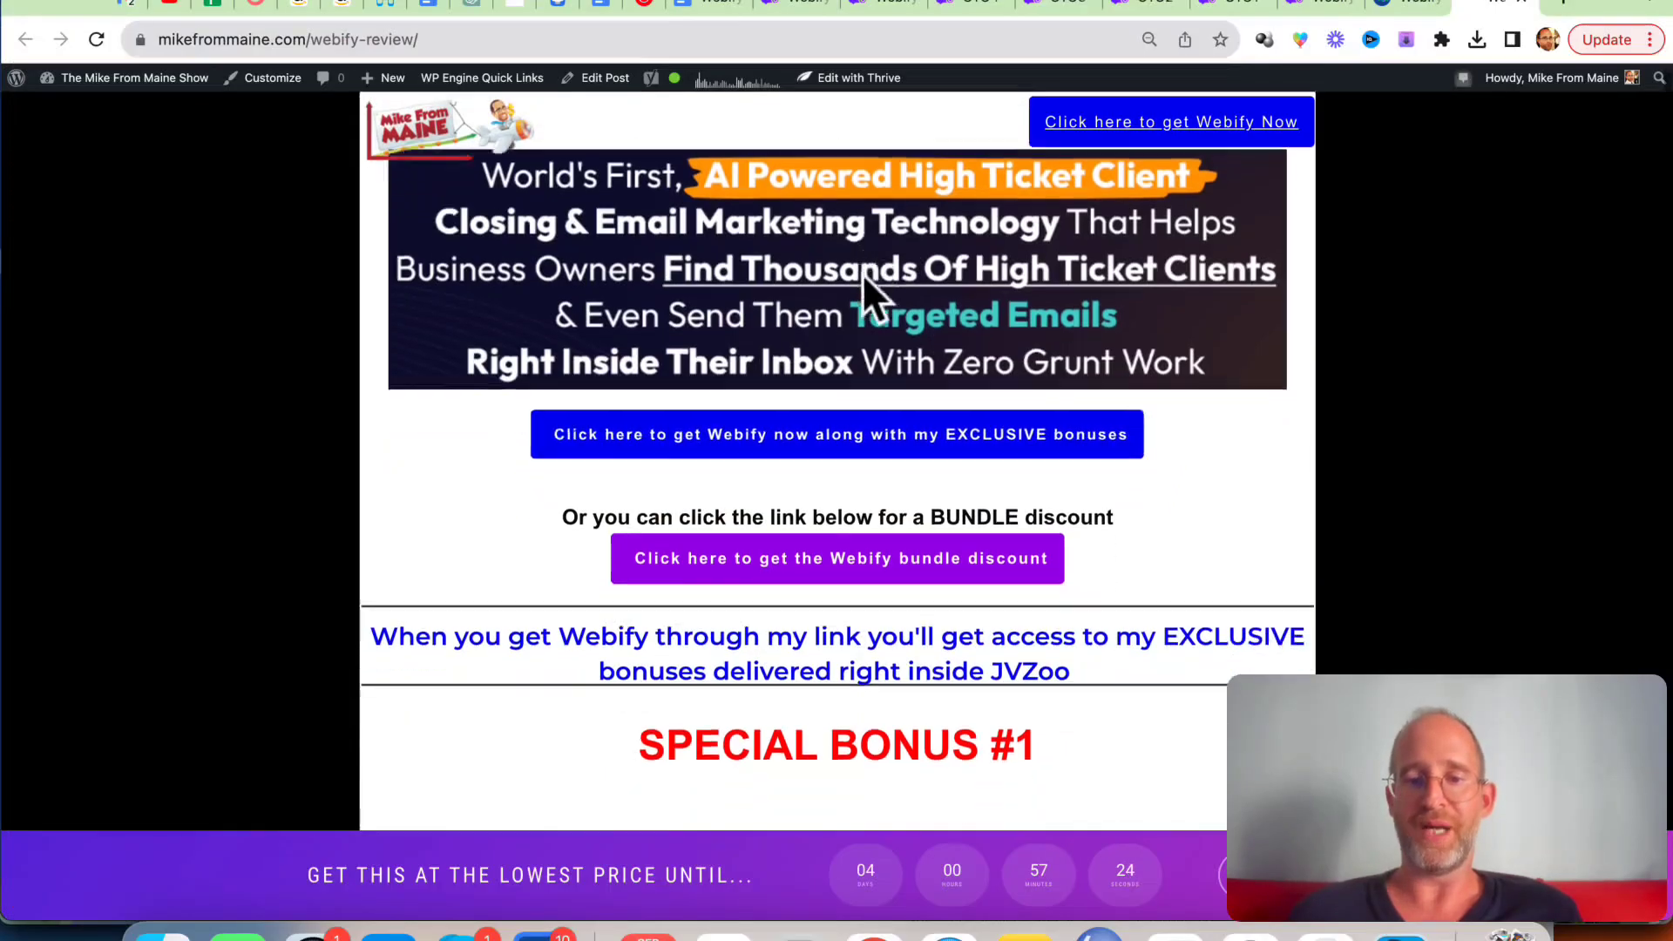
scroll(861, 272, down, 3)
scroll(864, 274, down, 2)
scroll(1016, 299, down, 5)
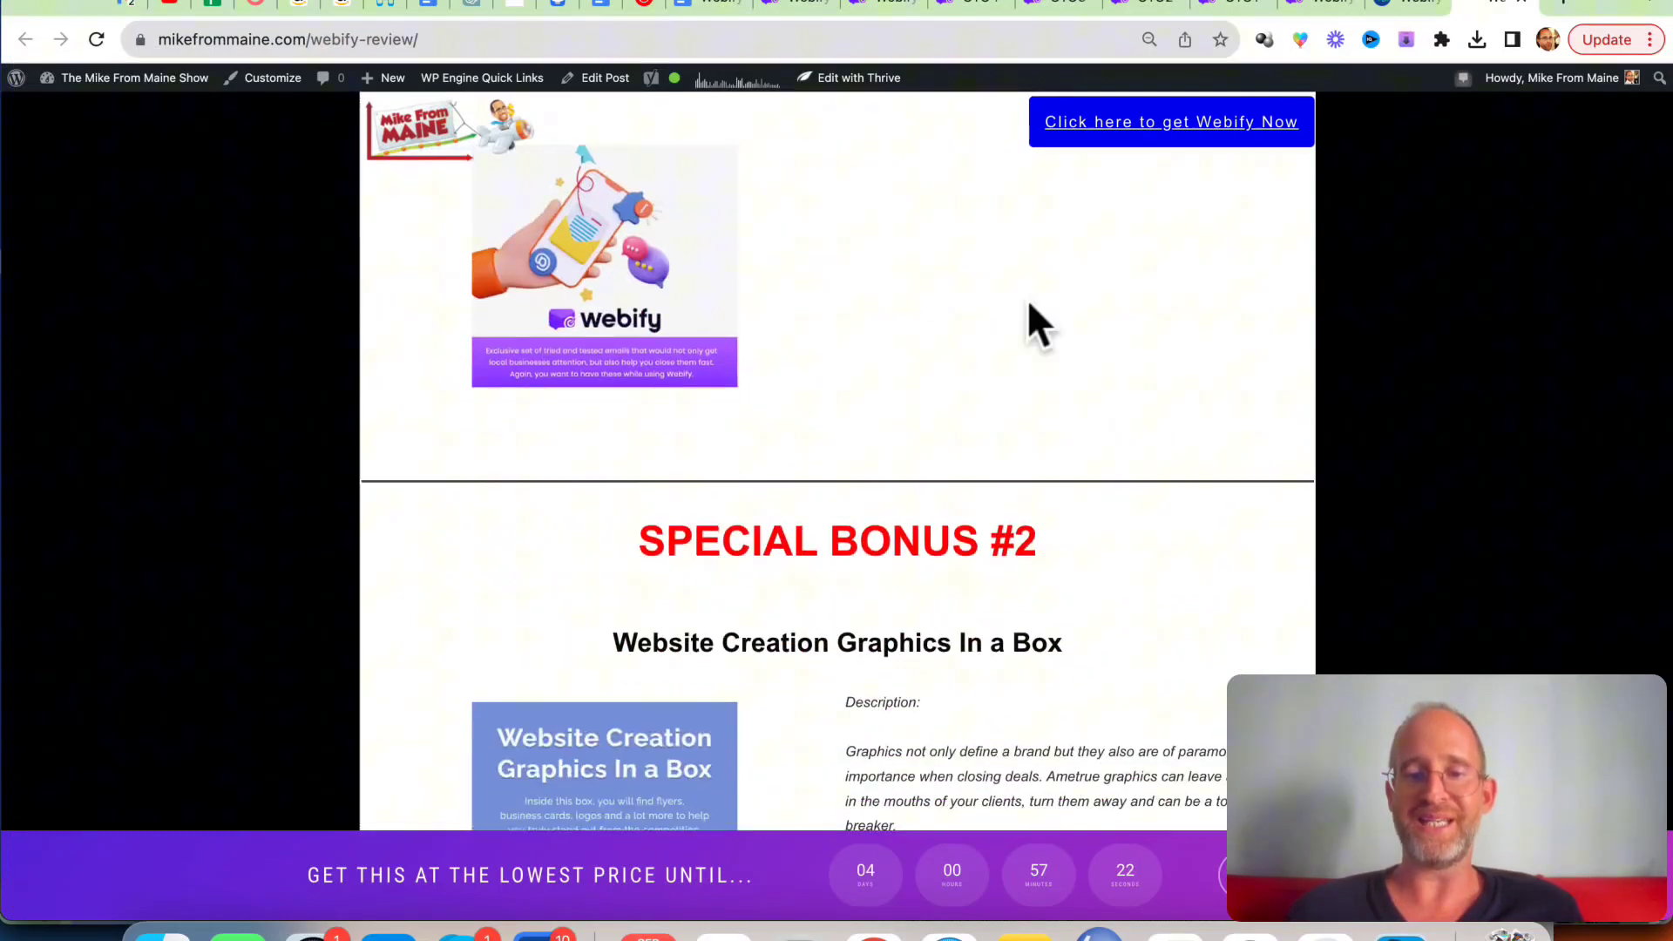
scroll(1029, 303, down, 3)
scroll(1028, 309, down, 5)
scroll(1029, 309, down, 3)
scroll(1029, 308, down, 5)
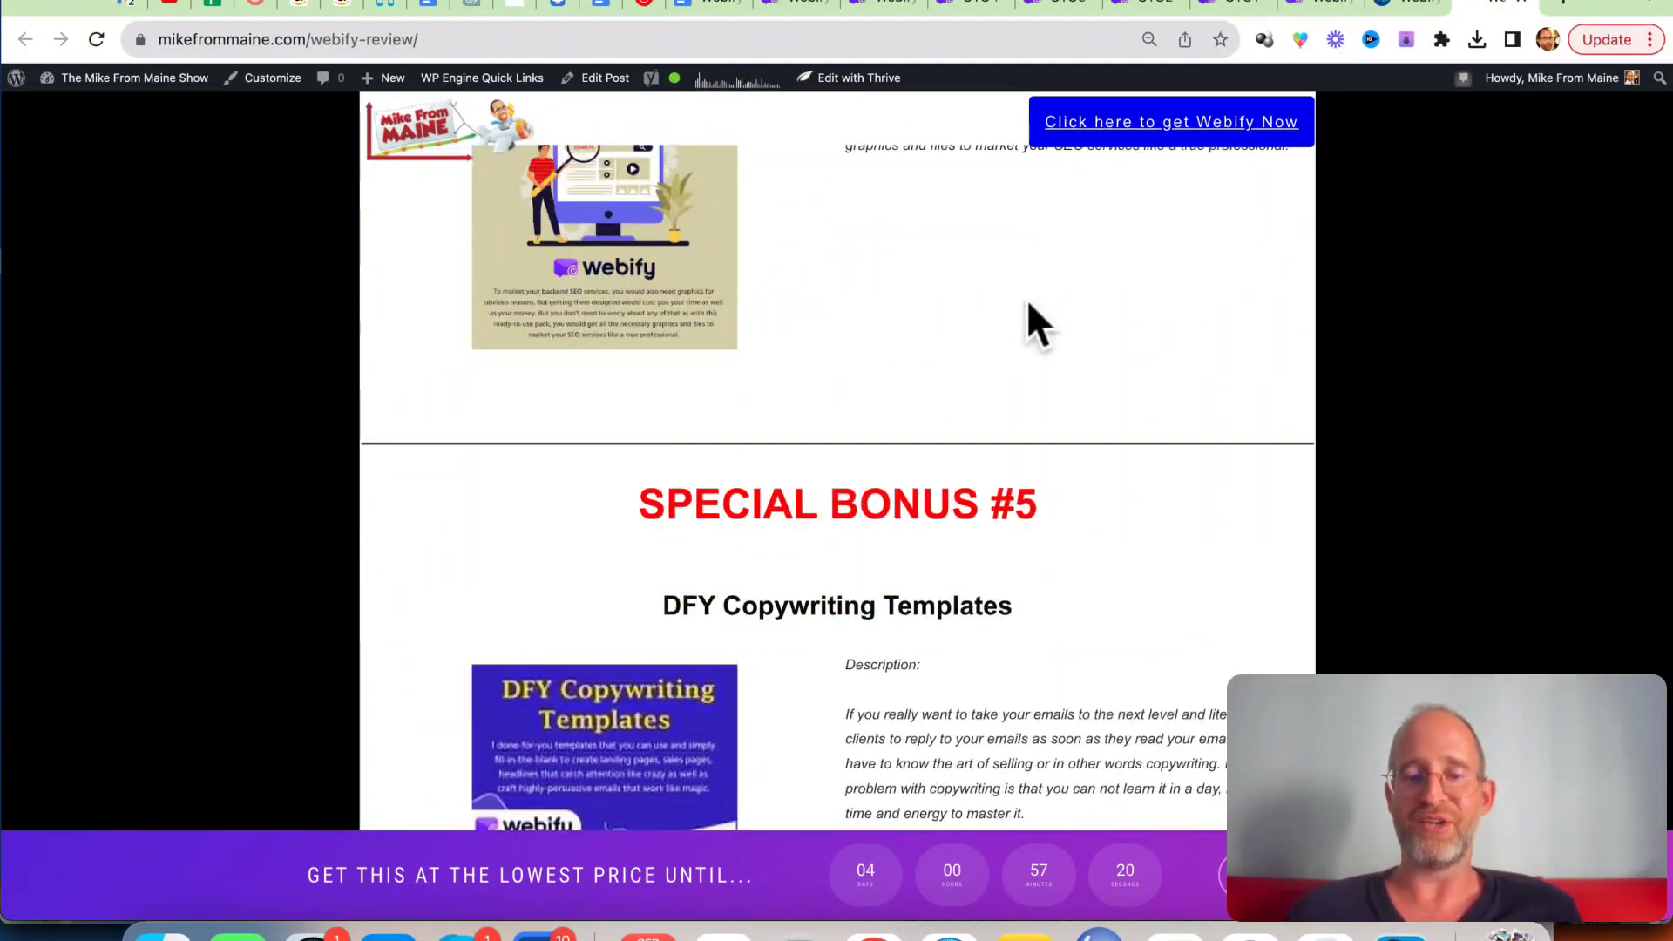
scroll(1029, 309, down, 5)
scroll(1030, 306, down, 4)
scroll(1028, 306, down, 5)
scroll(1029, 307, down, 5)
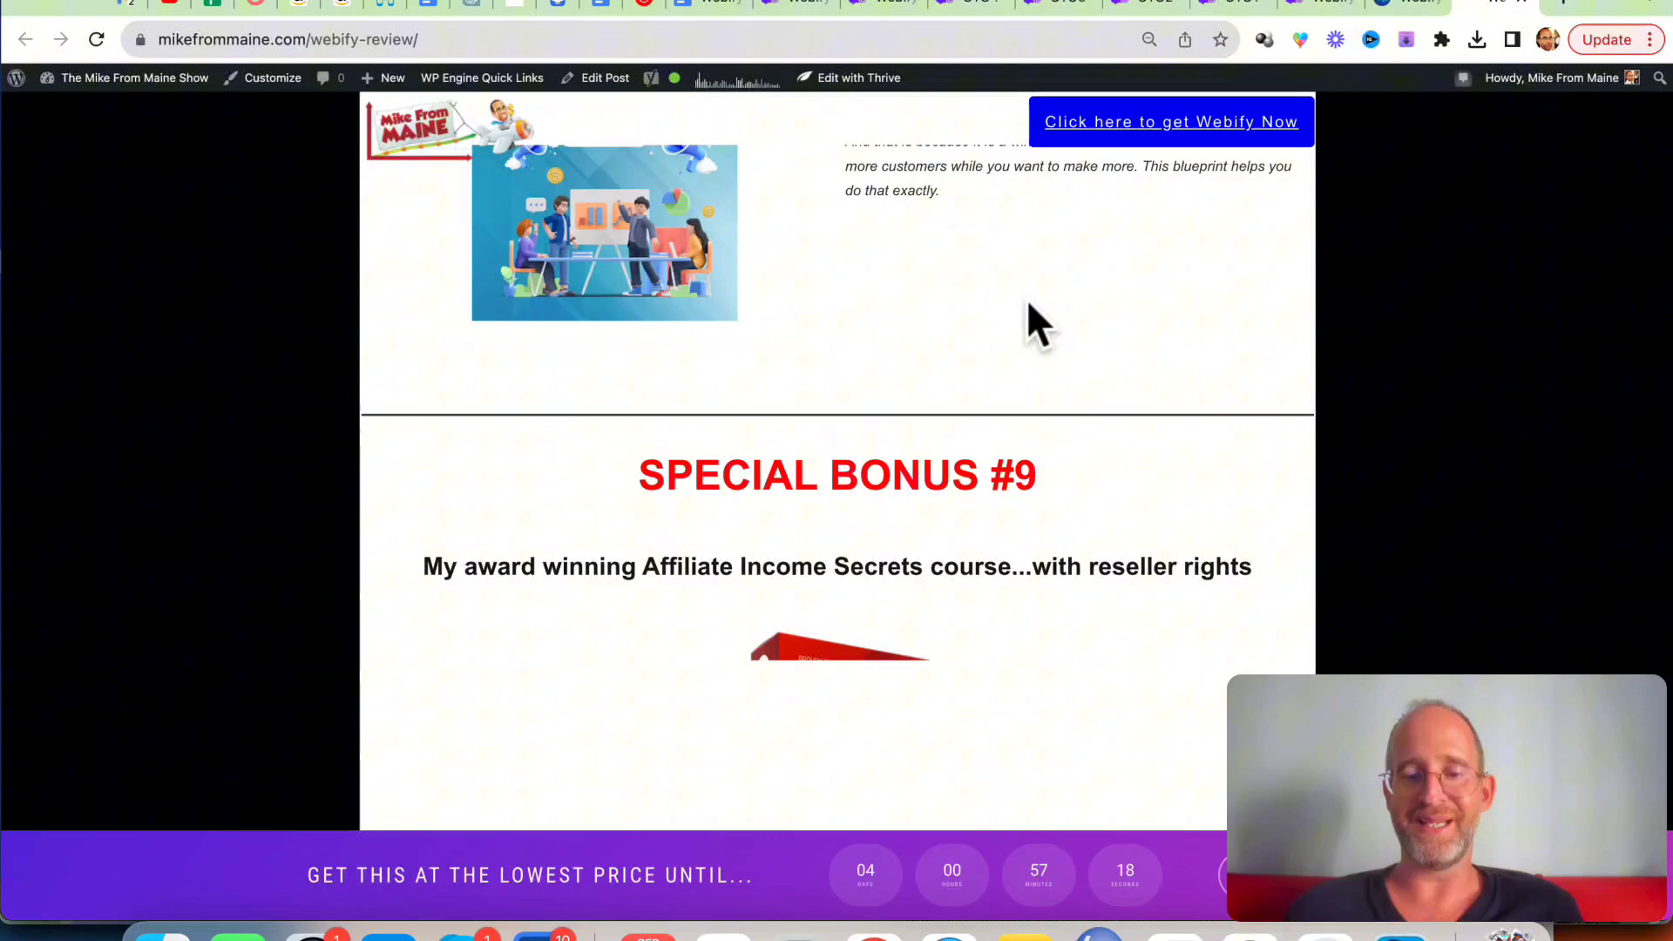
scroll(1029, 307, up, 5)
scroll(1029, 309, up, 10)
scroll(1030, 308, up, 10)
scroll(1030, 309, up, 5)
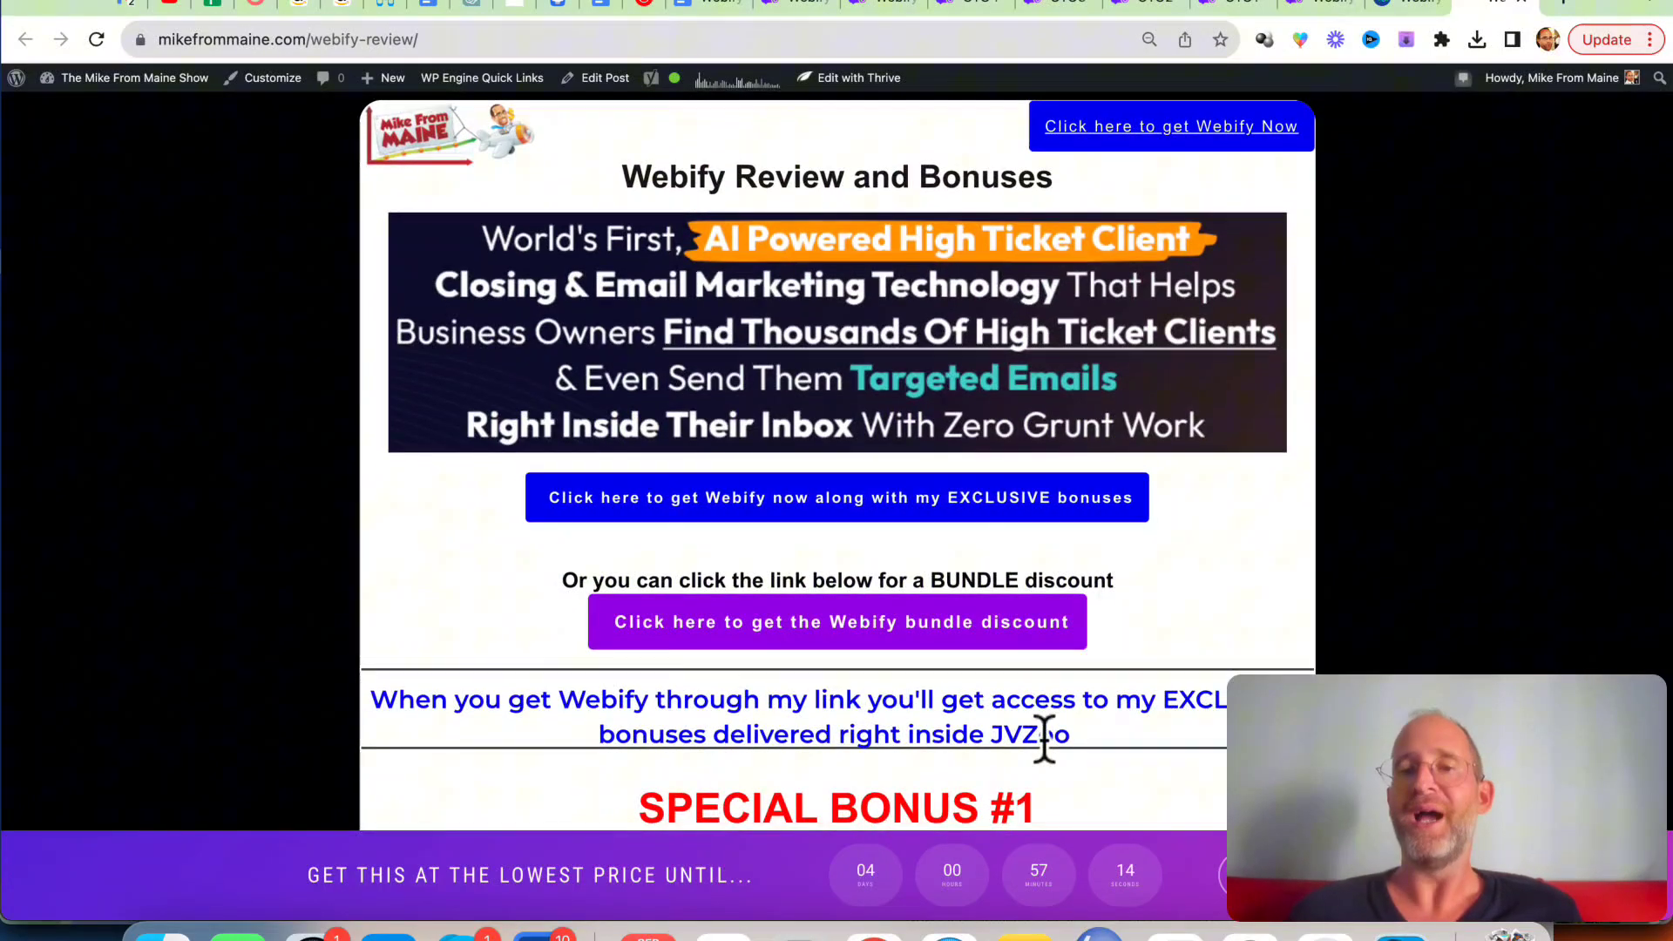
click(1099, 438)
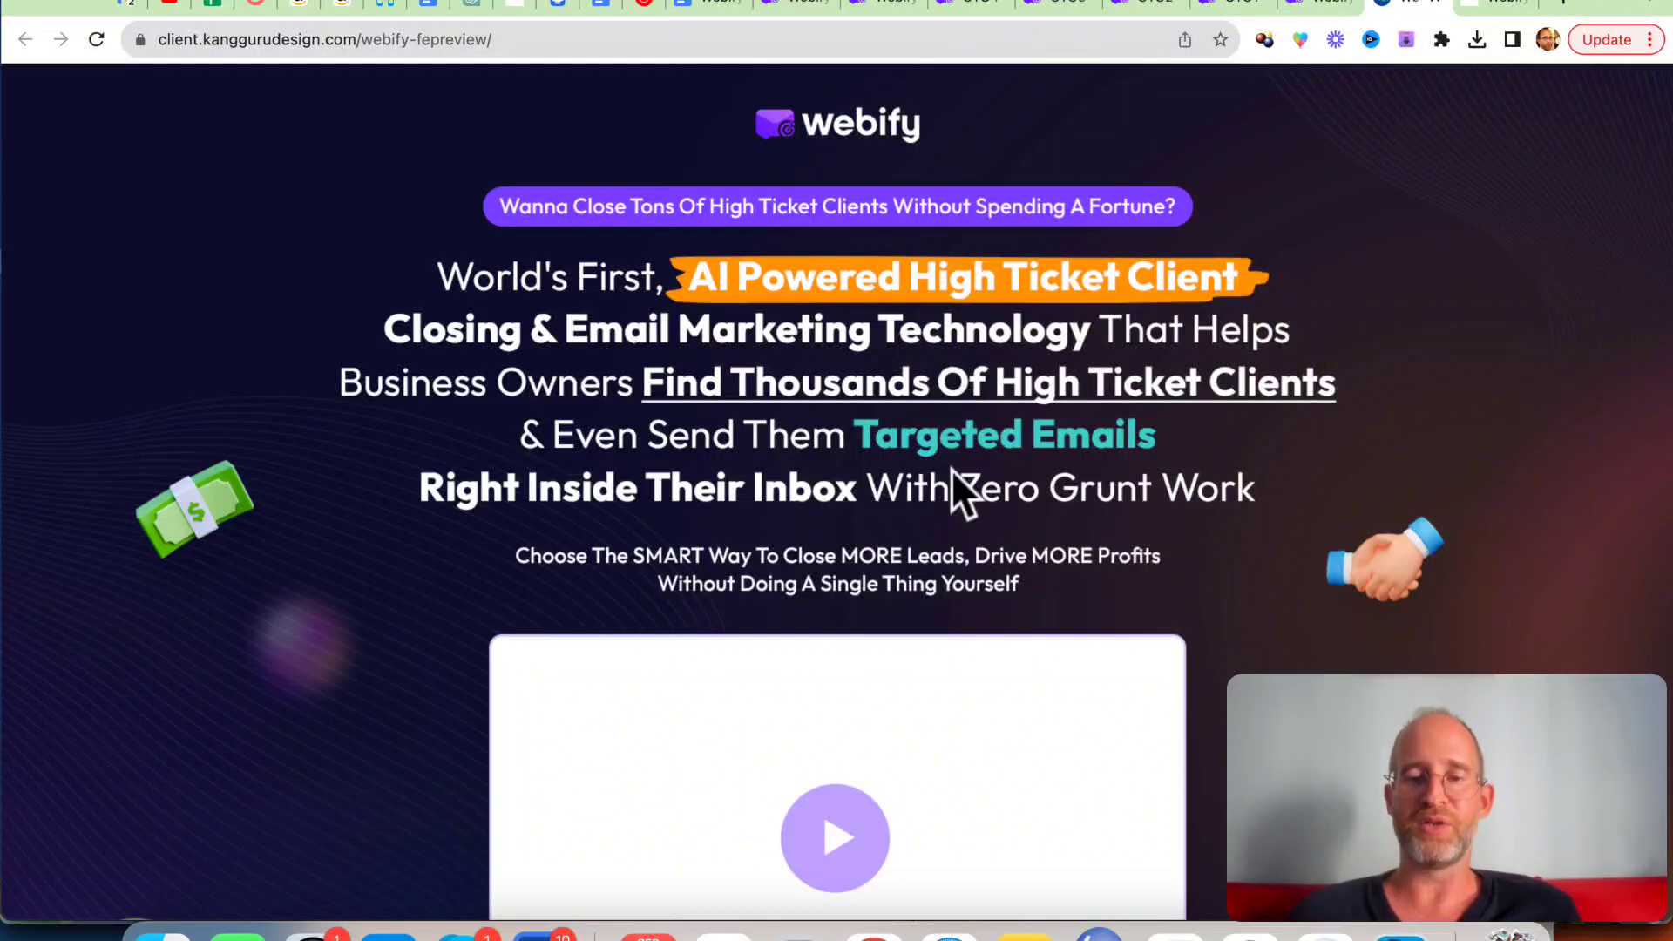
scroll(1052, 439, down, 1)
scroll(1063, 432, down, 3)
scroll(1062, 432, down, 4)
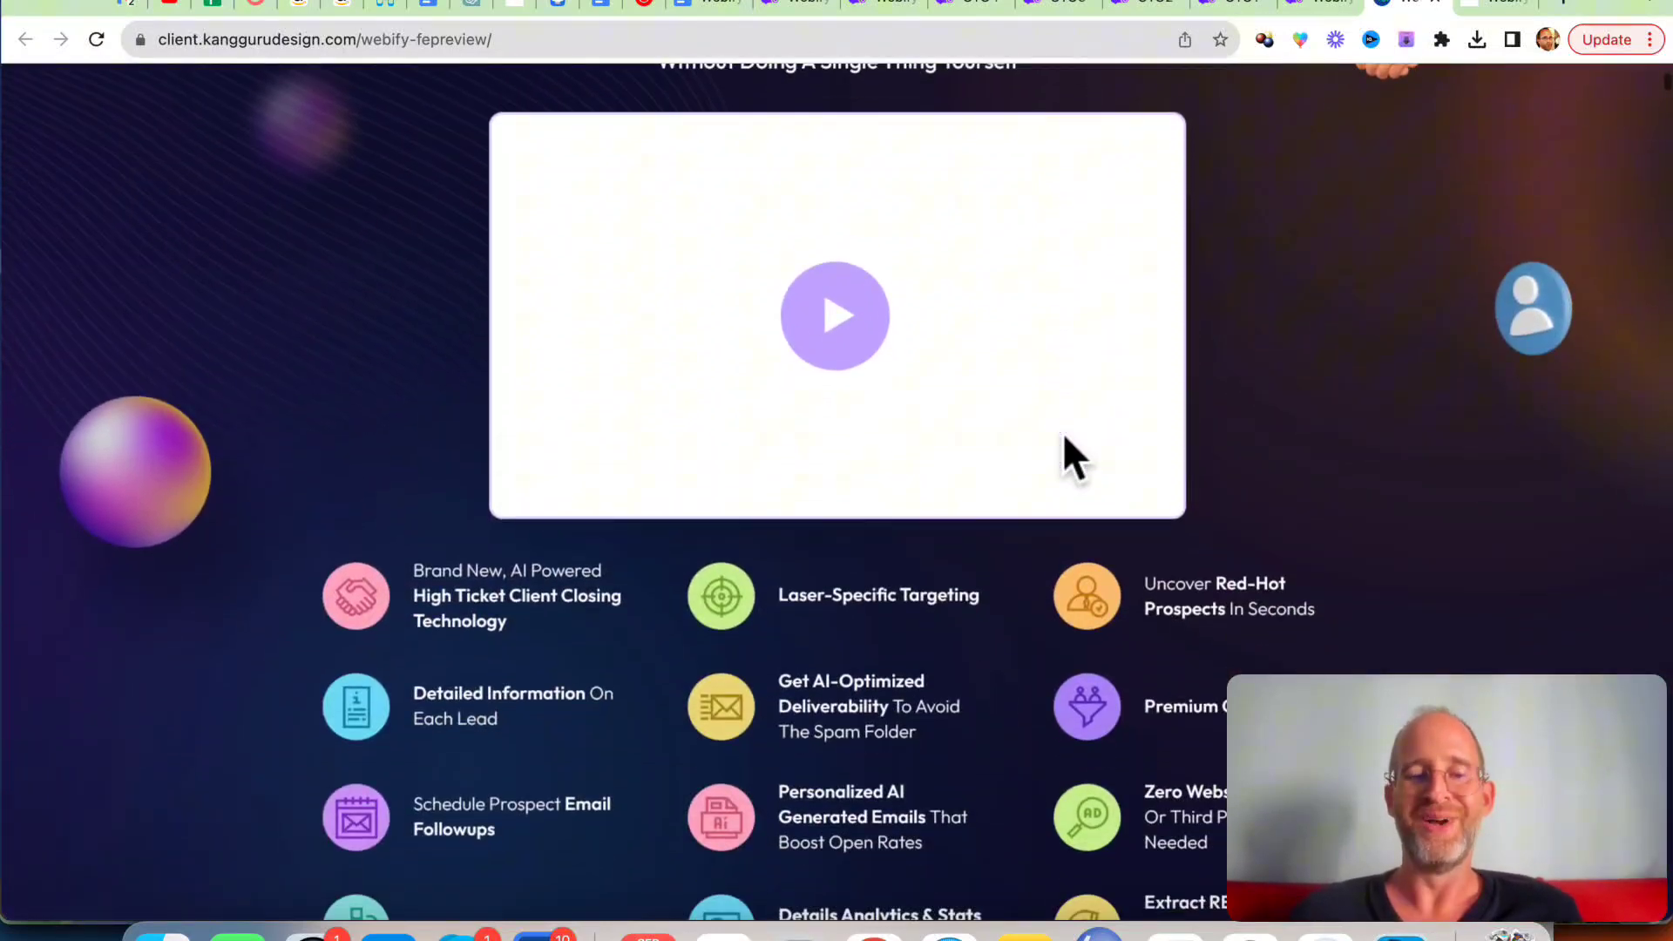
scroll(1064, 436, down, 2)
scroll(1062, 436, down, 1)
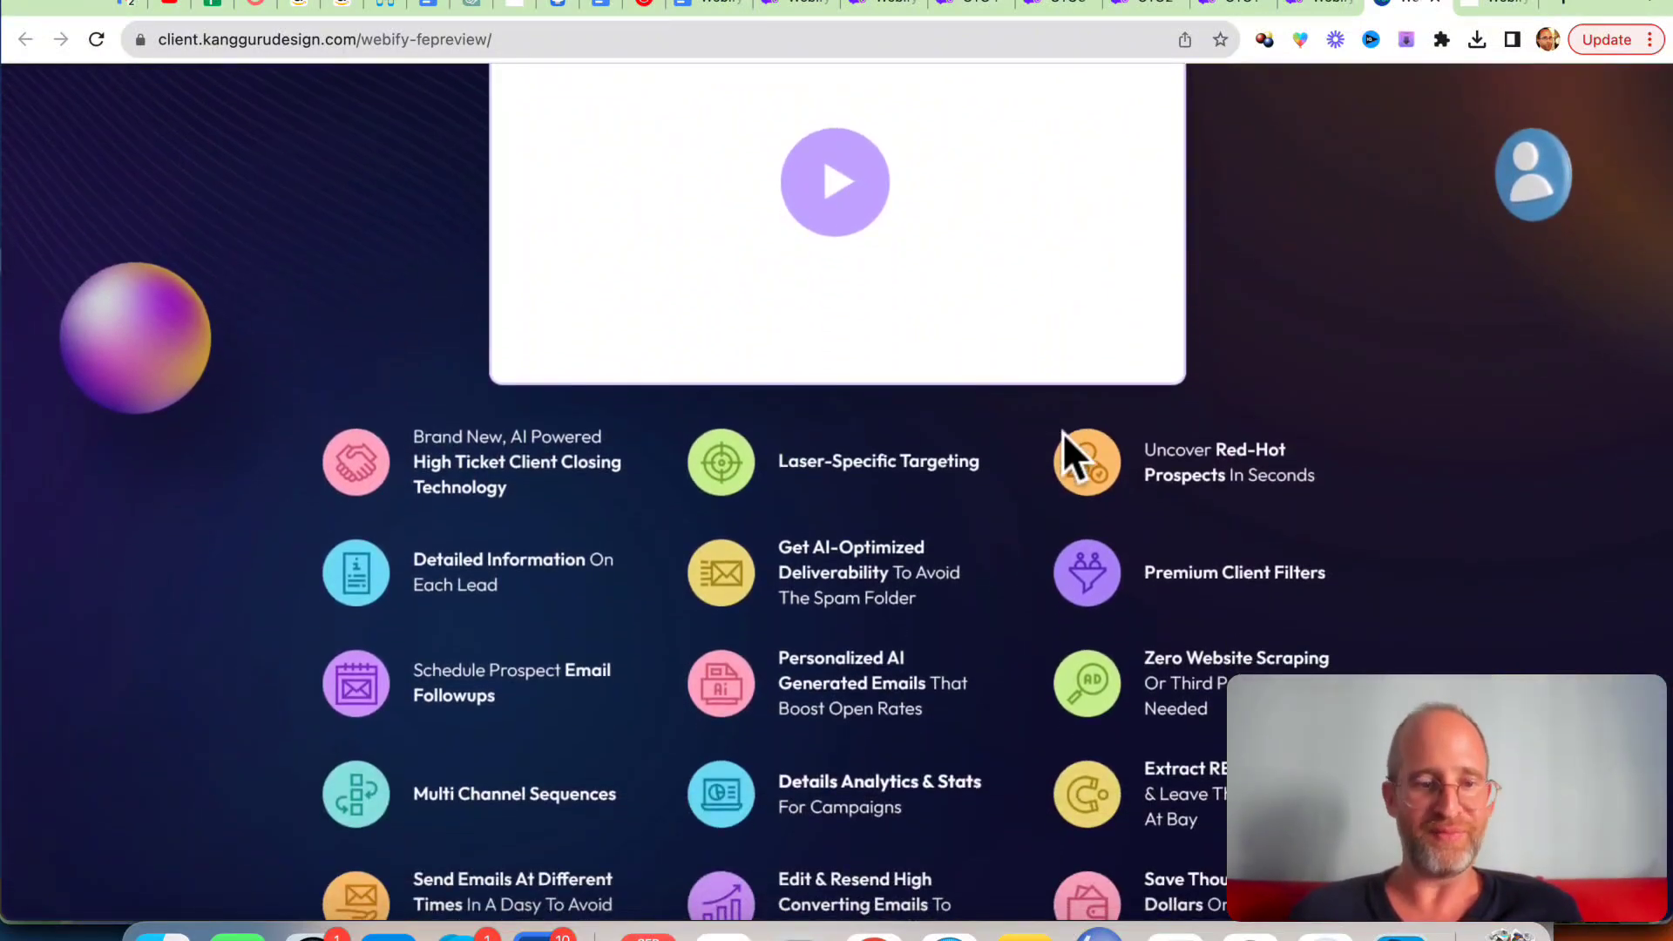
scroll(1063, 433, down, 1)
scroll(1063, 433, down, 2)
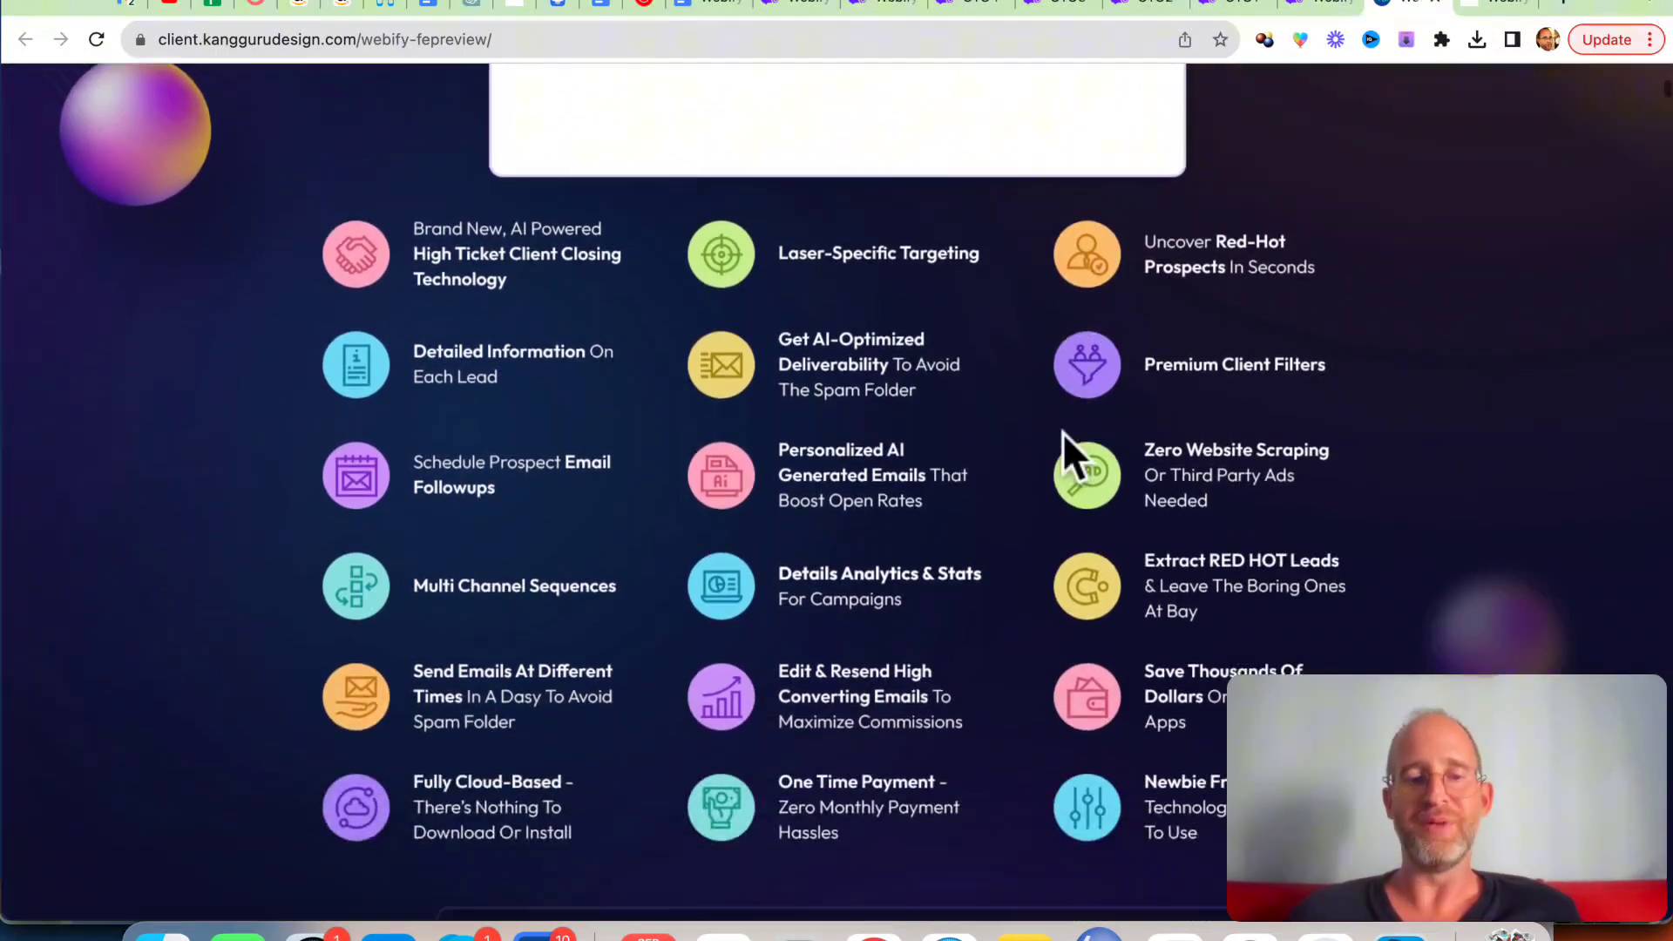
scroll(1063, 433, down, 2)
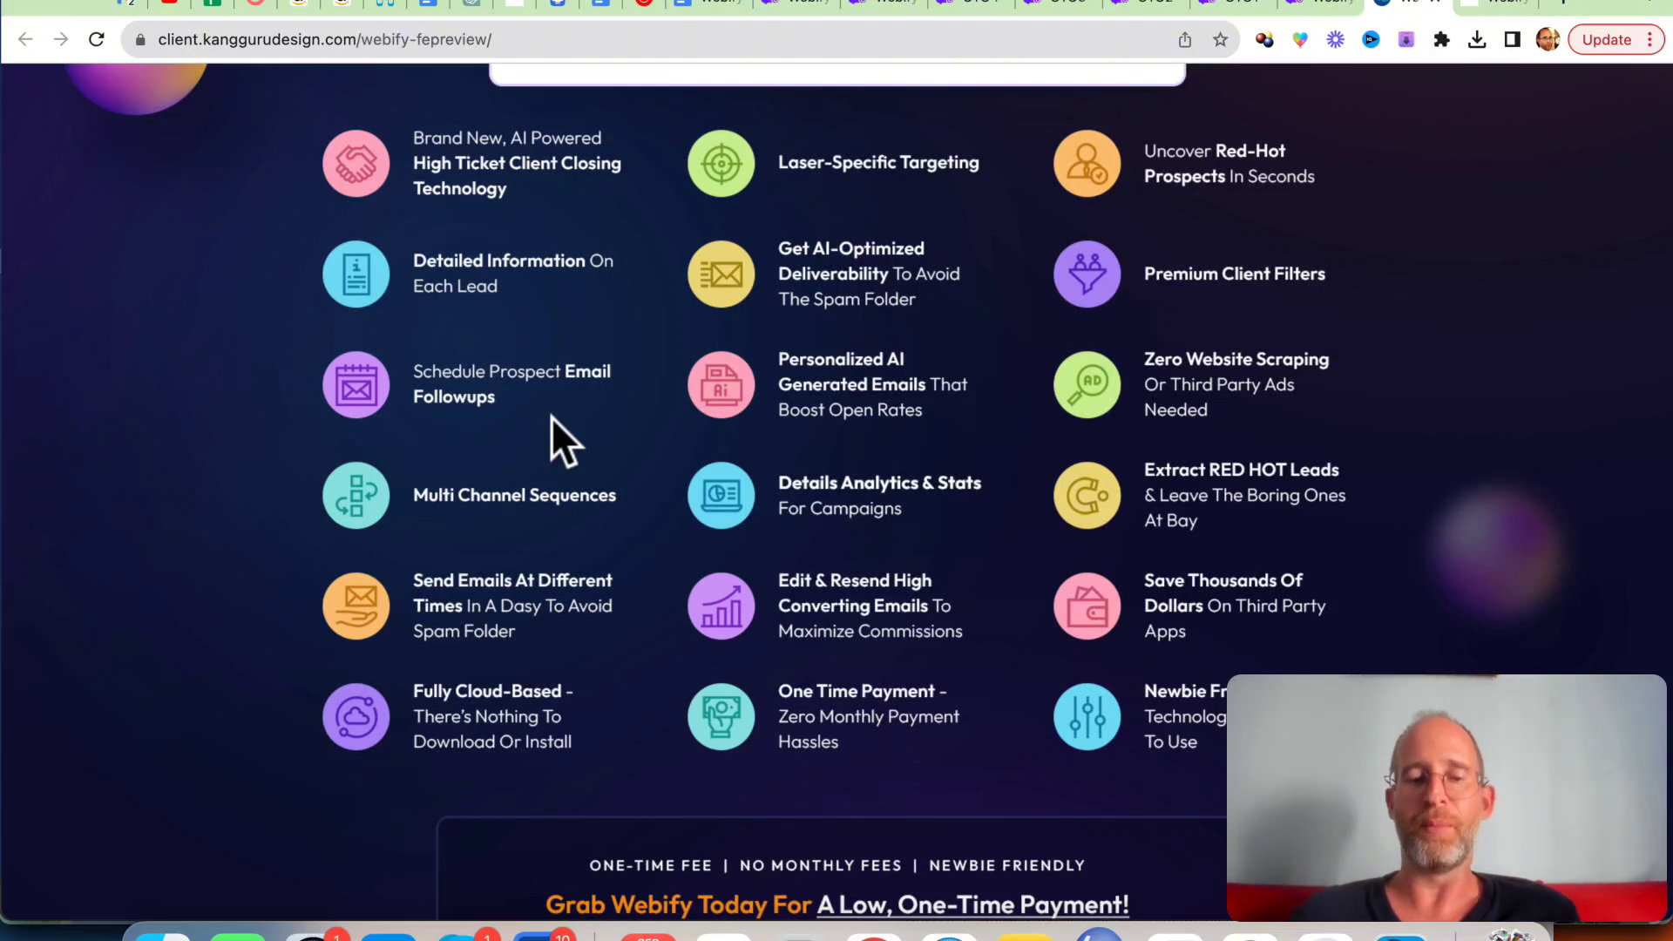
scroll(549, 417, up, 1)
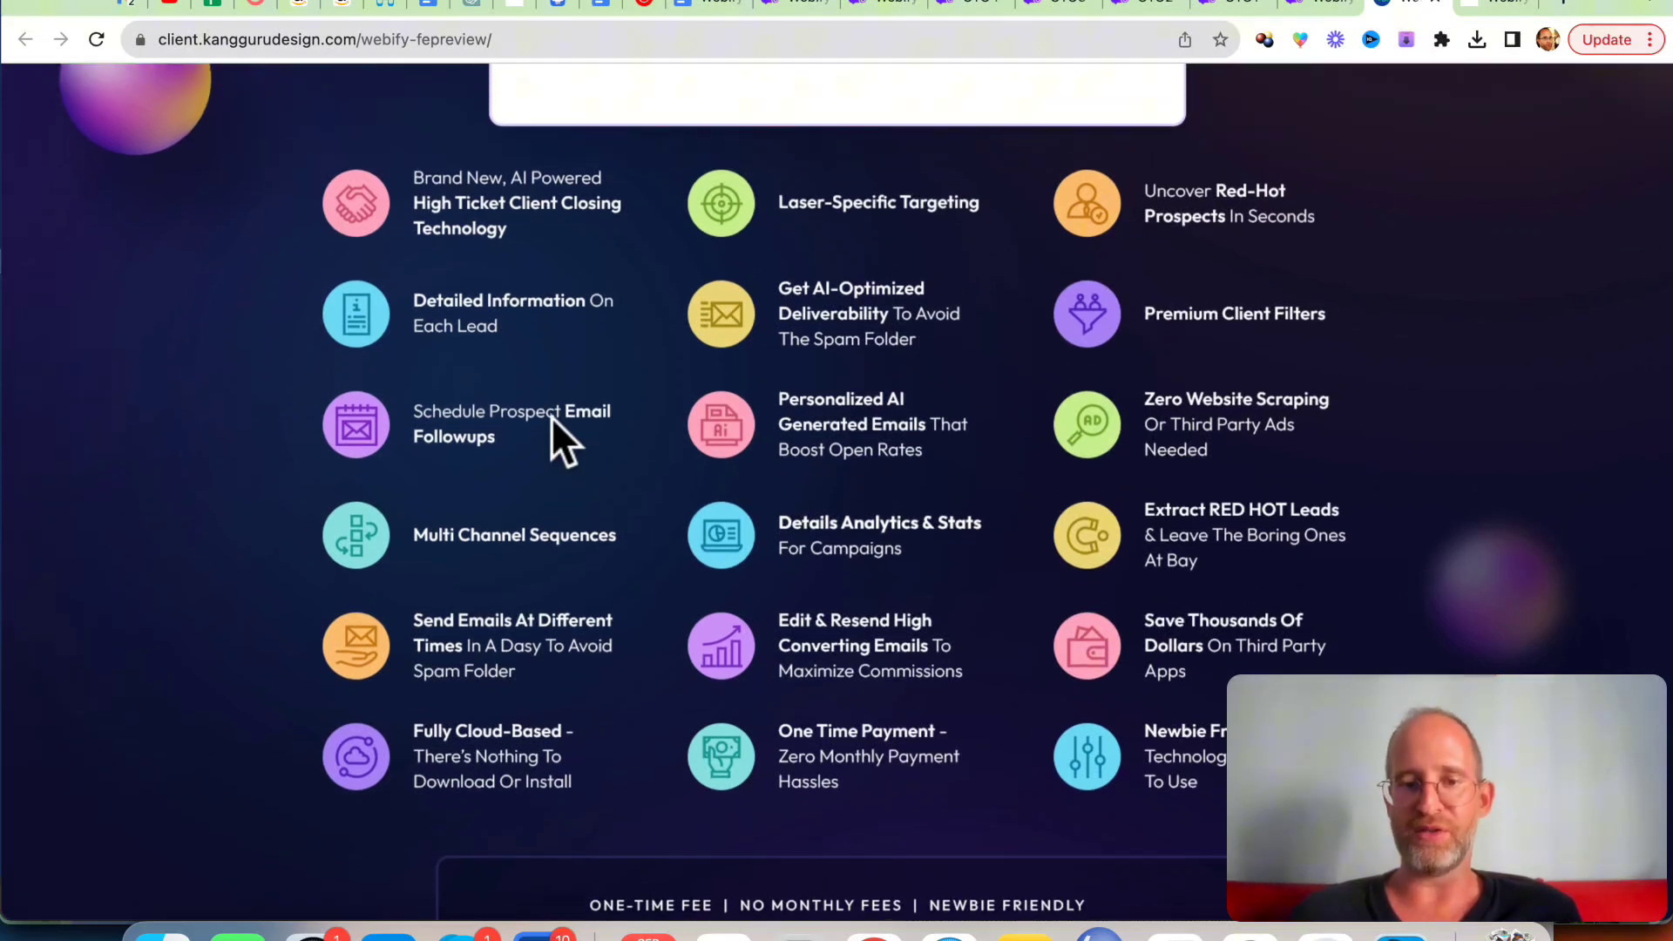
scroll(551, 416, down, 1)
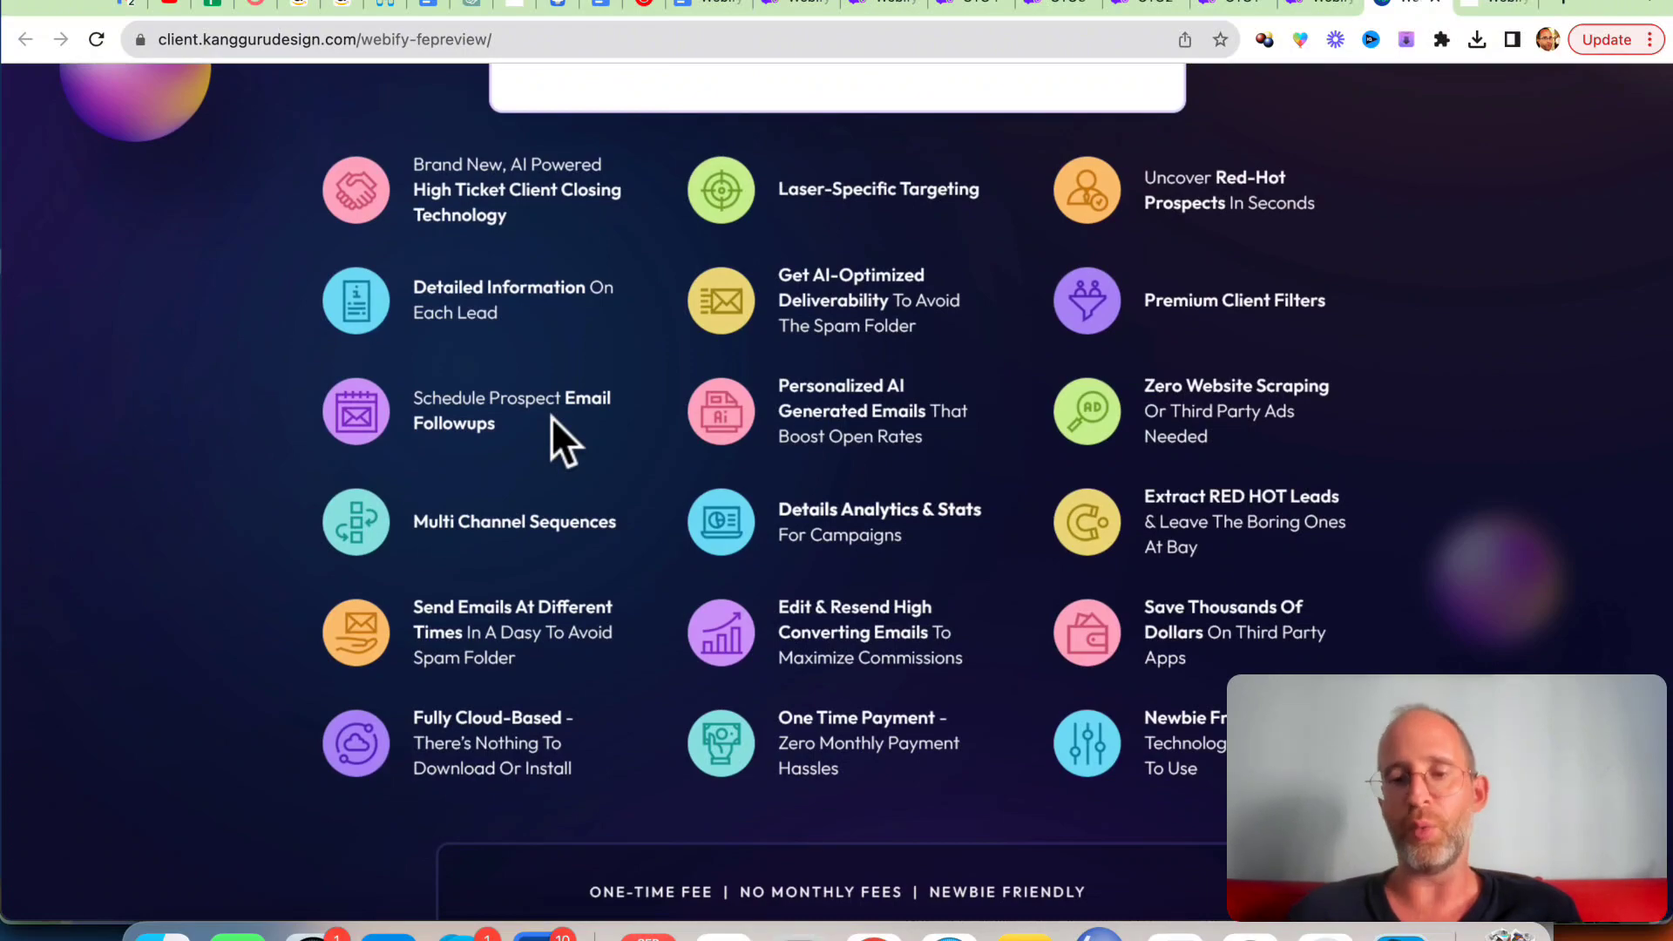
scroll(551, 417, down, 2)
scroll(551, 417, down, 2)
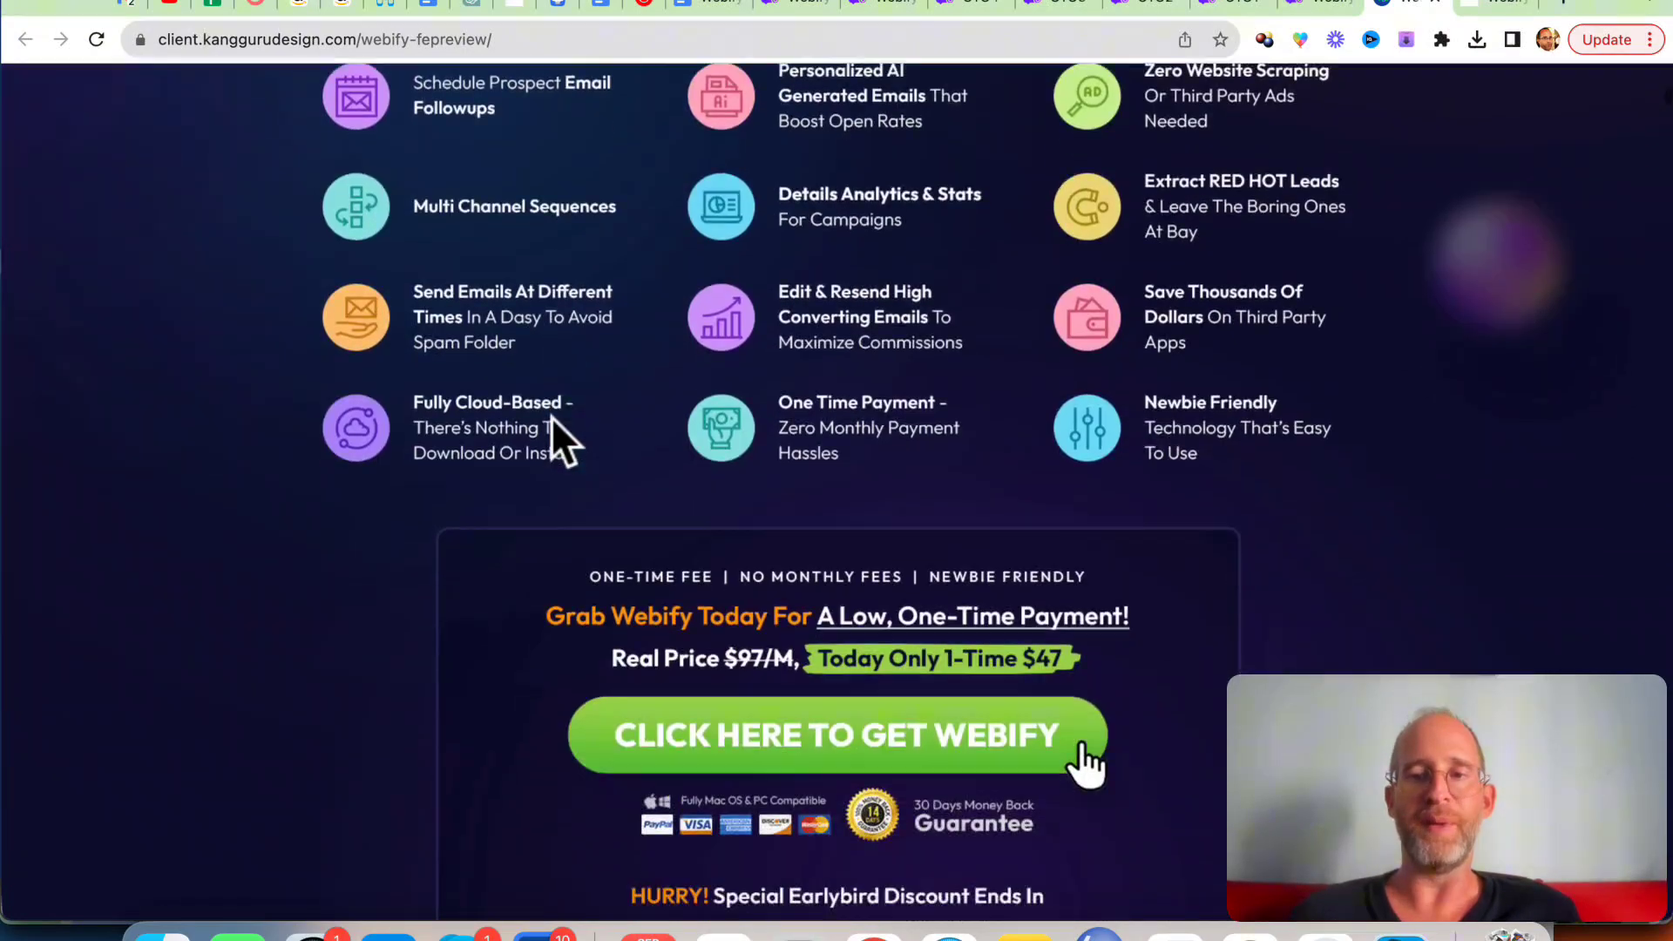
scroll(549, 418, down, 3)
scroll(551, 418, down, 5)
scroll(549, 417, down, 8)
scroll(551, 417, down, 5)
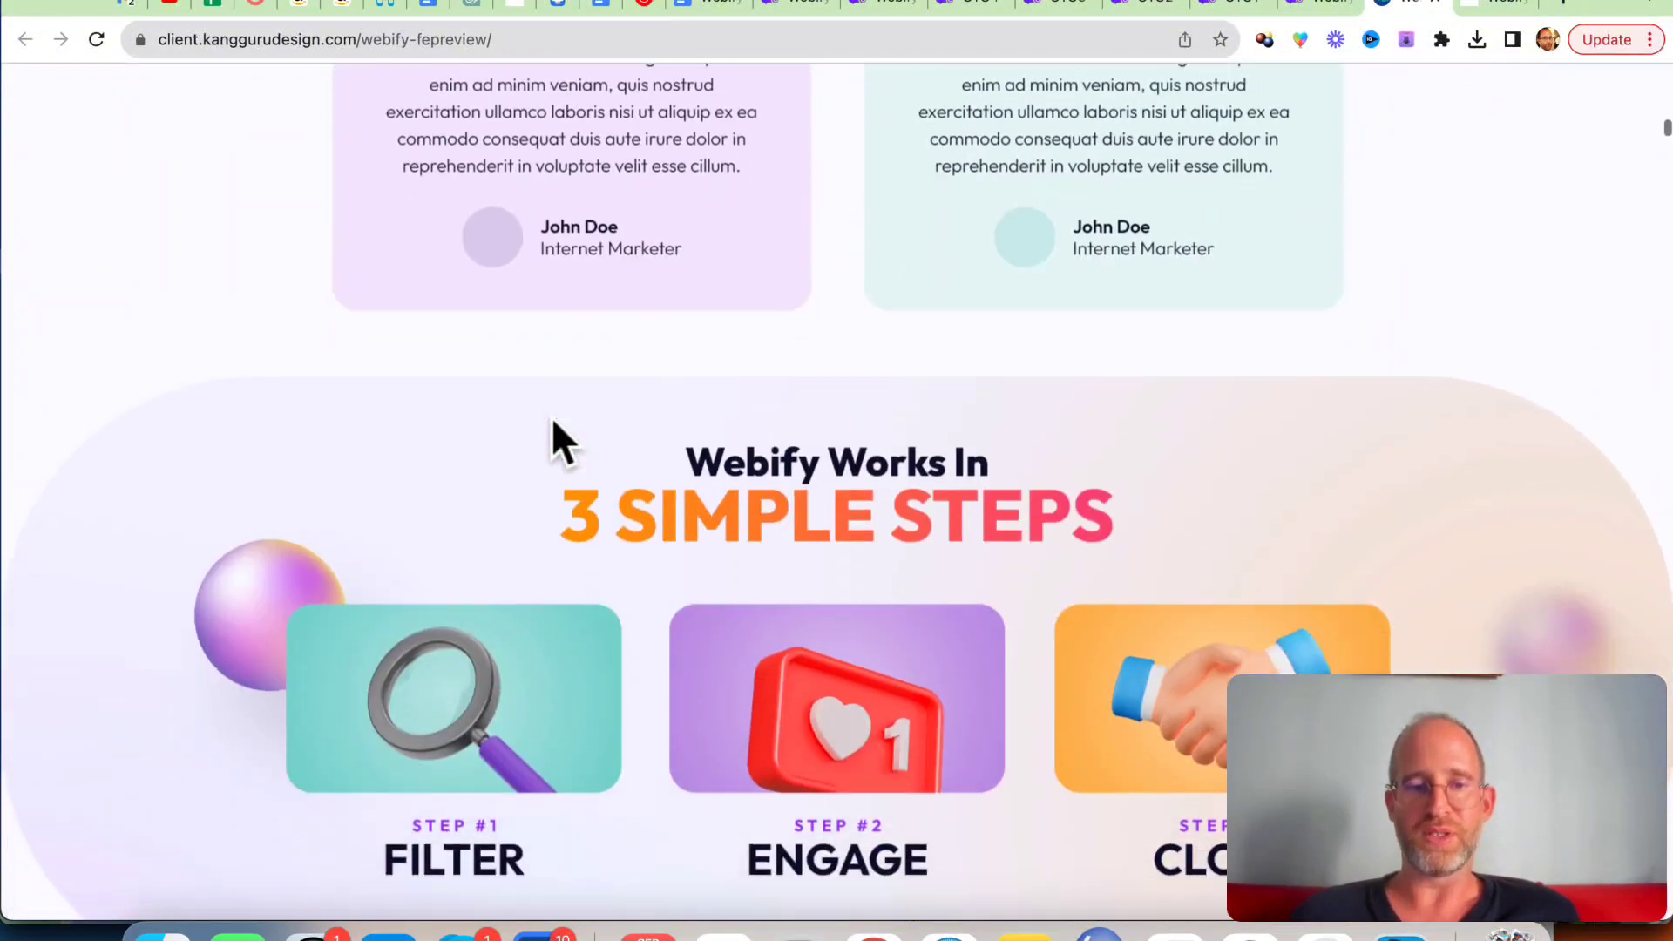
scroll(550, 432, down, 6)
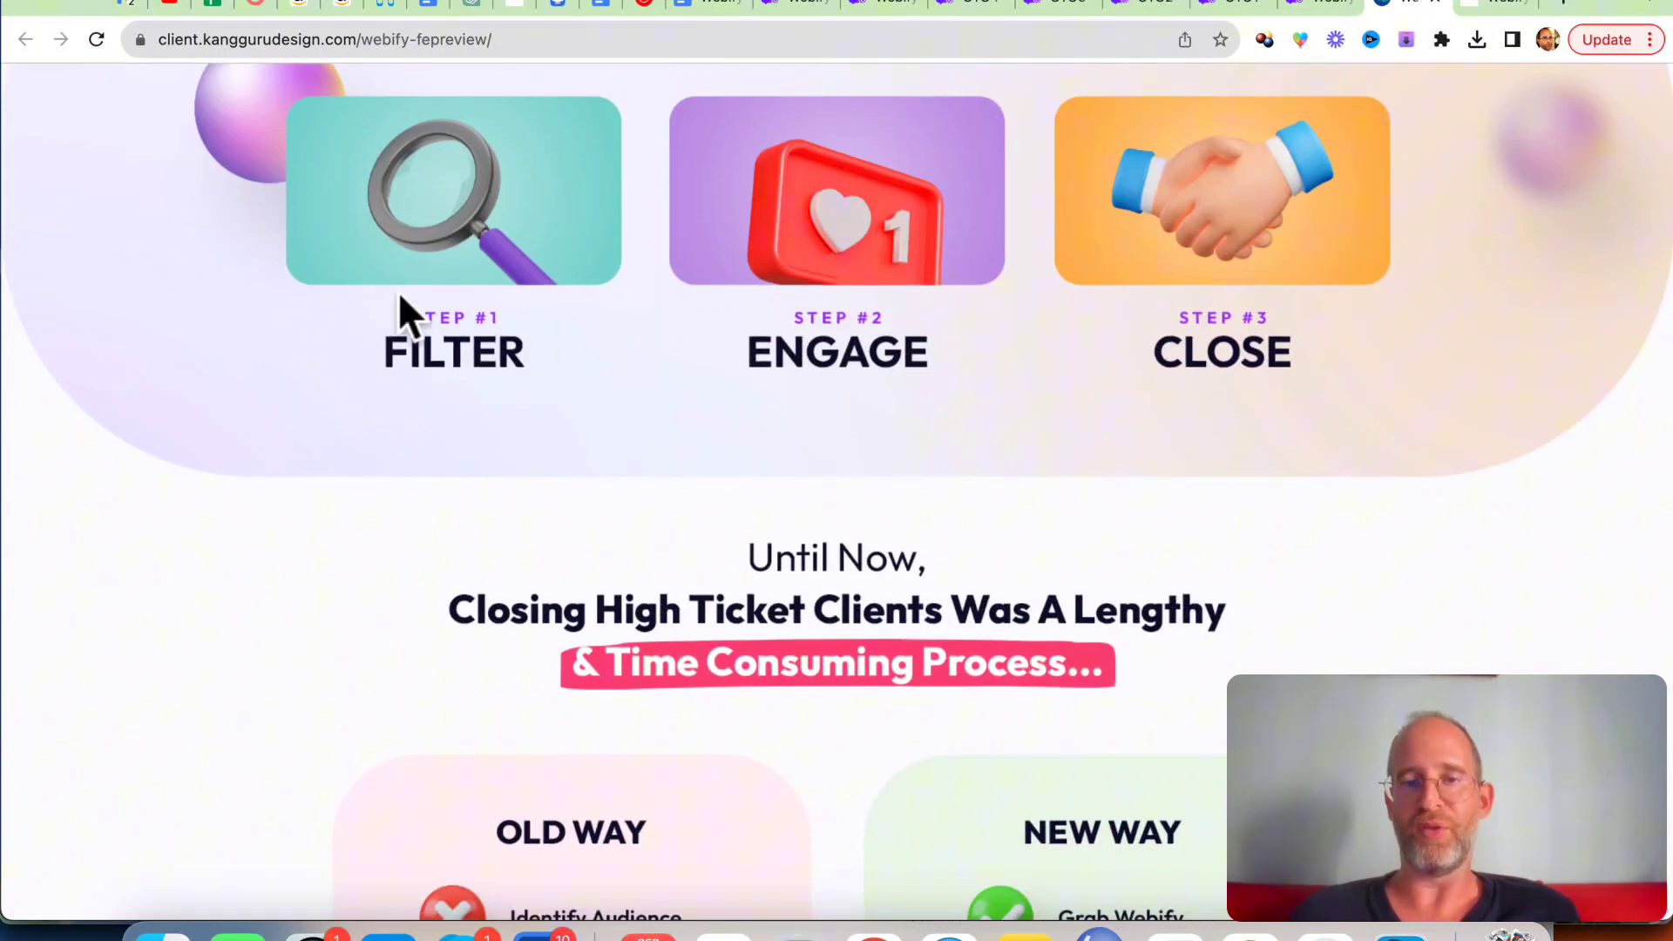
scroll(909, 339, down, 3)
scroll(909, 338, down, 3)
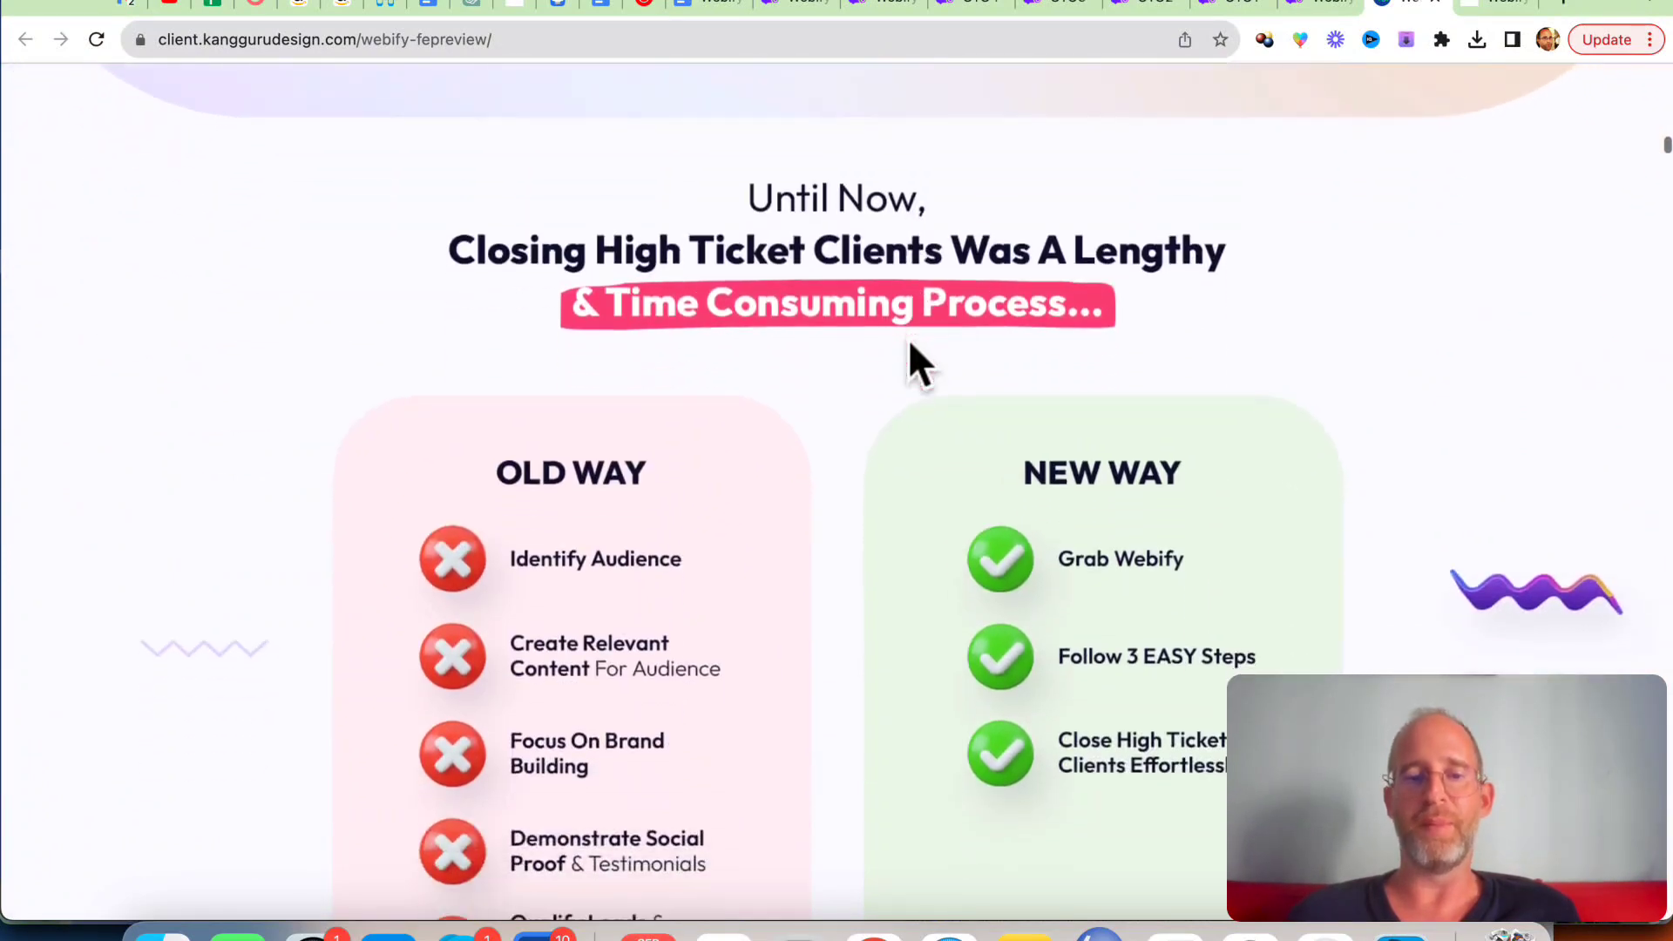
scroll(908, 339, down, 6)
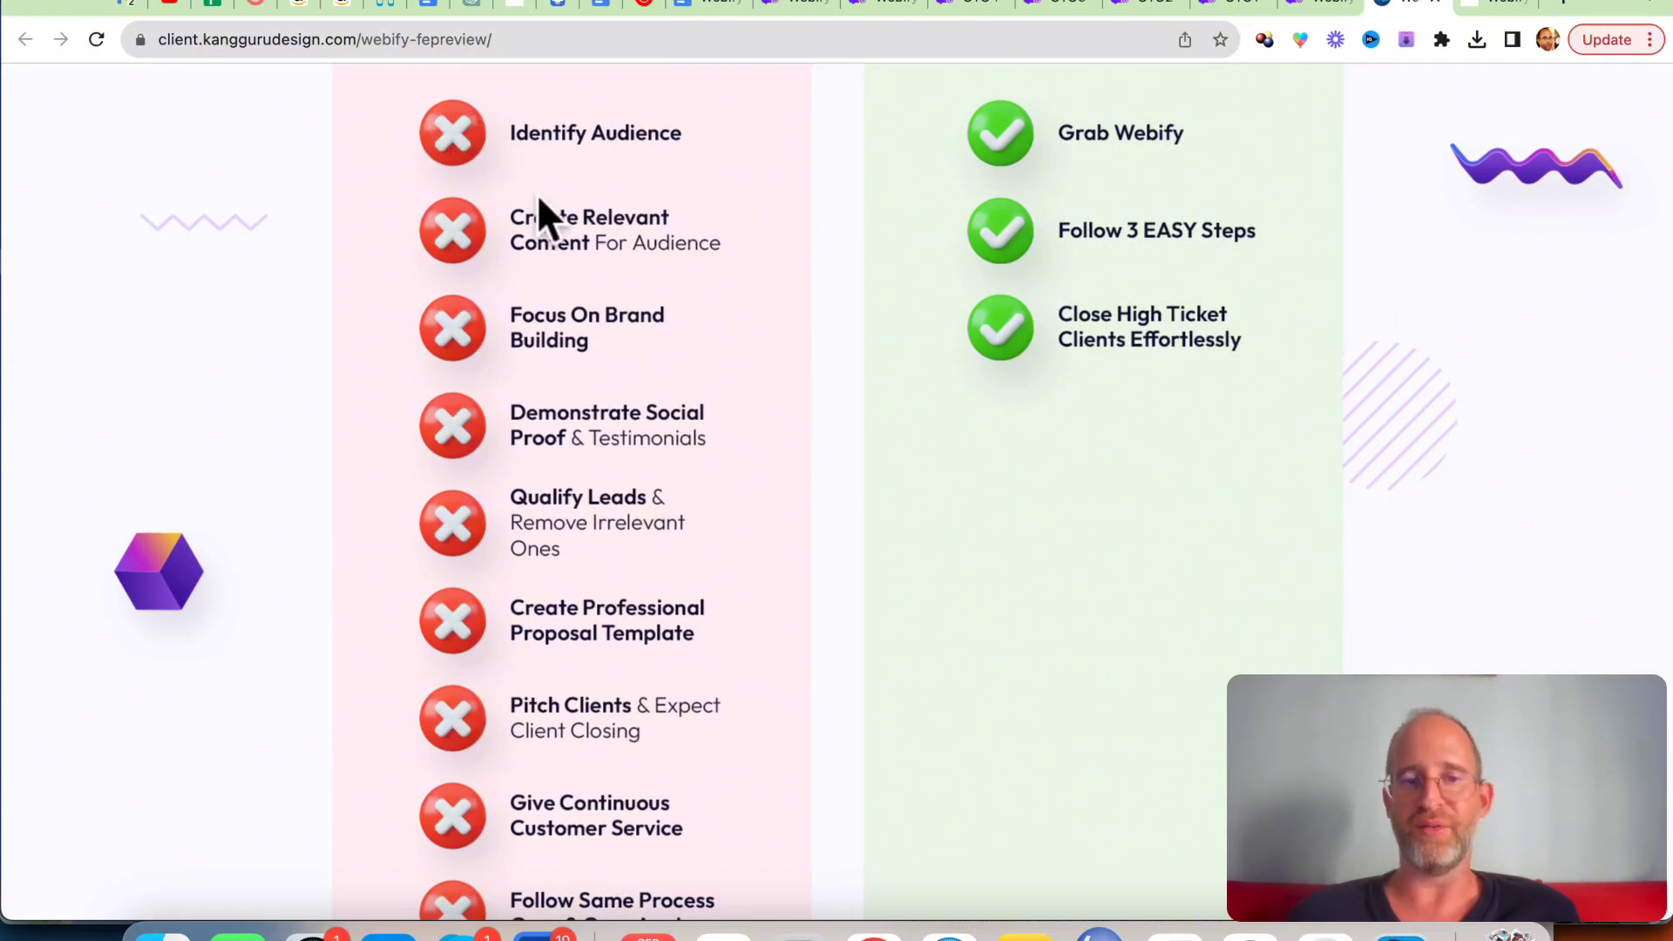
scroll(550, 338, down, 1)
scroll(551, 337, down, 1)
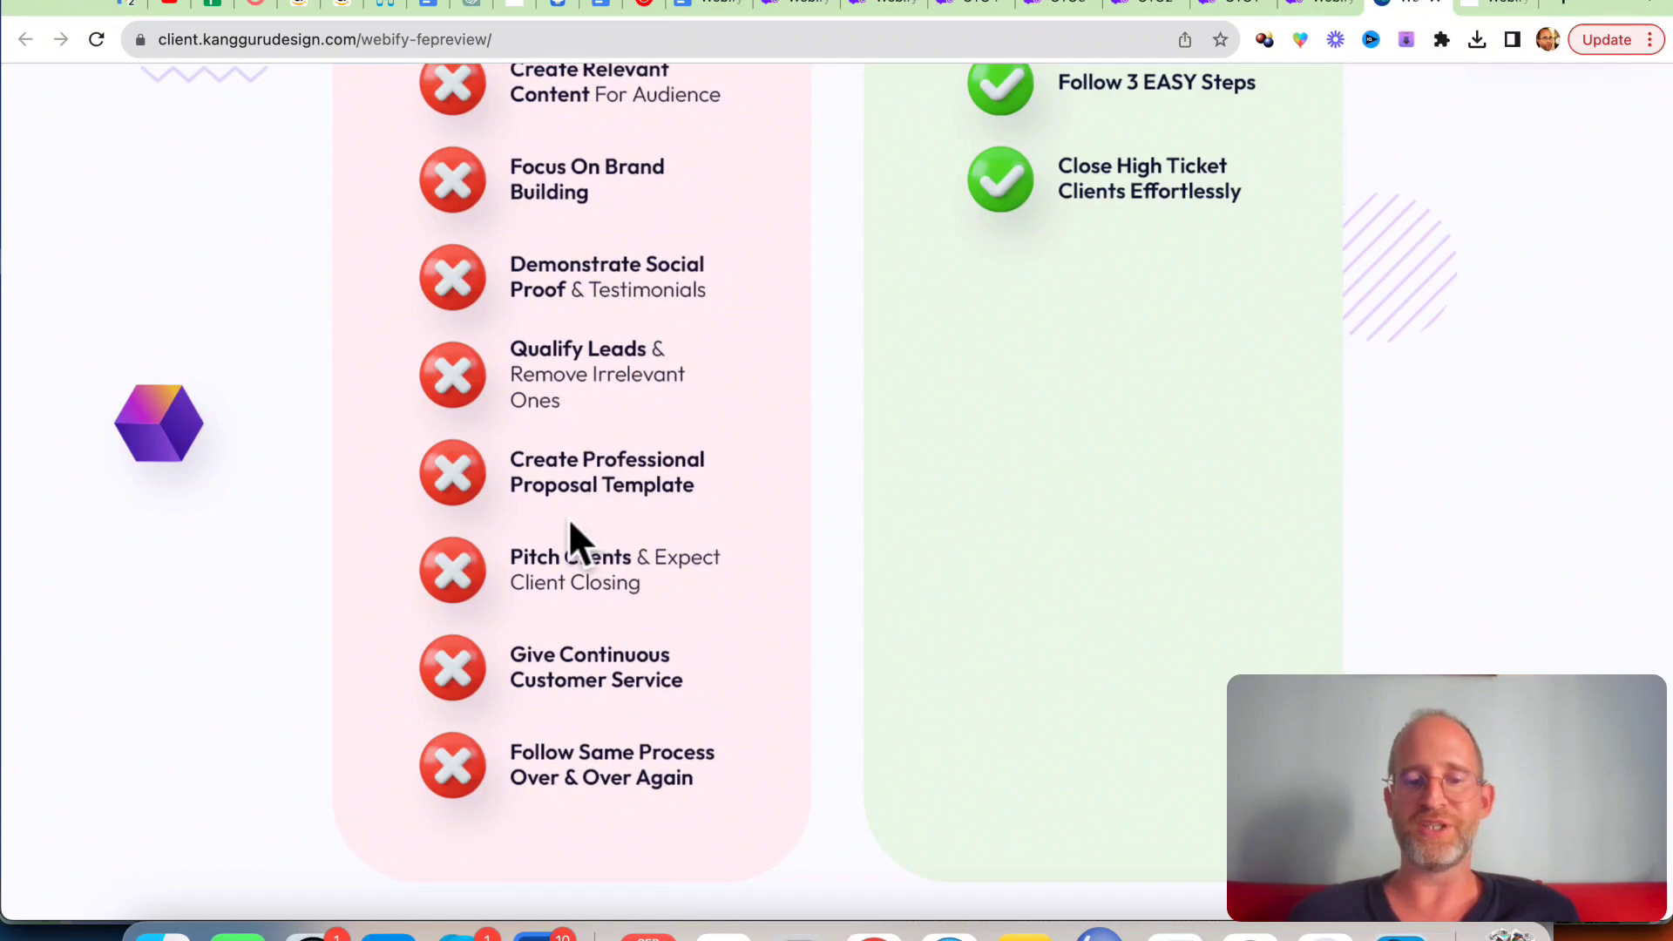
scroll(1034, 472, up, 4)
scroll(1034, 472, down, 2)
scroll(1033, 471, down, 8)
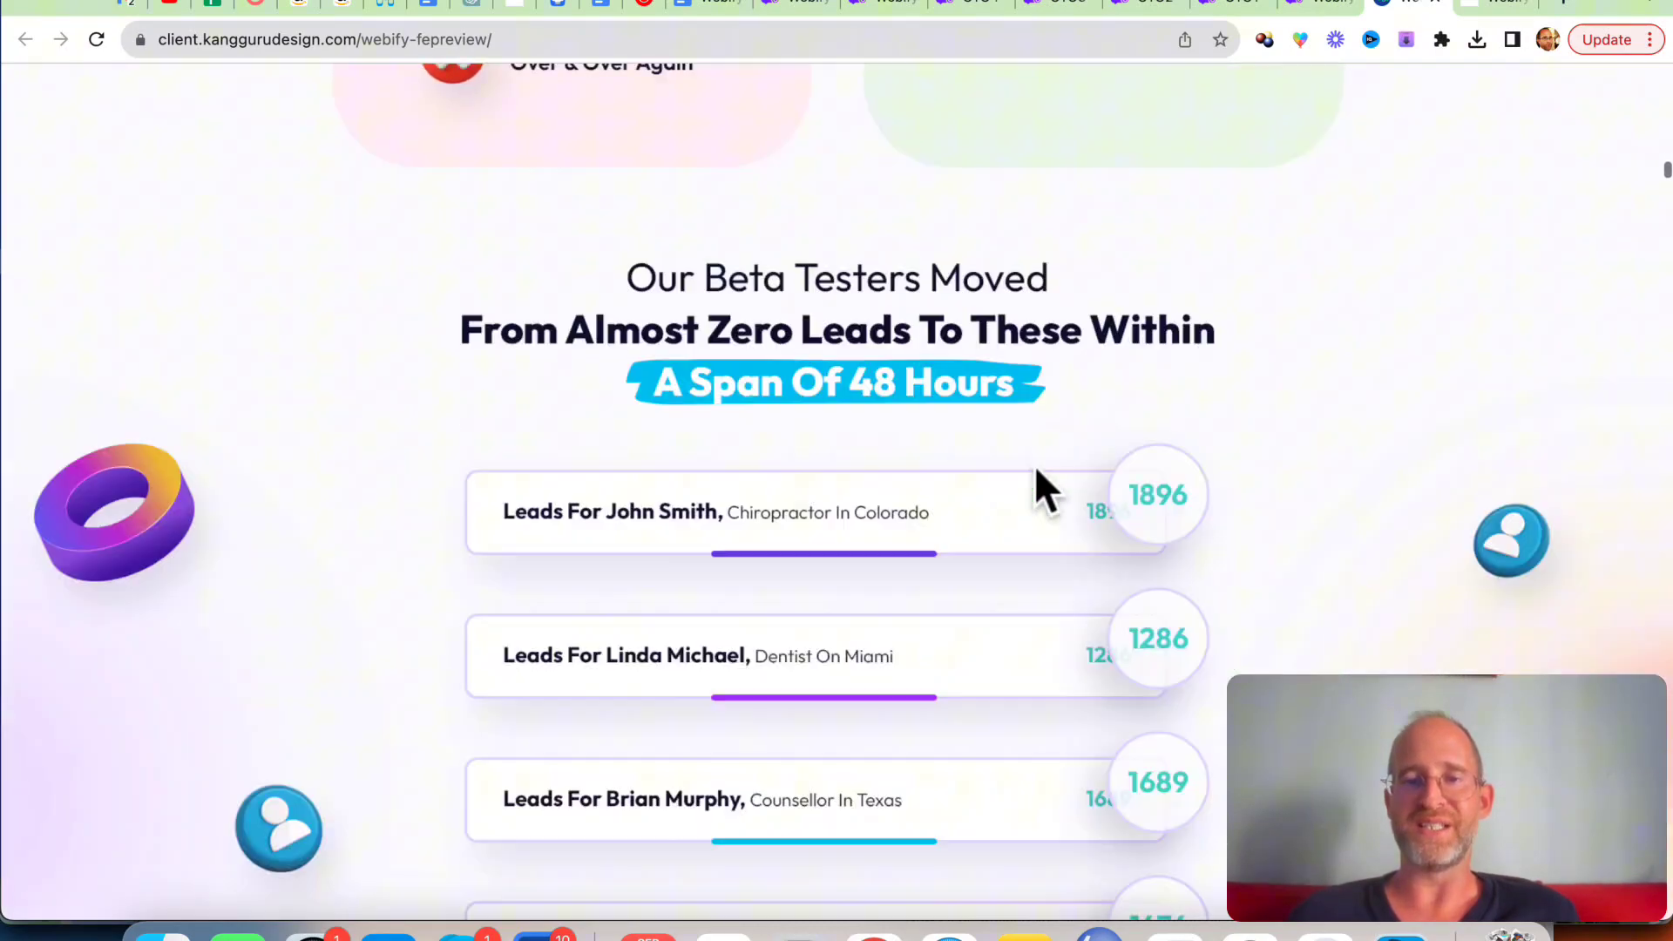
scroll(1034, 471, down, 3)
scroll(1034, 471, down, 2)
scroll(1033, 470, down, 10)
scroll(1035, 471, down, 10)
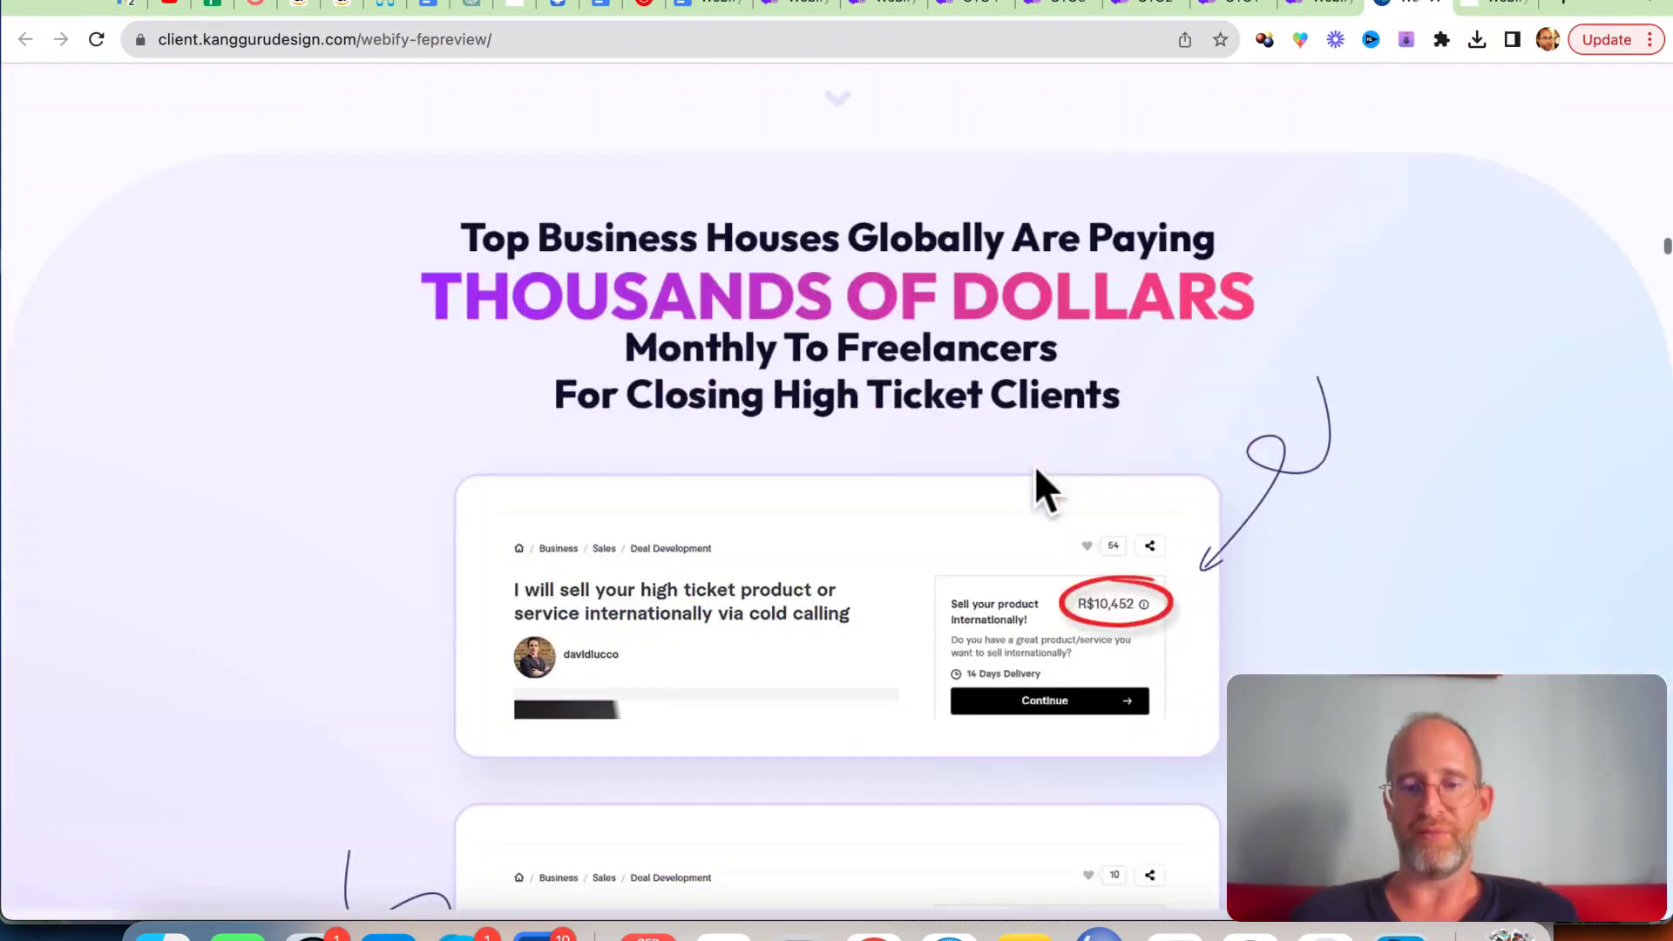
scroll(1037, 470, down, 8)
scroll(1037, 471, up, 2)
scroll(1037, 471, up, 2)
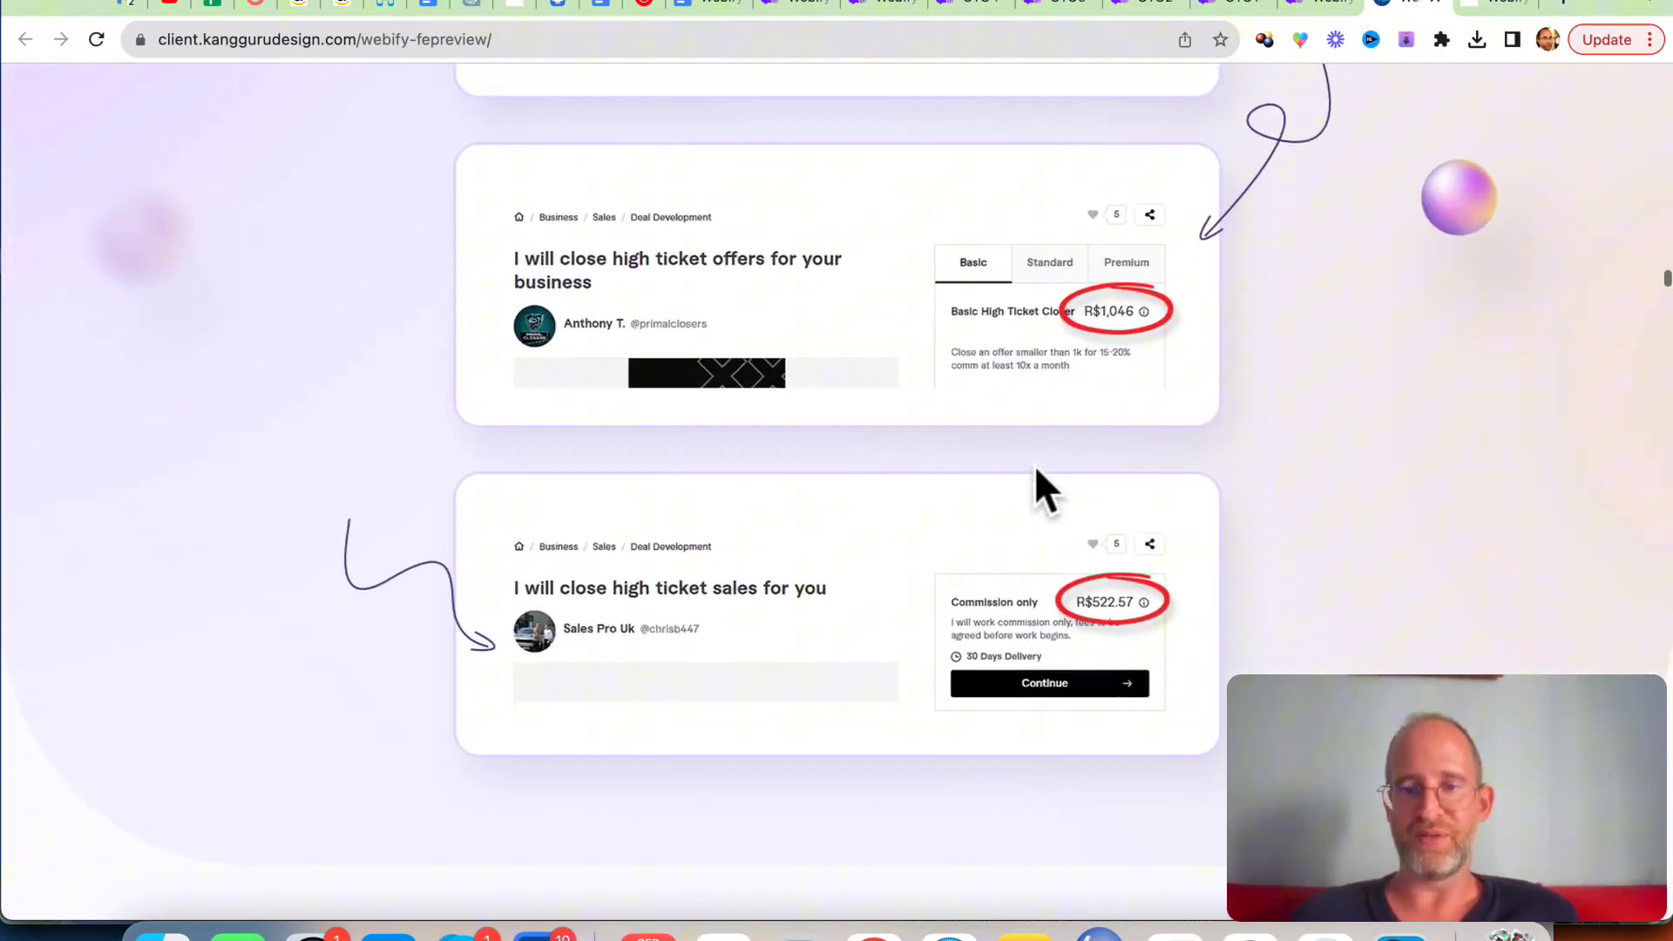
scroll(1037, 470, up, 5)
scroll(1037, 471, up, 1)
scroll(1037, 471, up, 5)
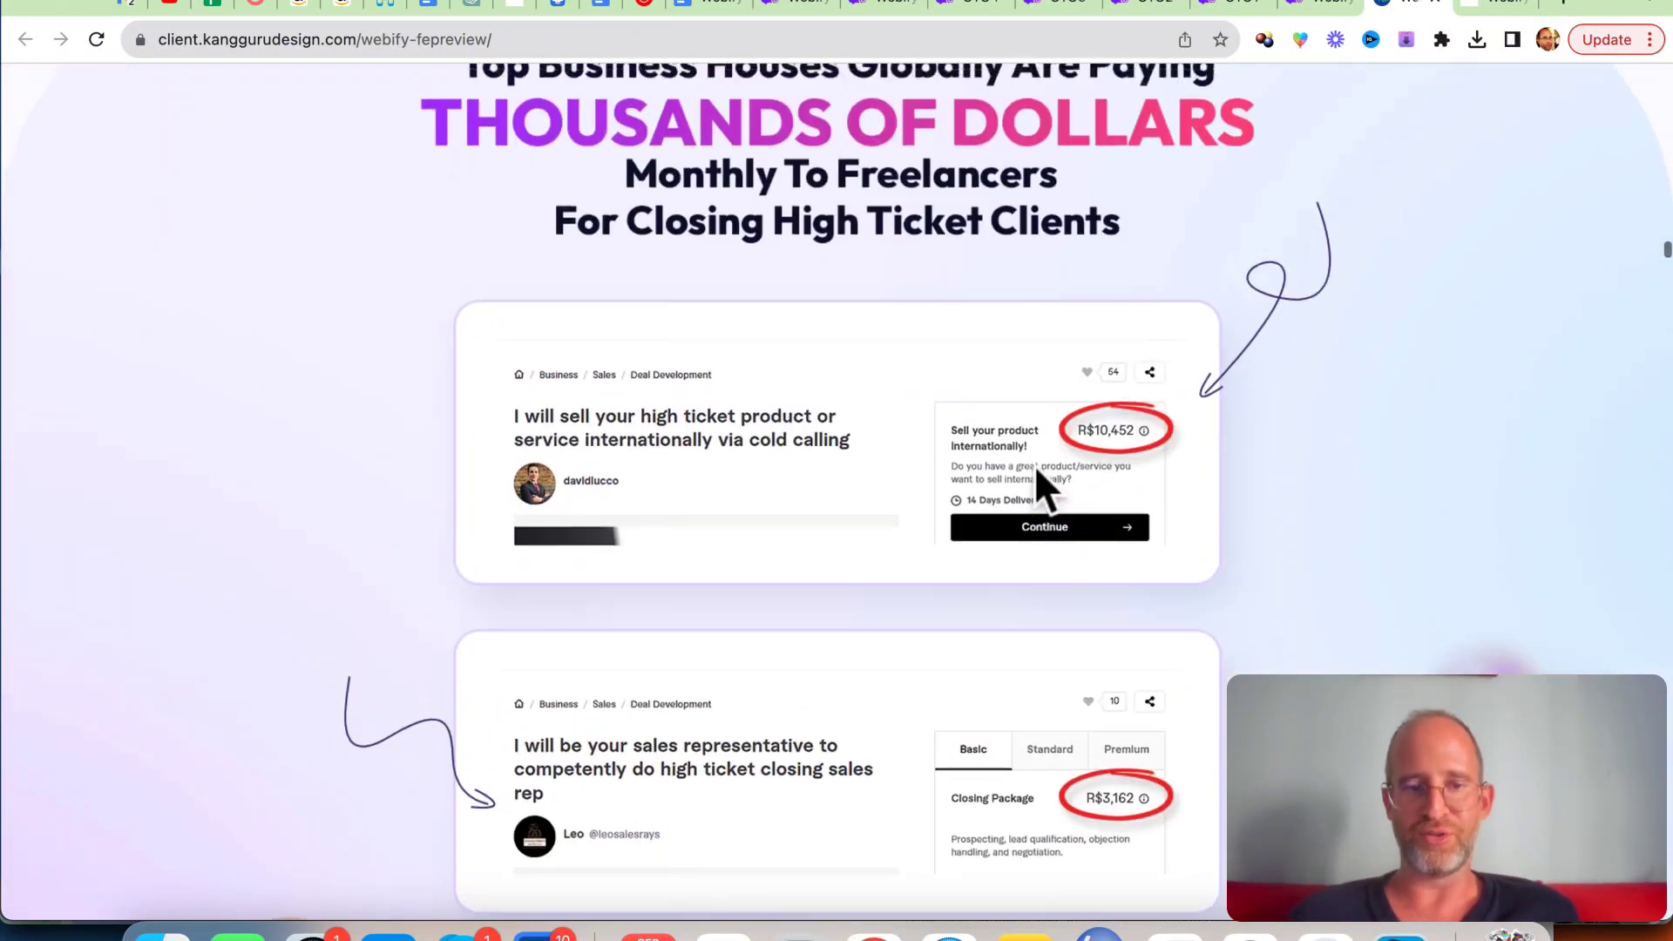
scroll(1036, 469, up, 2)
scroll(765, 350, down, 1)
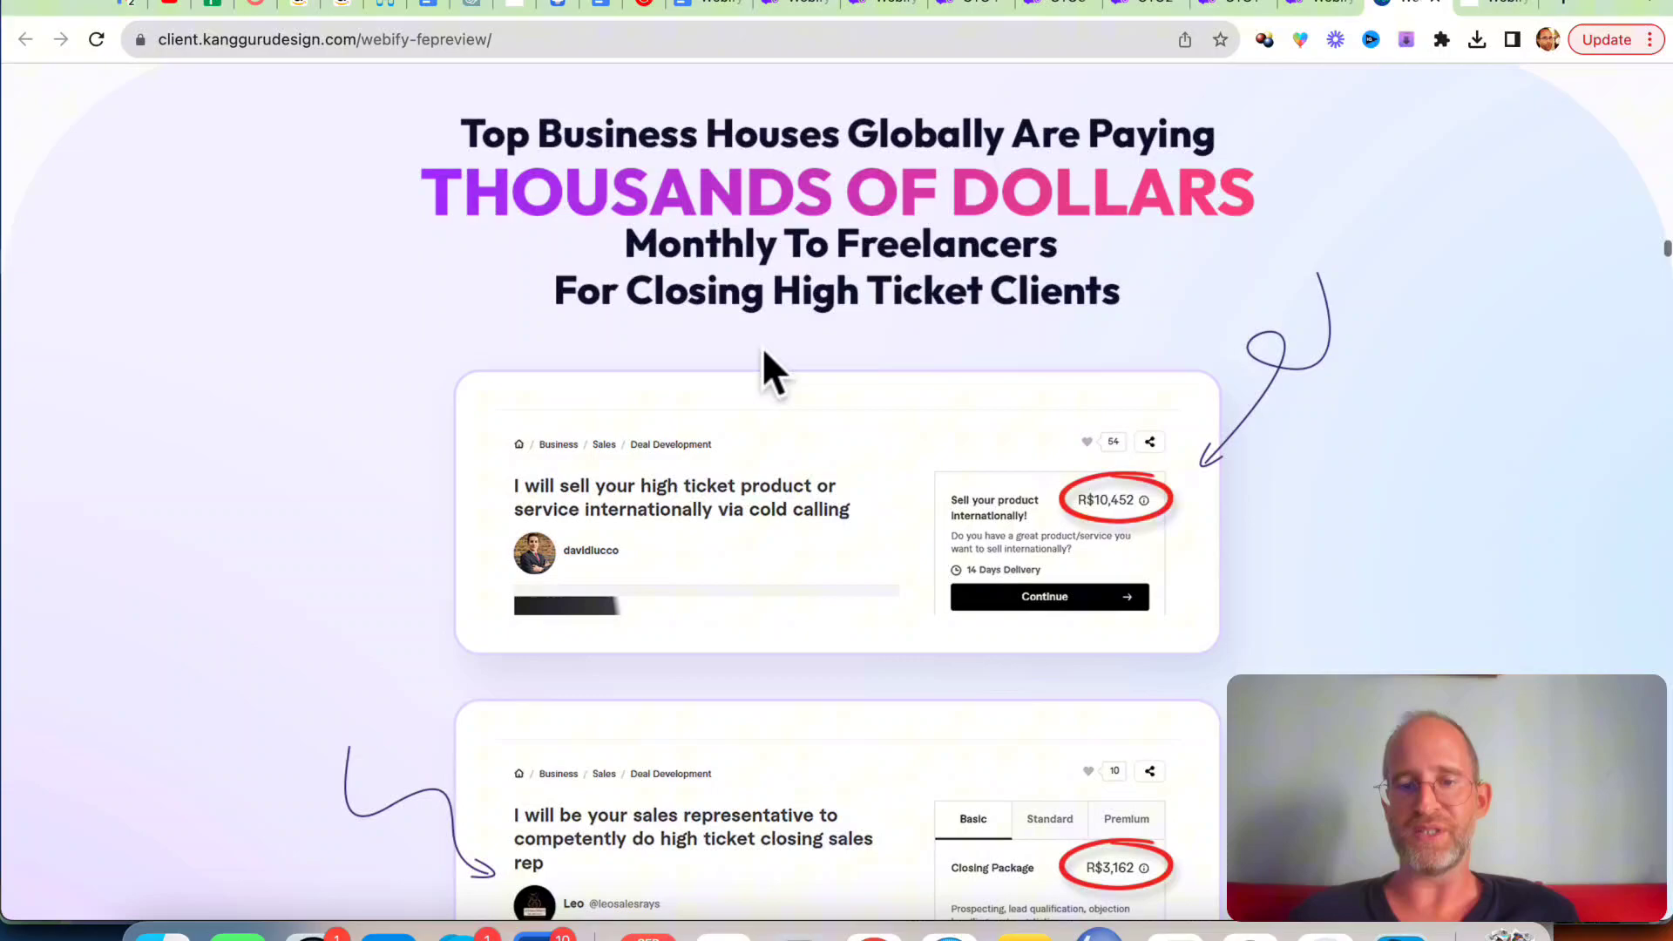
scroll(764, 350, down, 1)
scroll(766, 351, down, 3)
scroll(765, 350, down, 3)
scroll(764, 350, down, 5)
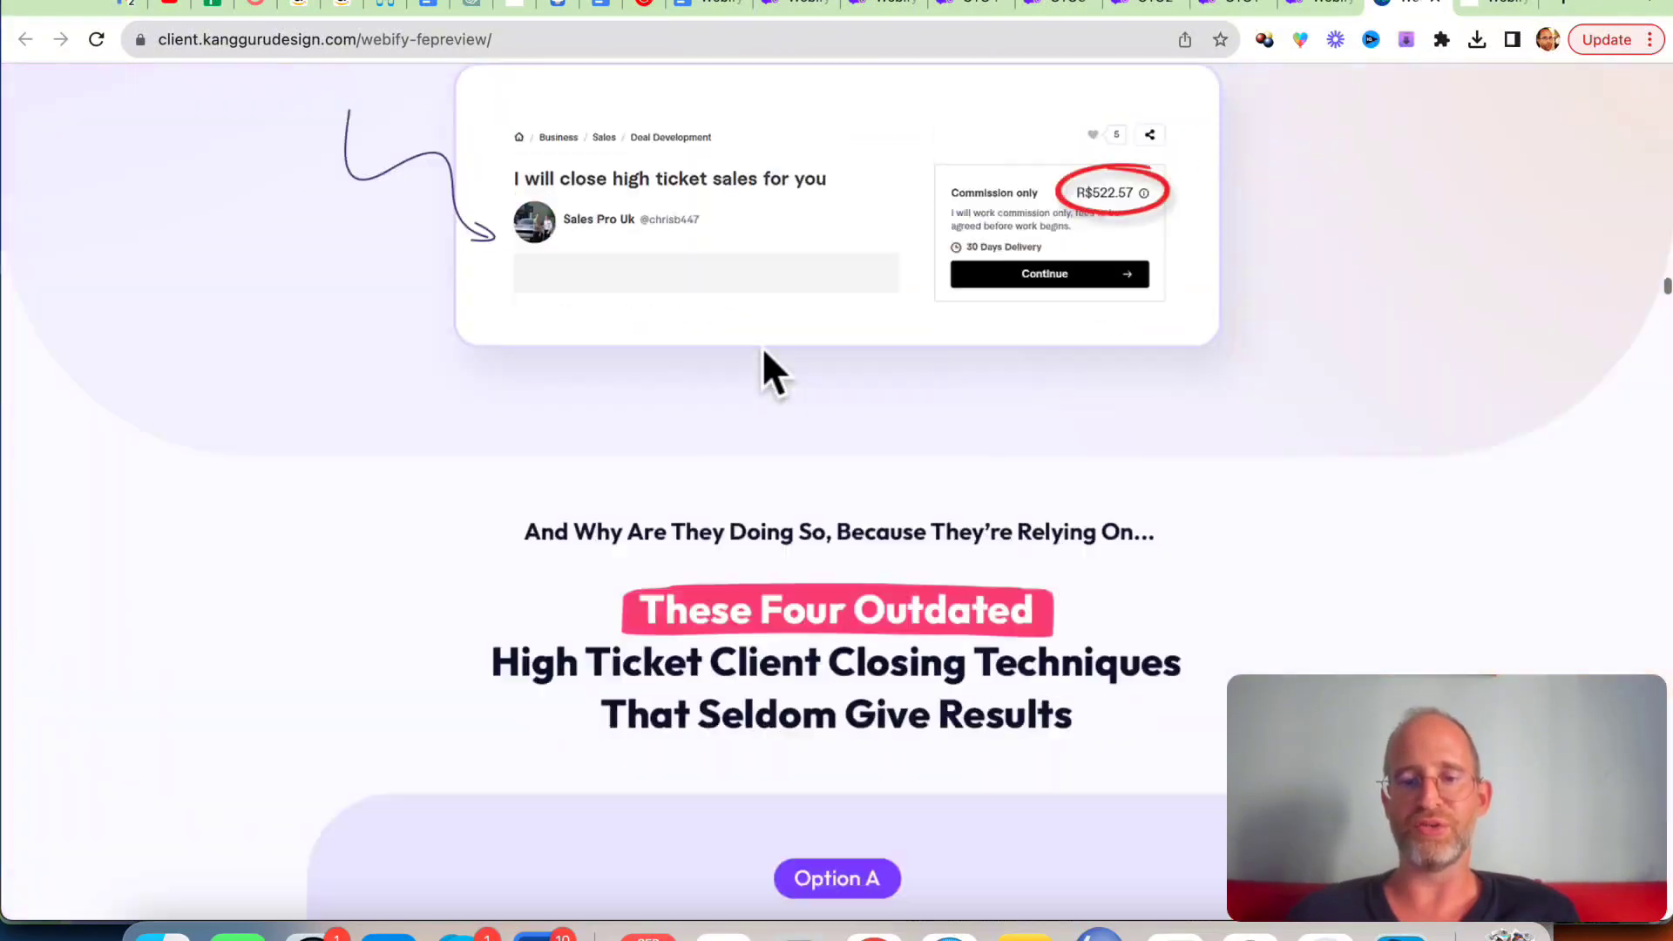
scroll(765, 350, down, 5)
scroll(765, 350, down, 3)
scroll(765, 351, down, 7)
scroll(765, 350, up, 4)
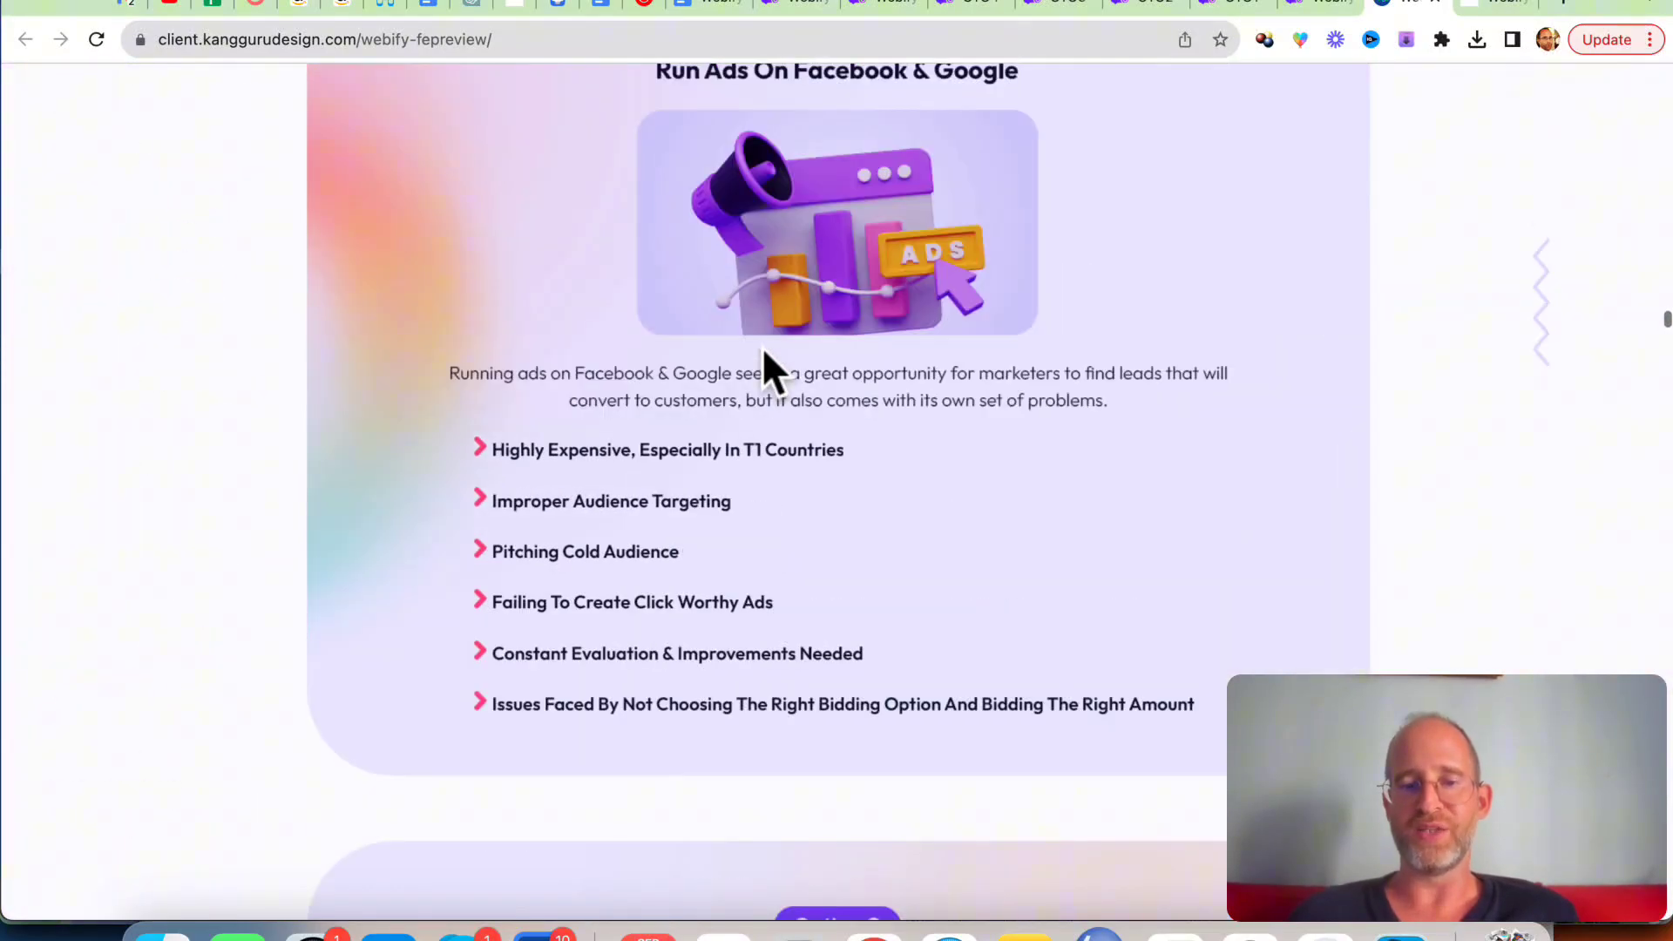
scroll(764, 351, down, 5)
scroll(764, 351, down, 5)
scroll(765, 350, down, 5)
scroll(764, 351, down, 3)
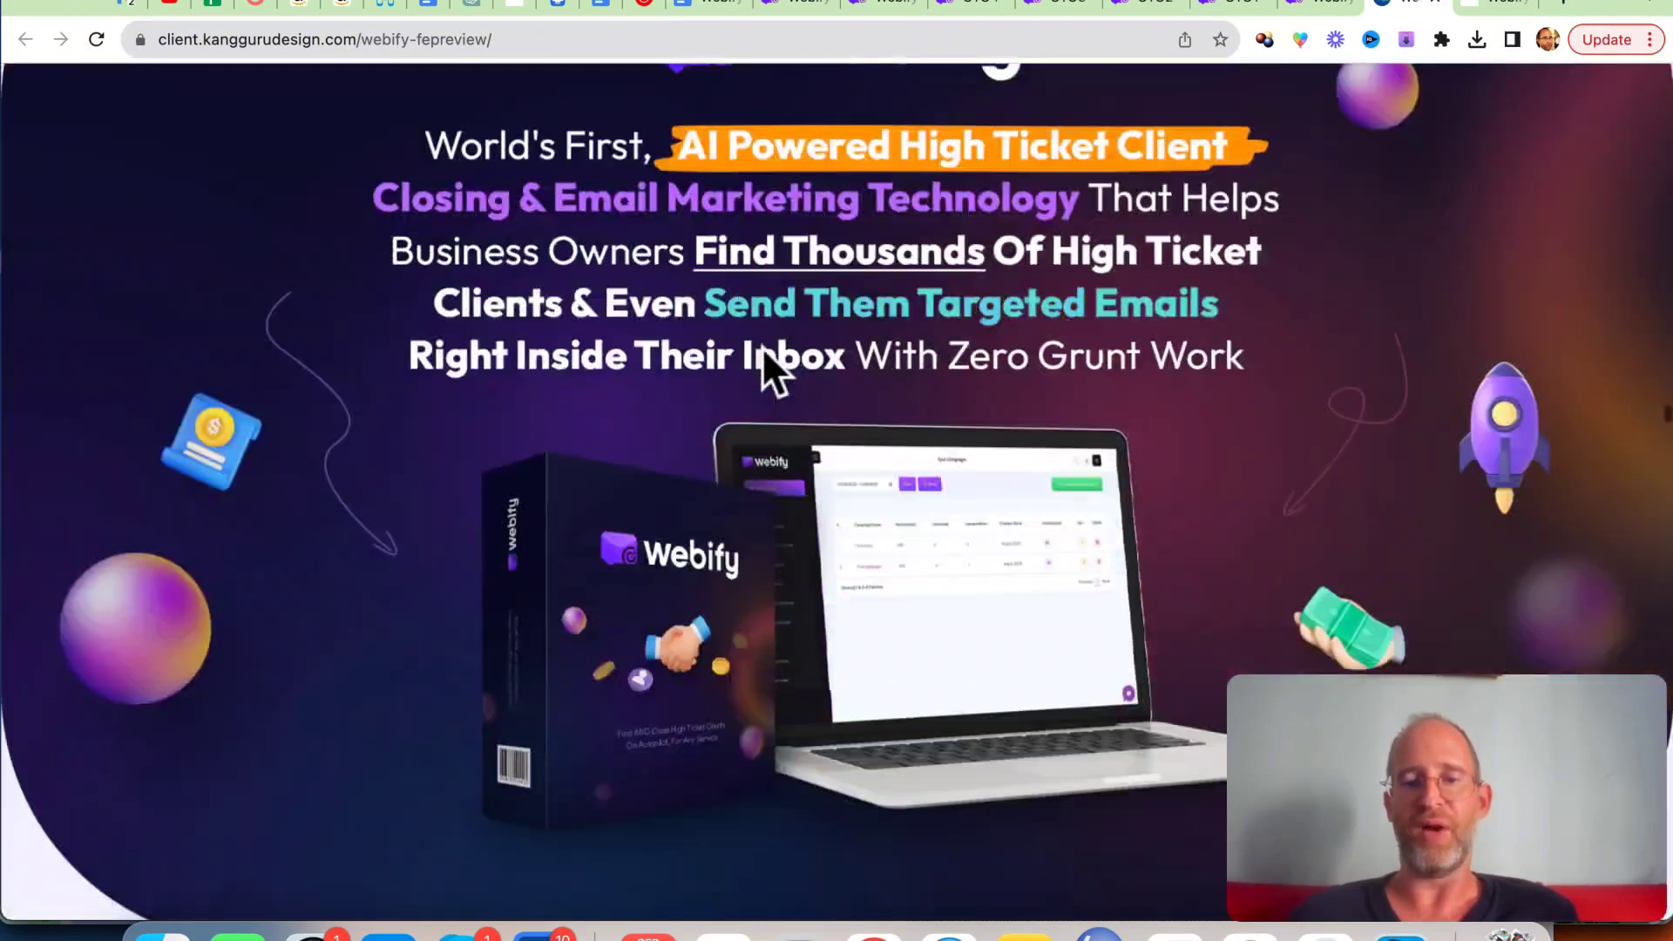
scroll(765, 367, down, 5)
scroll(765, 366, down, 5)
scroll(765, 367, down, 5)
scroll(765, 366, down, 5)
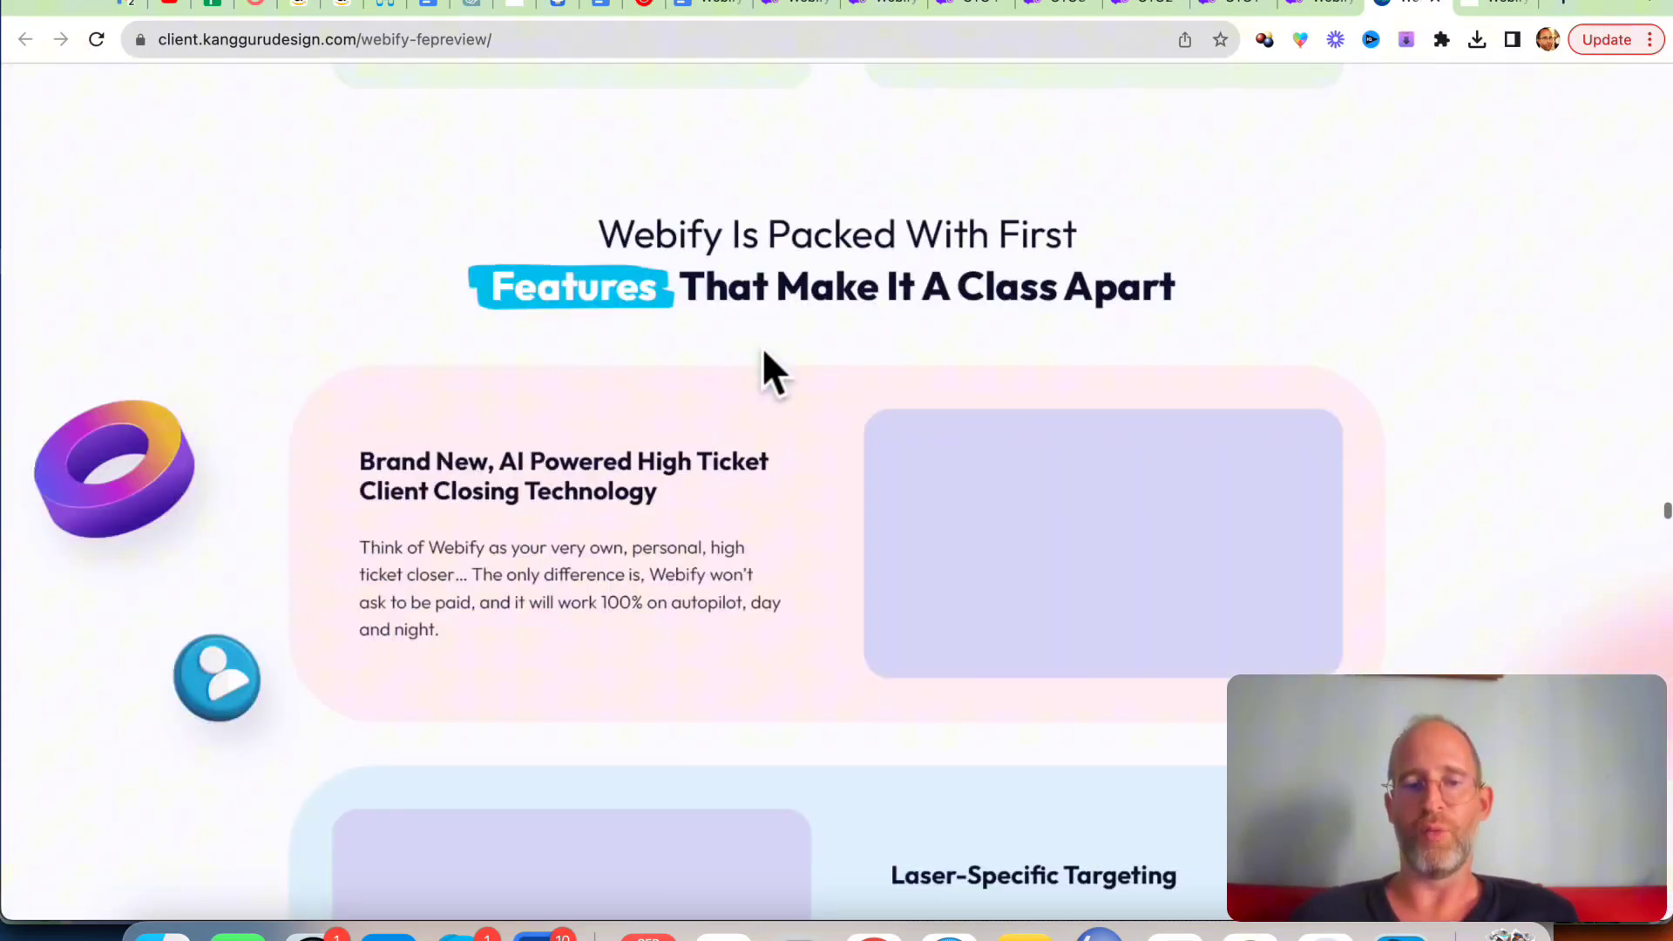
scroll(771, 373, down, 5)
scroll(771, 373, down, 5)
scroll(773, 373, down, 5)
scroll(772, 373, down, 5)
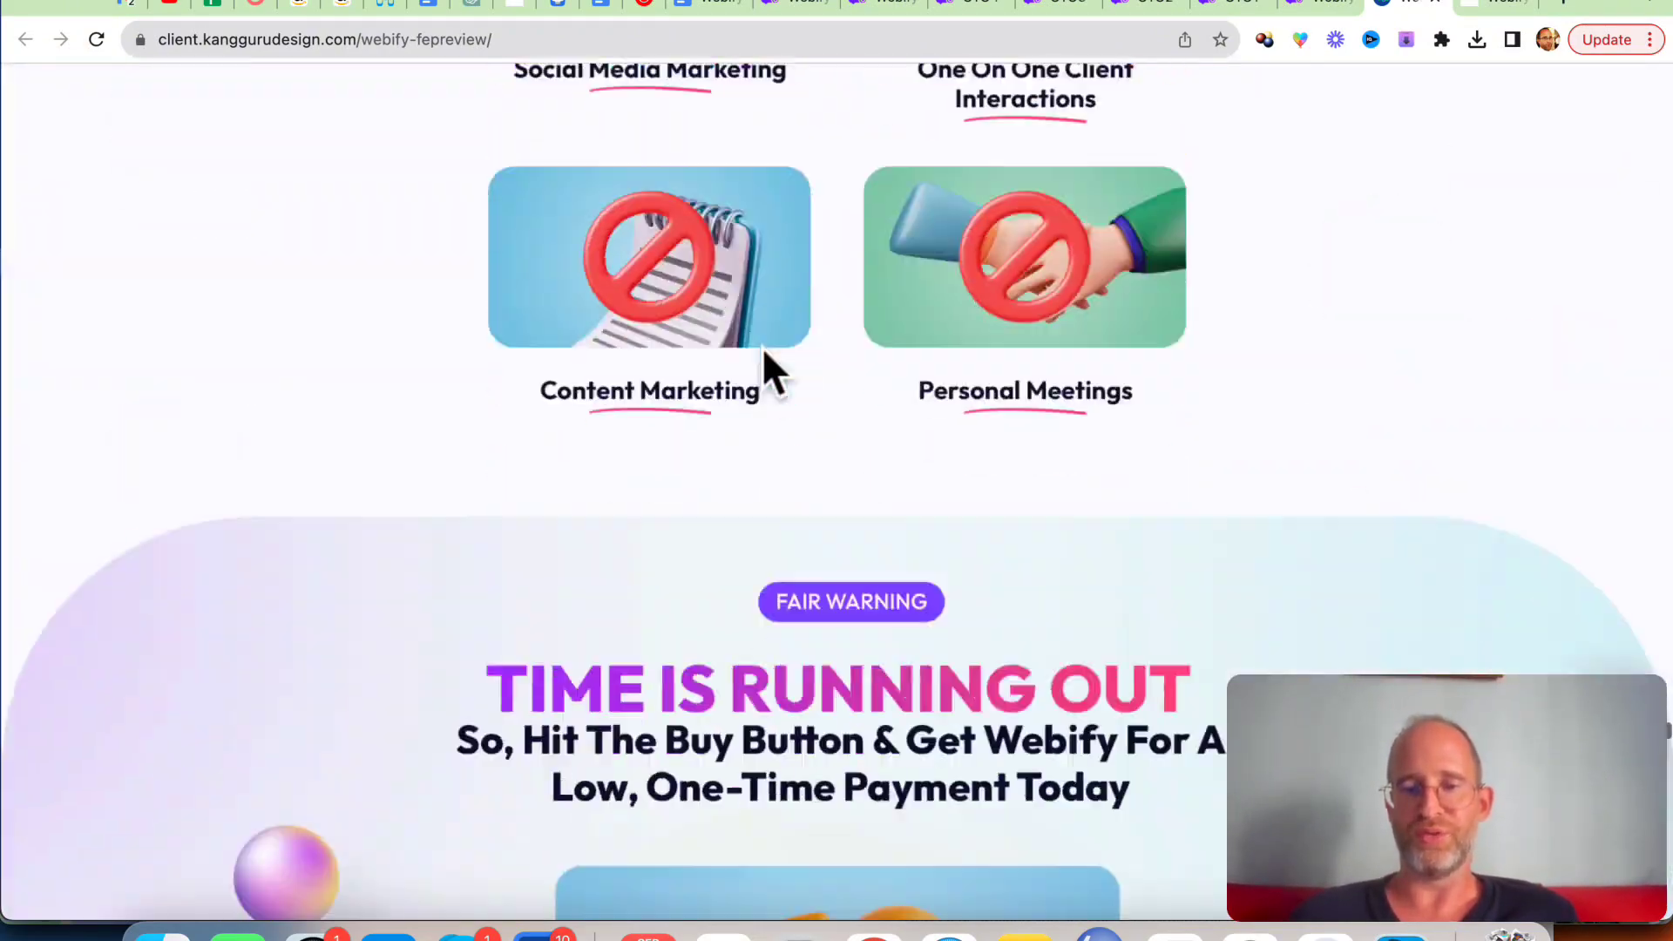
scroll(771, 372, down, 5)
scroll(772, 372, down, 5)
scroll(771, 372, down, 5)
scroll(772, 373, down, 3)
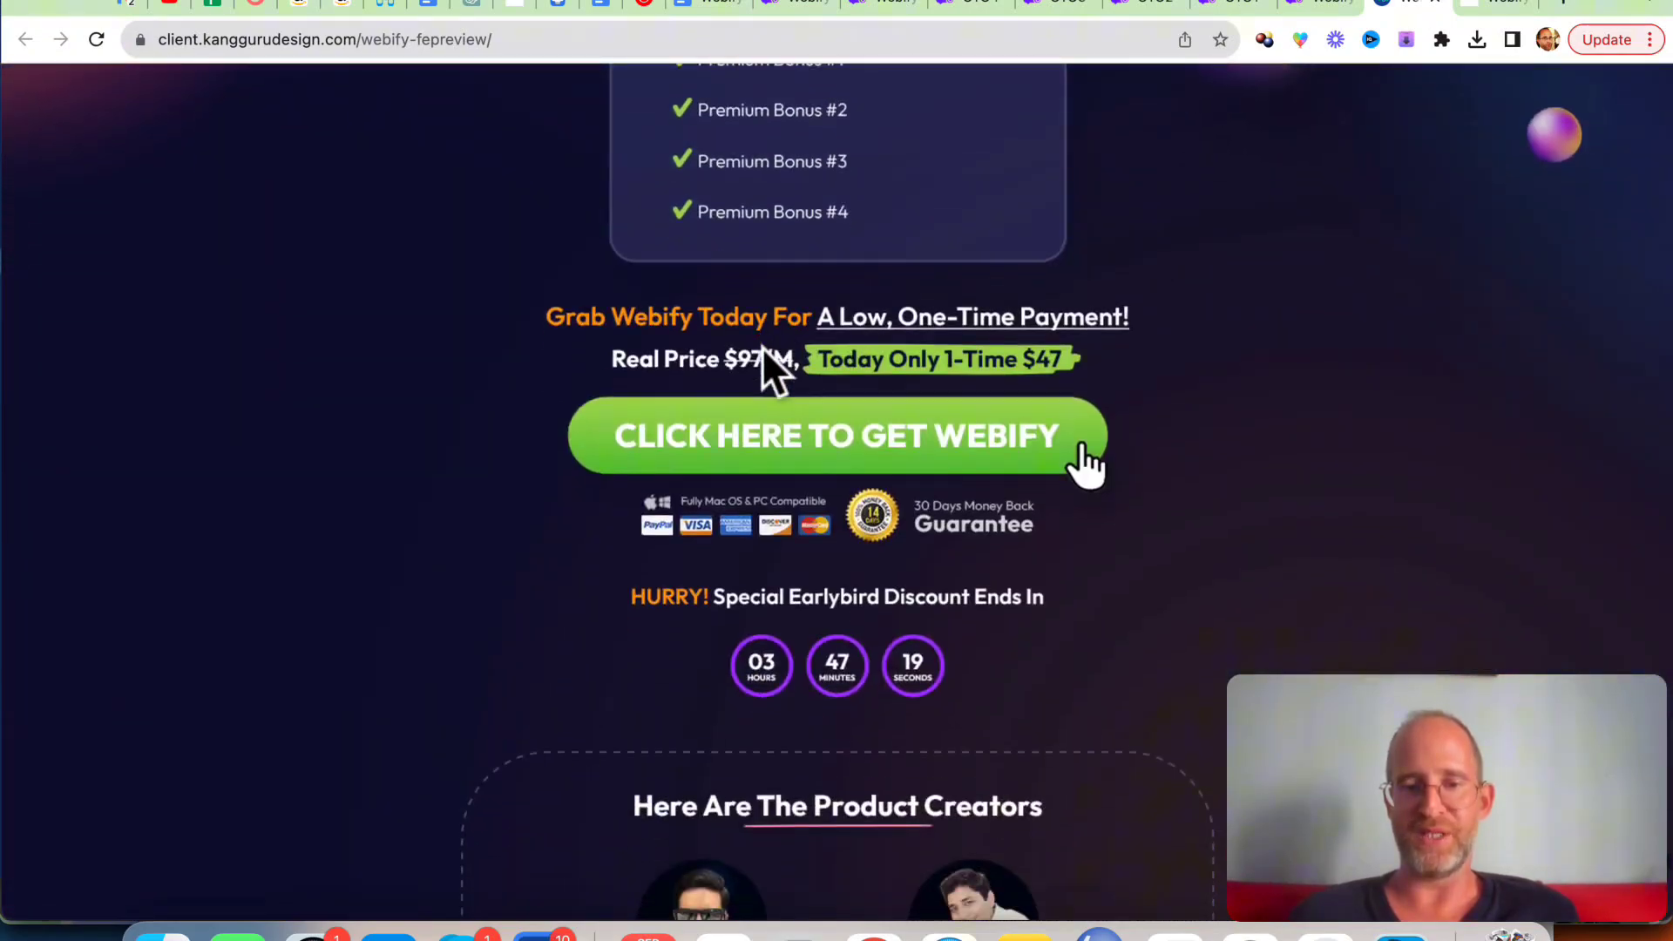
scroll(762, 347, up, 15)
scroll(762, 347, up, 2)
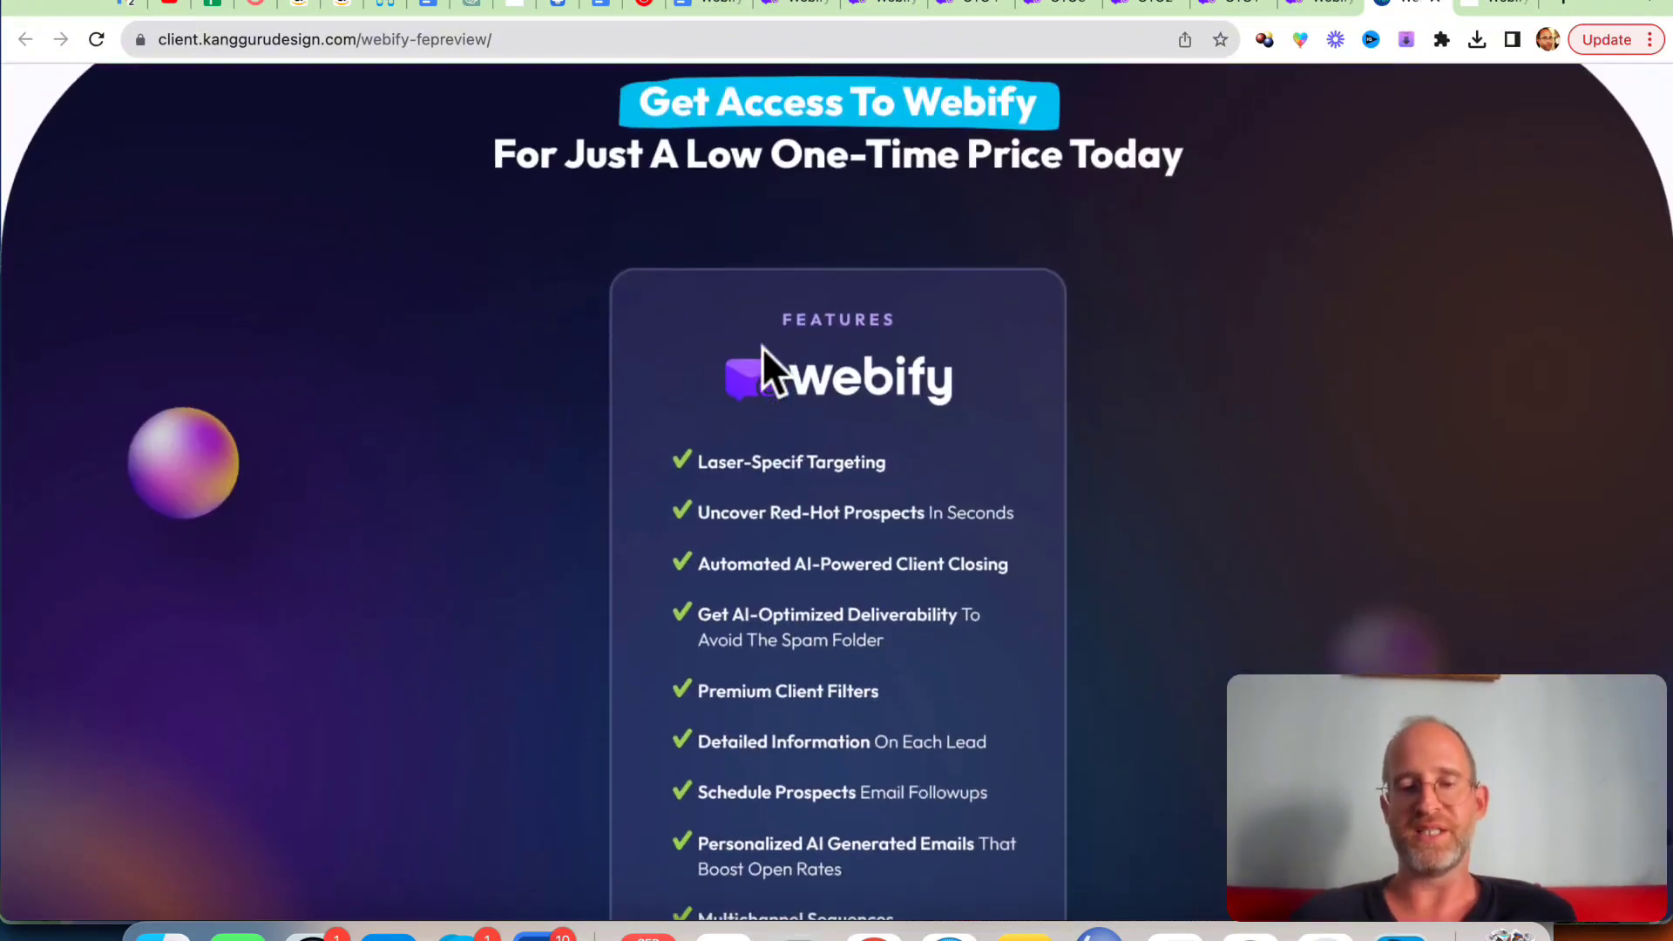
scroll(762, 346, down, 1)
scroll(765, 311, down, 2)
scroll(764, 311, down, 4)
scroll(768, 312, down, 5)
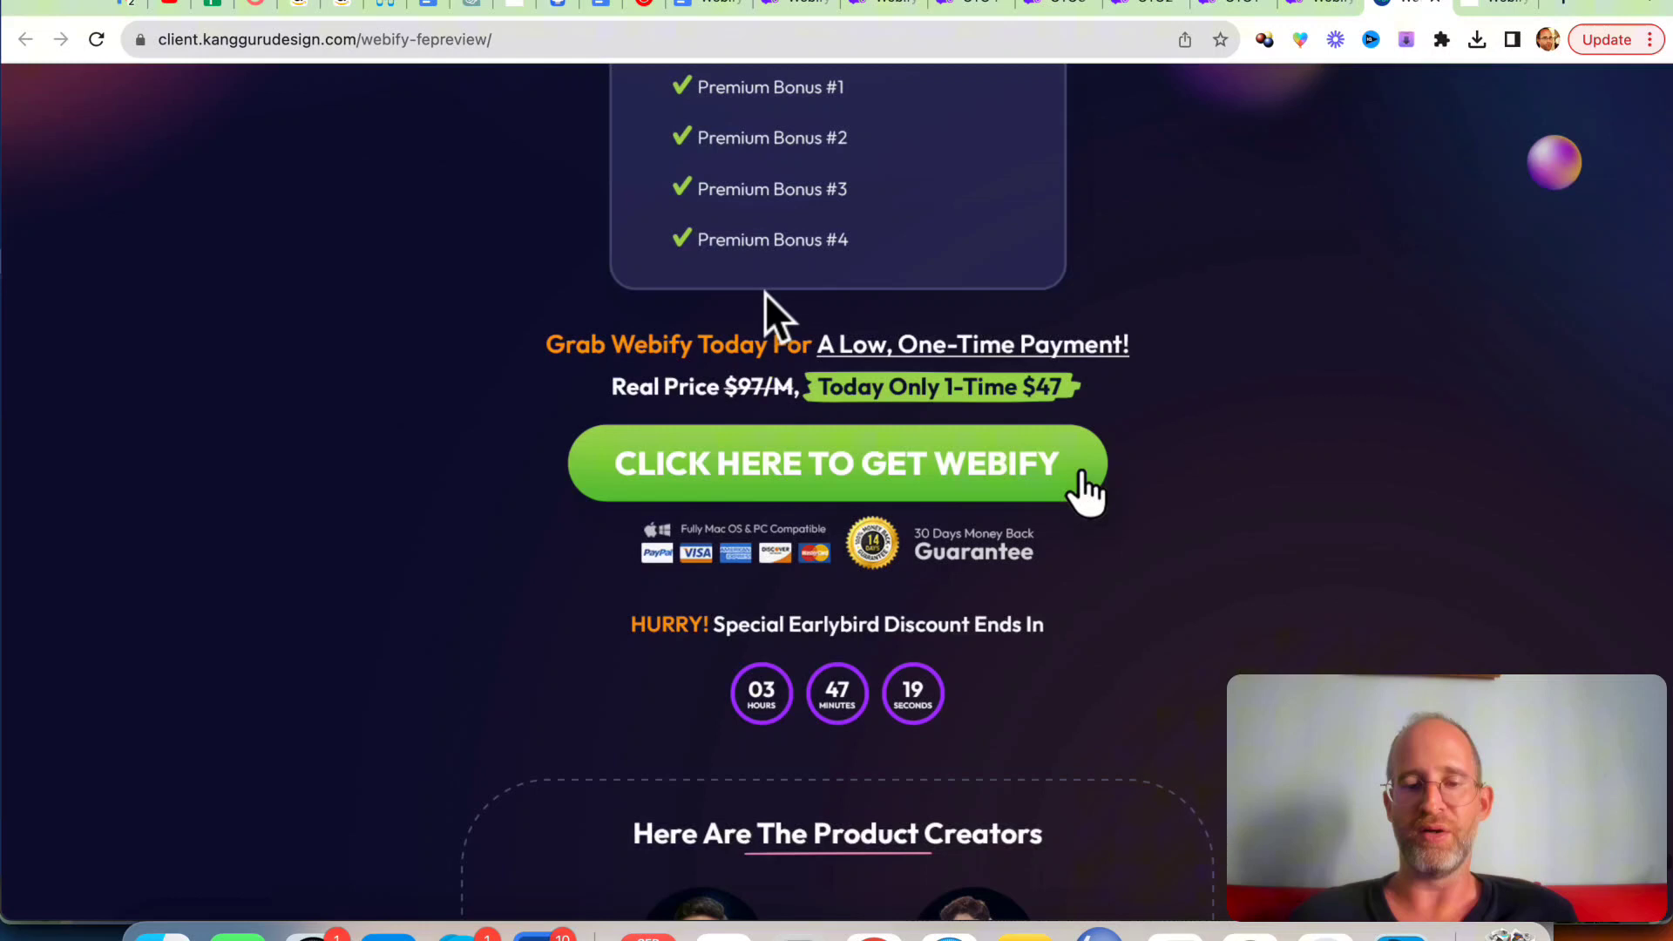
scroll(765, 294, down, 2)
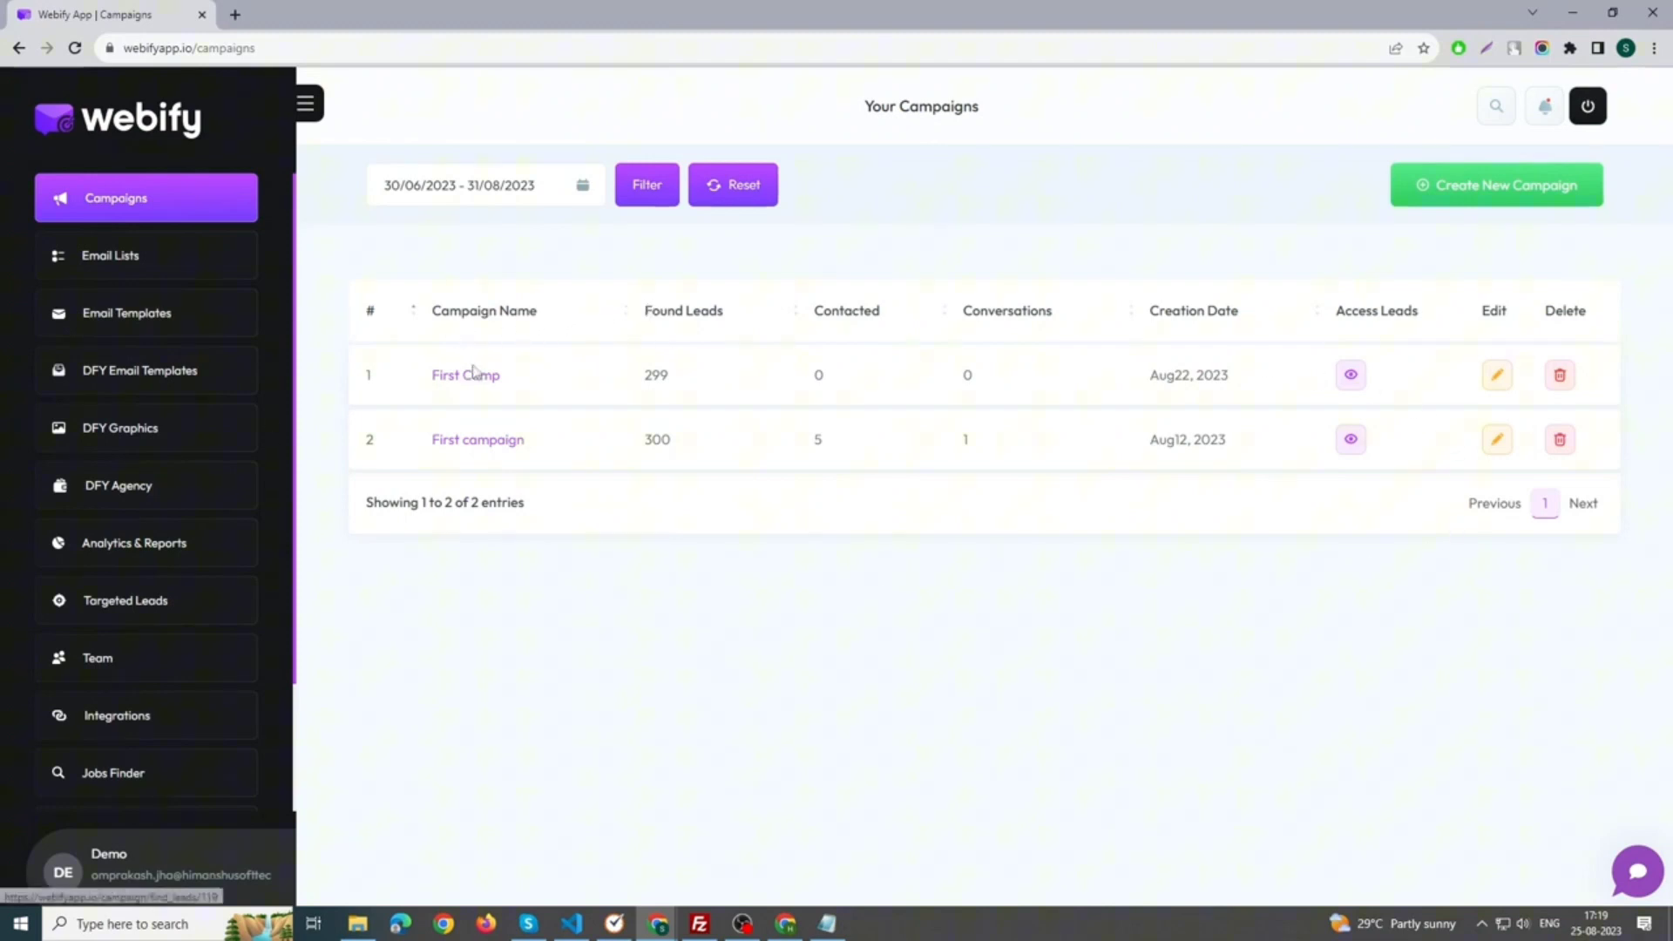
scroll(222, 601, down, 1)
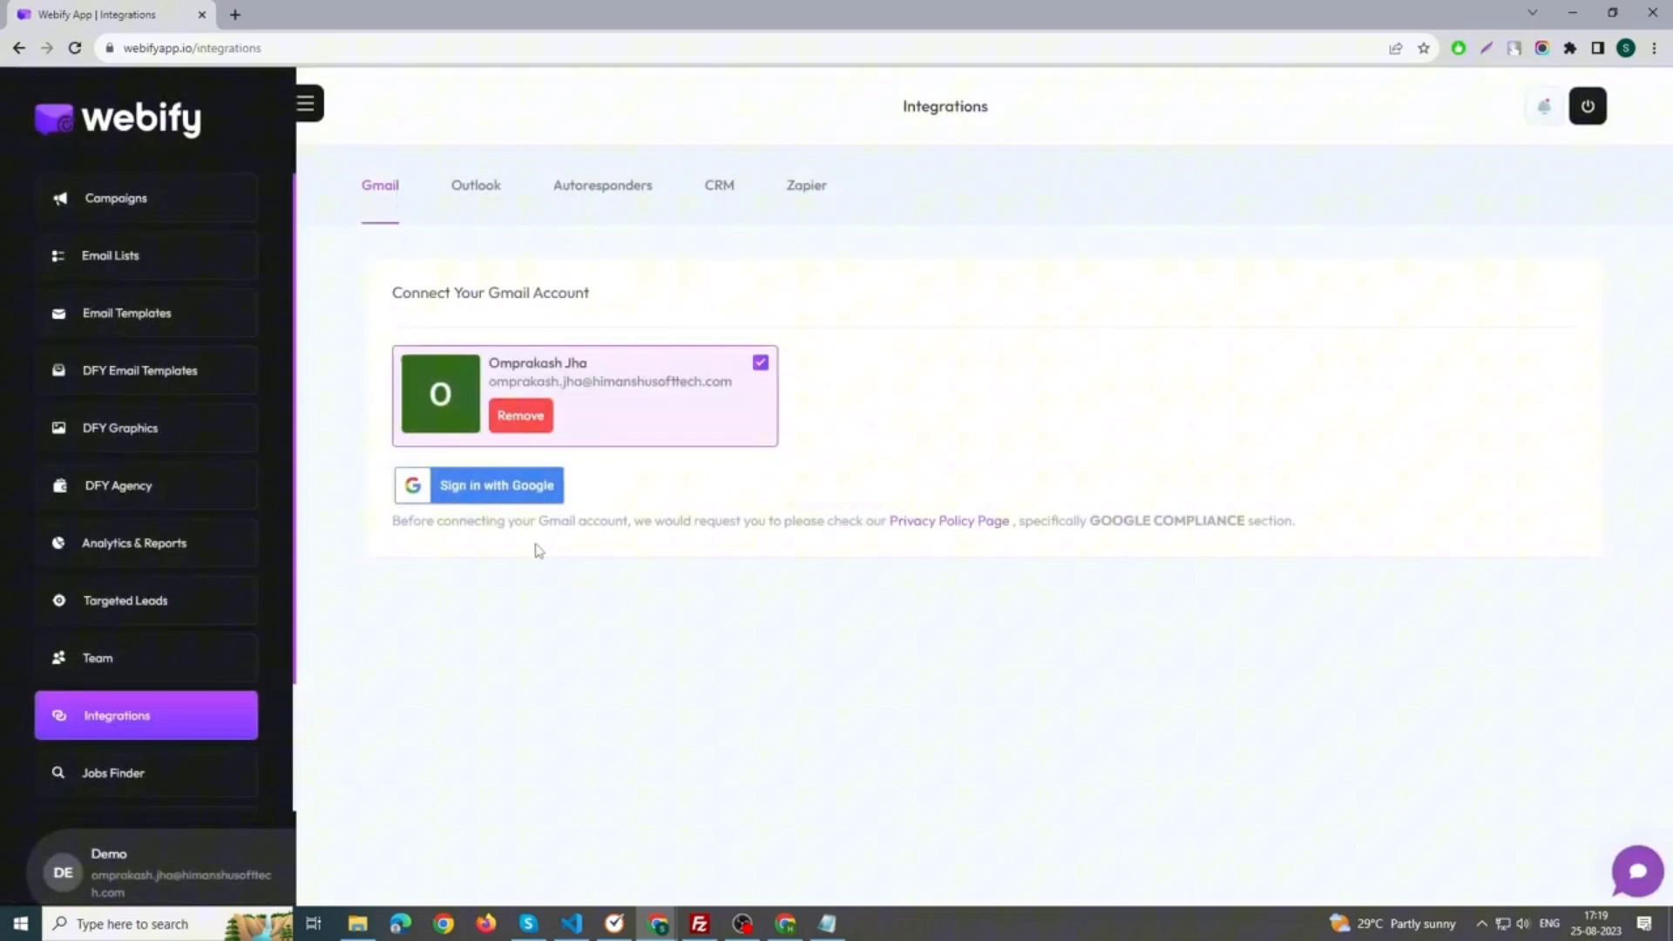
View the Outlook, Autoresponders, CRM and Zapier integration tabs and copy the Zapier API key
click(471, 199)
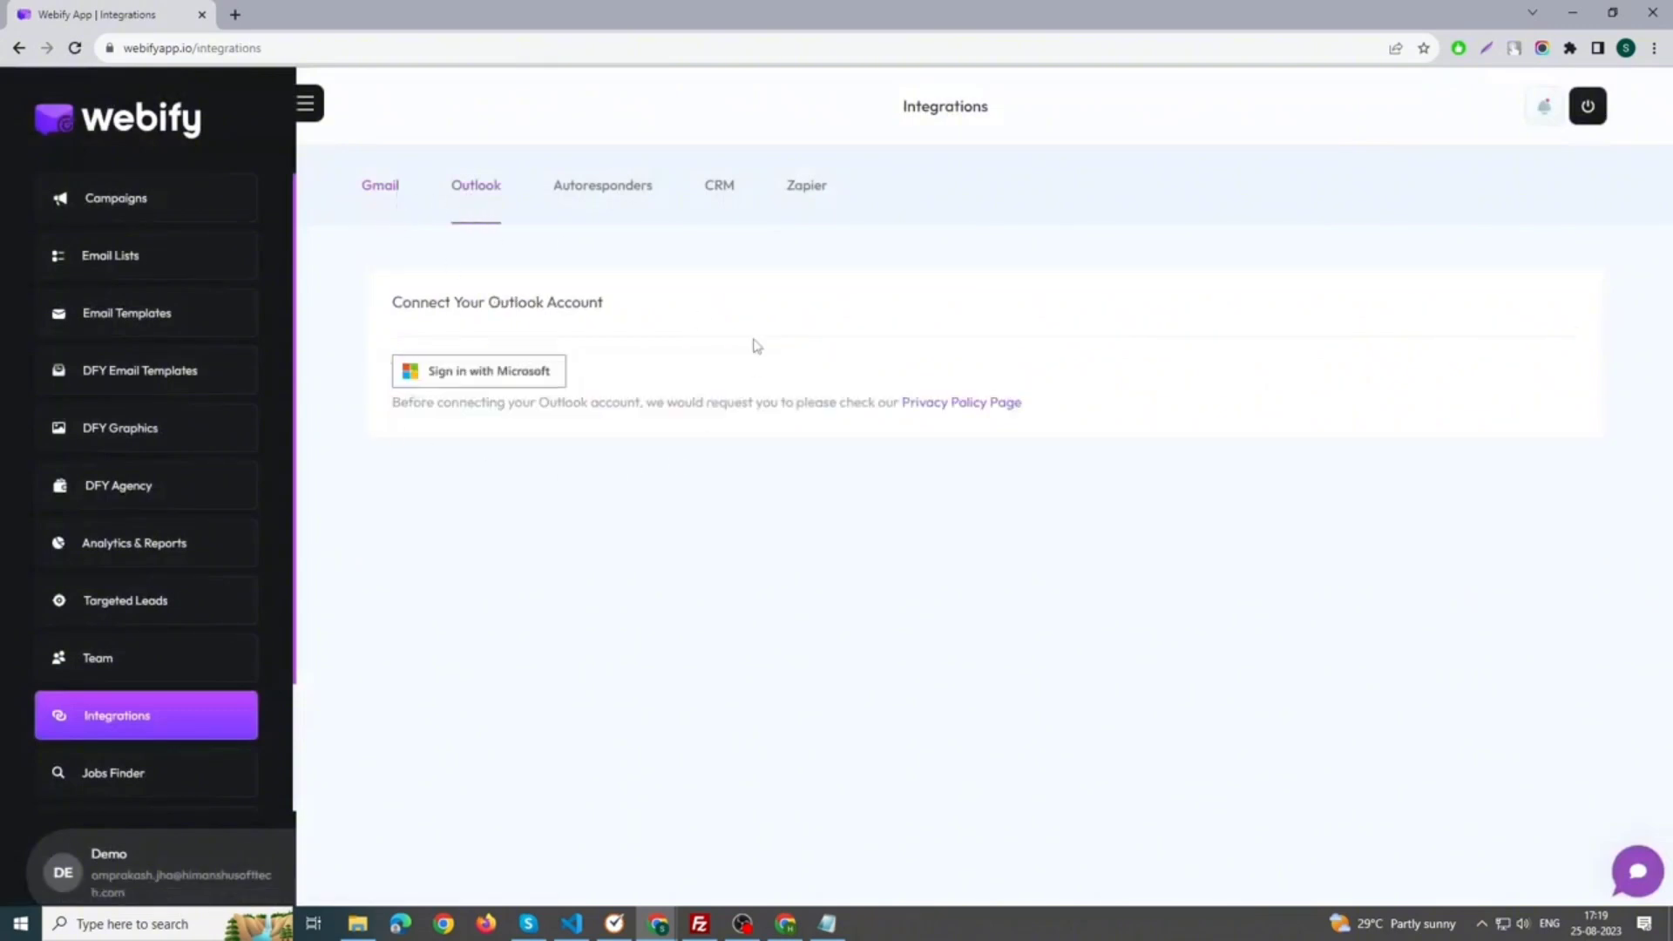
click(607, 194)
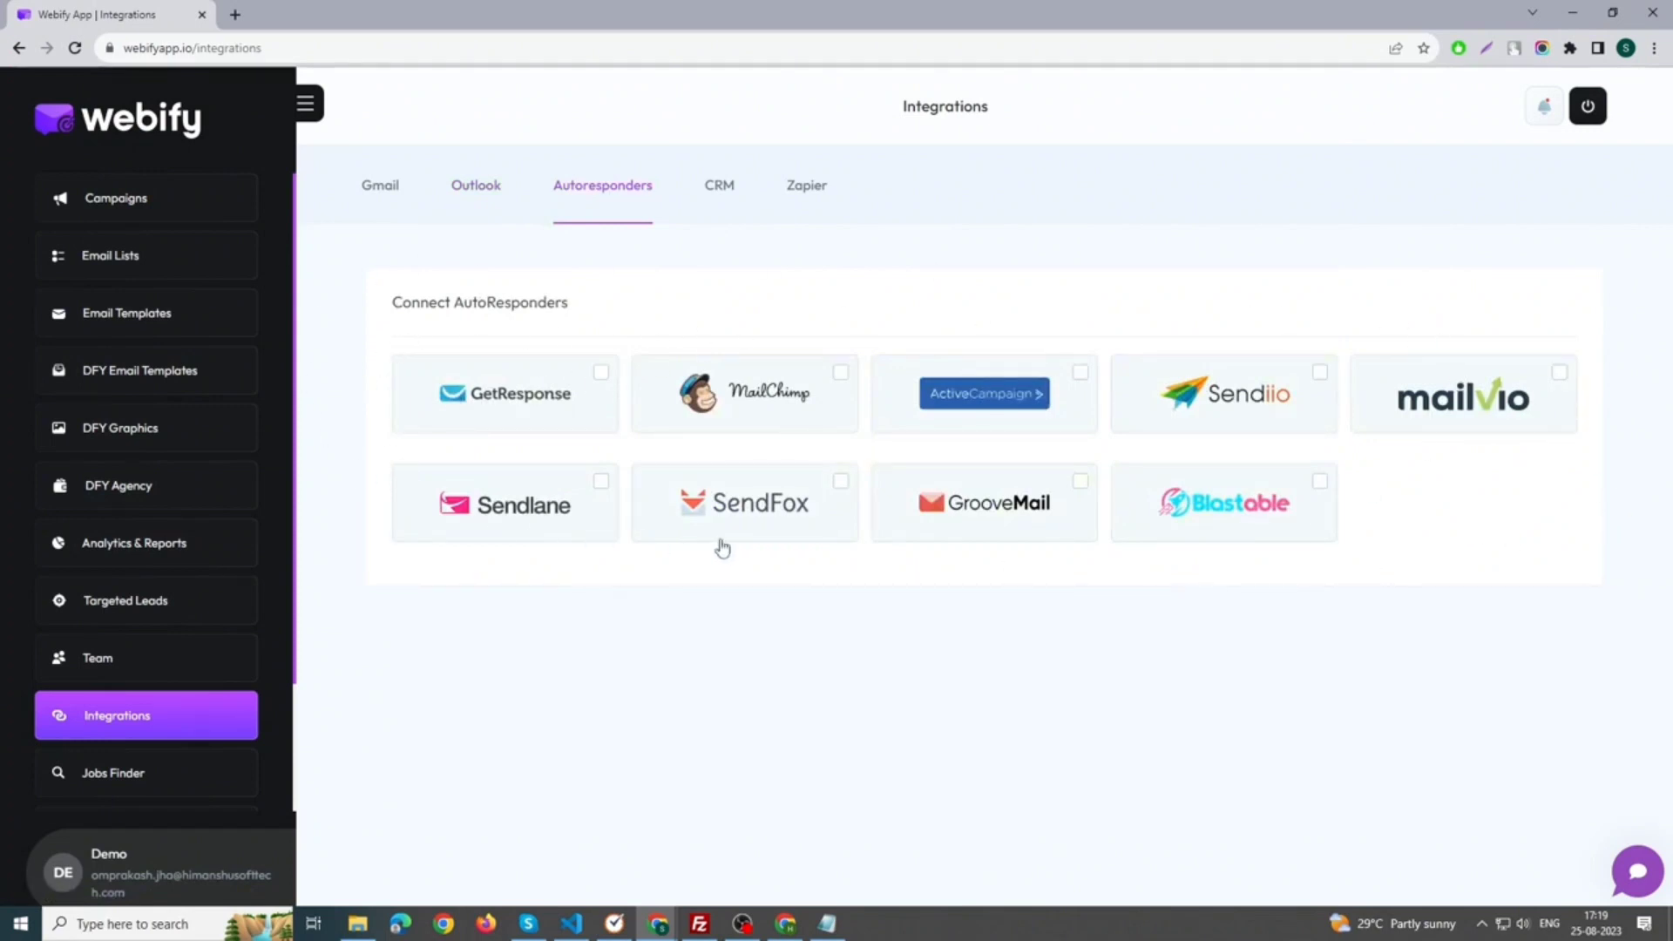
click(717, 196)
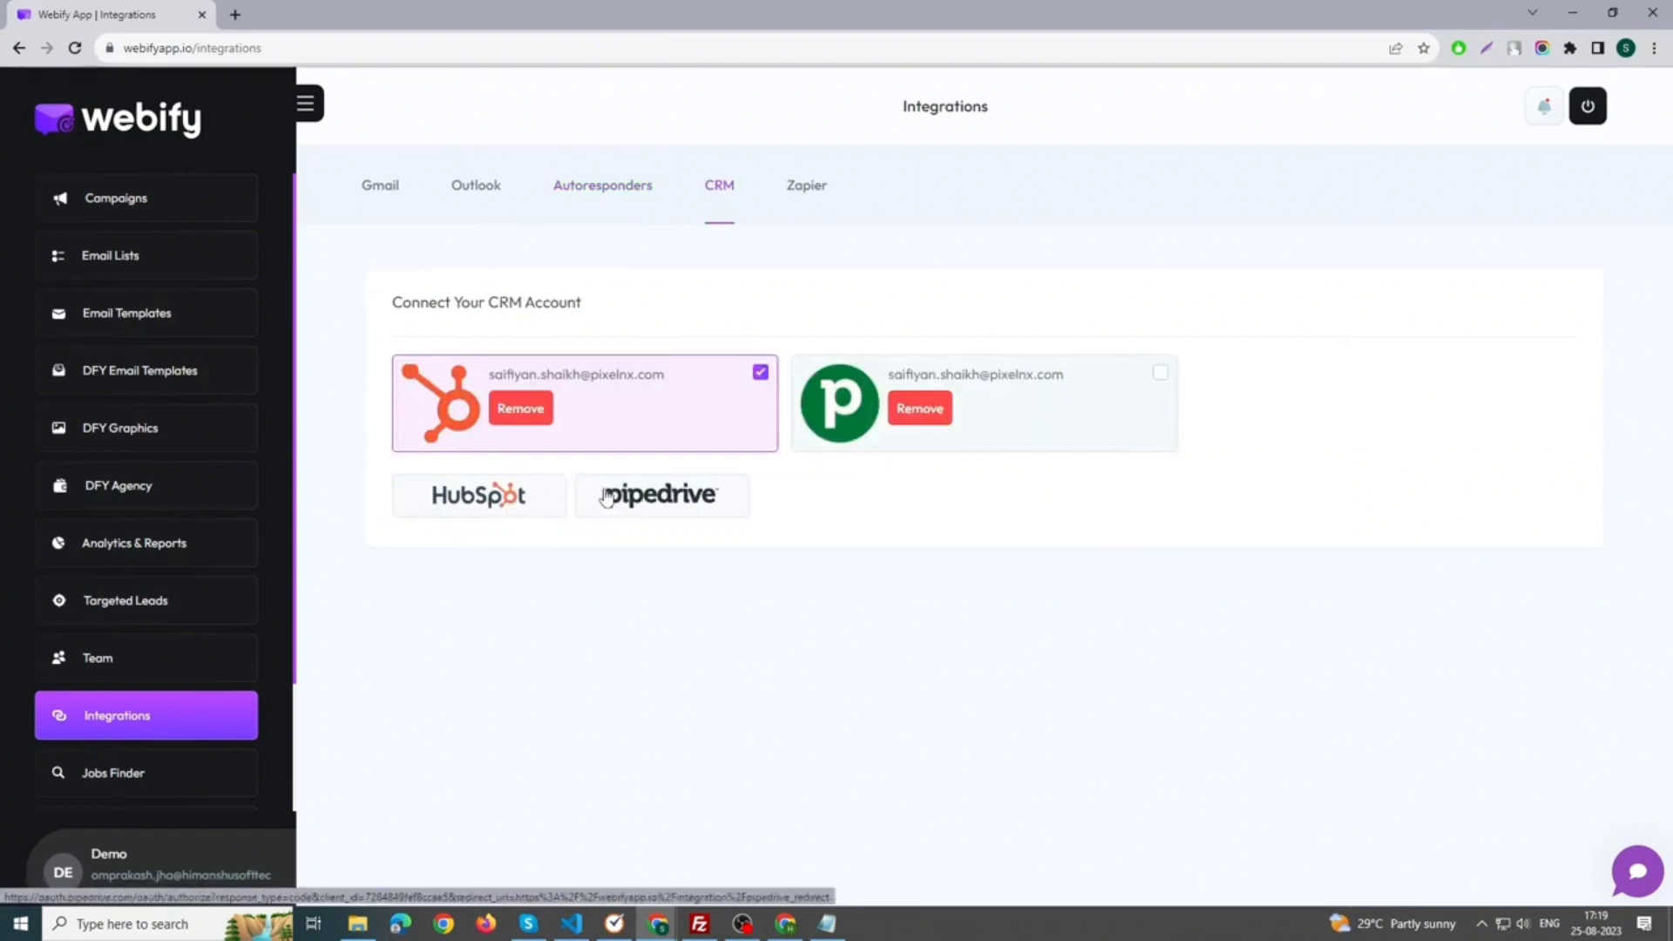
click(802, 194)
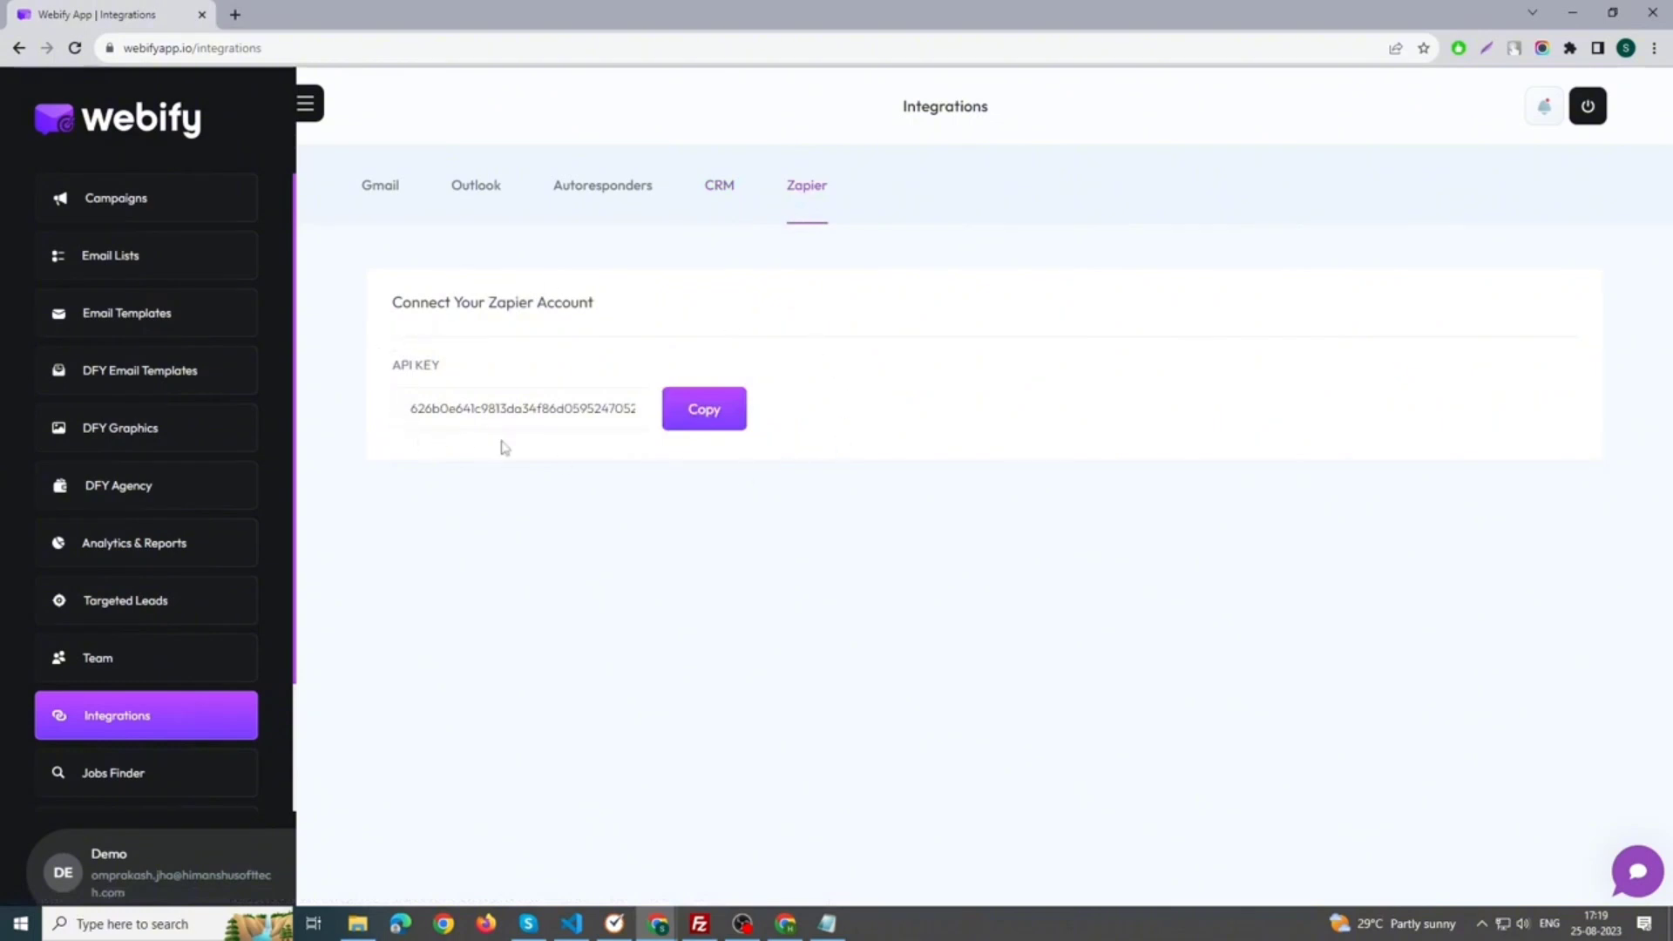
click(706, 410)
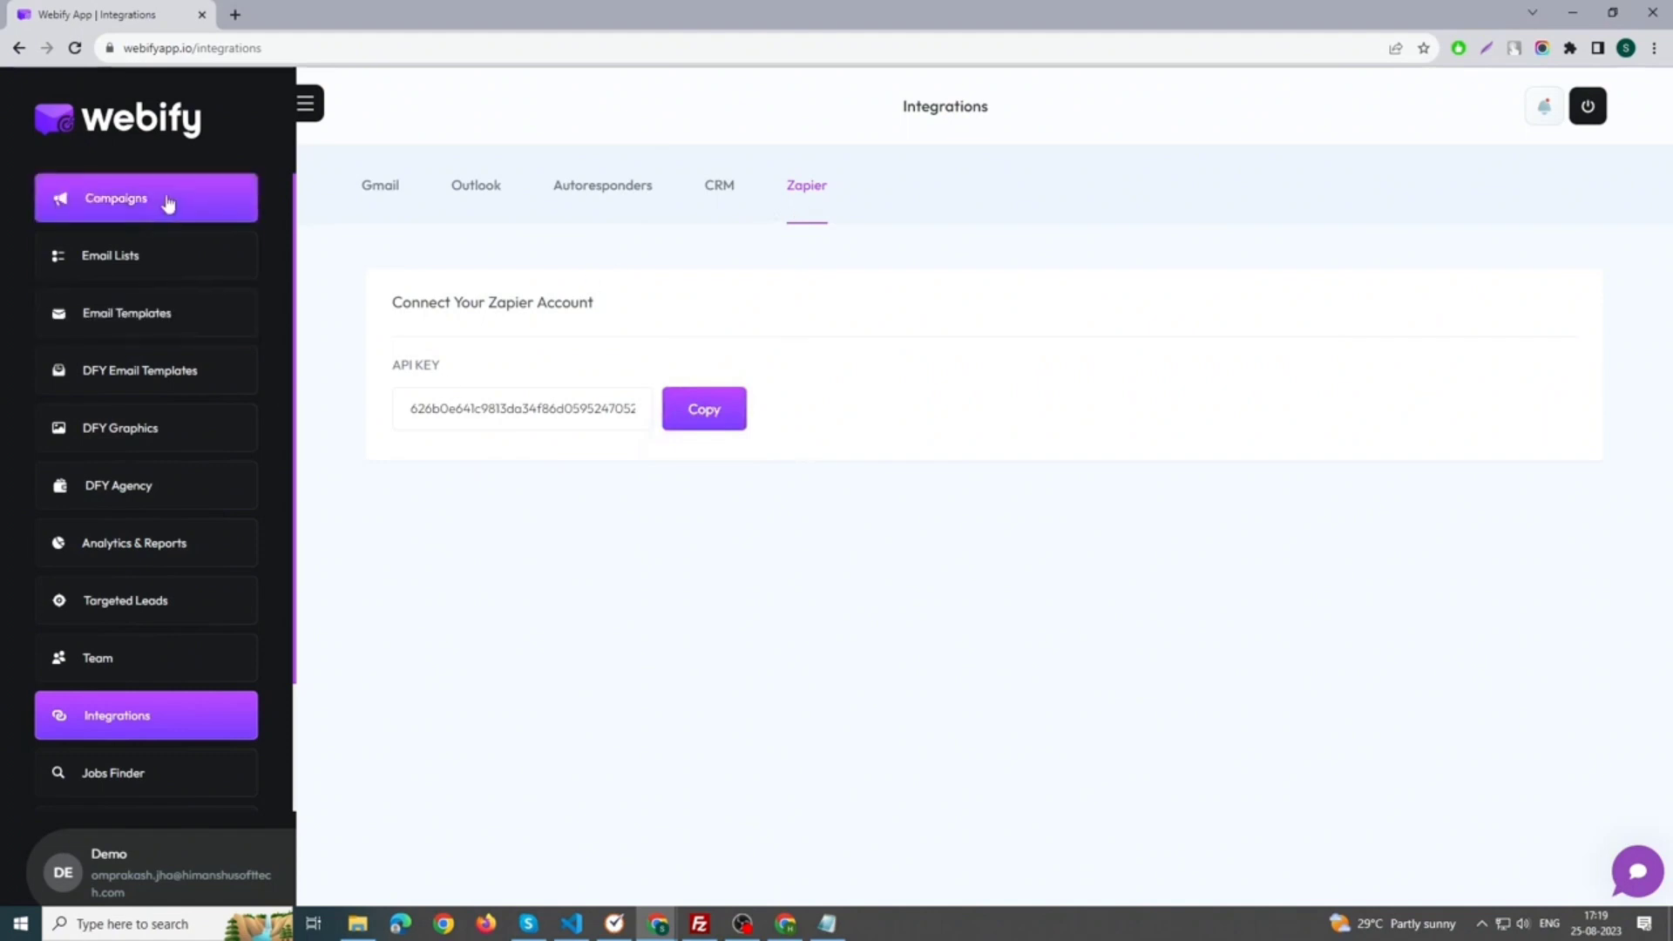
Start a new campaign from the Campaigns list and name it Photographers
click(146, 217)
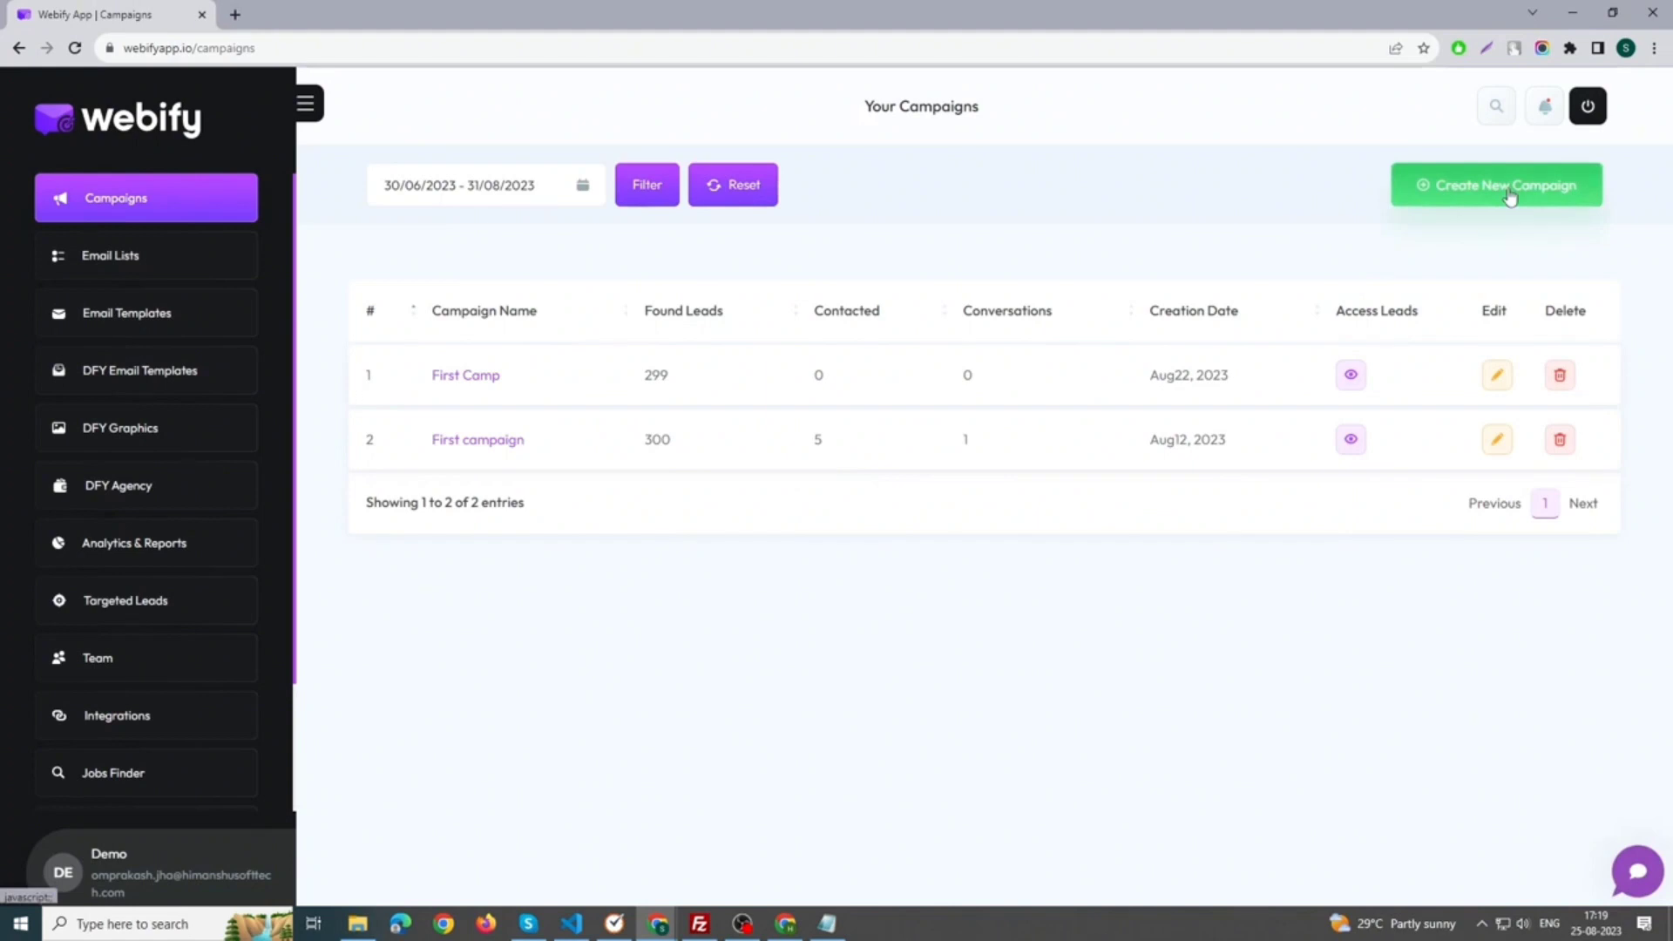
click(1510, 196)
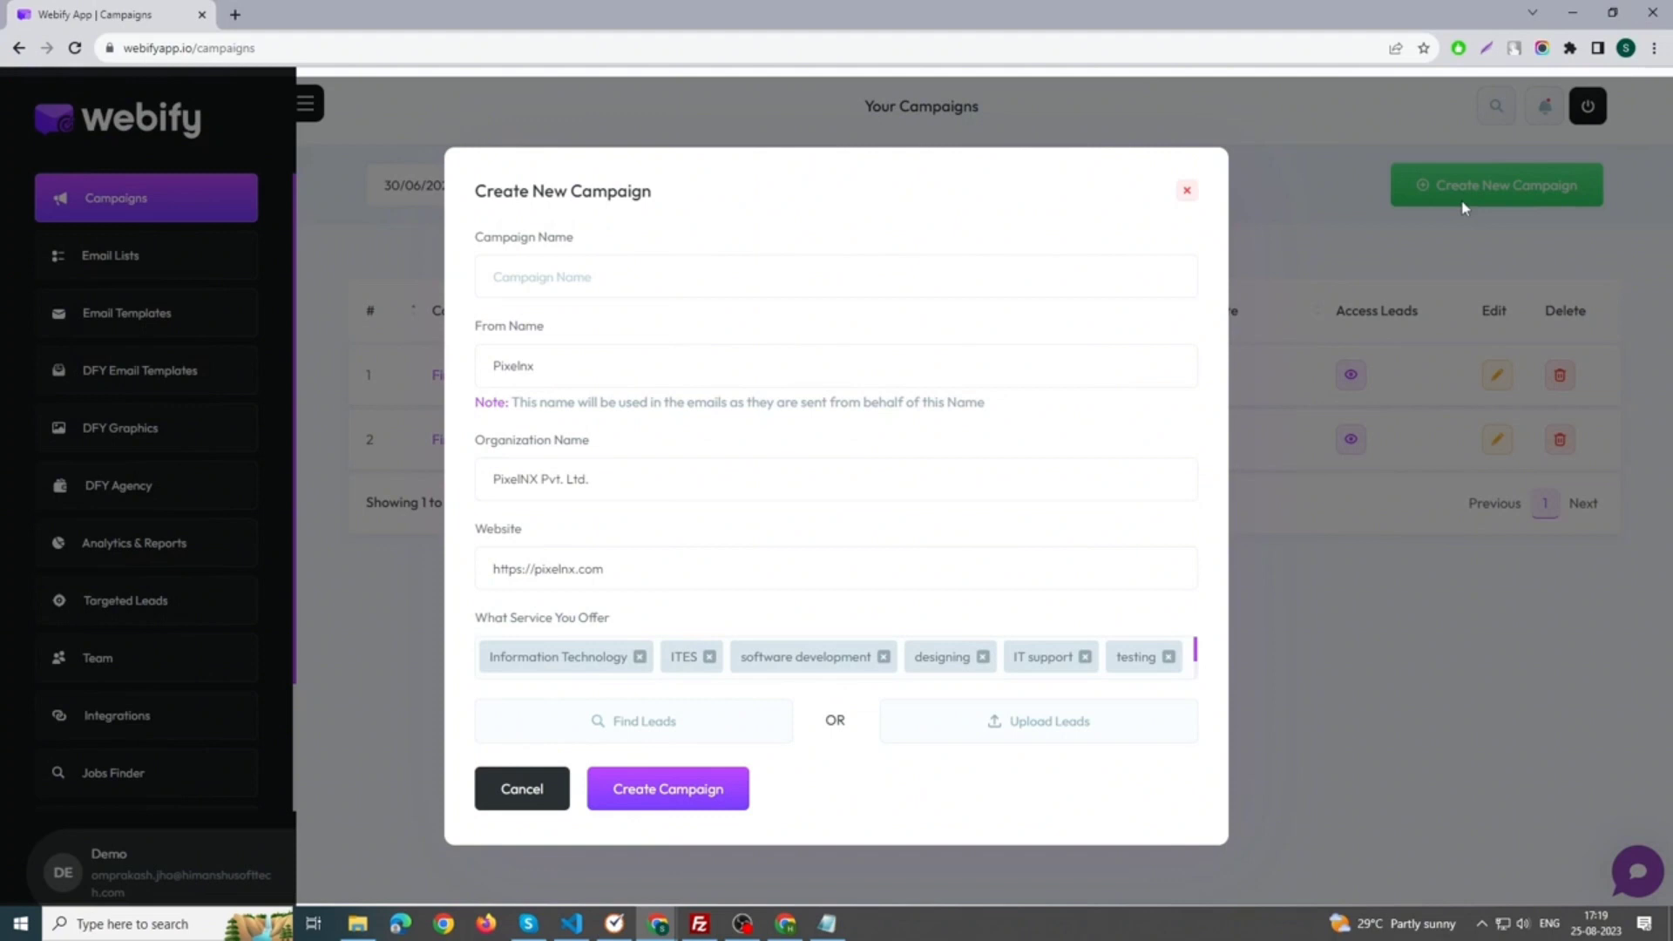
click(559, 279)
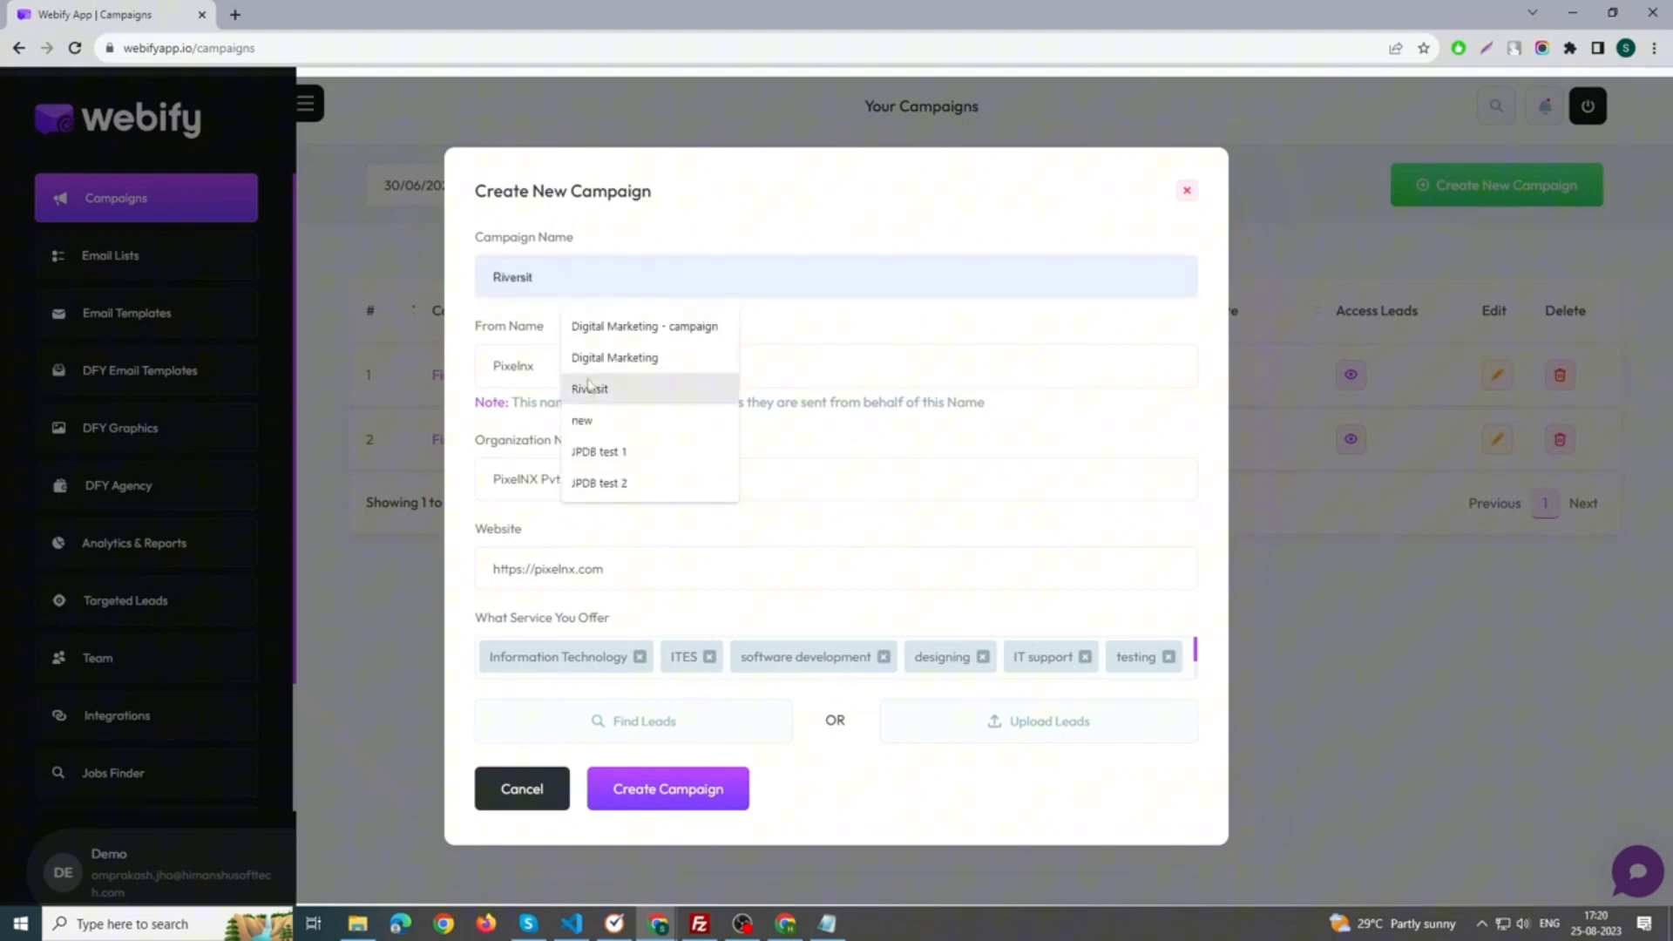
text(P)
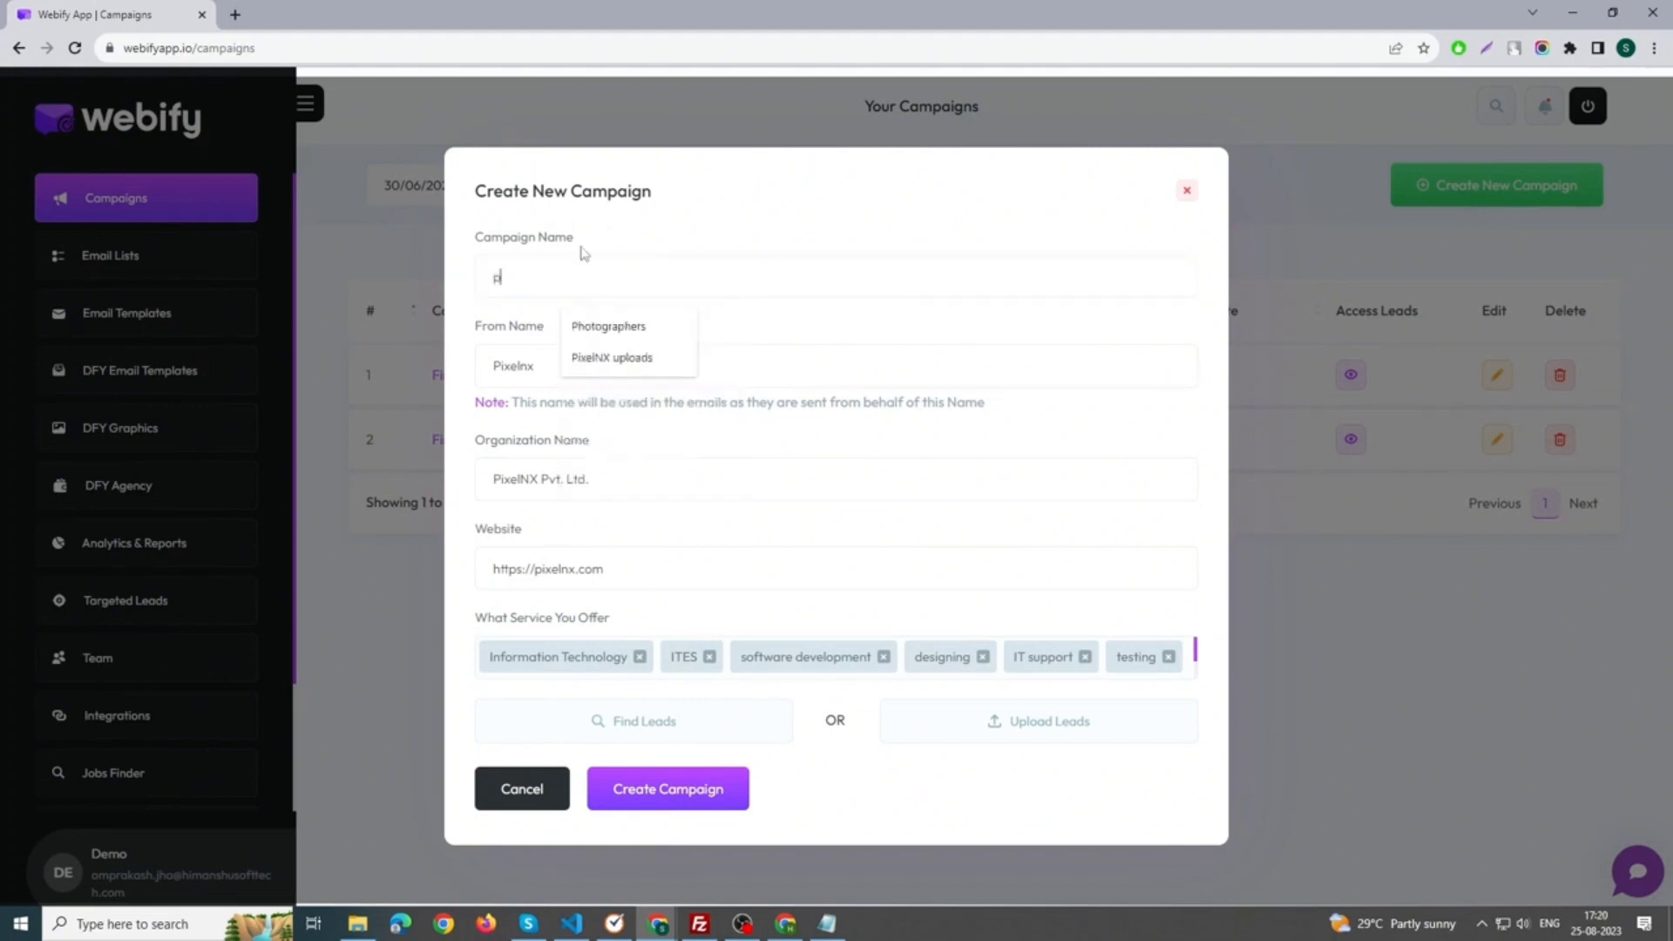
click(612, 325)
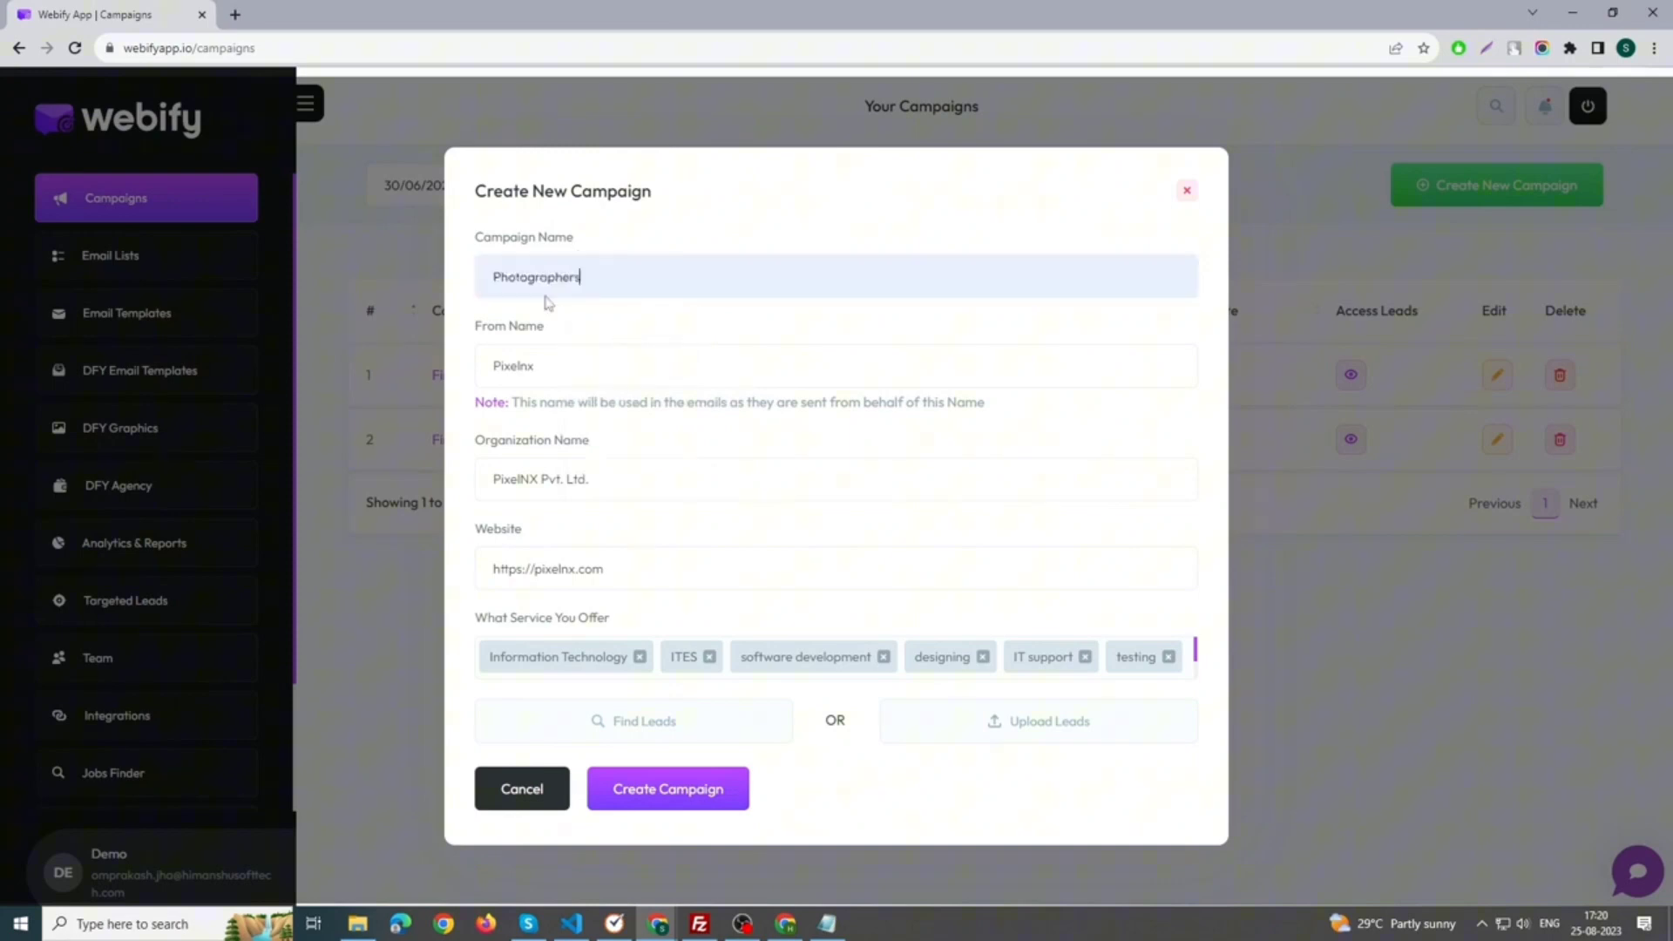
drag(591, 279, 486, 279)
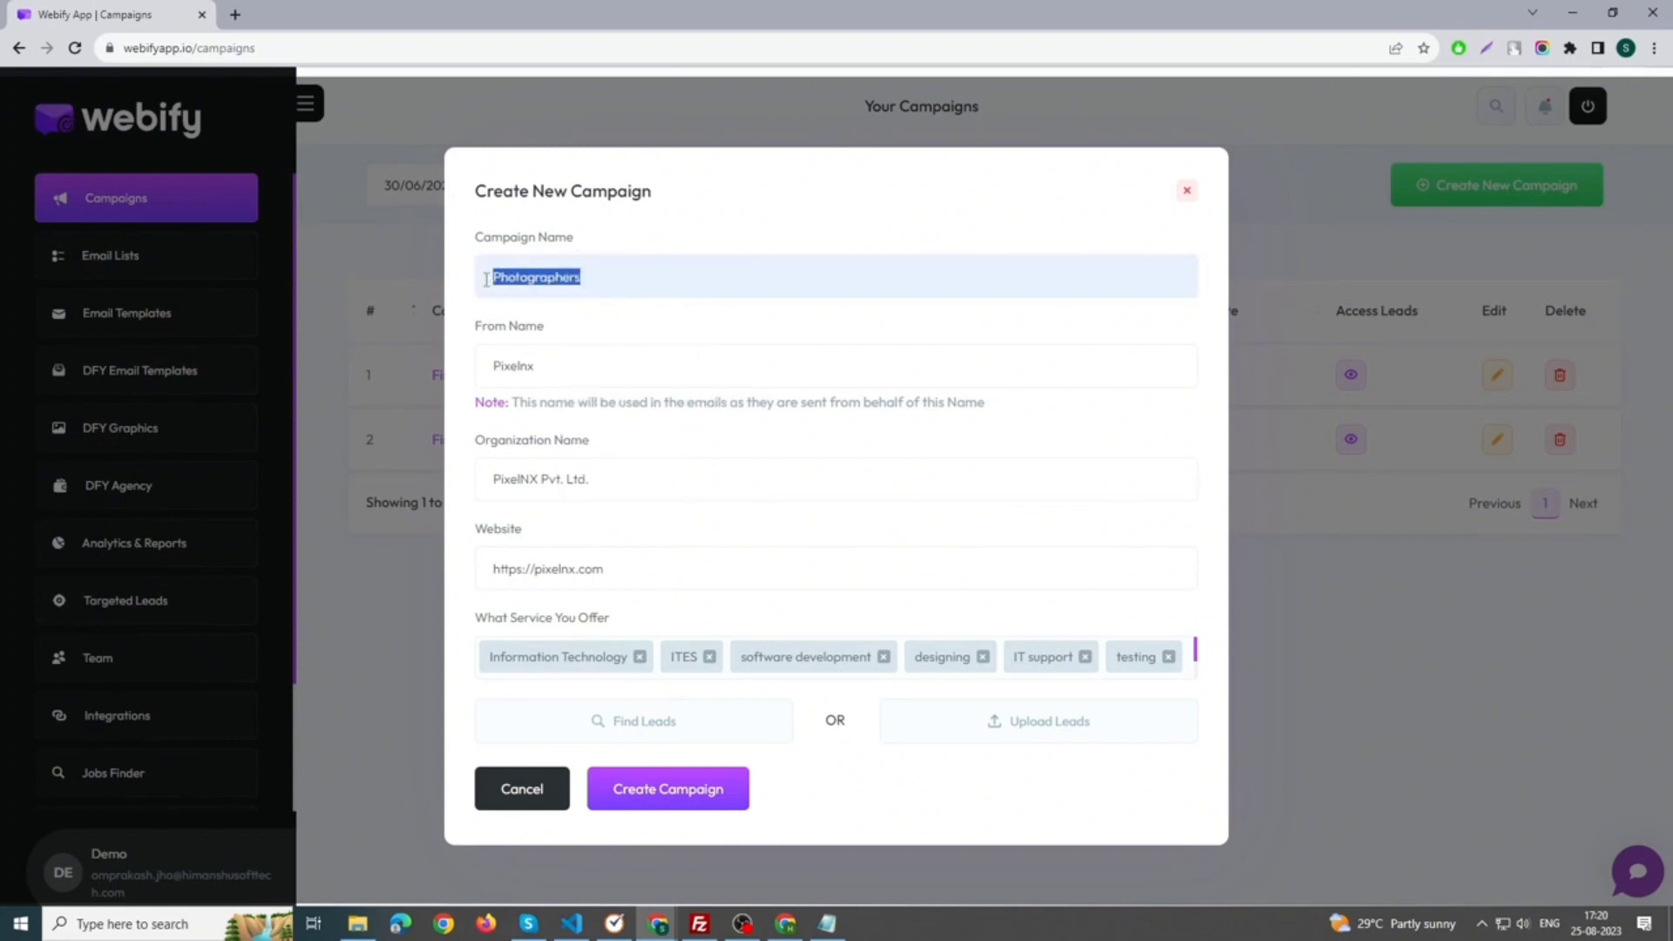
Have leads found for sector Photographers in New York, NY, USA, and create the campaign
click(620, 723)
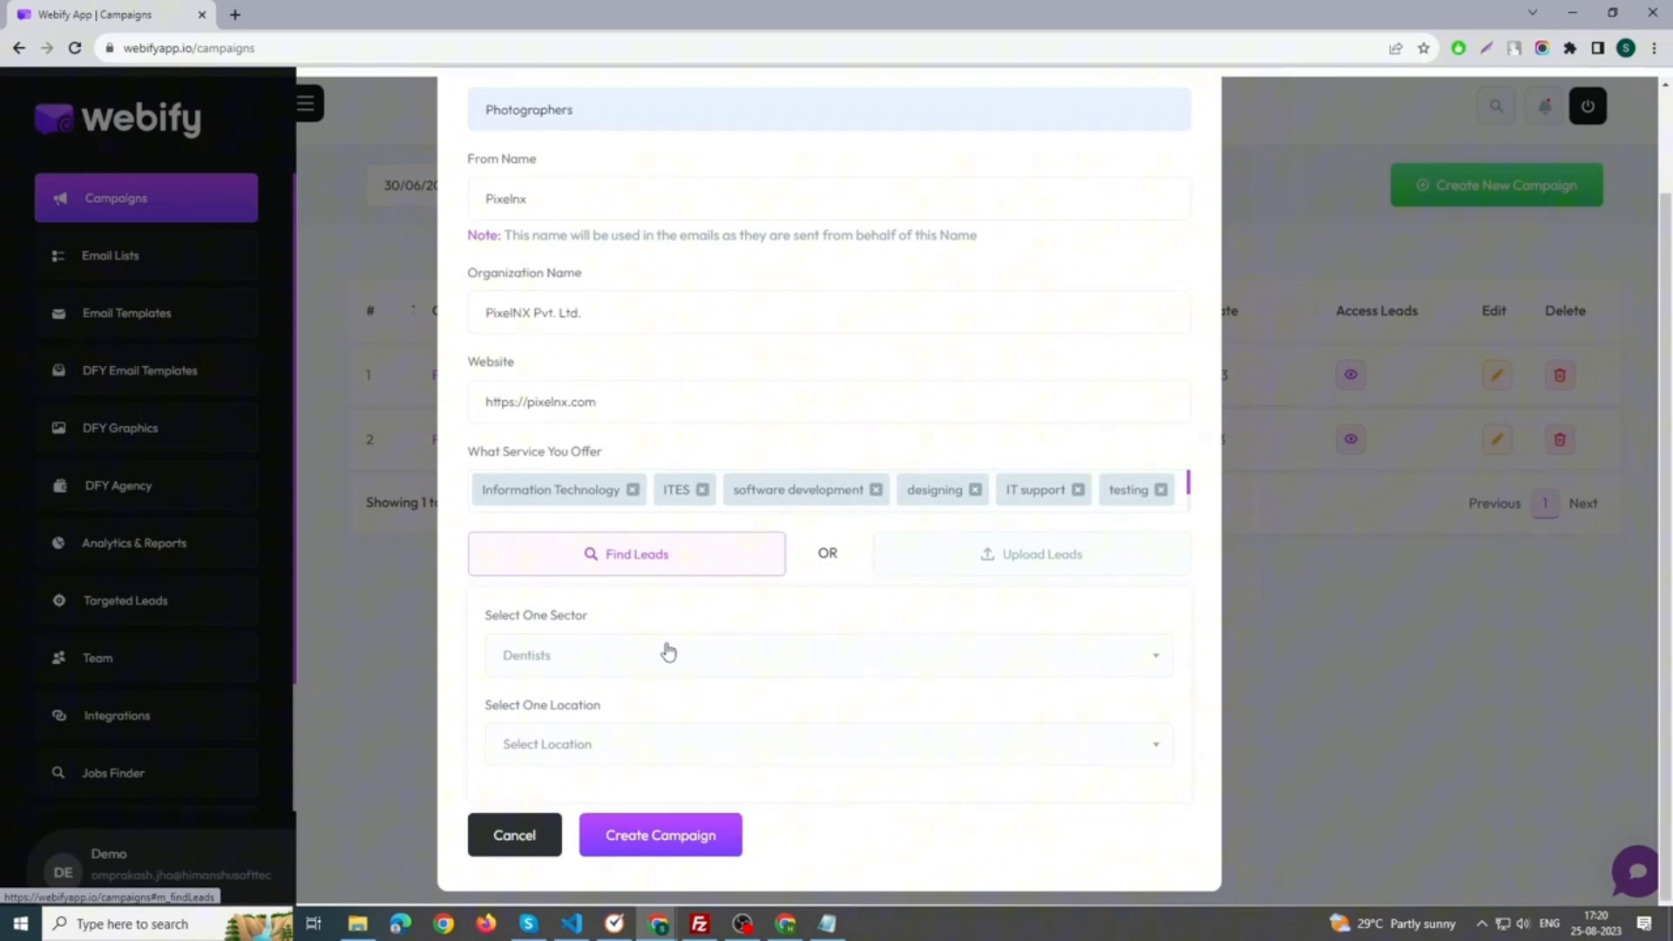
scroll(628, 635, up, 2)
scroll(617, 640, down, 1)
click(612, 653)
click(685, 647)
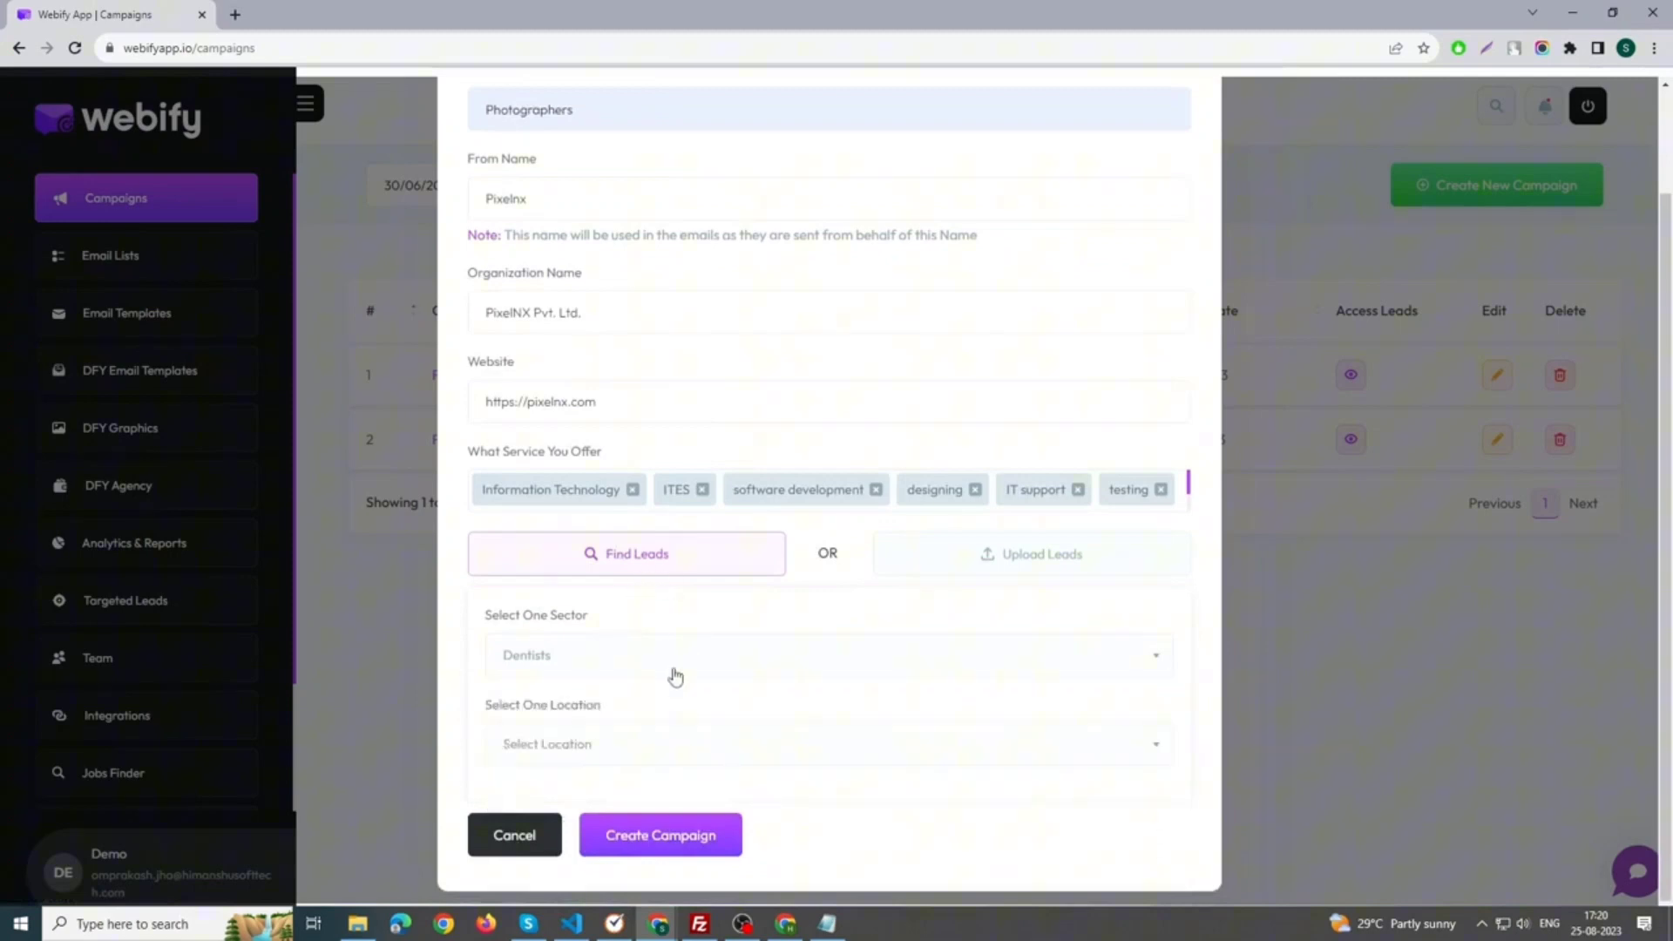
scroll(650, 728, up, 1)
click(650, 742)
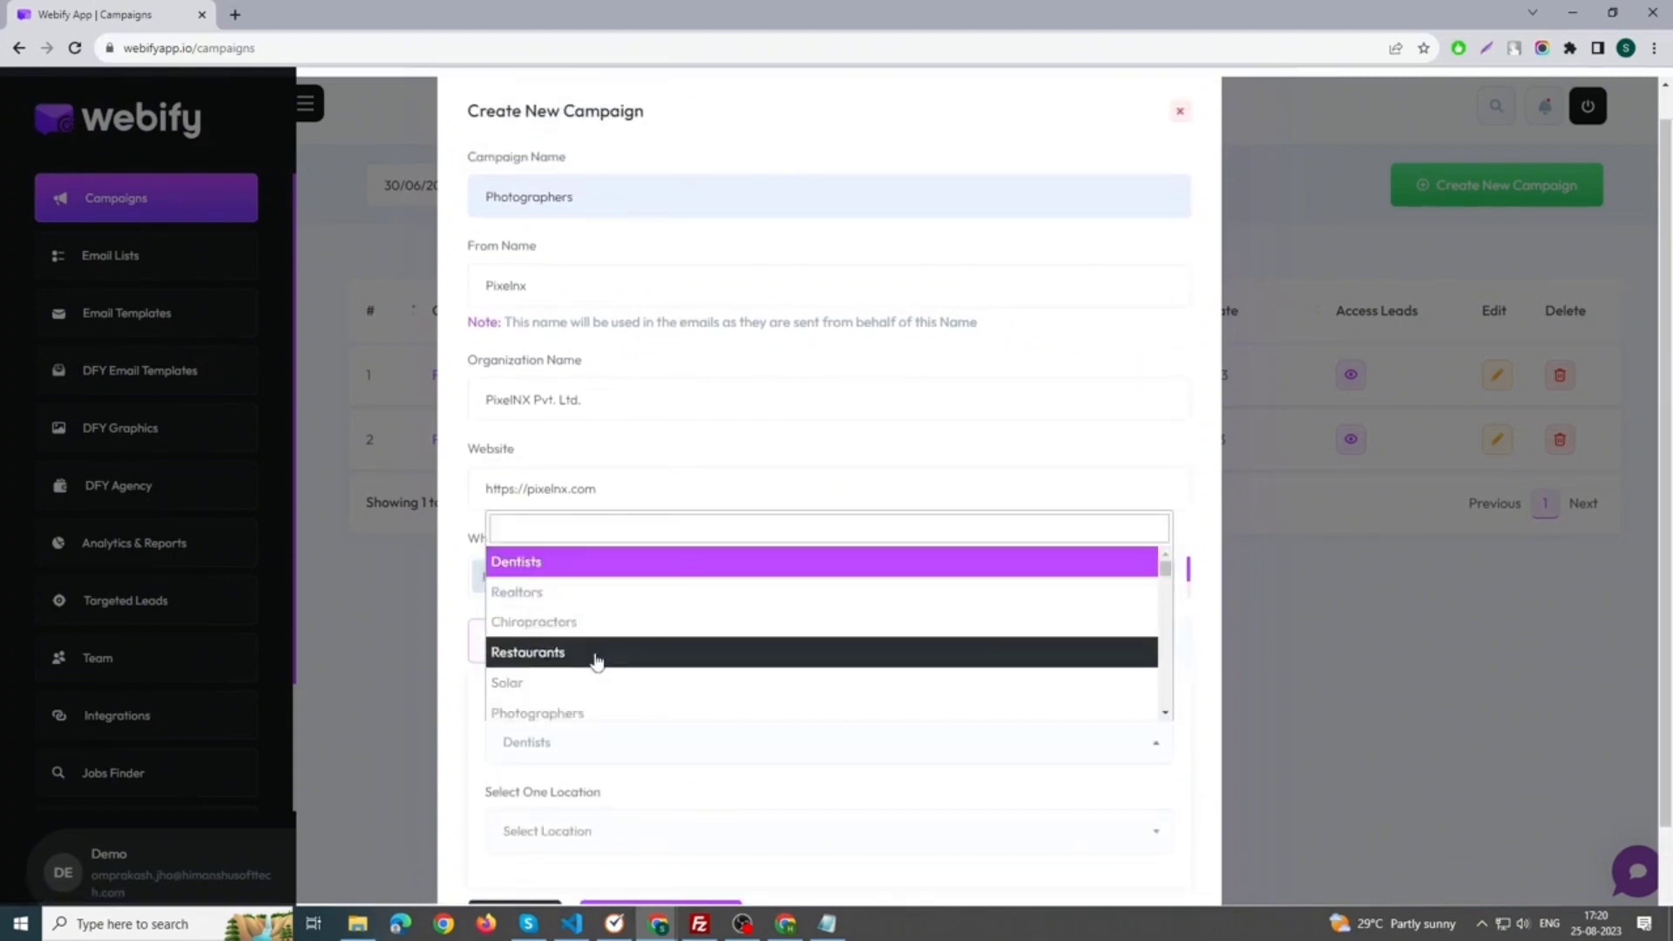
click(597, 712)
scroll(642, 724, down, 1)
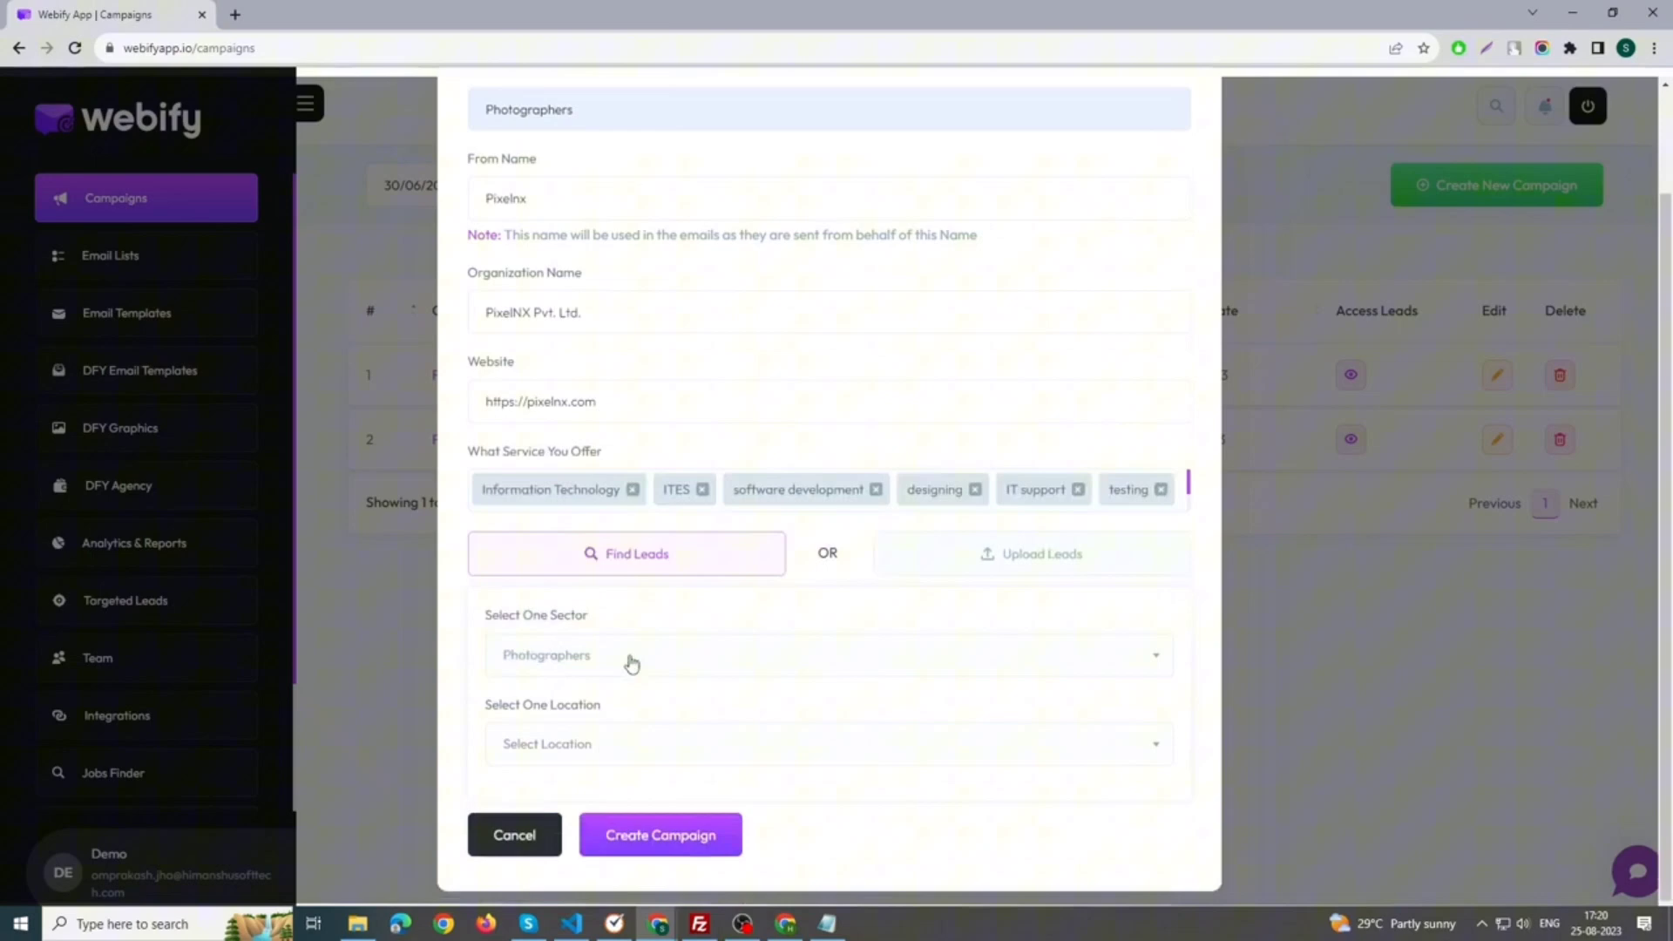
click(619, 745)
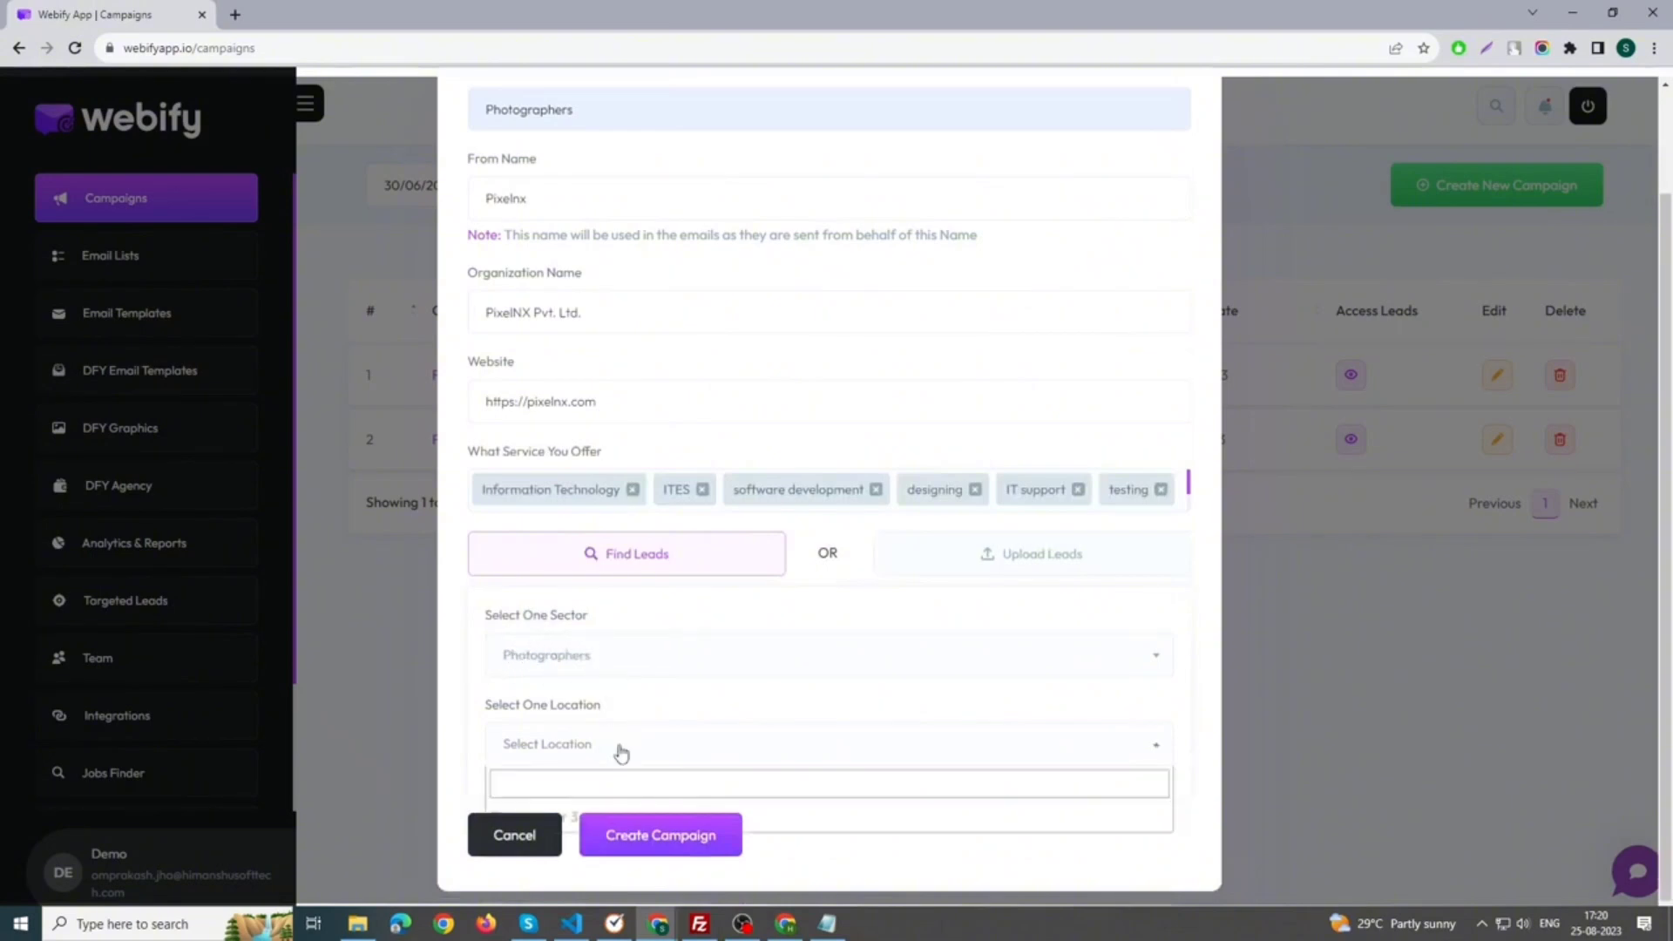
scroll(609, 786, up, 1)
text(new)
click(626, 706)
scroll(625, 706, down, 1)
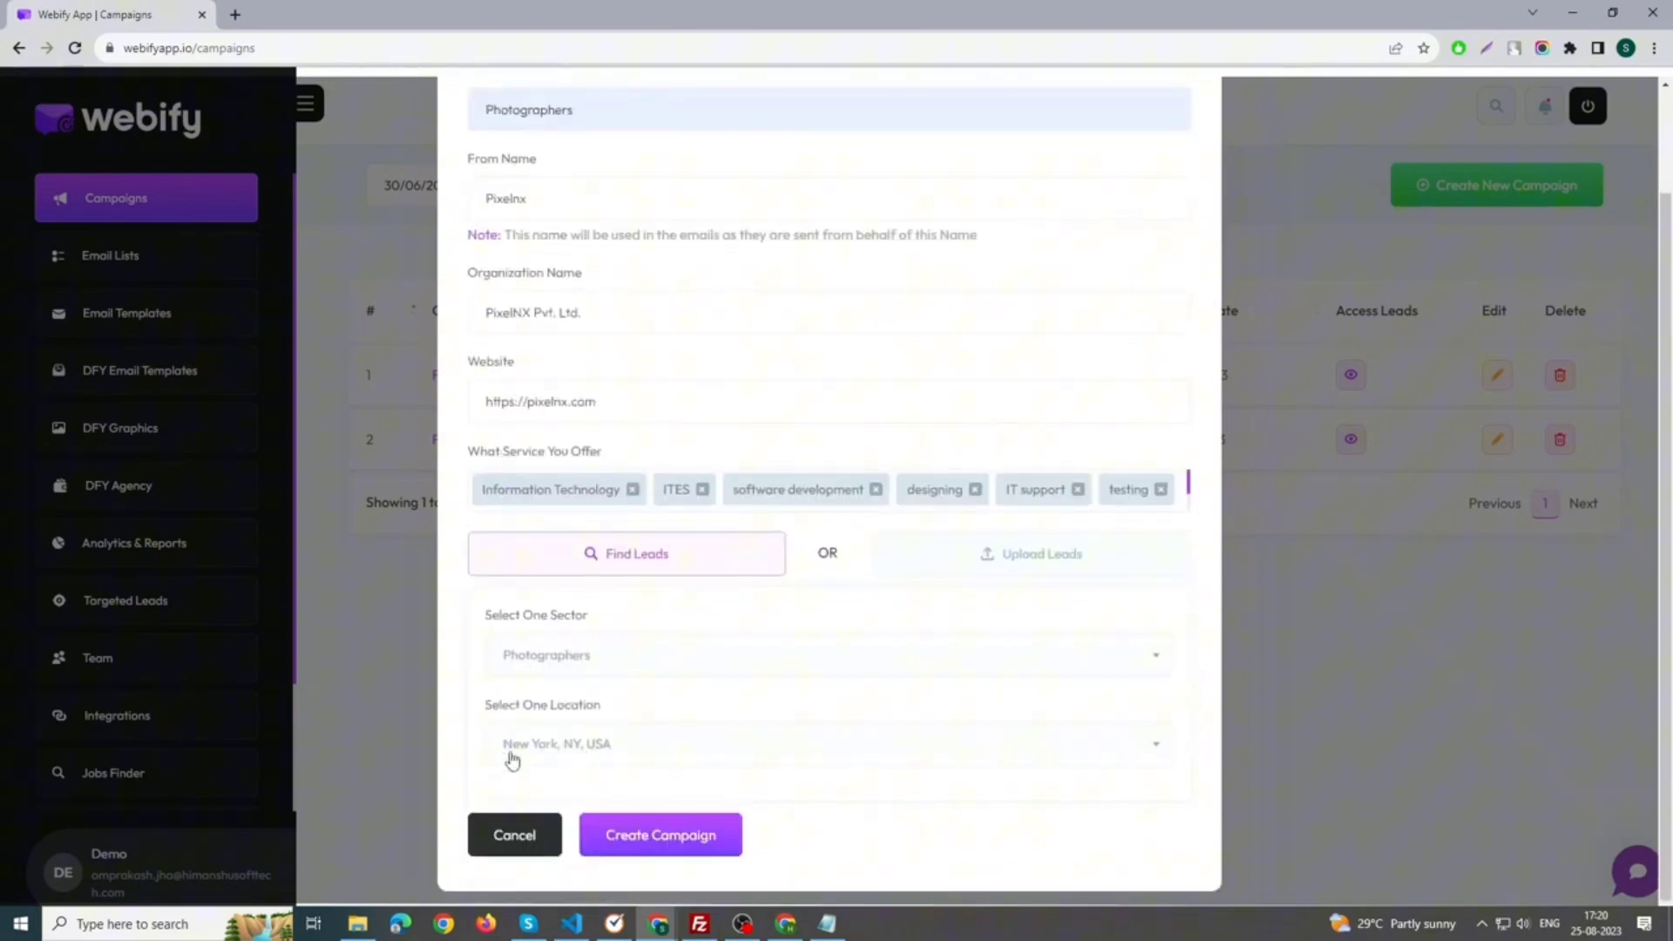
click(641, 837)
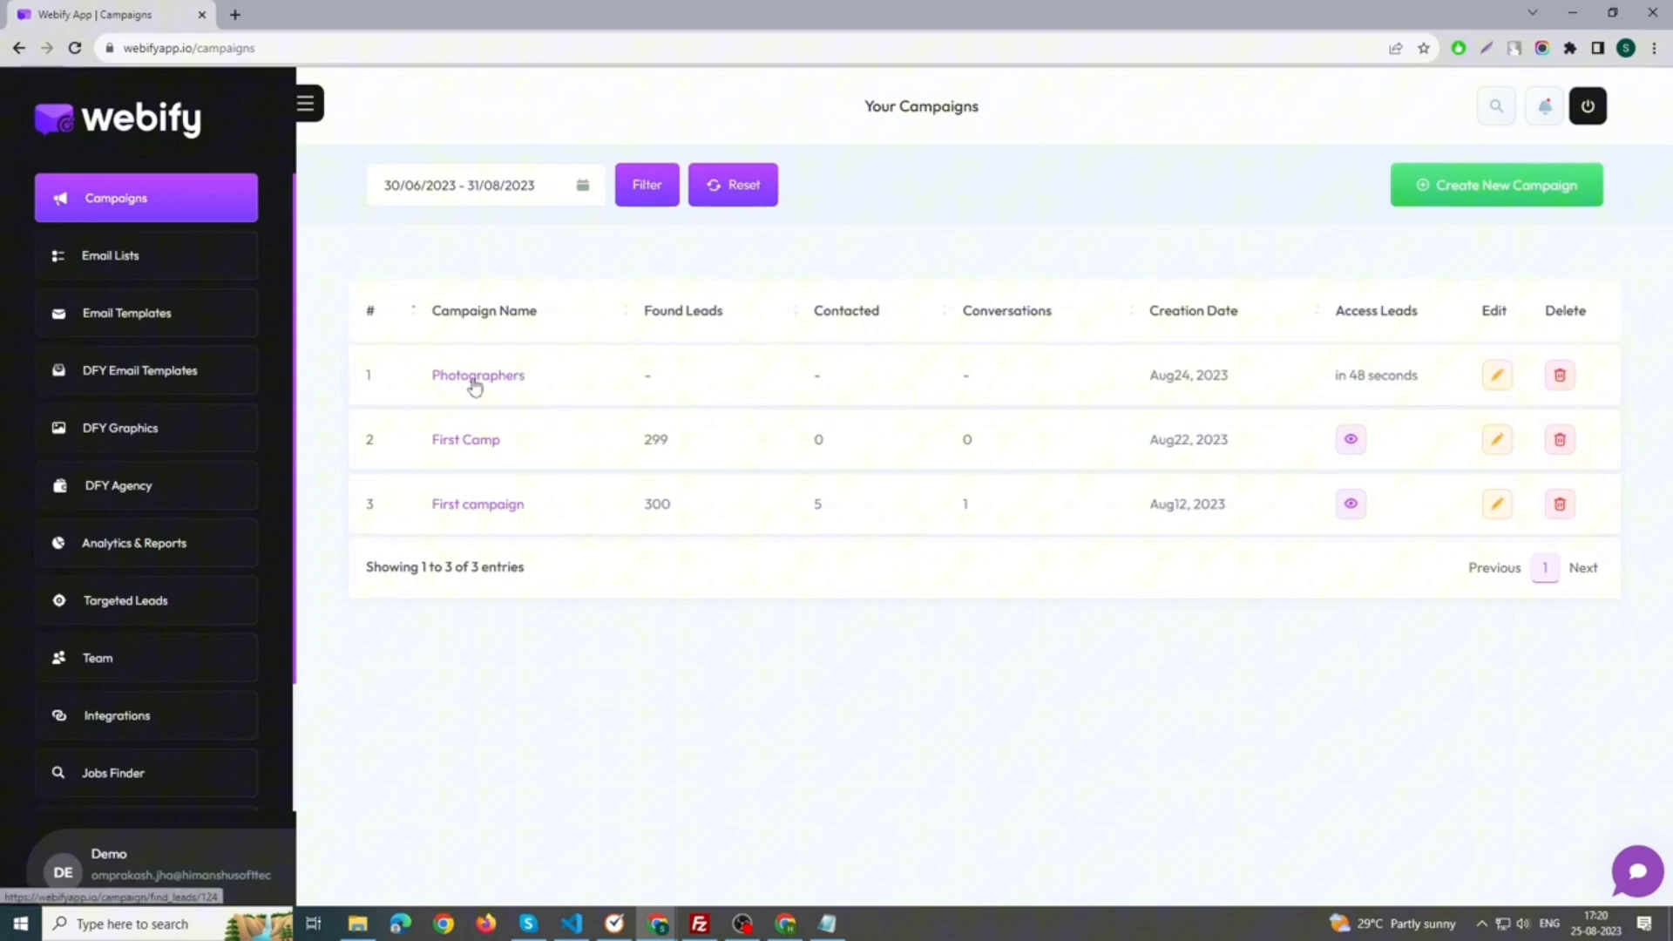
Review the Photographers campaign's Update Campaign dialog and close it without changes
click(1496, 377)
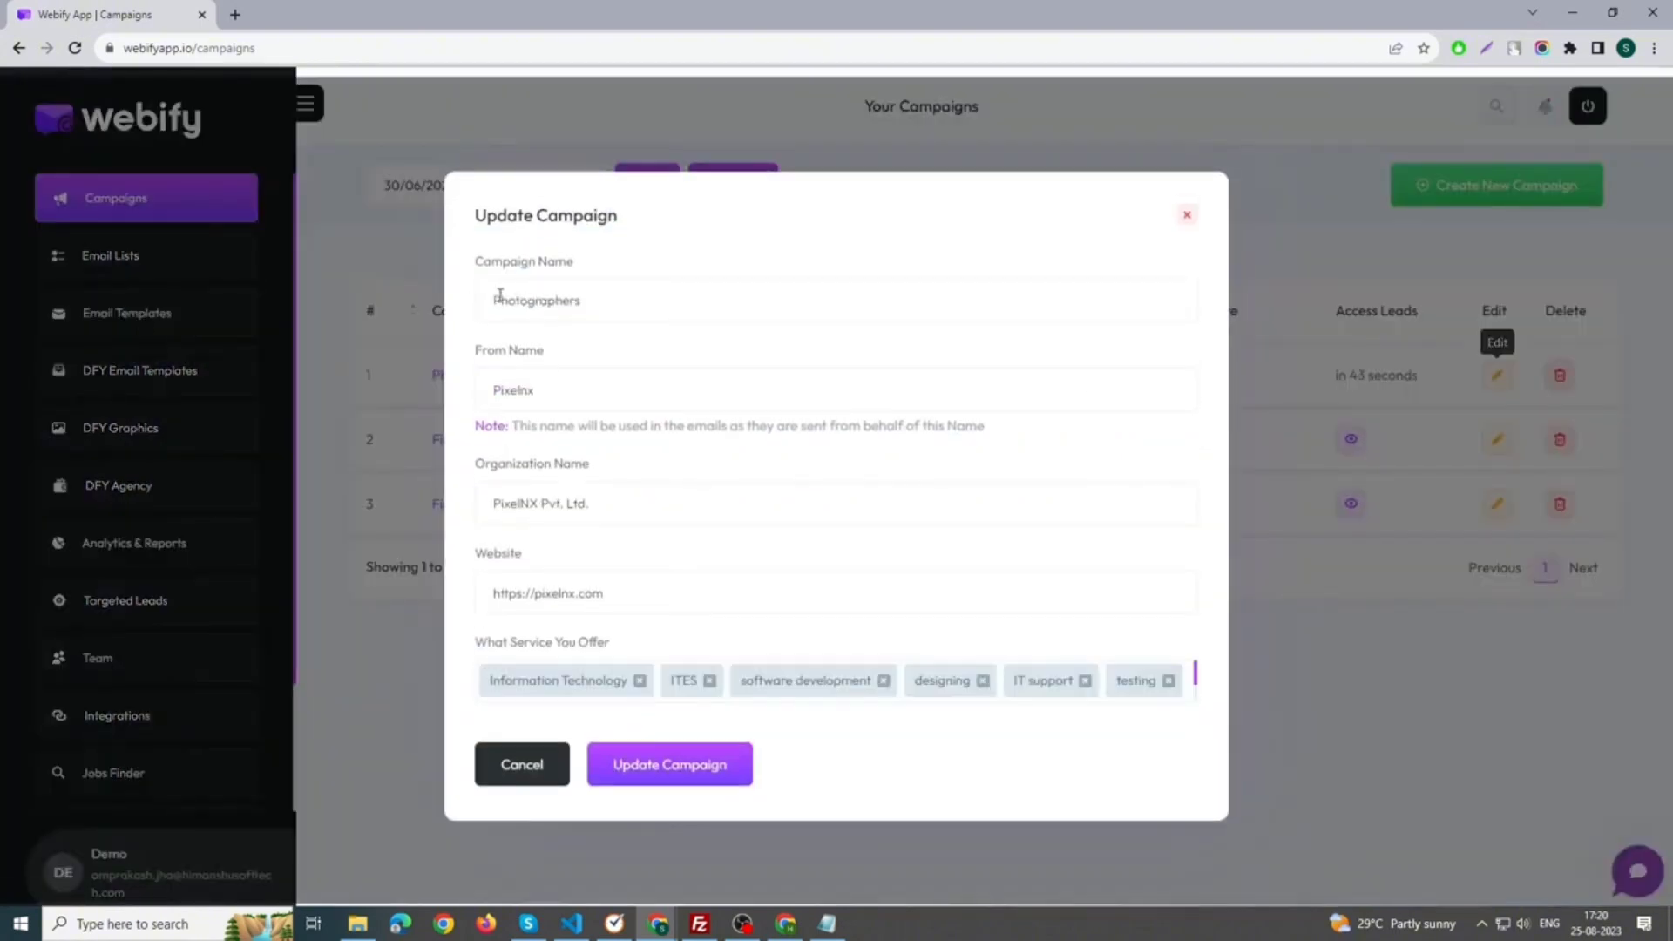
click(647, 598)
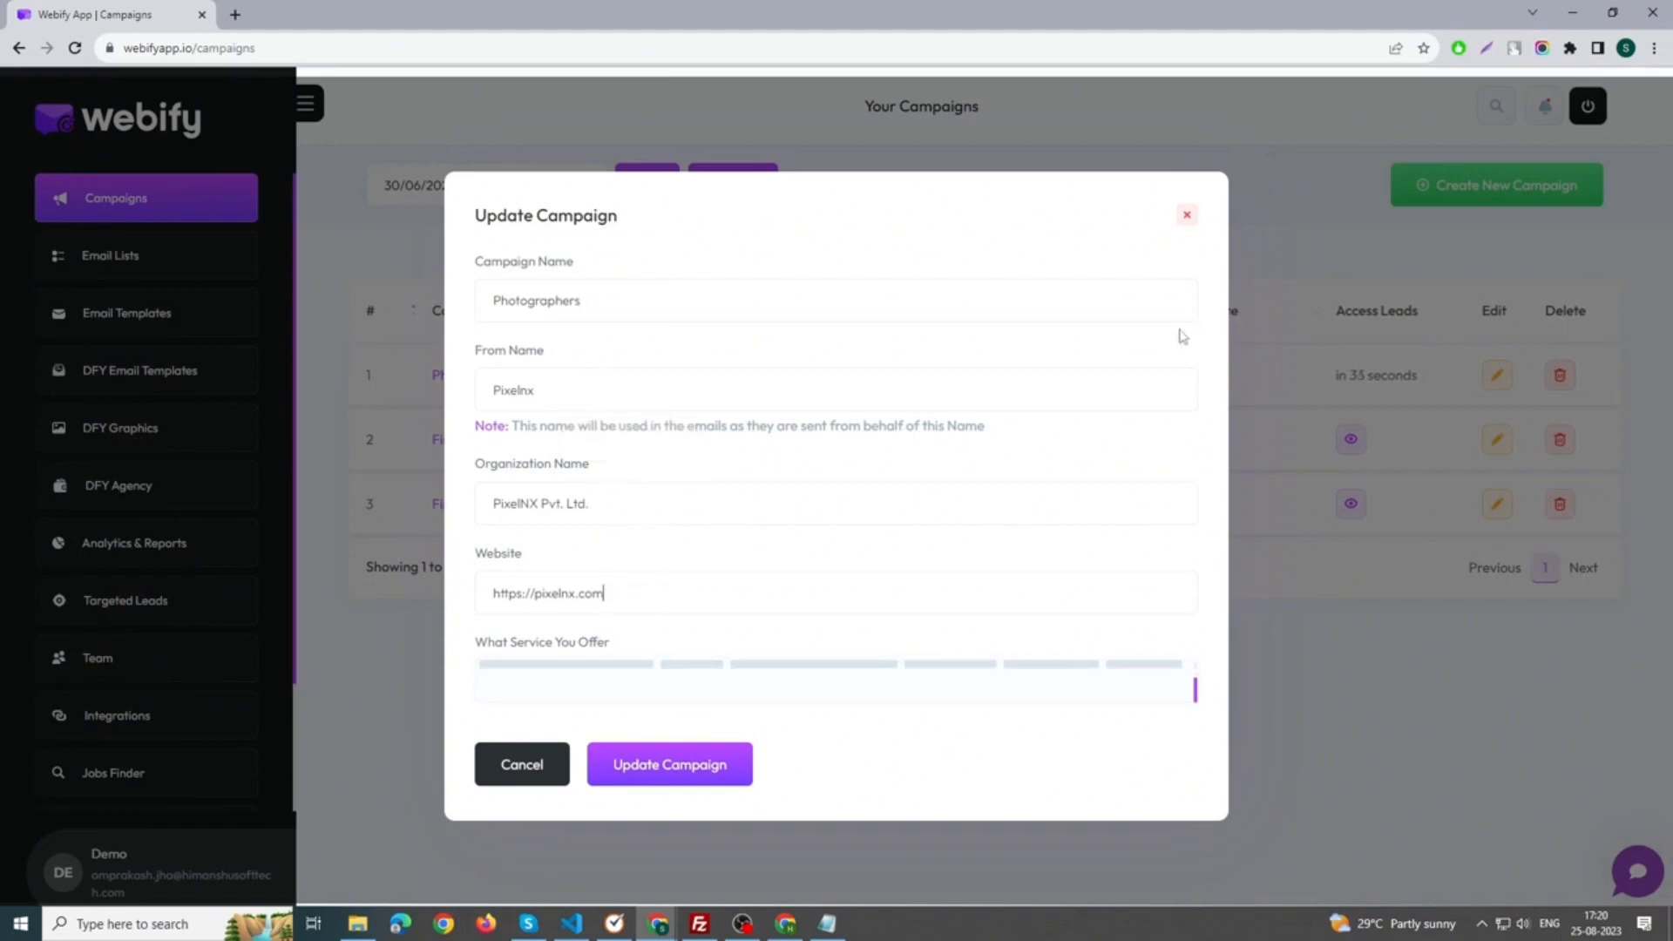
click(1187, 214)
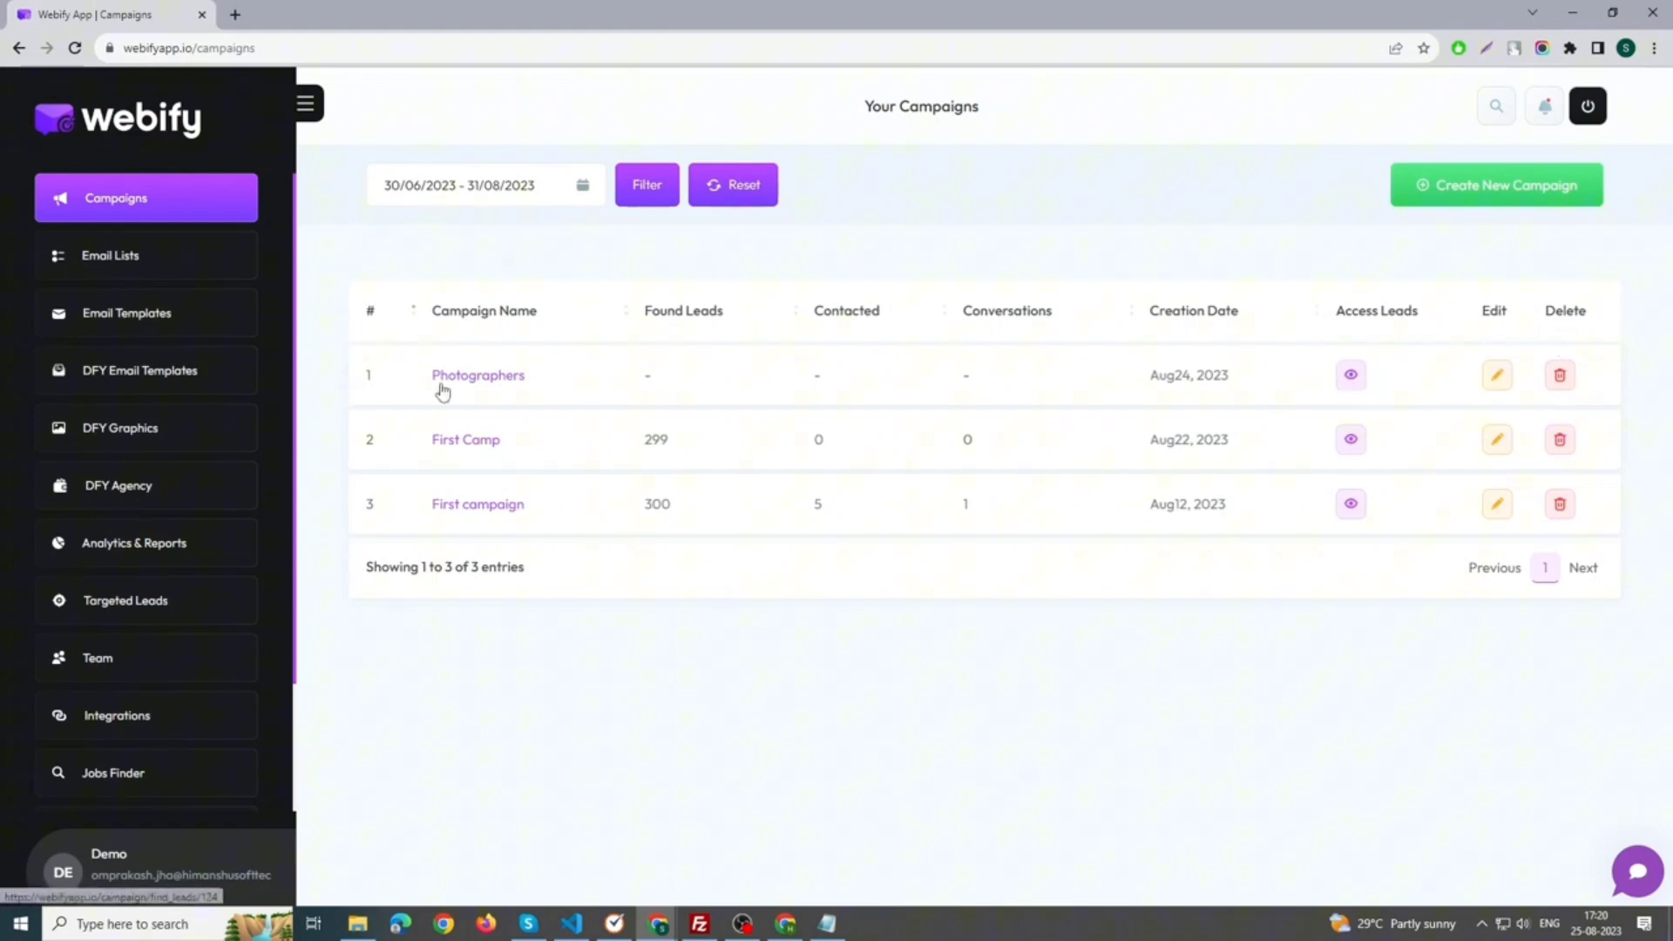
click(1350, 379)
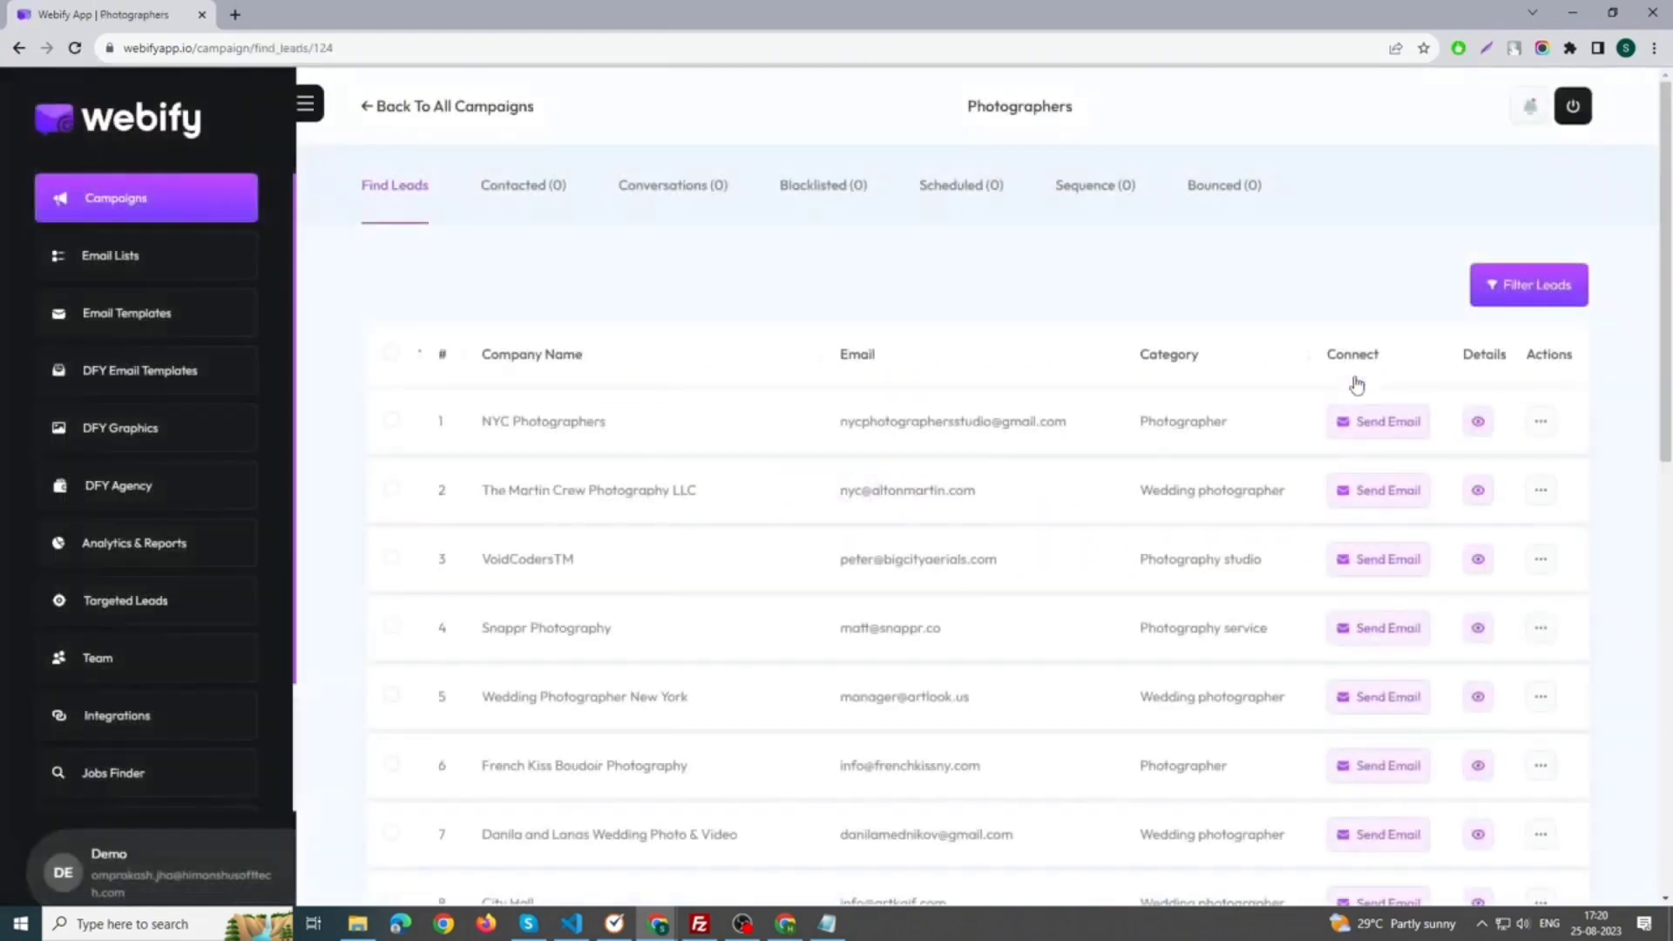
scroll(698, 227, down, 2)
scroll(698, 404, up, 3)
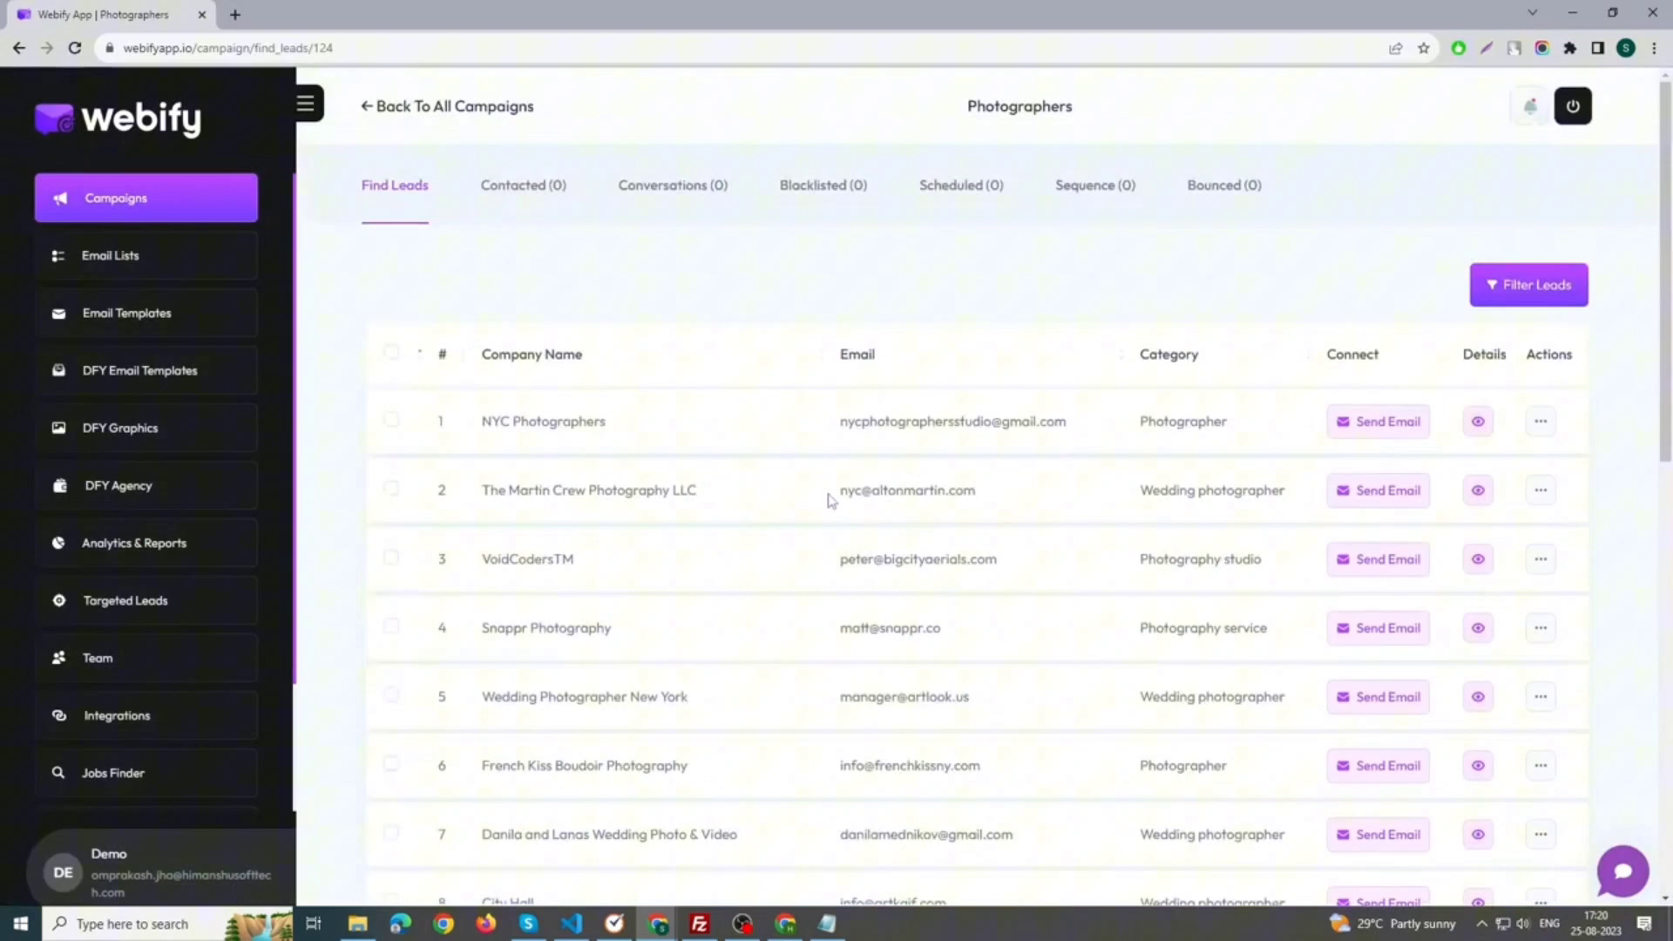
scroll(829, 493, down, 5)
scroll(781, 482, up, 5)
scroll(781, 483, down, 7)
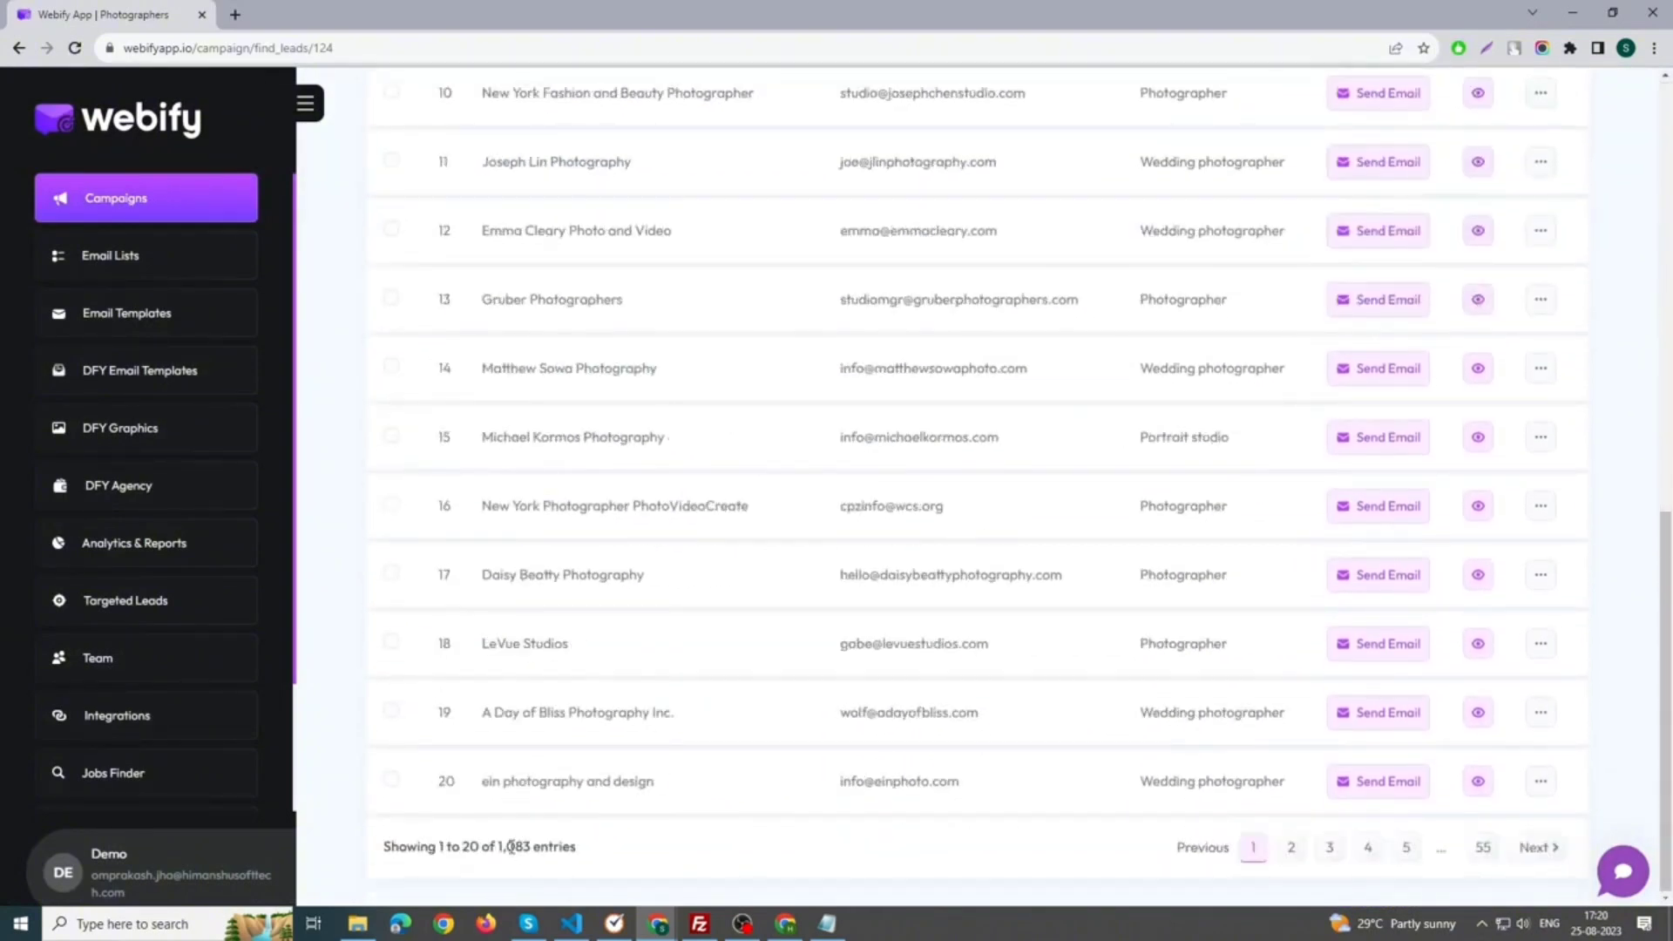
click(1527, 847)
click(1544, 849)
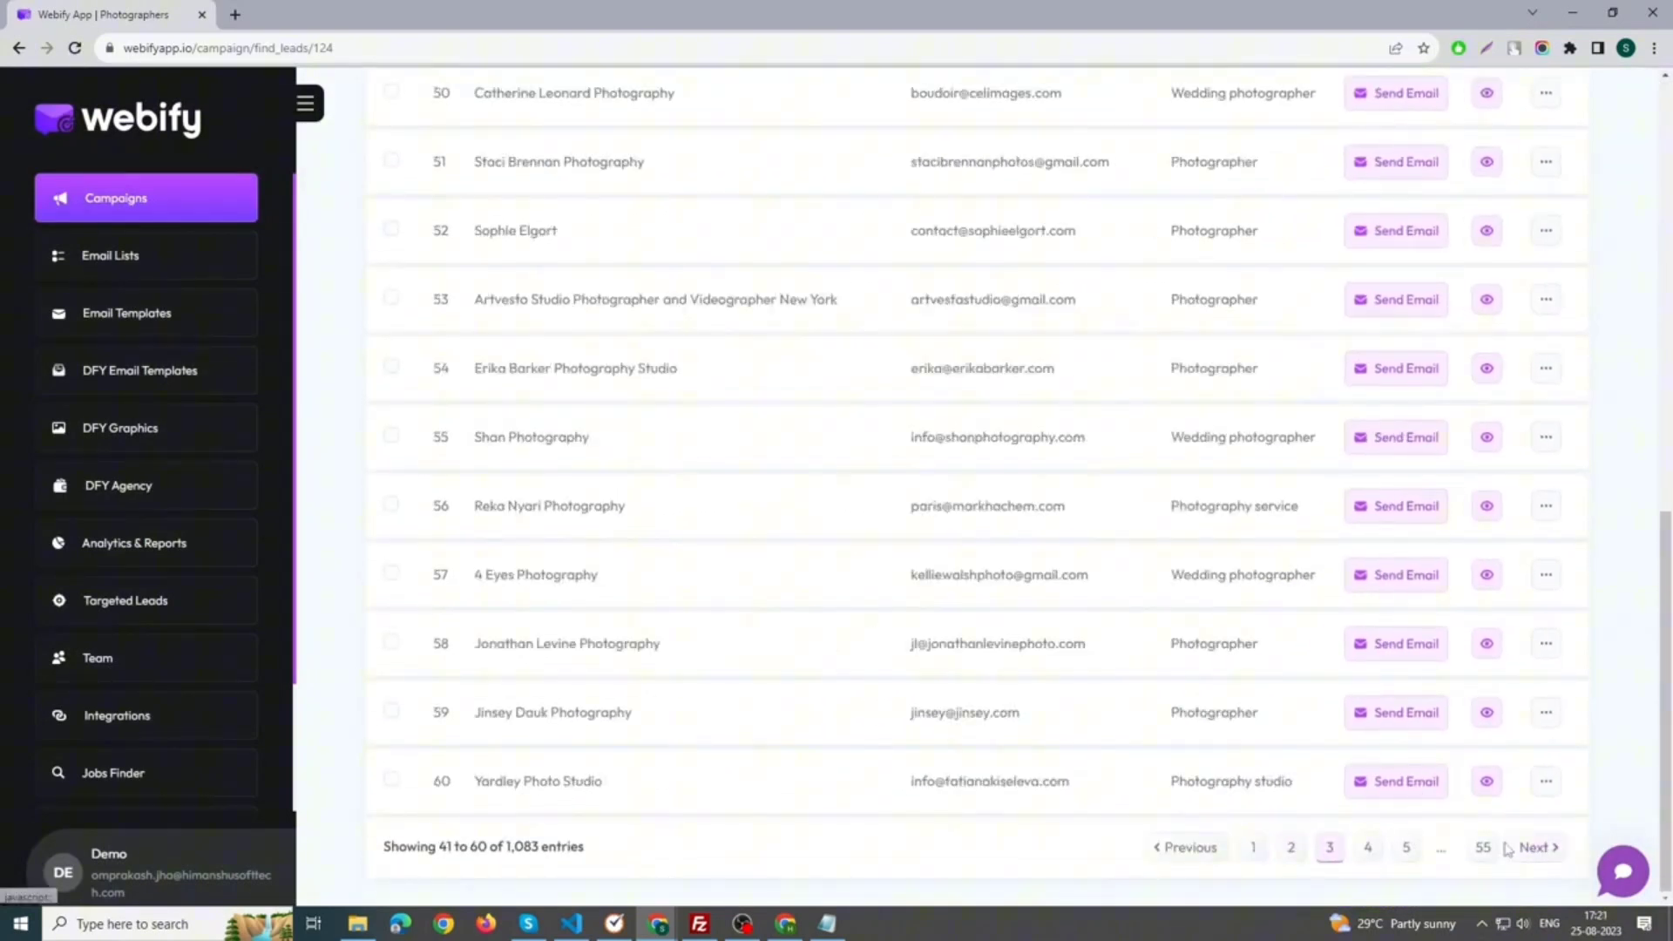
click(1533, 850)
click(1402, 851)
click(1185, 847)
click(1185, 847)
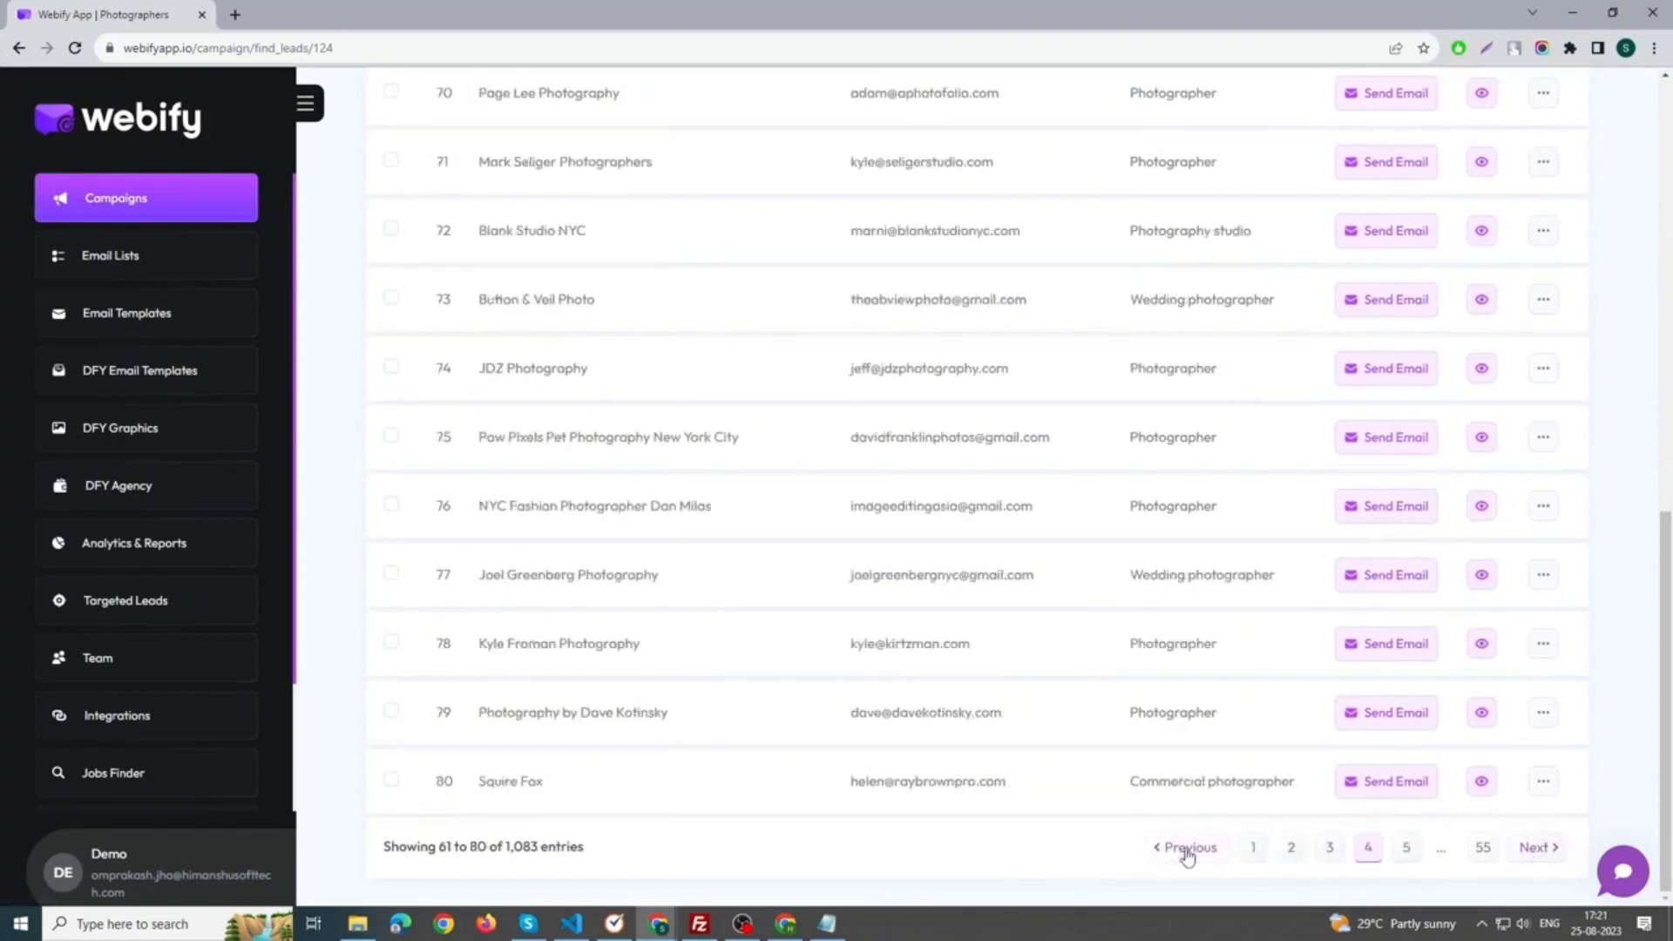
click(1186, 847)
click(1185, 847)
scroll(566, 524, up, 10)
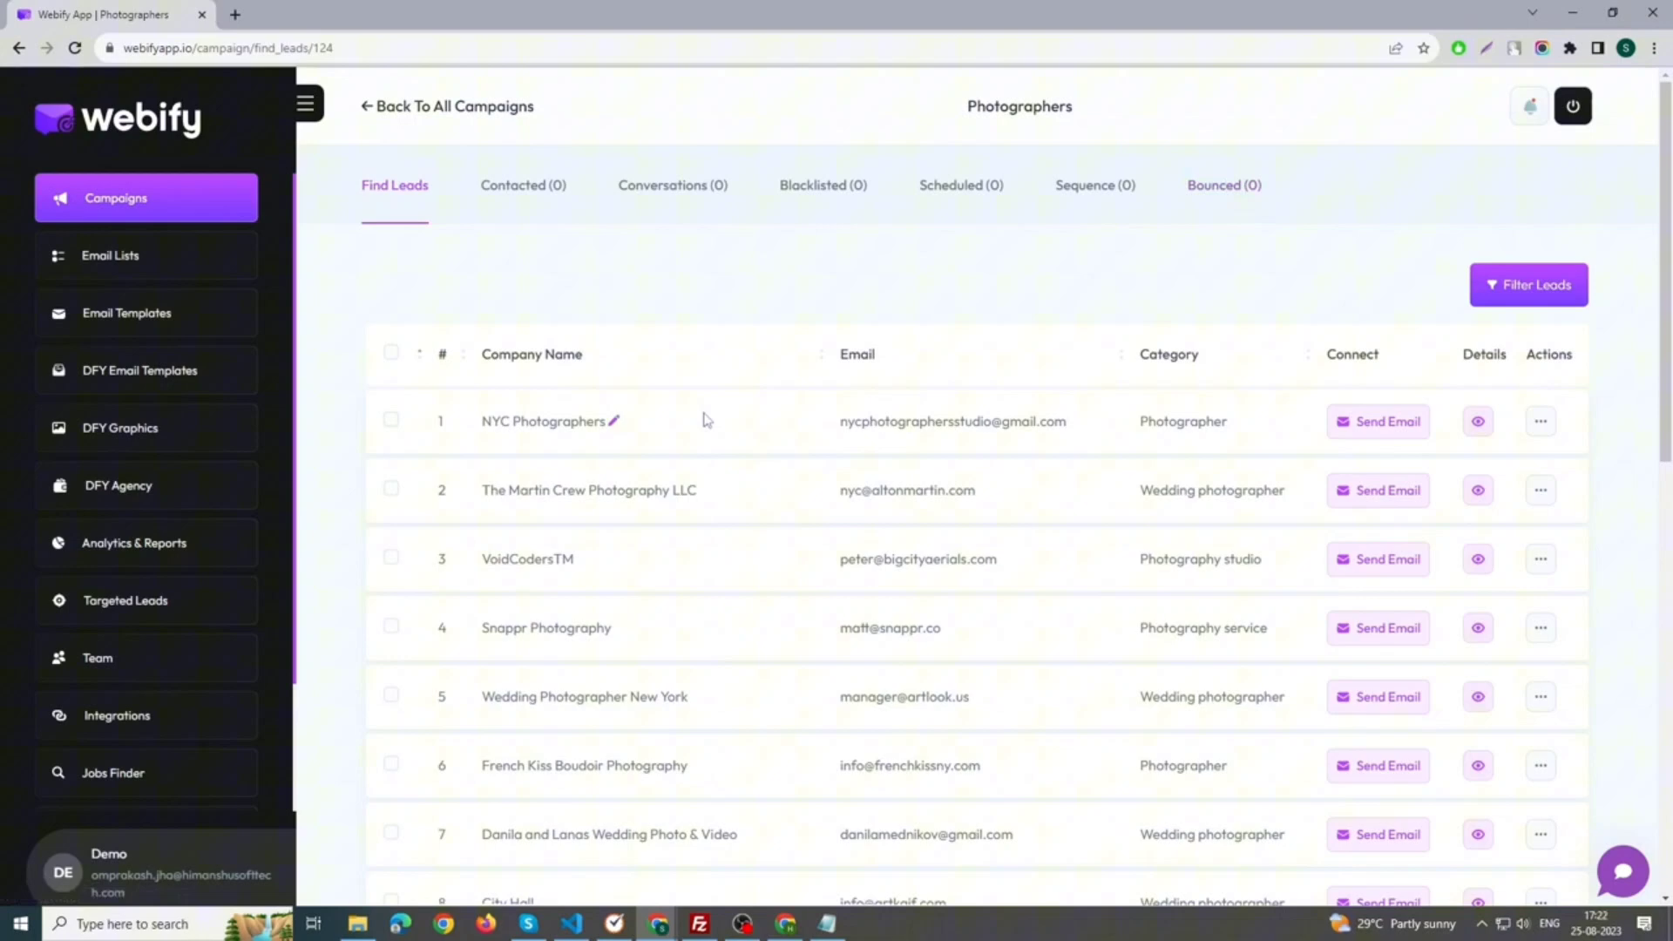
click(1375, 421)
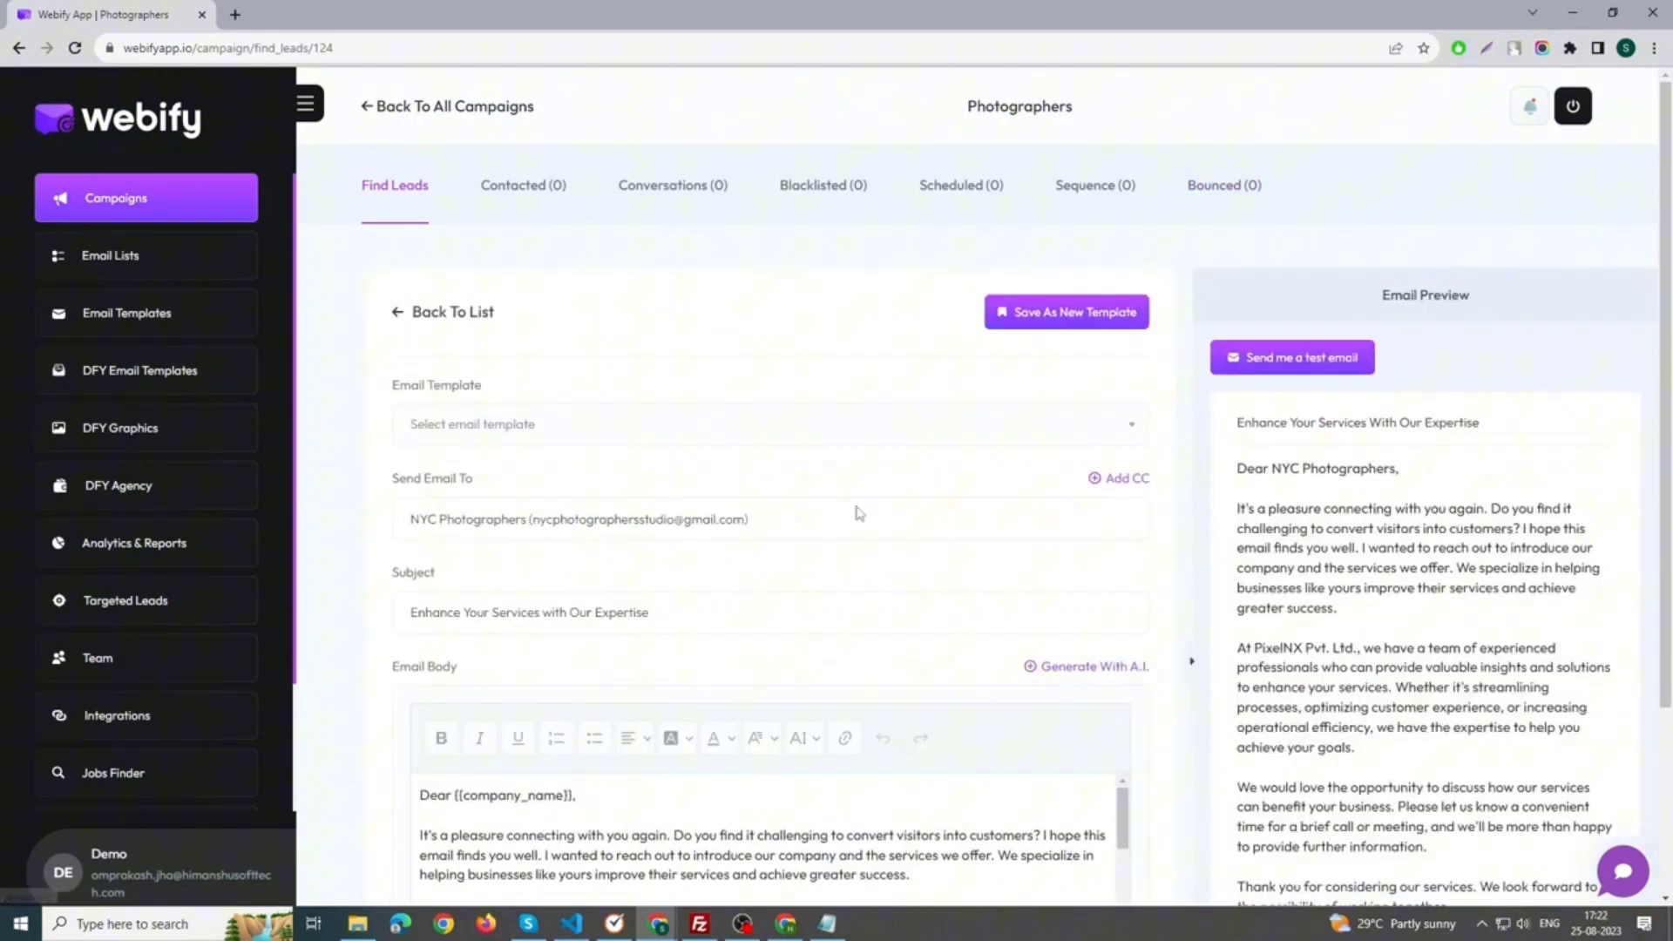
scroll(728, 504, down, 2)
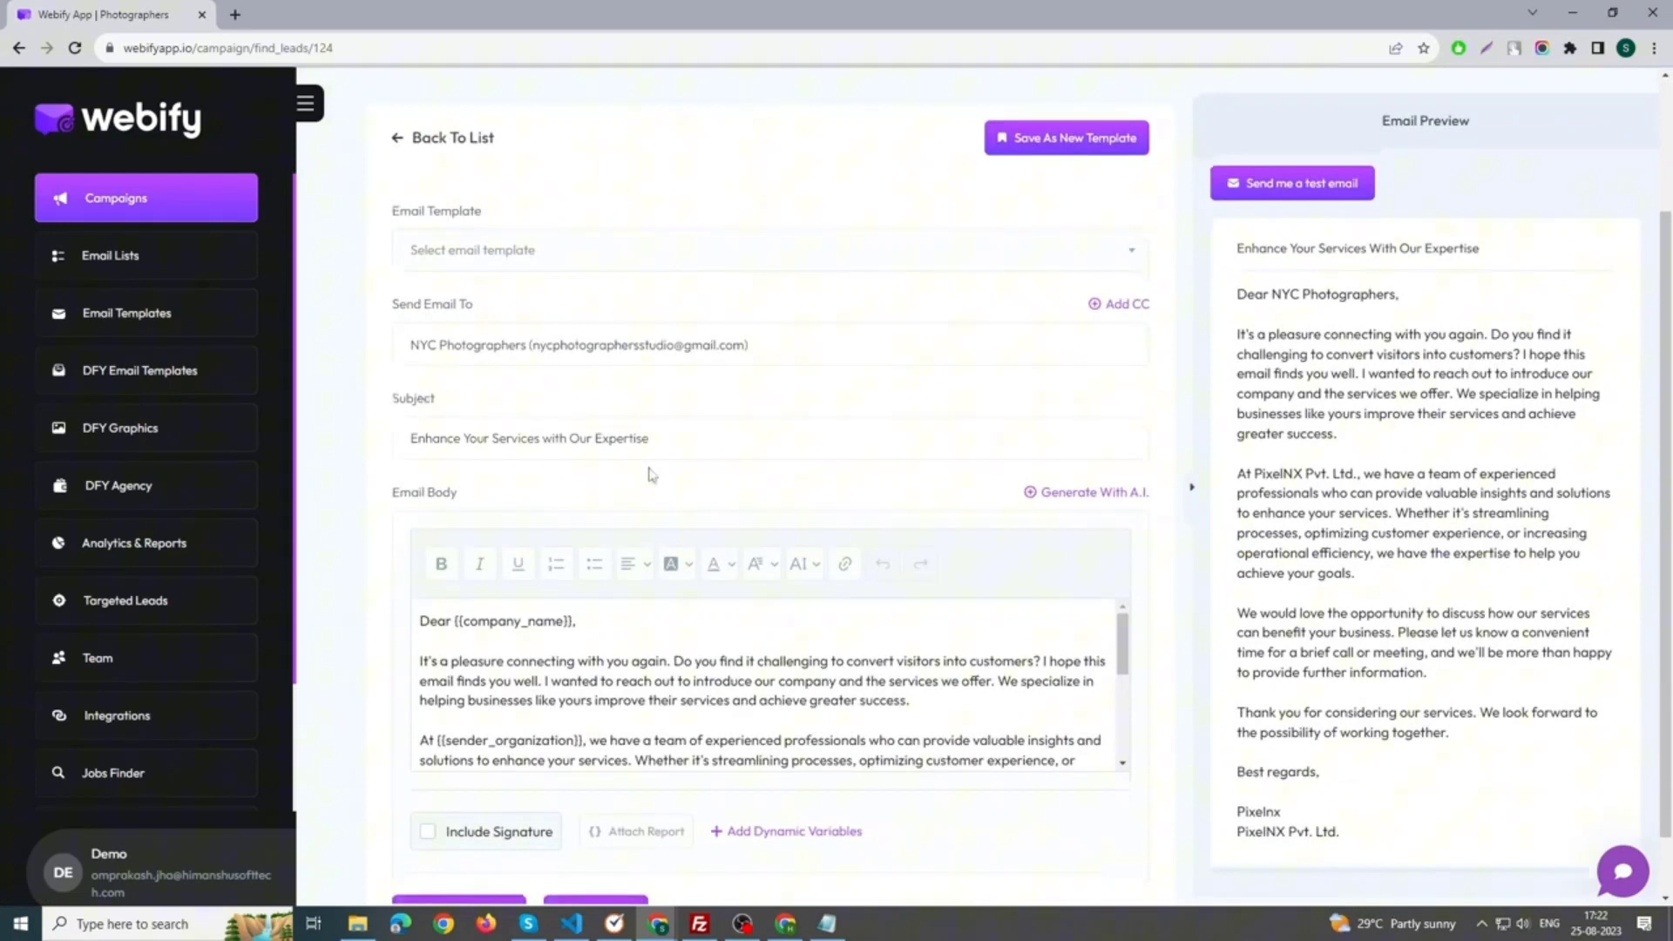
click(478, 251)
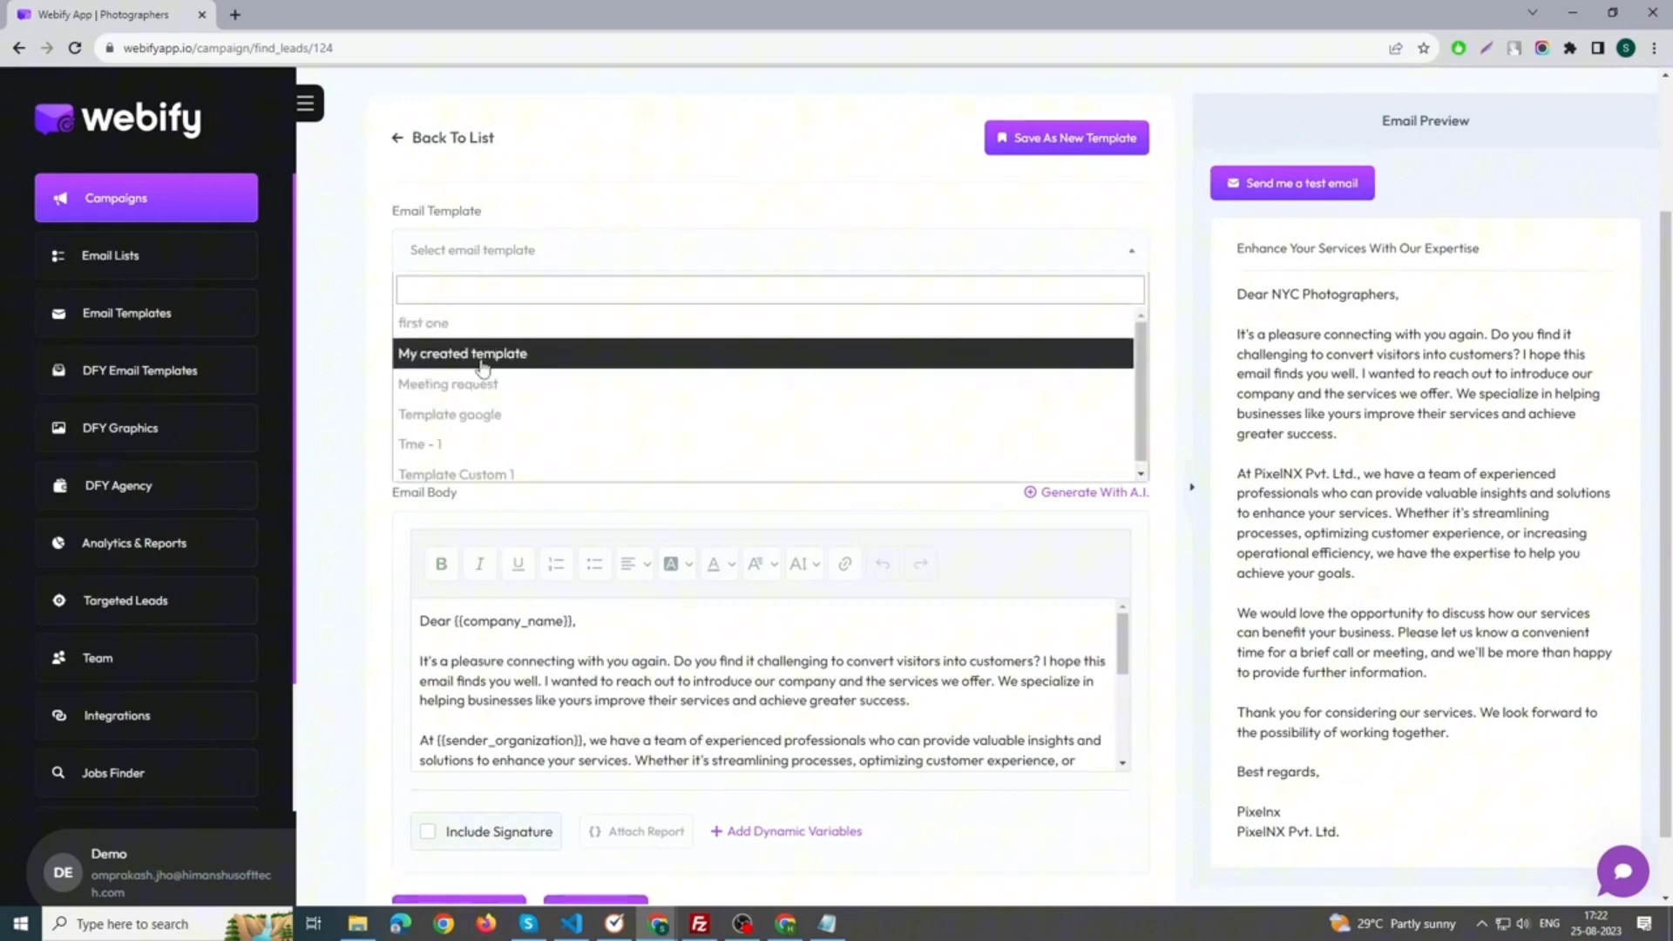
scroll(474, 399, down, 1)
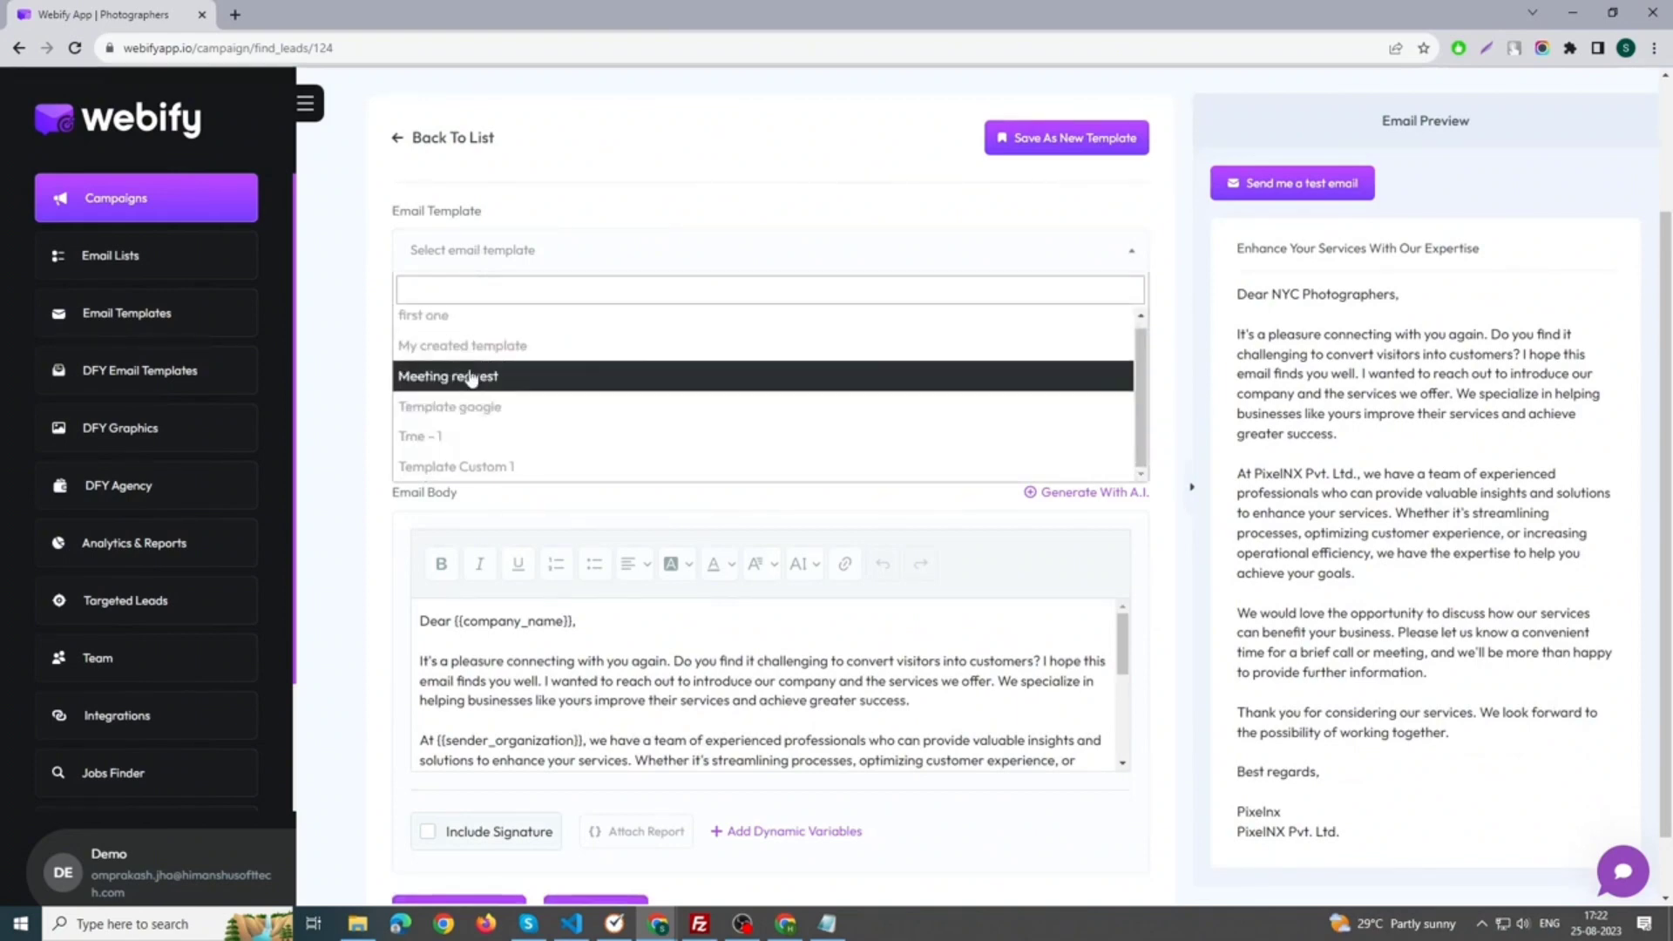
click(365, 305)
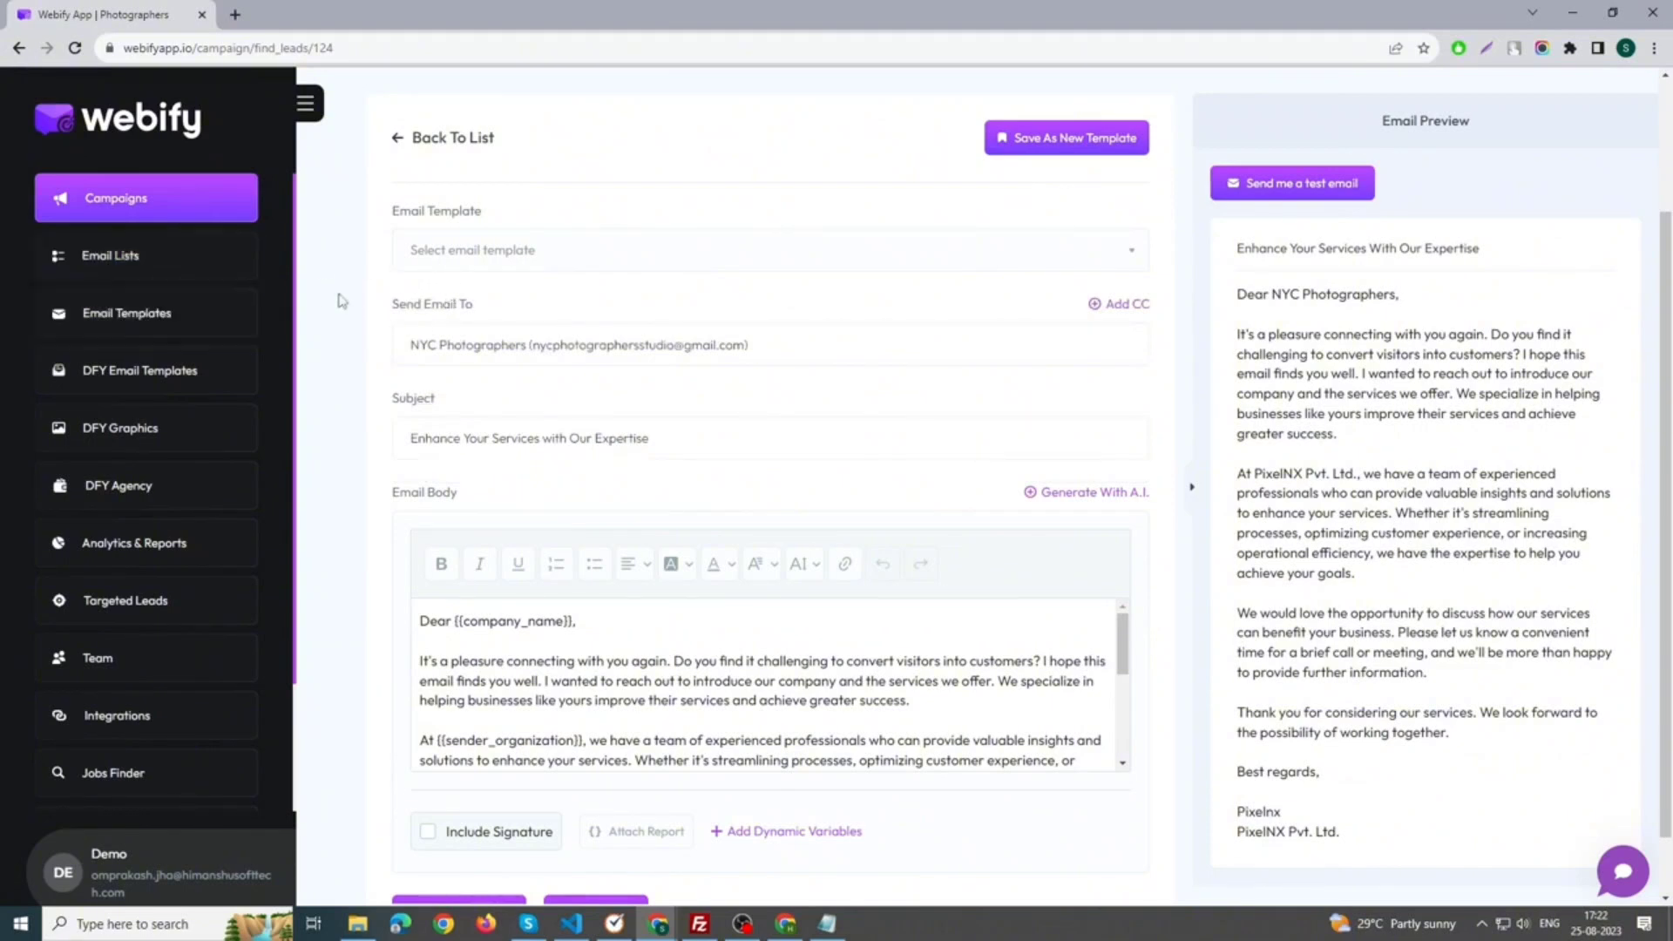
click(540, 262)
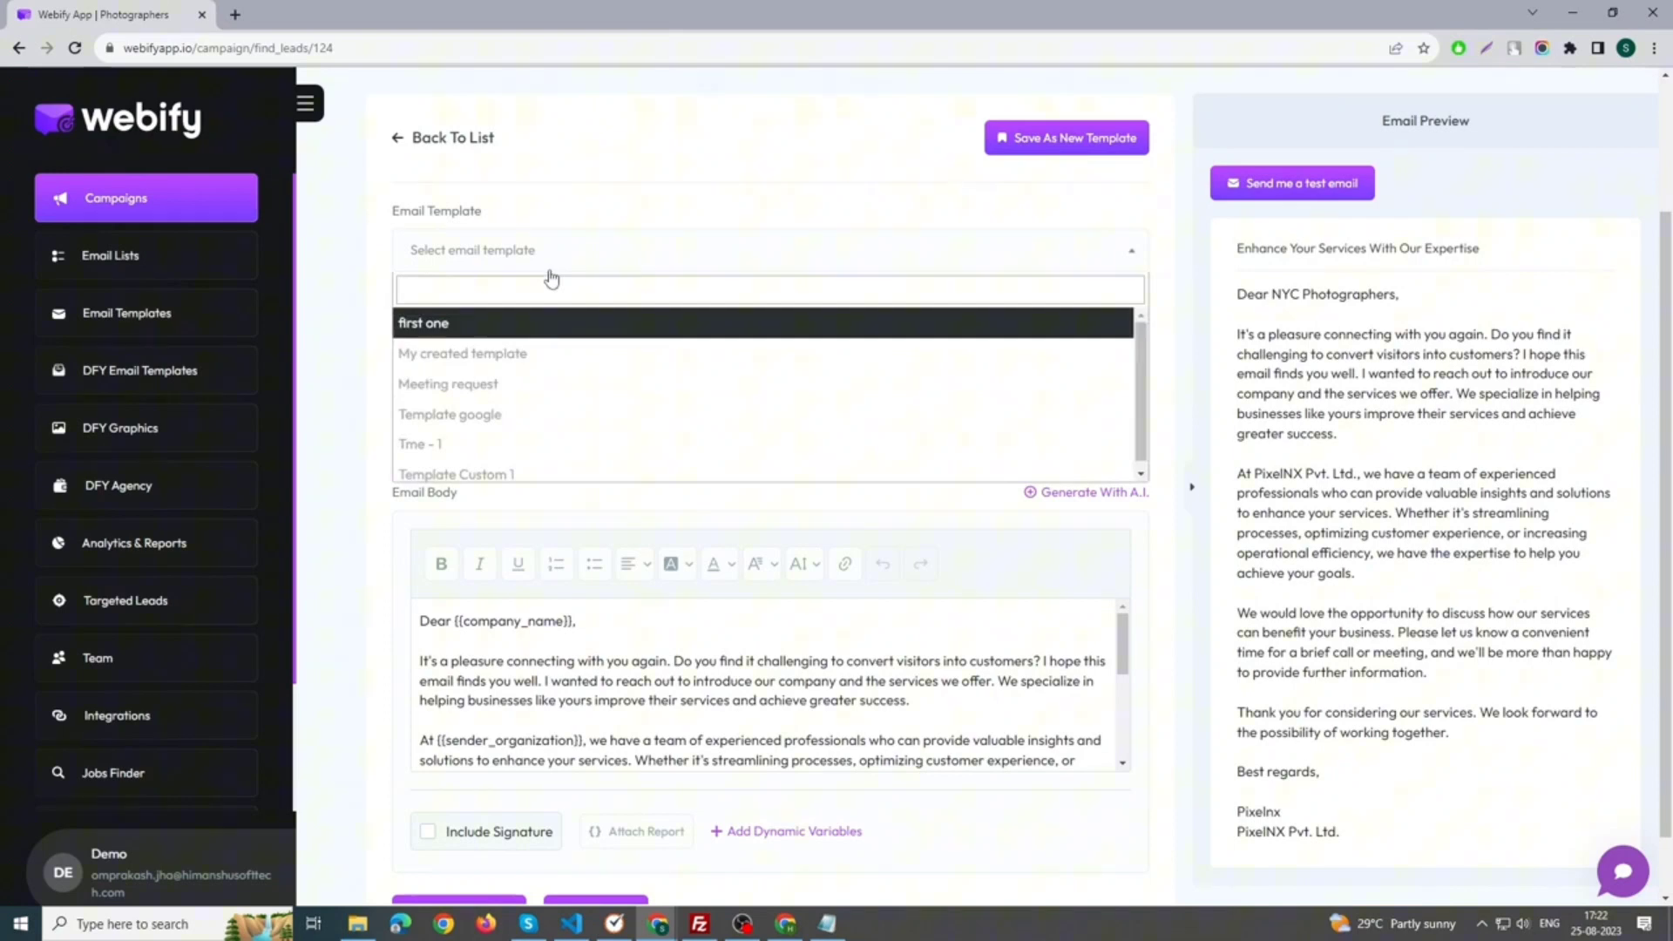
click(653, 318)
scroll(876, 327, down, 1)
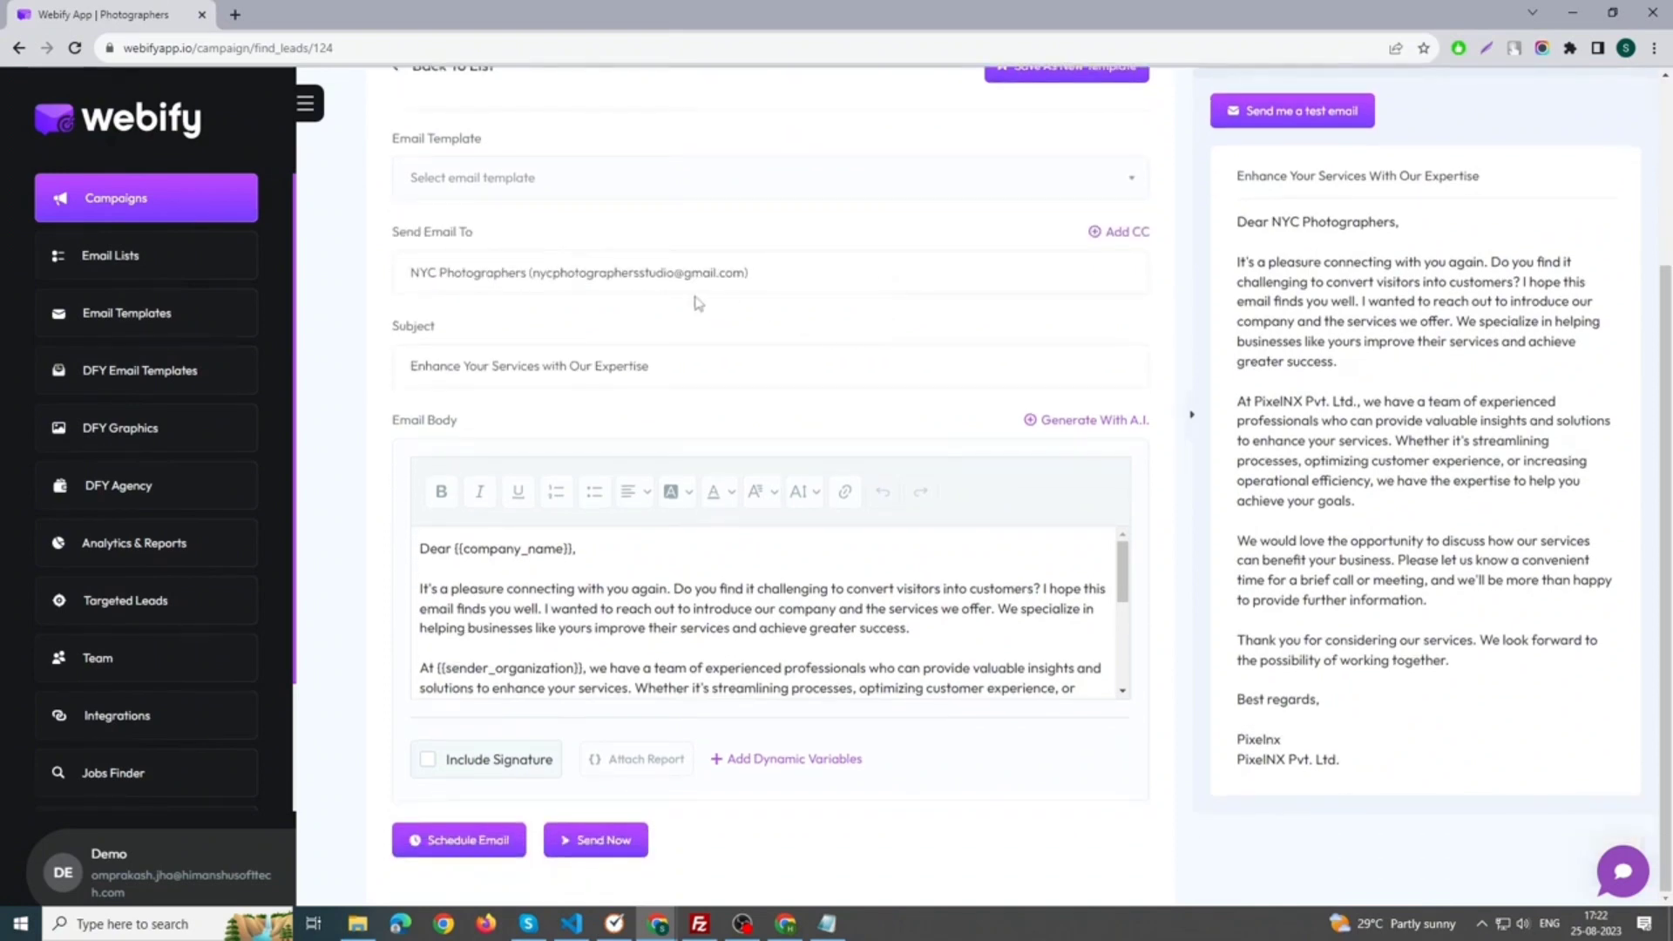
click(1127, 231)
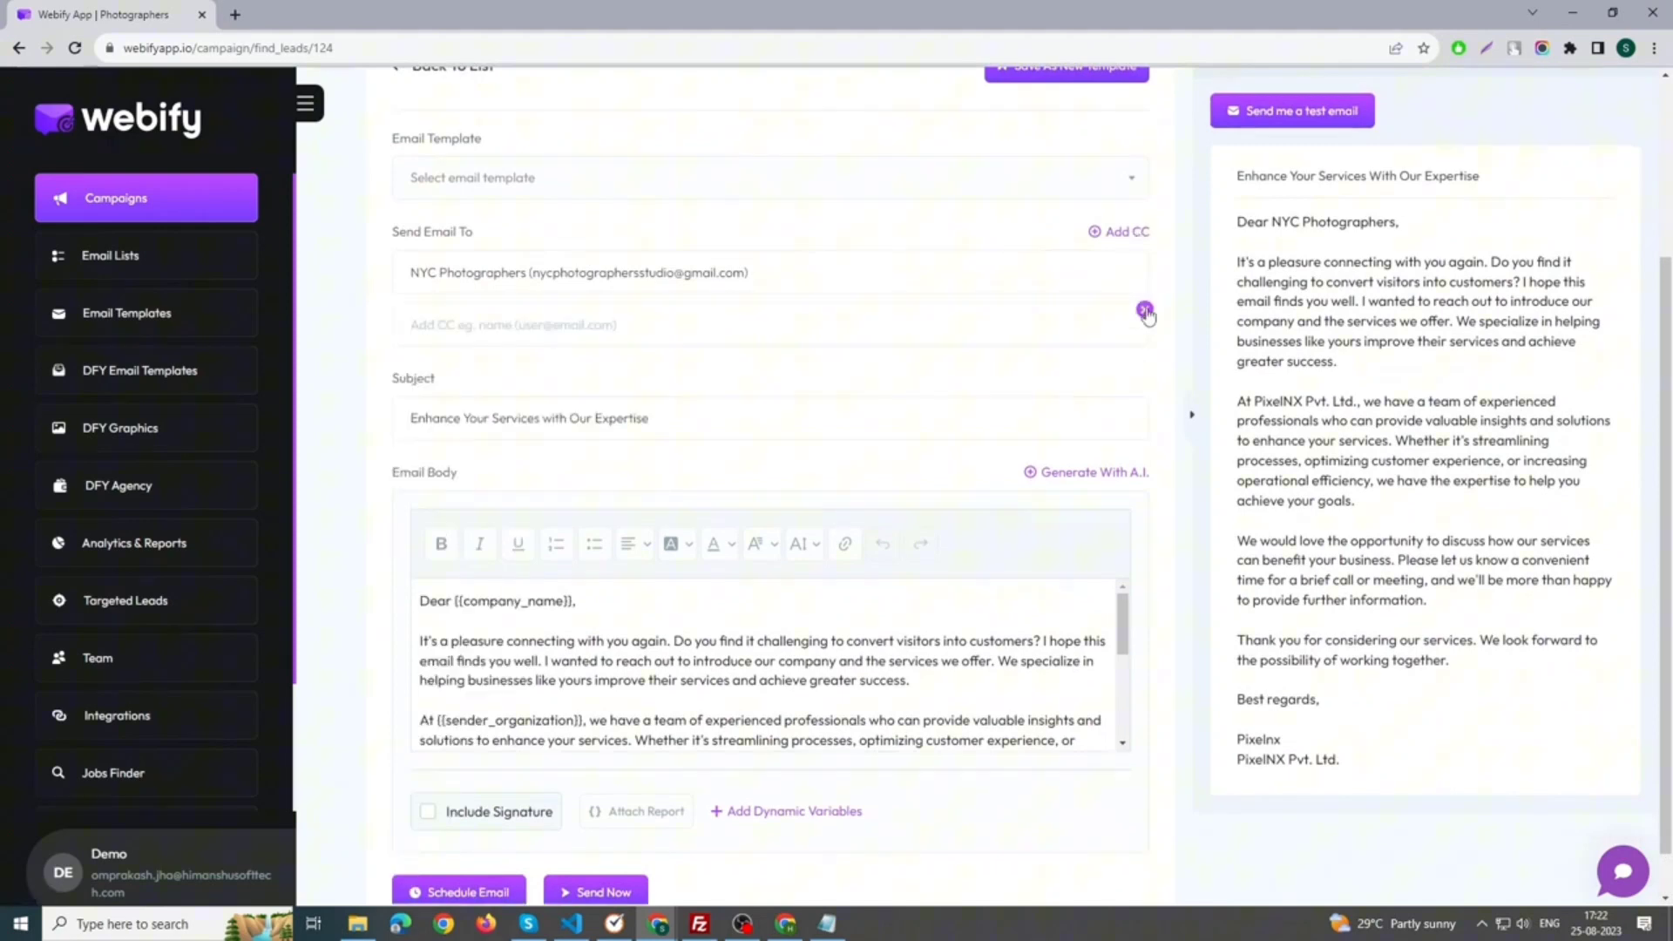
click(1145, 312)
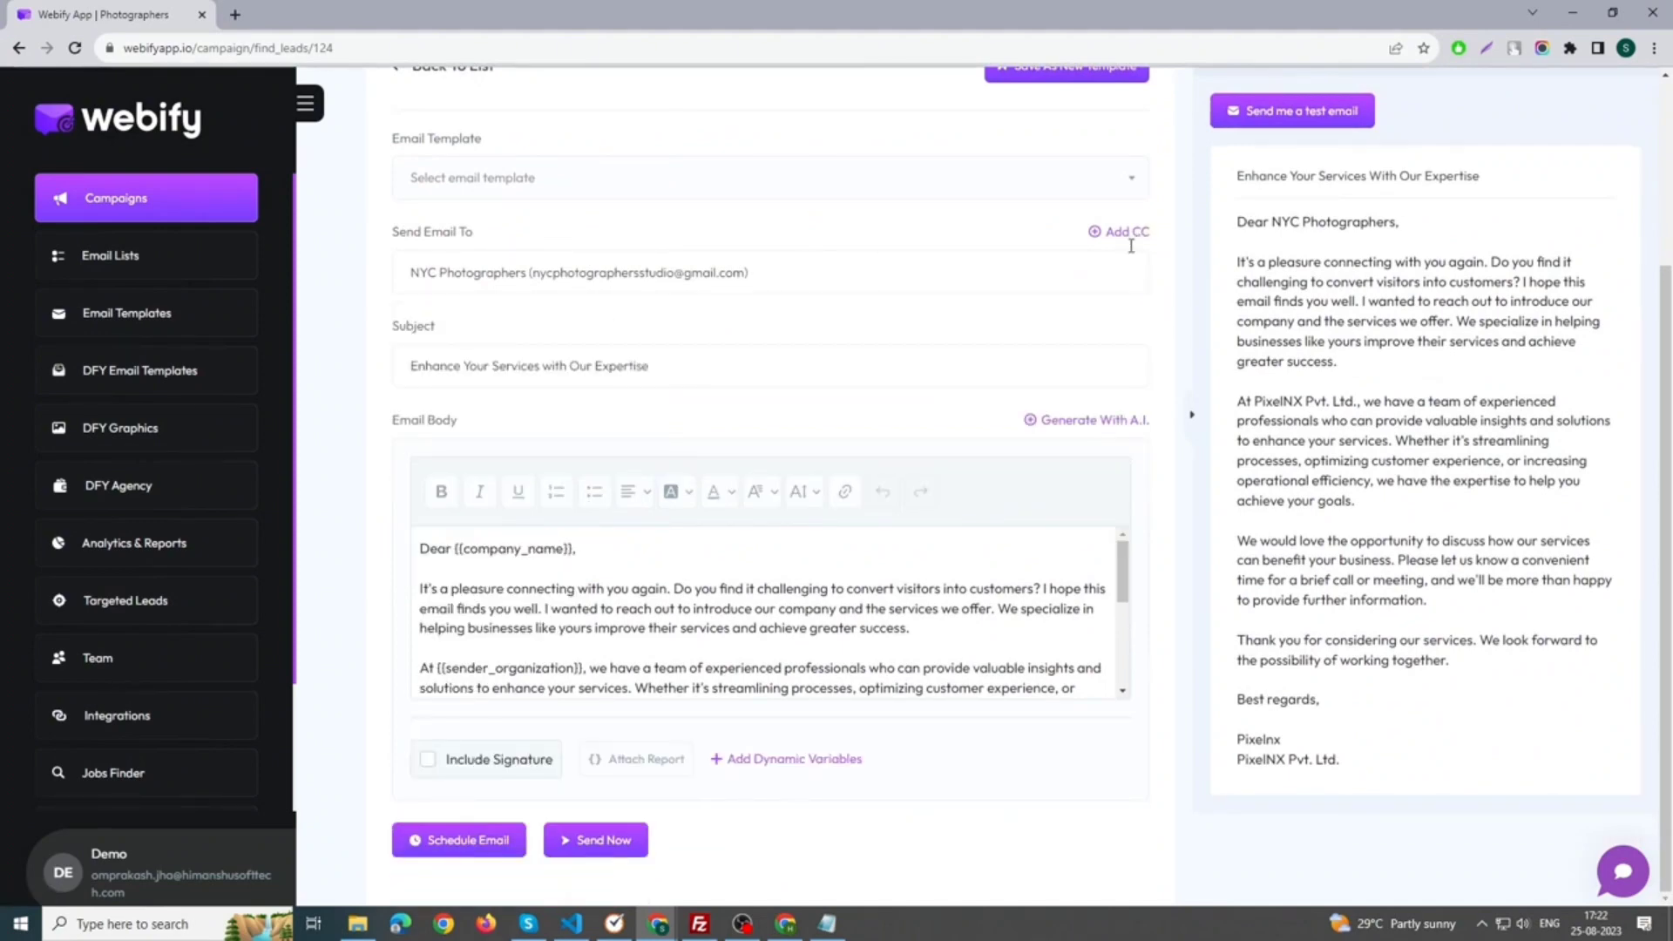
click(1127, 231)
click(1146, 312)
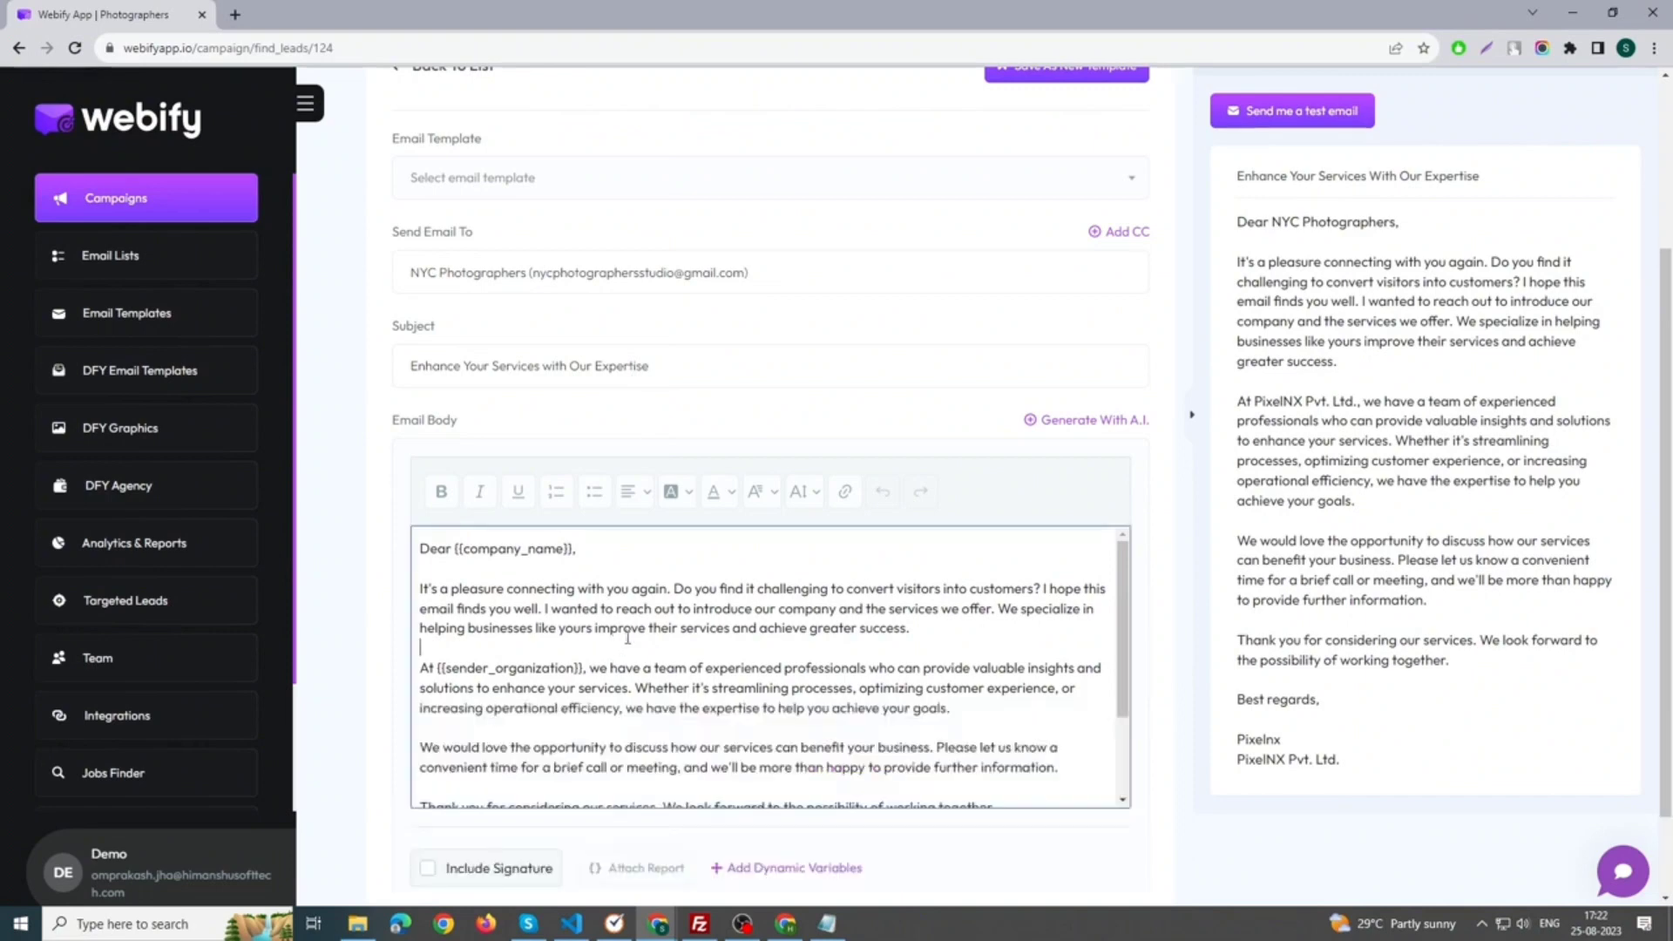
scroll(791, 658, down, 3)
scroll(790, 658, down, 2)
scroll(623, 680, up, 2)
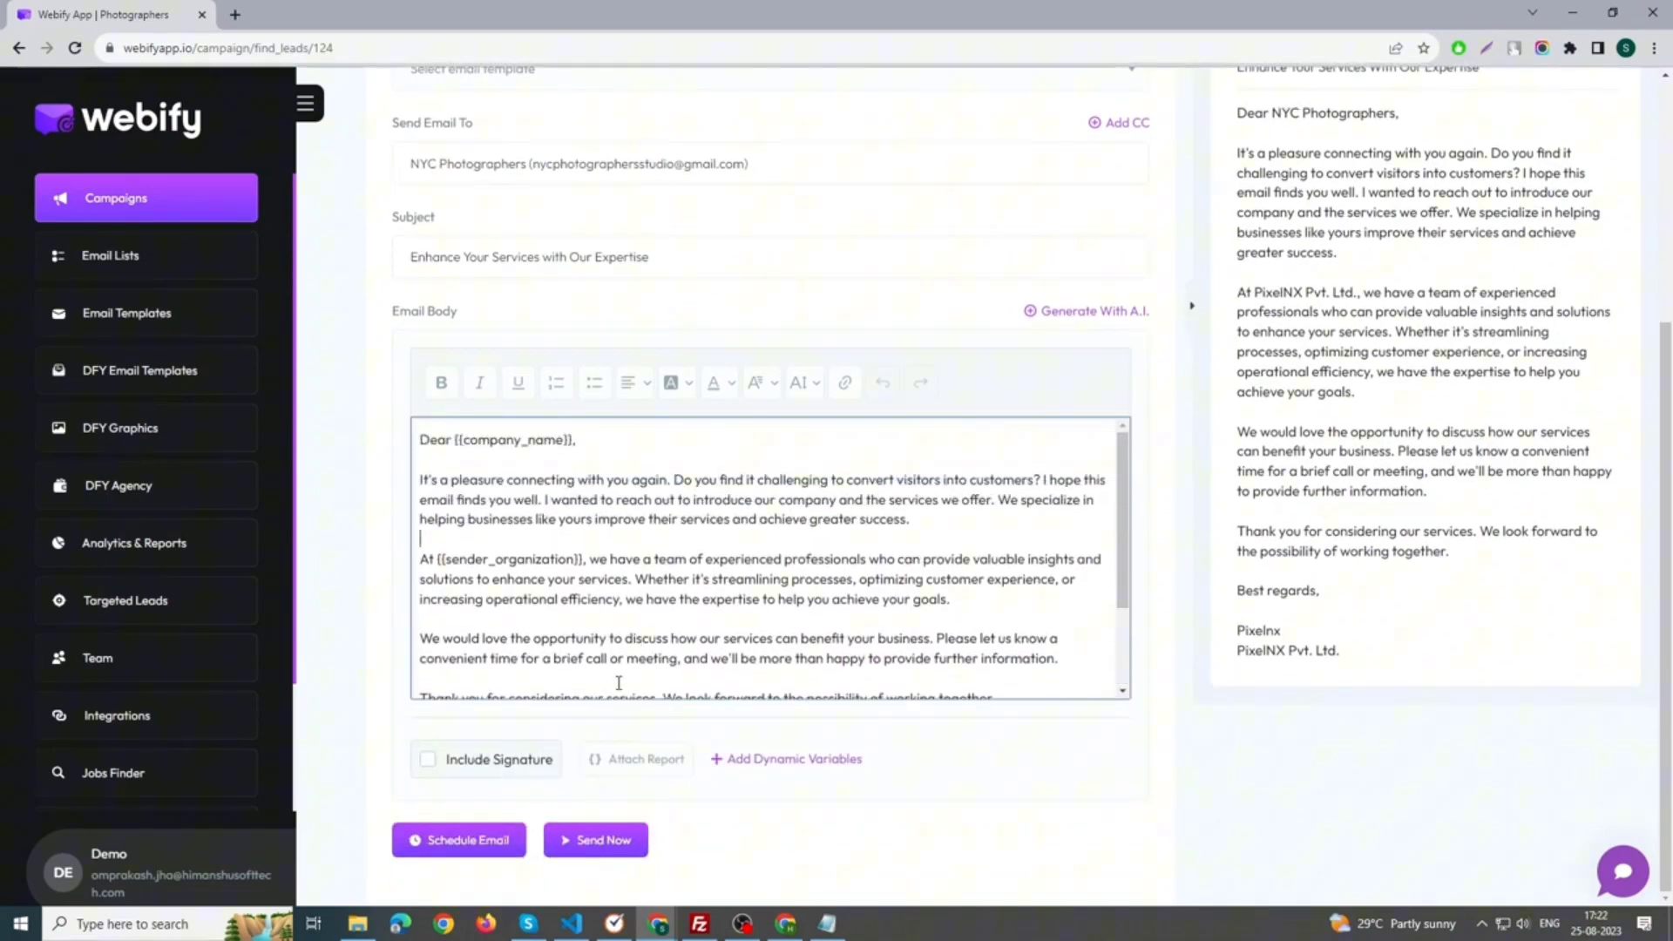
scroll(838, 550, down, 1)
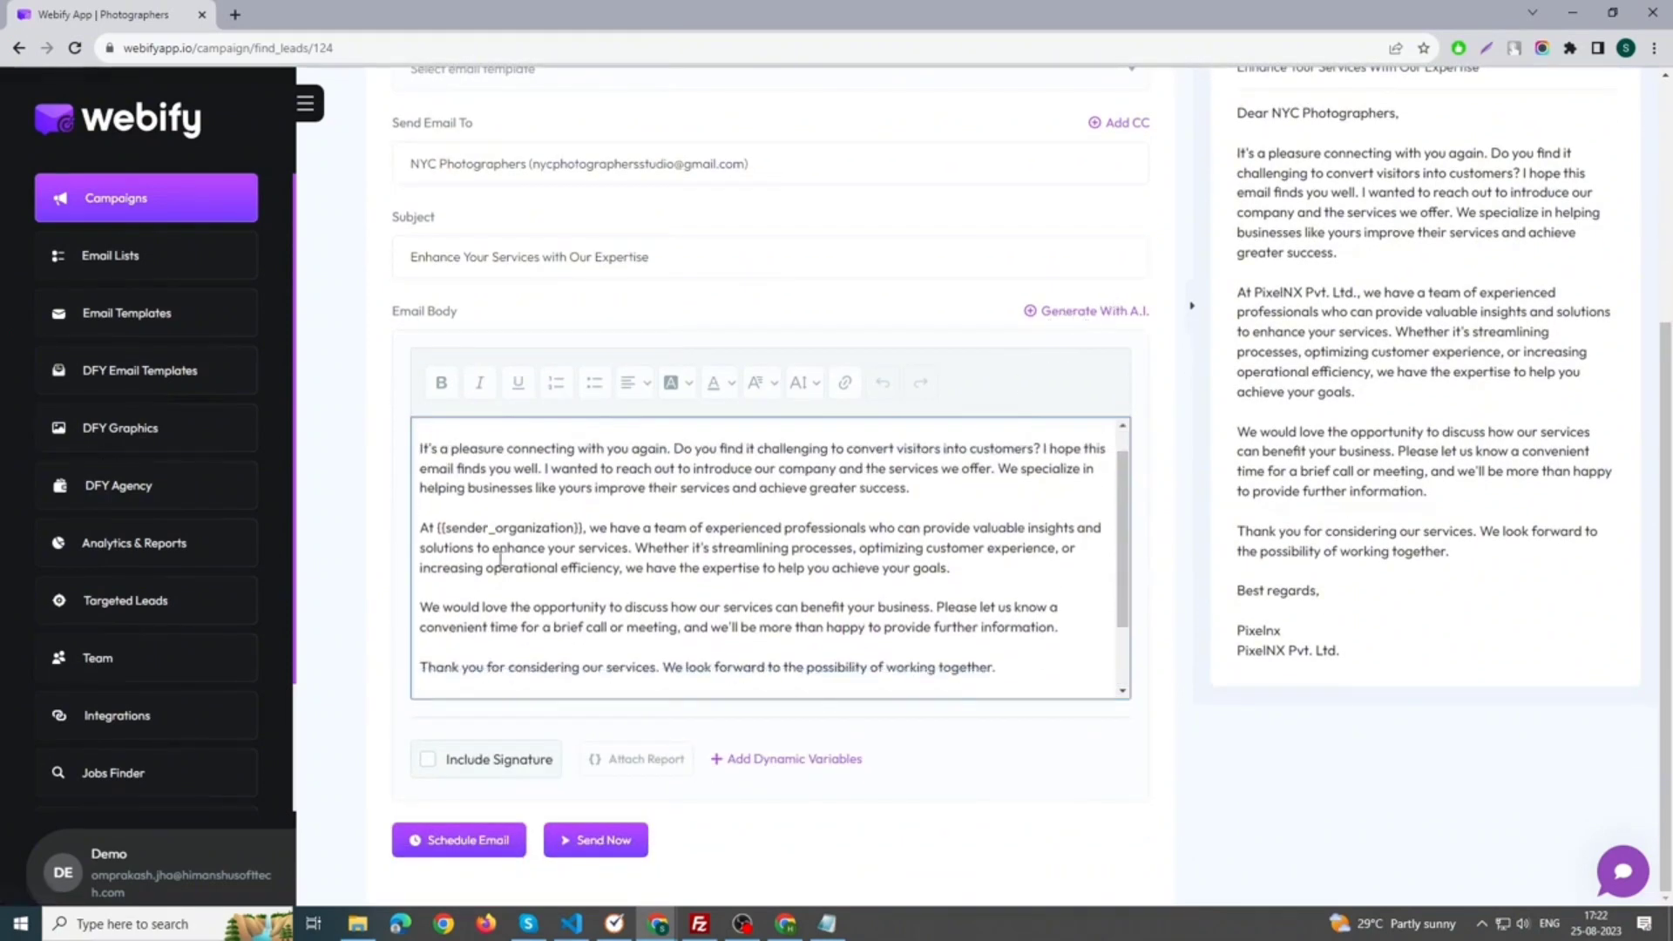
scroll(653, 654, down, 2)
Delete the existing NYC Photographers email body and generate a new one with A.I
drag(580, 679, 498, 456)
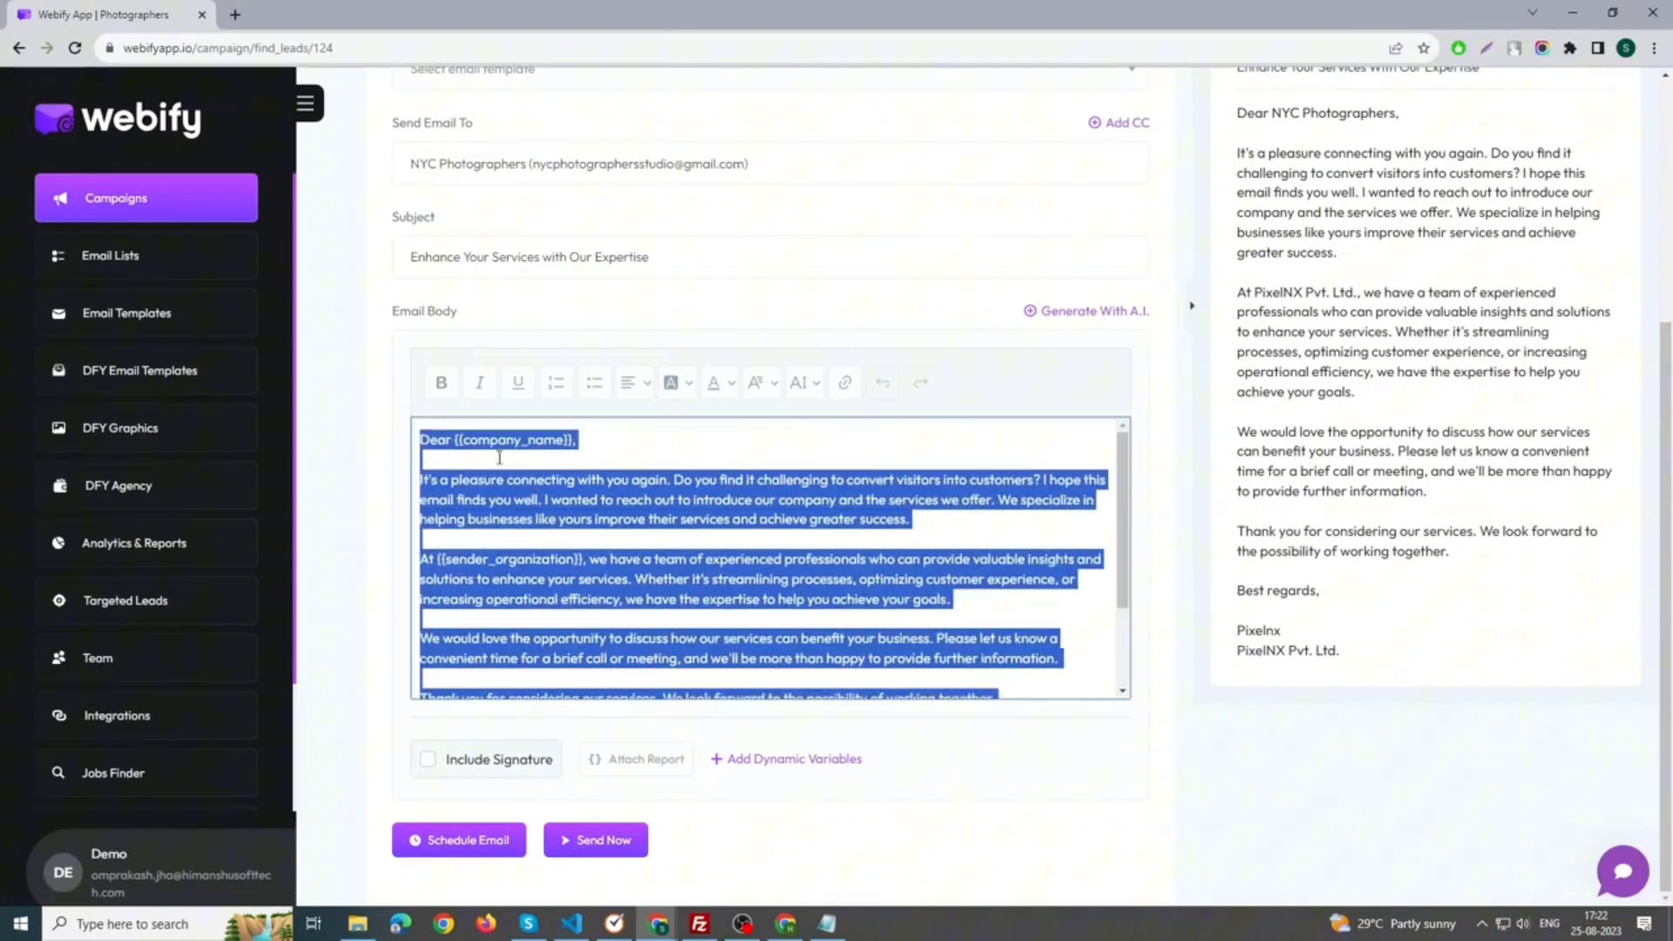
key(Delete)
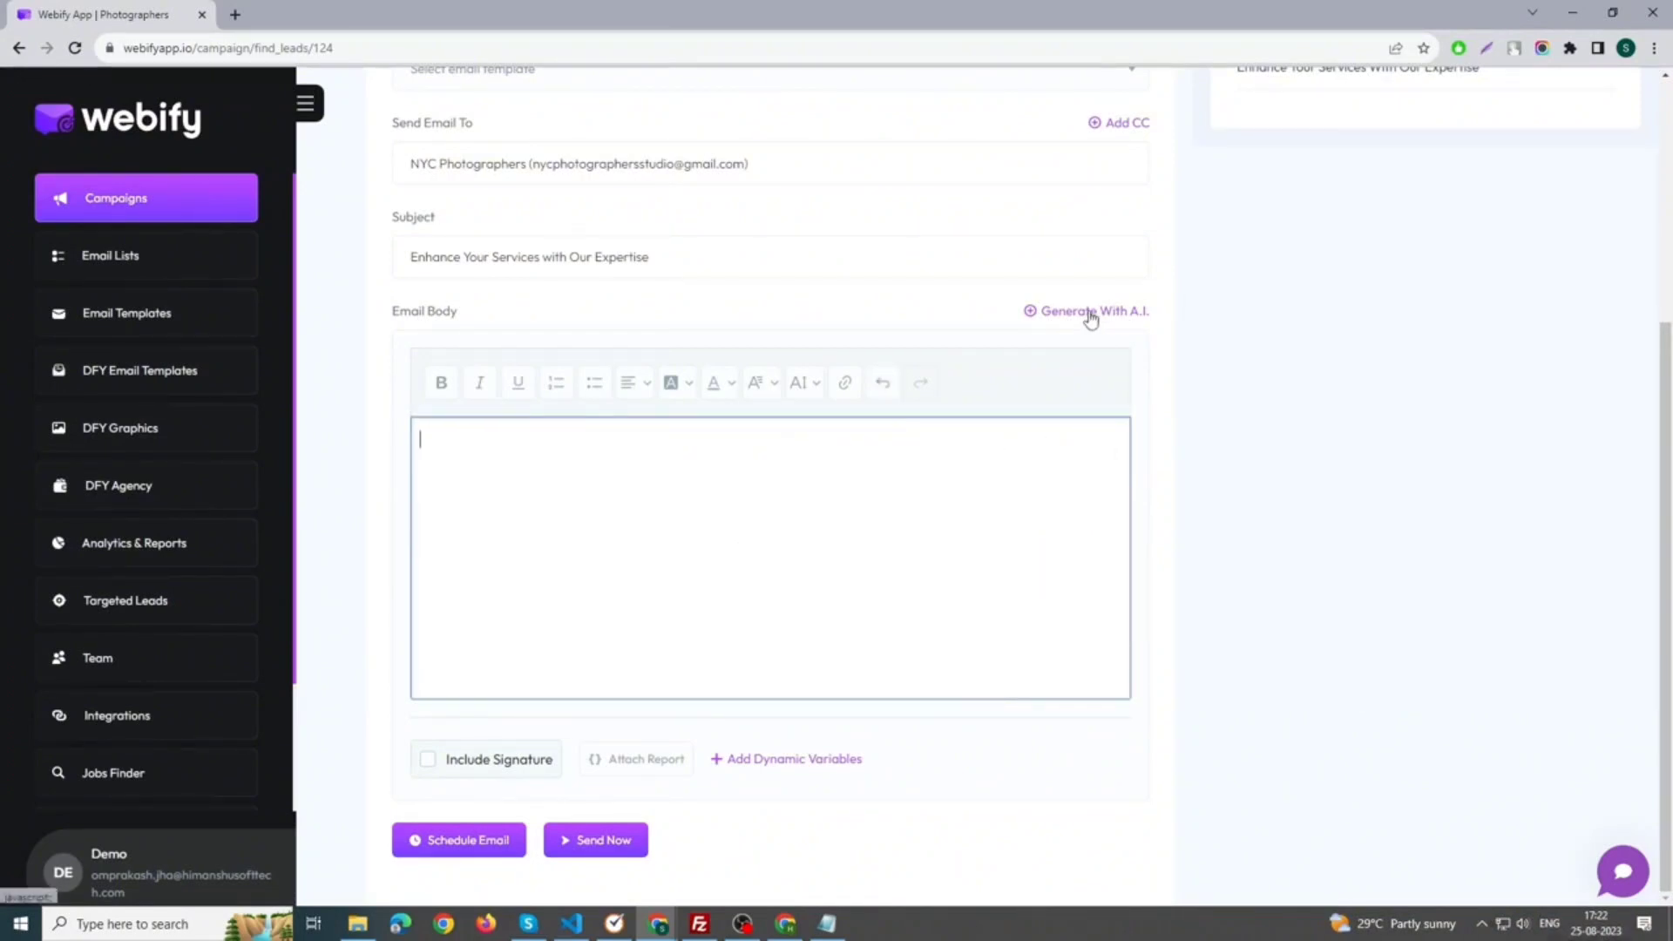
click(1090, 311)
scroll(889, 567, up, 2)
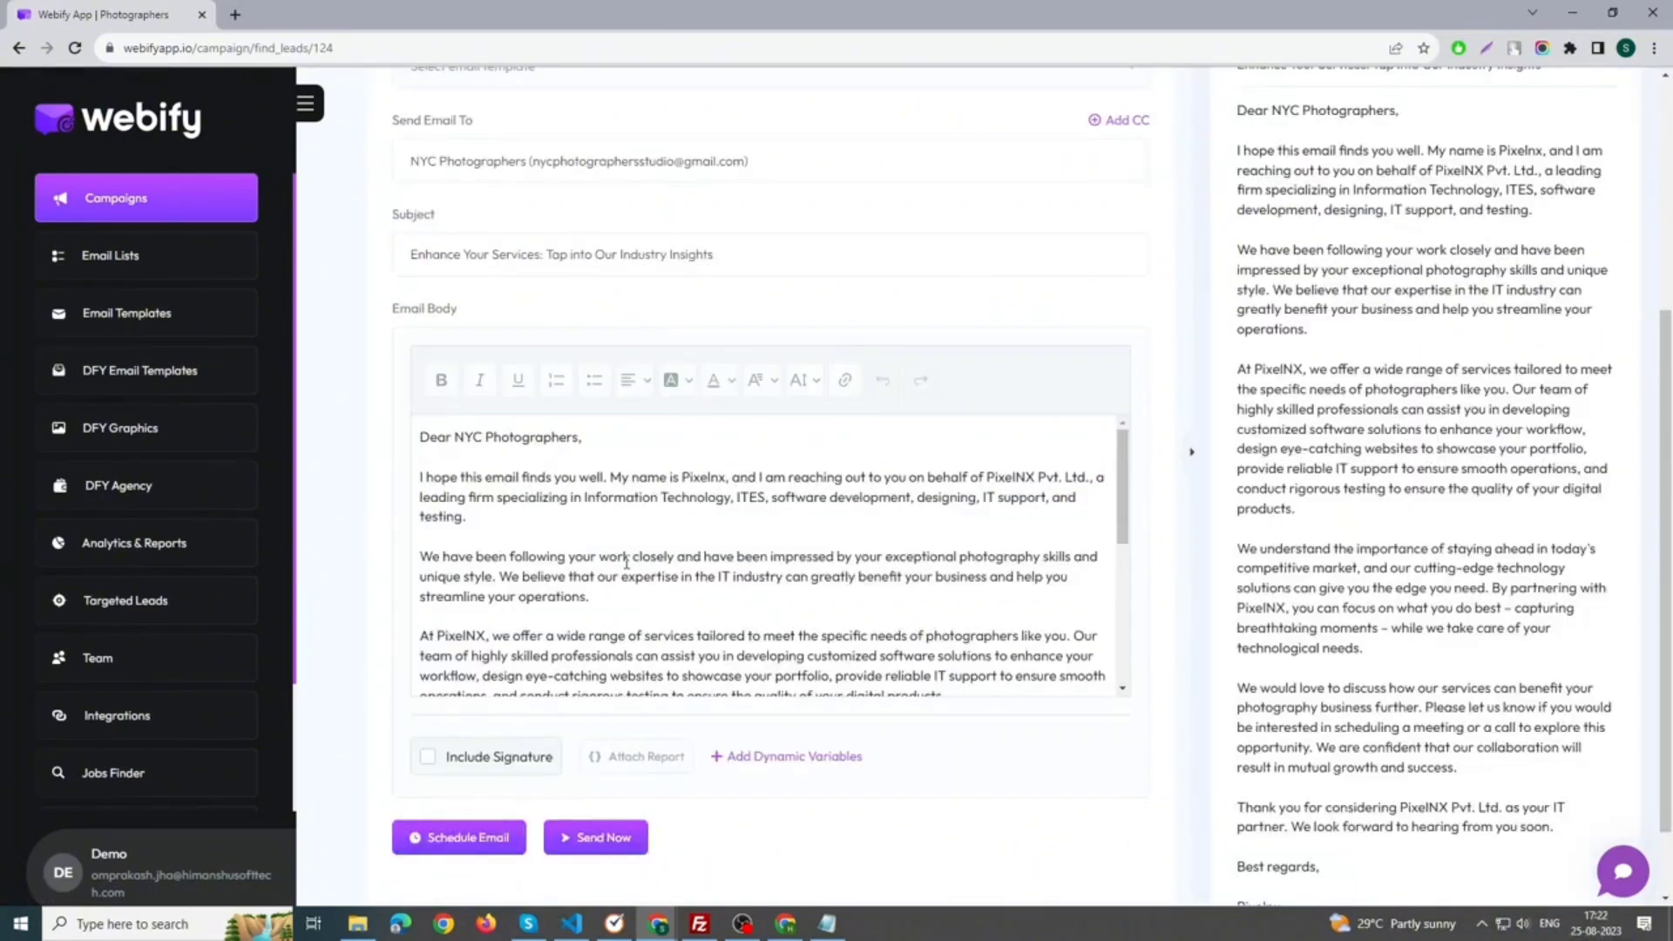
scroll(612, 570, down, 1)
scroll(641, 565, down, 1)
scroll(673, 557, up, 2)
scroll(1028, 666, down, 3)
scroll(1042, 700, down, 1)
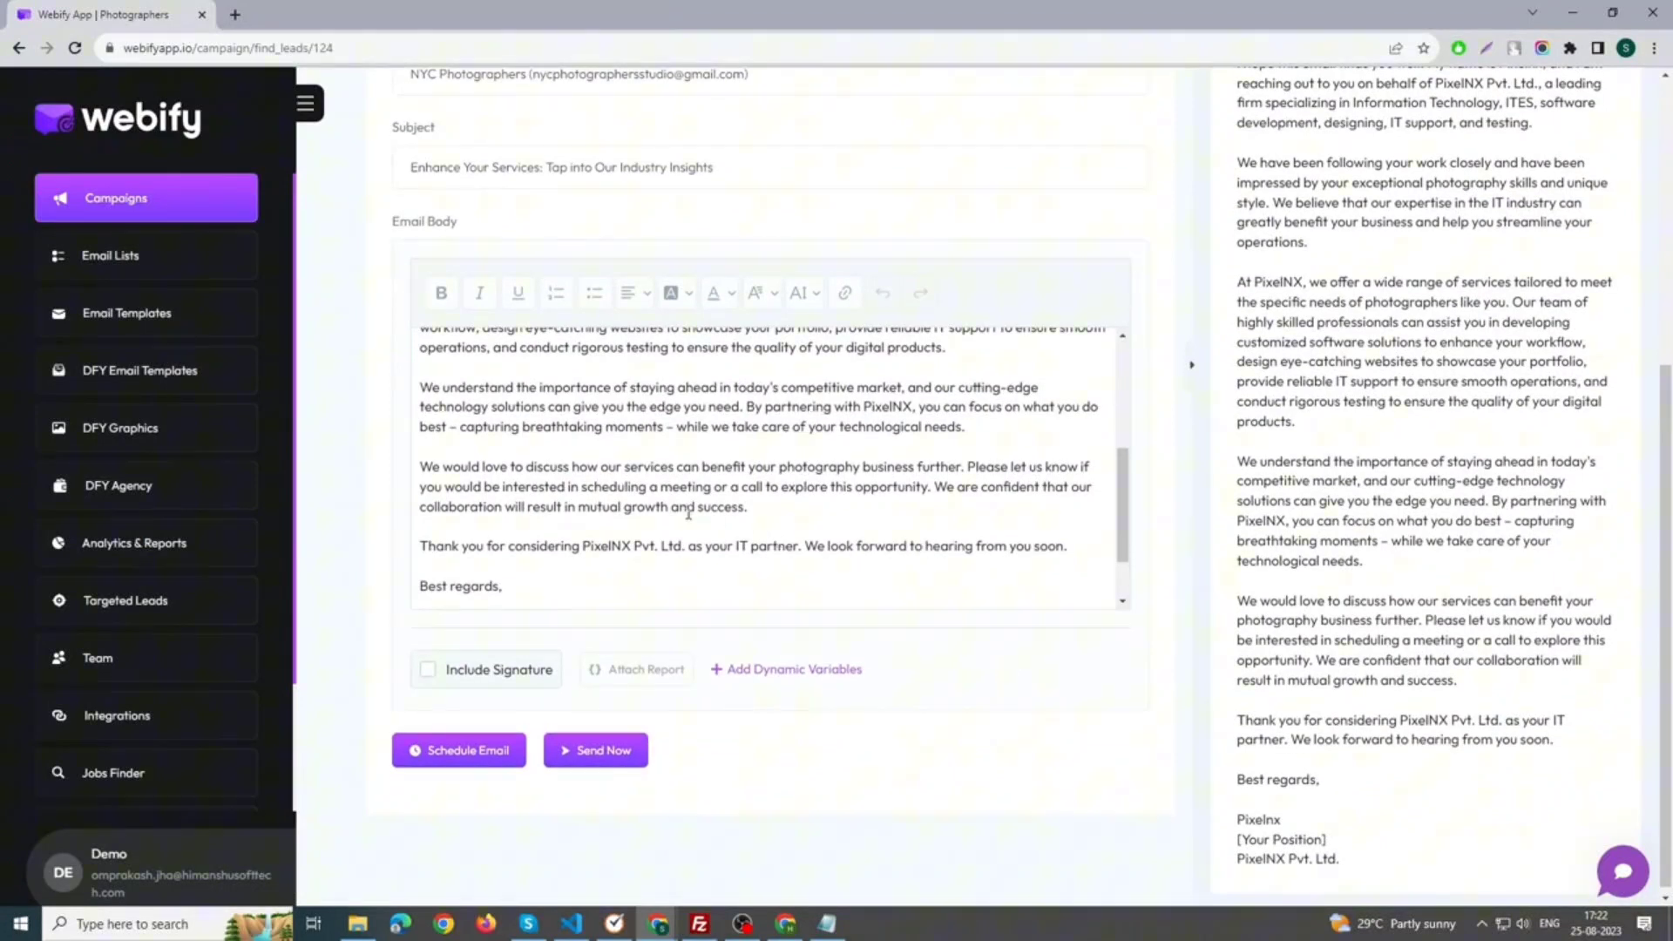
scroll(756, 529, down, 1)
scroll(746, 531, up, 1)
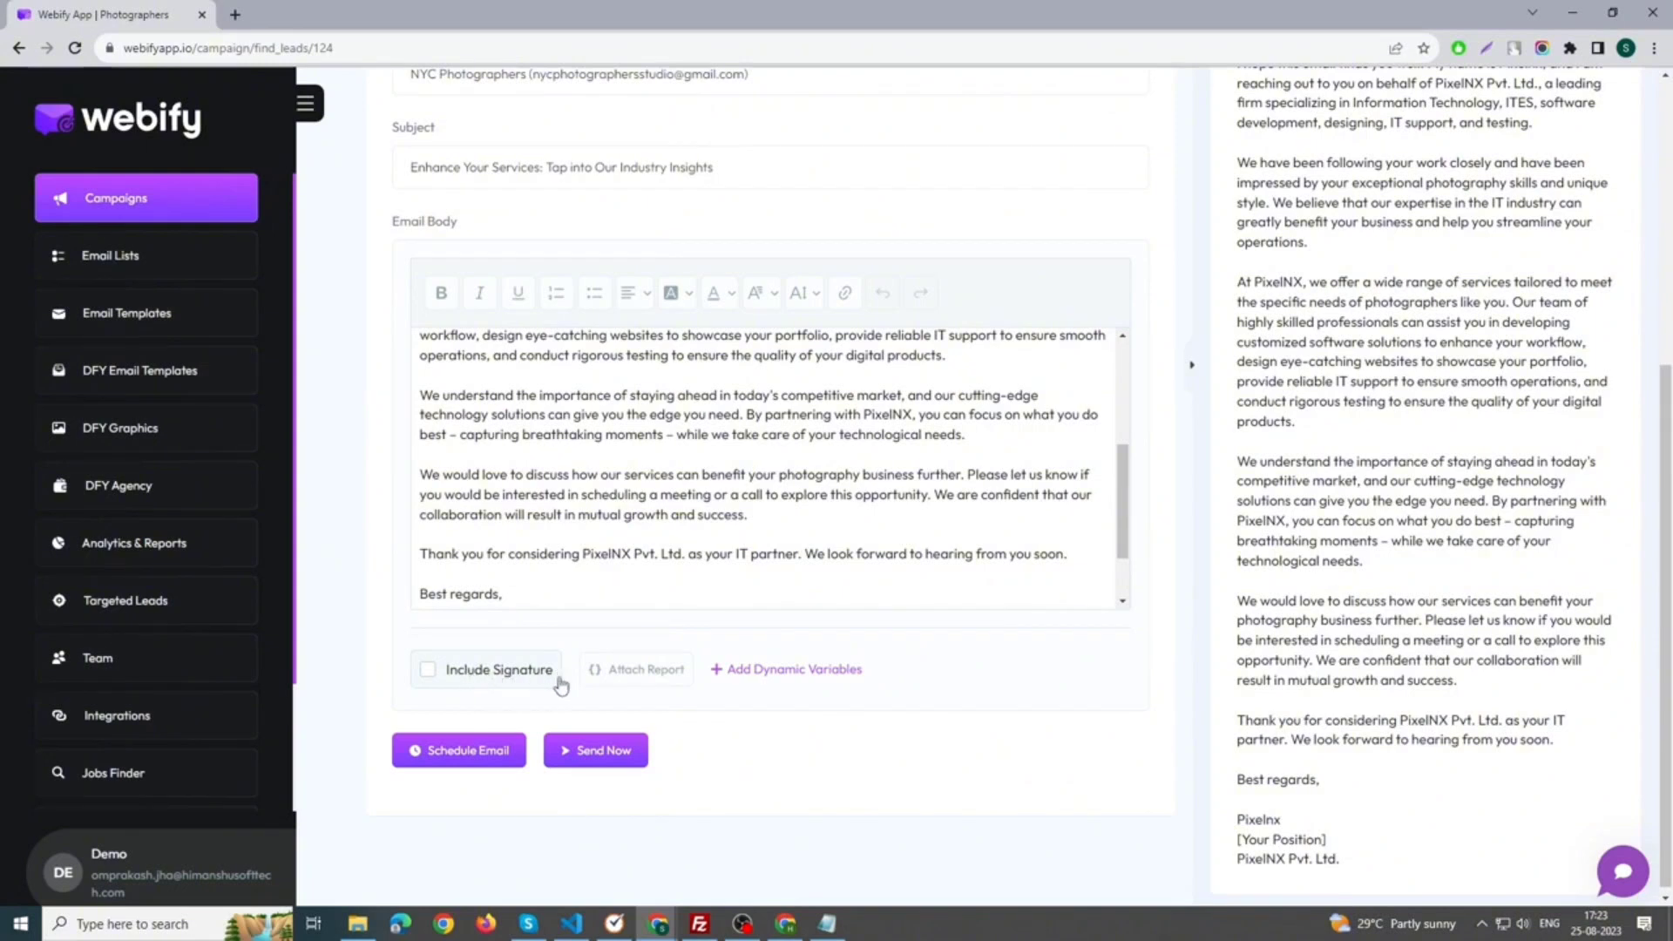
Browse the Webify Report and Custom File attachment options, then close them without attaching
click(641, 688)
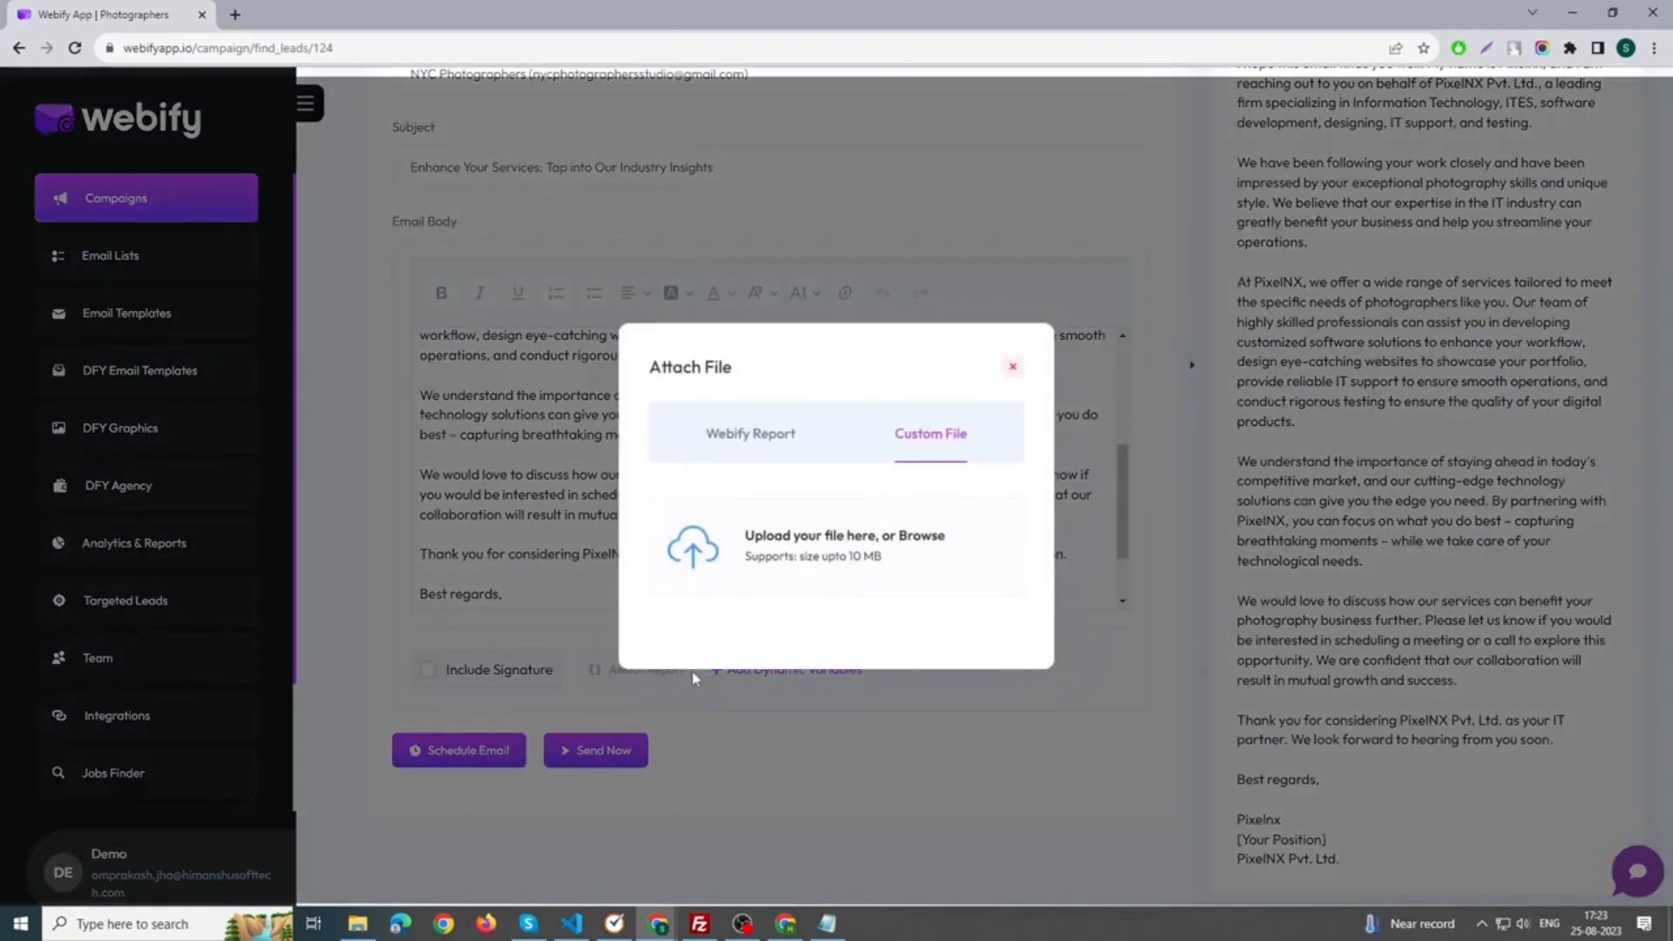
click(767, 446)
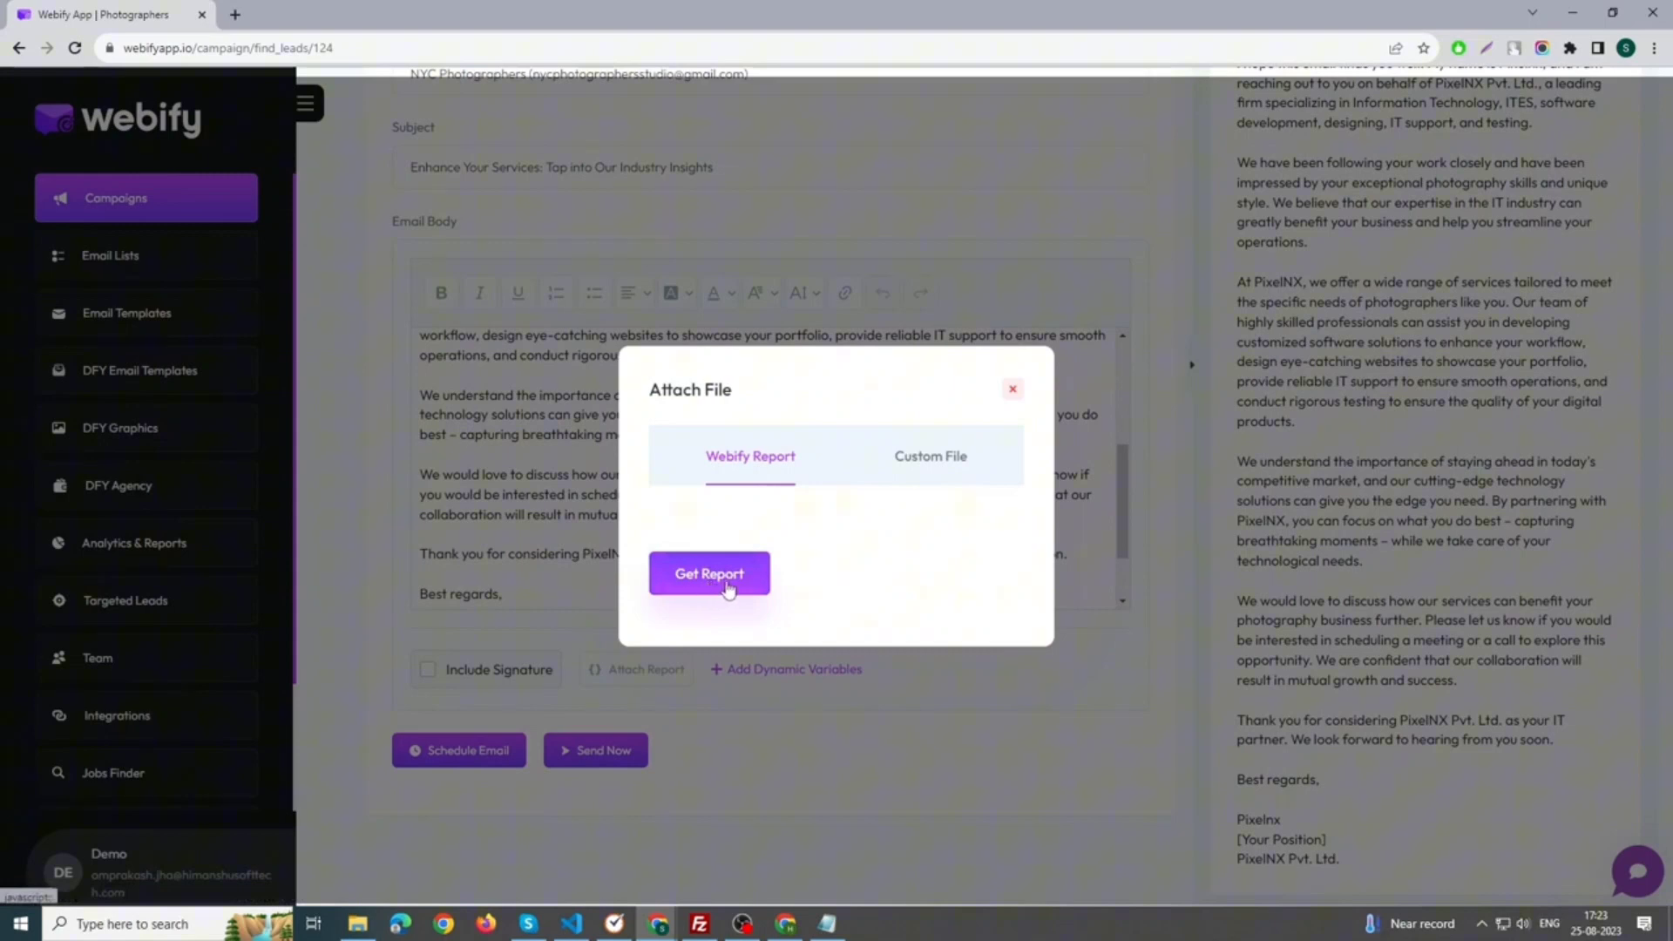
click(913, 474)
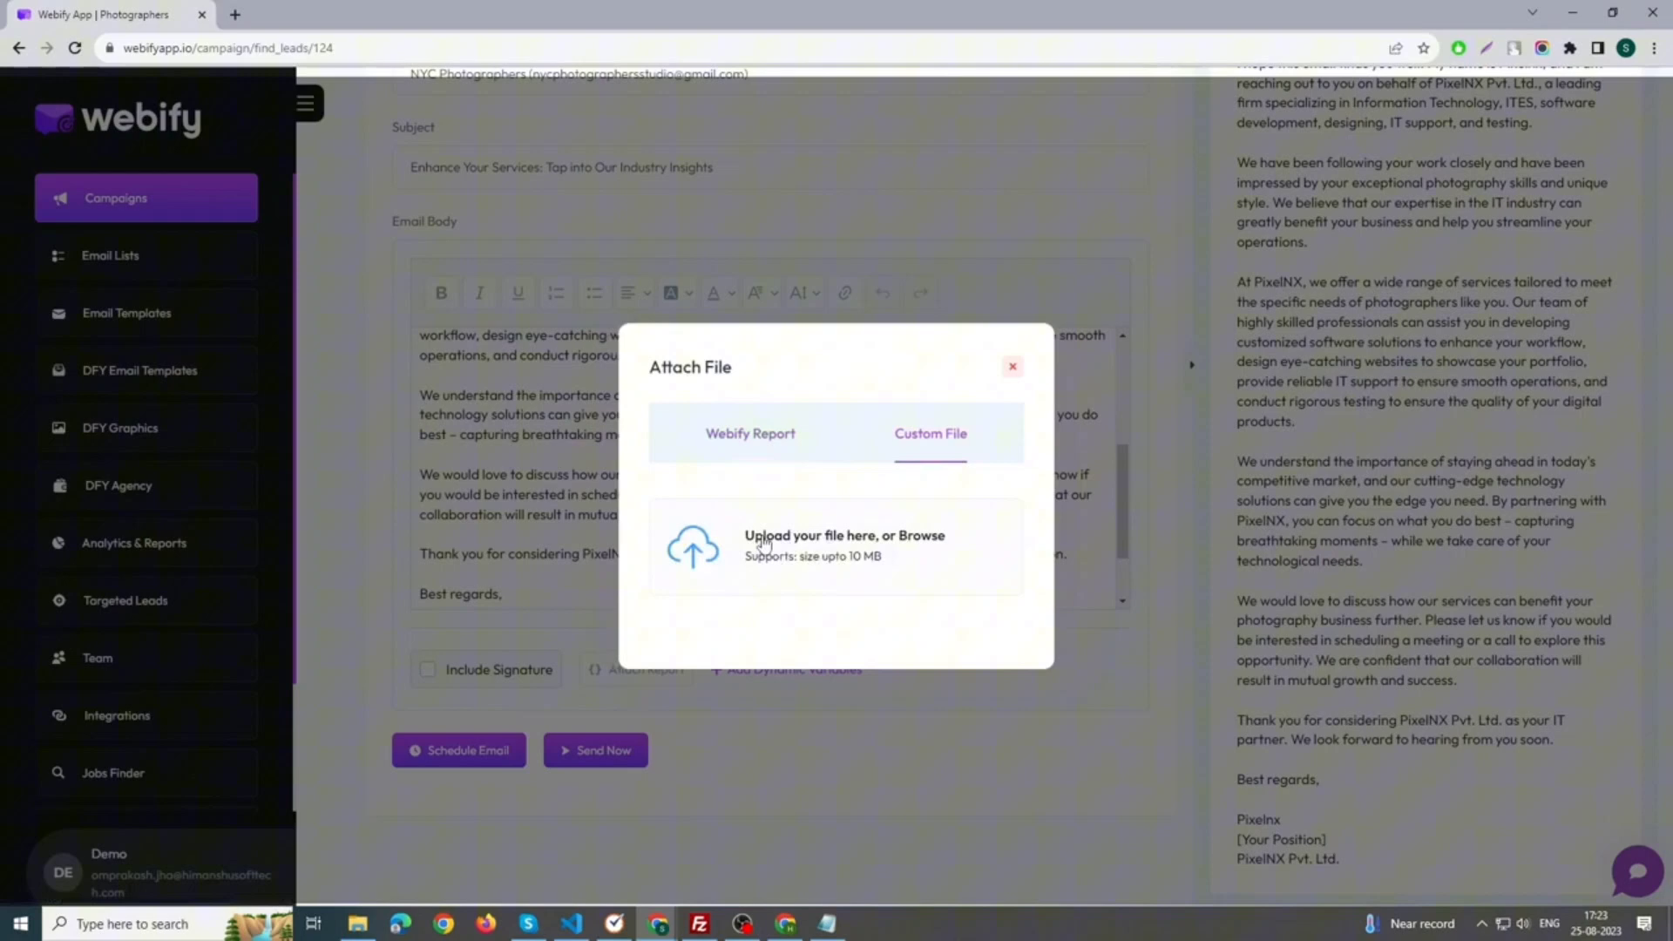
click(1011, 366)
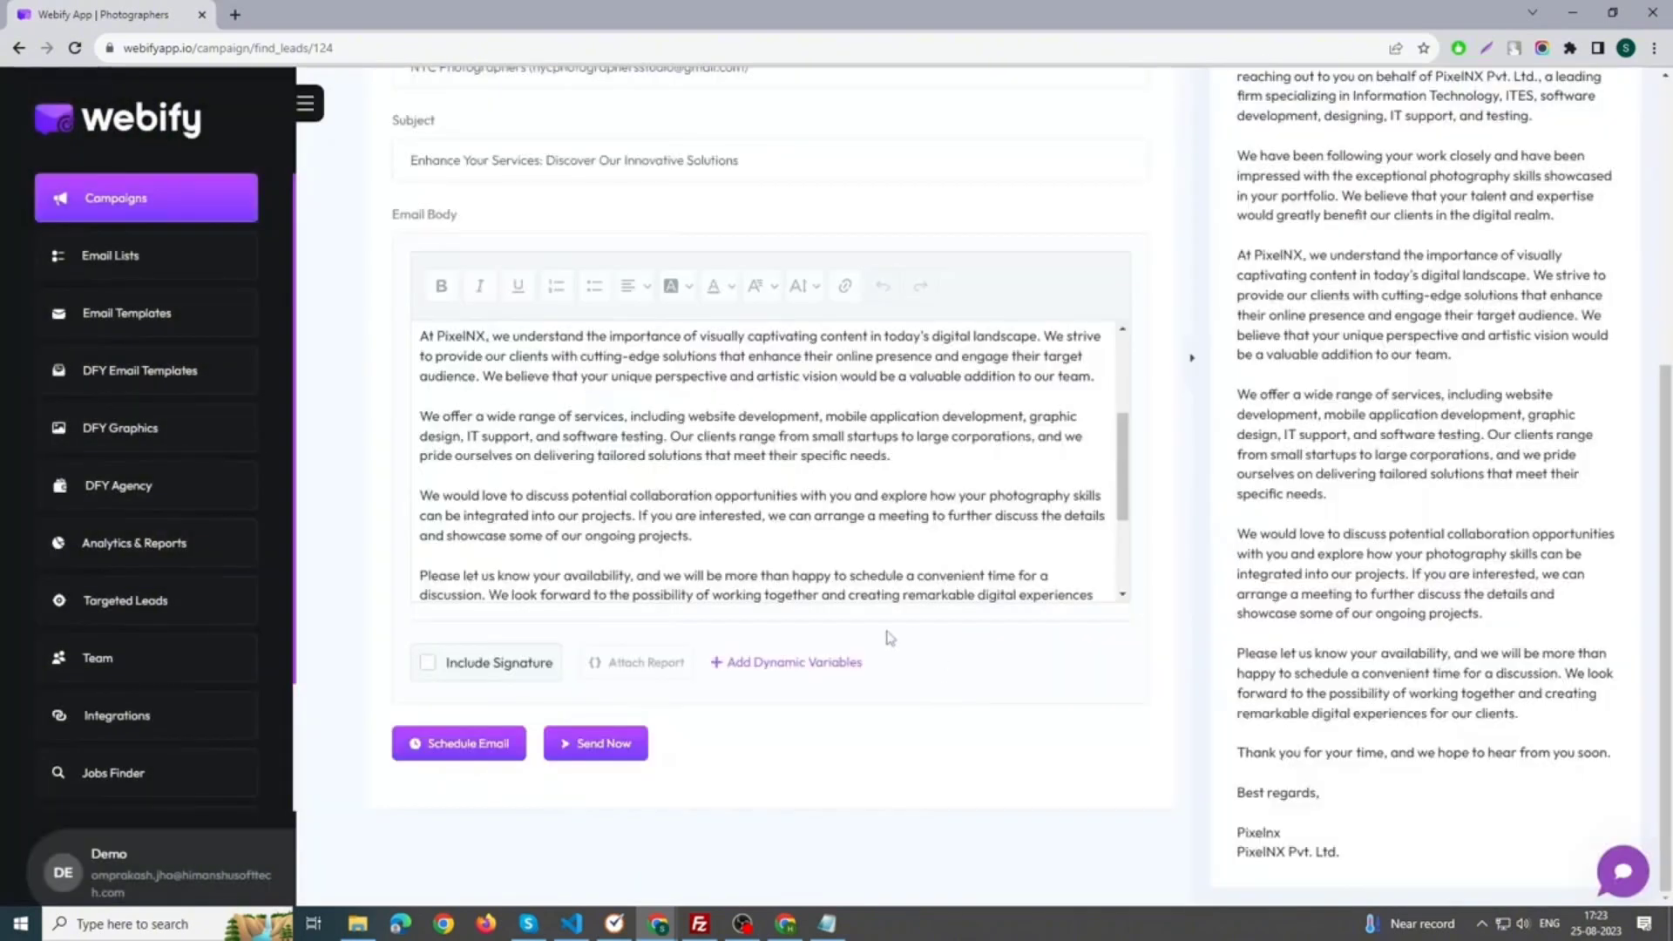
Browse the Dynamic Variables list, then close it
click(791, 662)
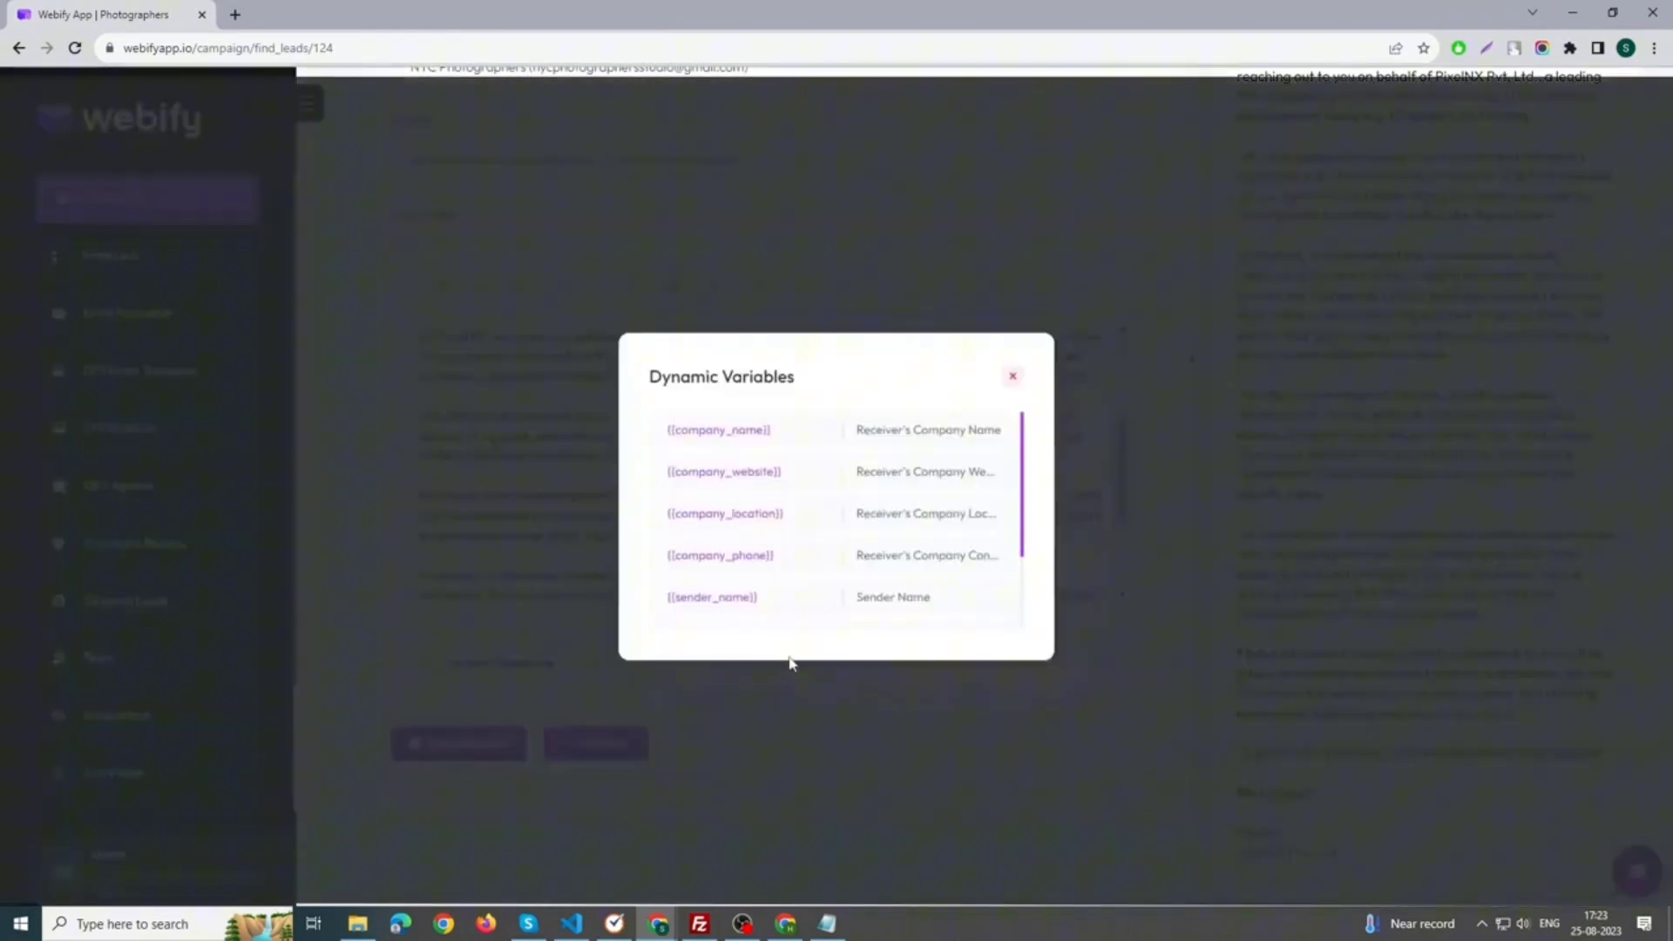
scroll(789, 489, down, 3)
scroll(788, 490, down, 1)
scroll(788, 489, up, 4)
scroll(915, 579, down, 3)
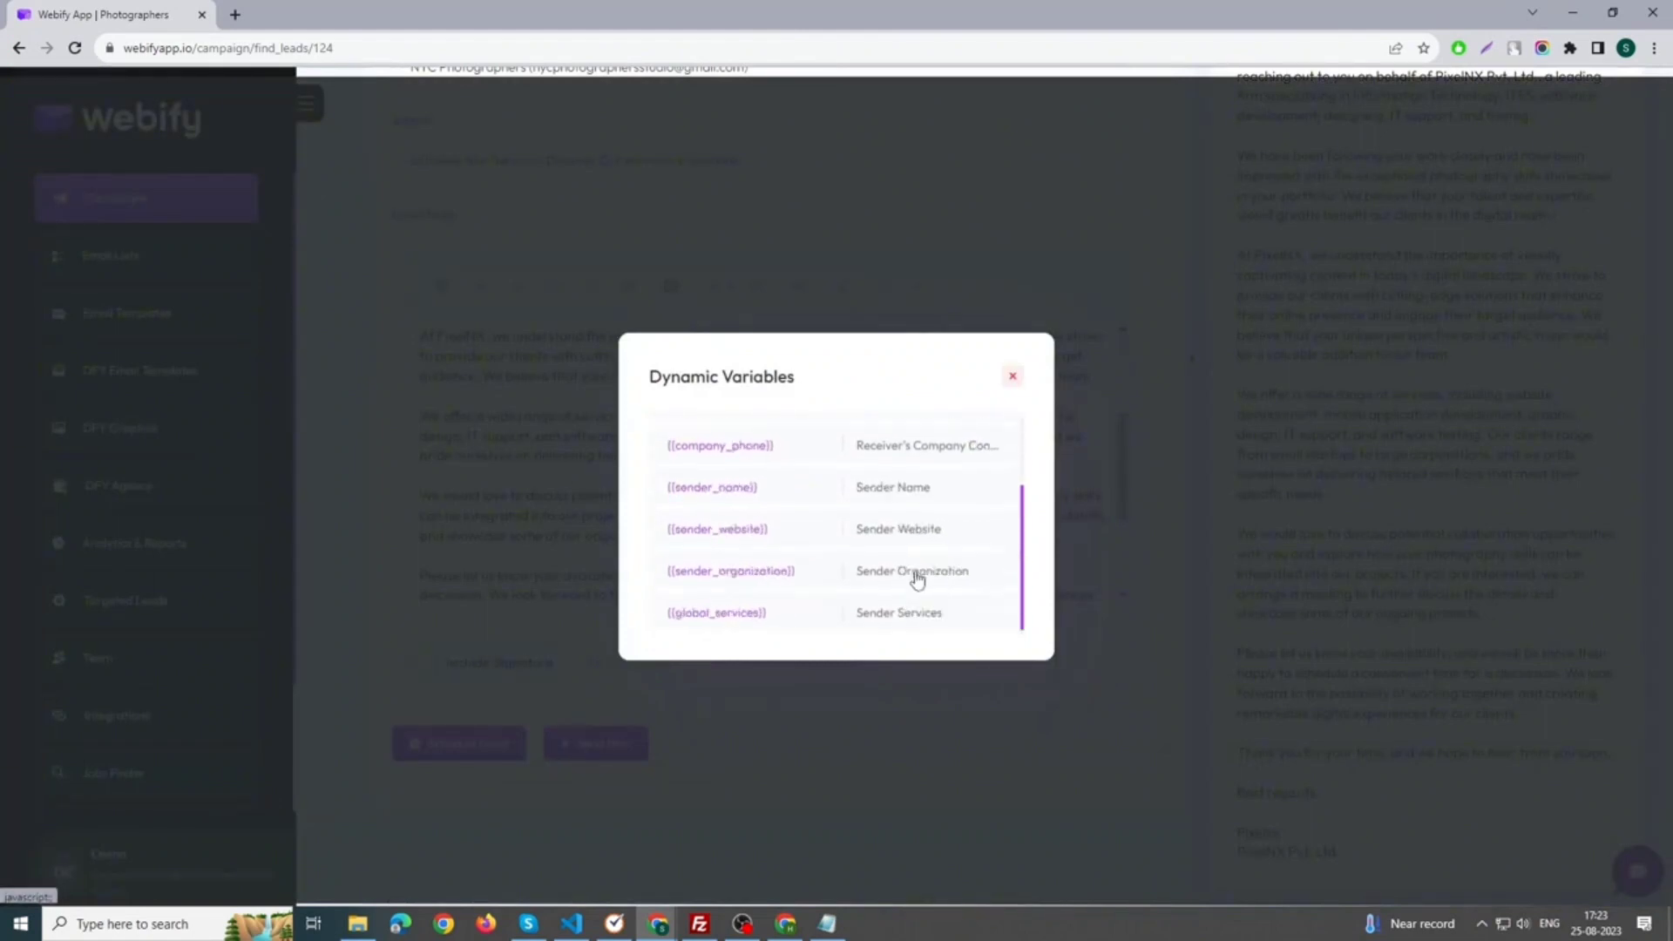
scroll(828, 471, up, 3)
click(1013, 376)
scroll(967, 304, up, 5)
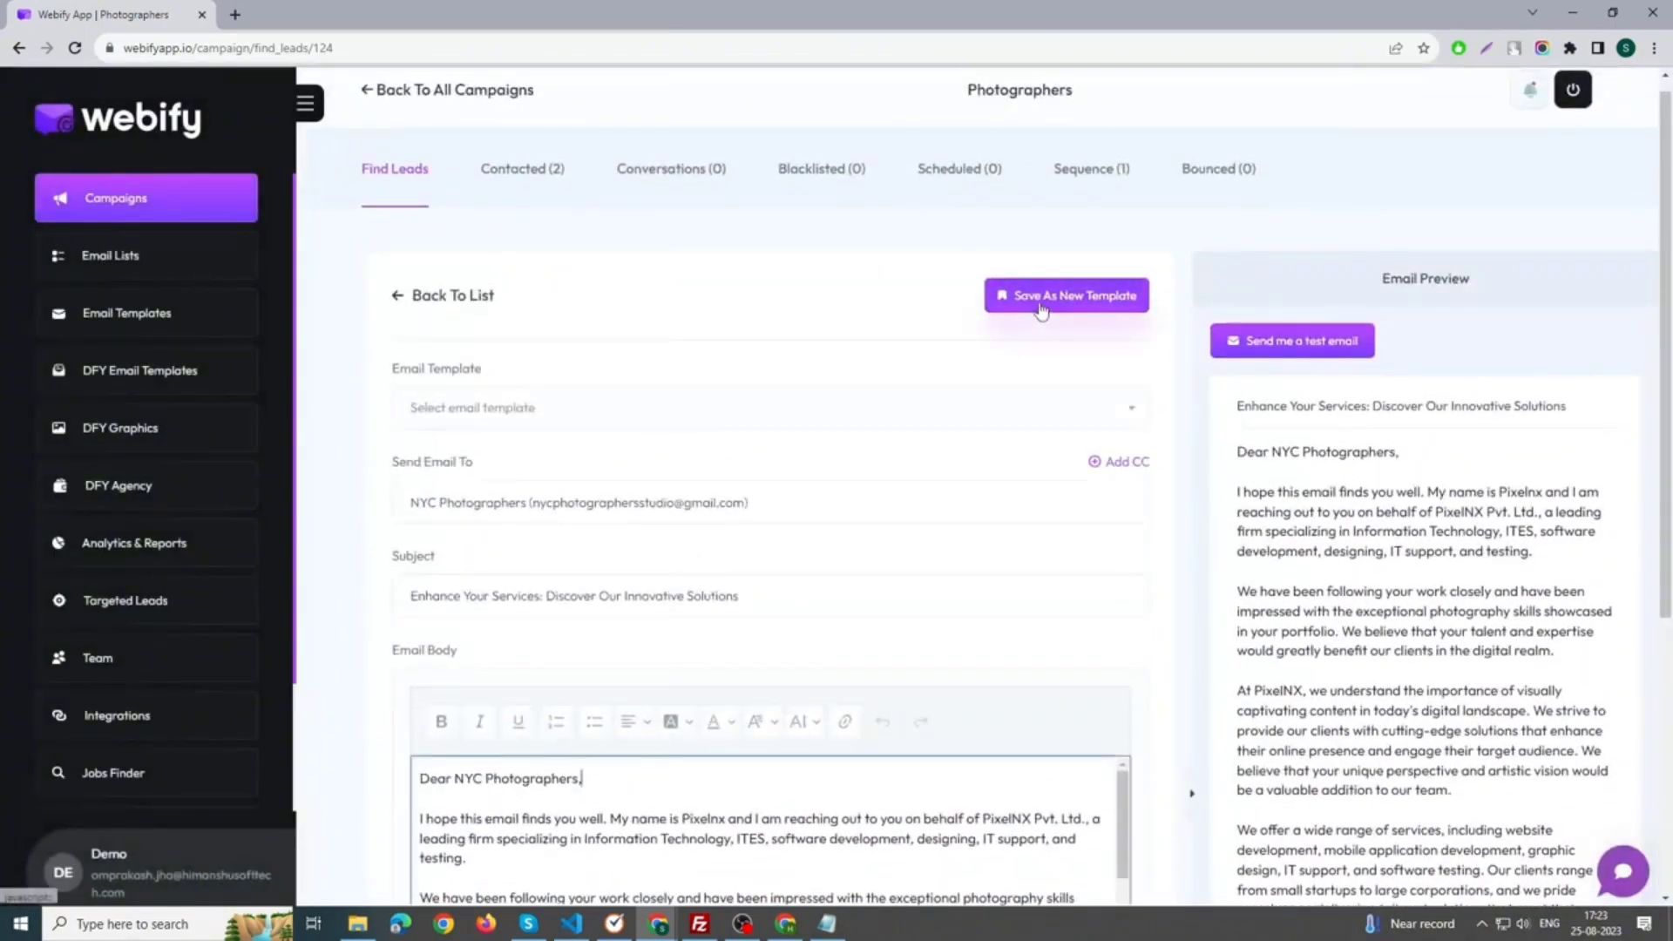
Cancel saving as a new template and load the 'Tme - 1' template instead
click(1044, 307)
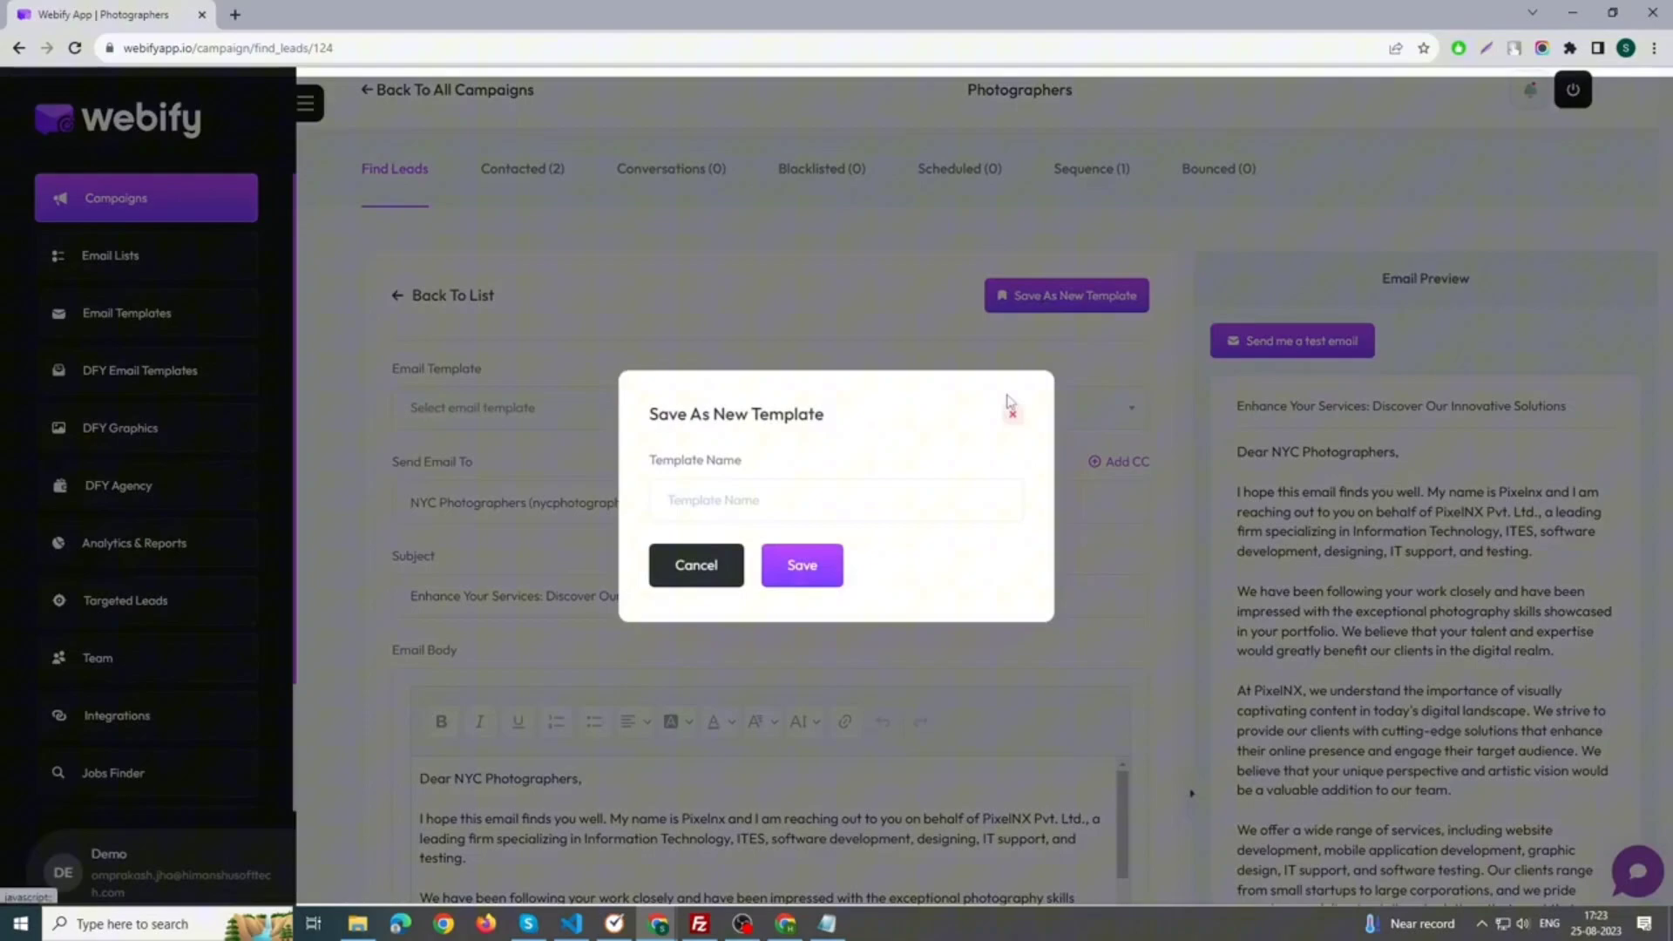
click(1014, 417)
click(605, 421)
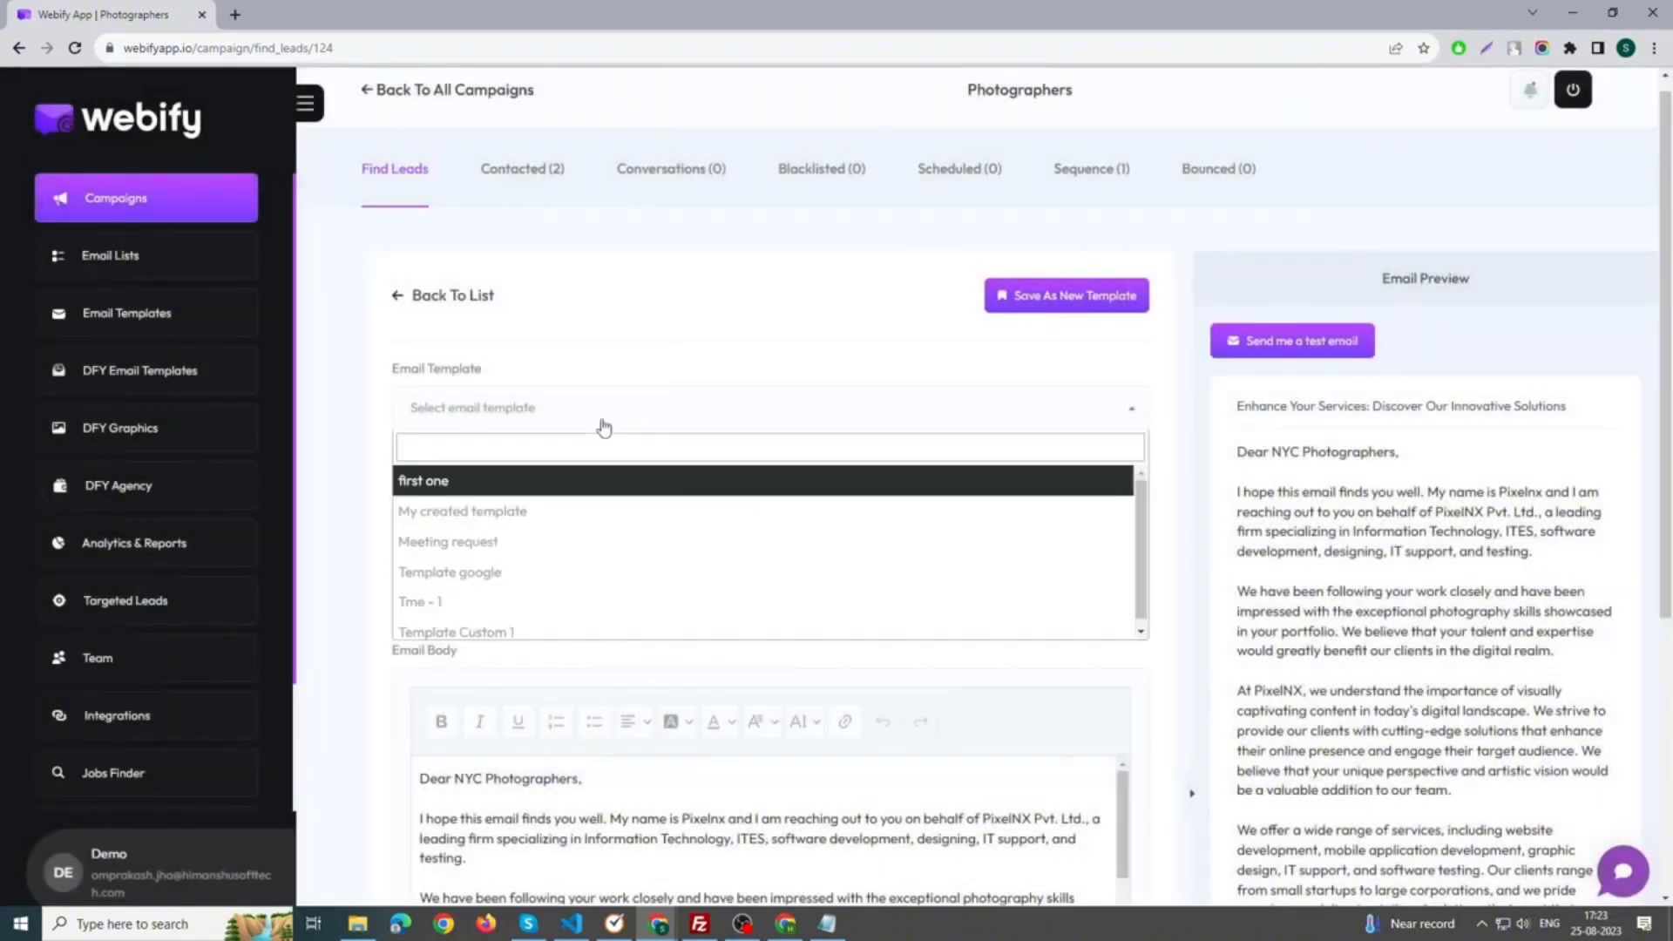
click(504, 602)
scroll(733, 524, down, 5)
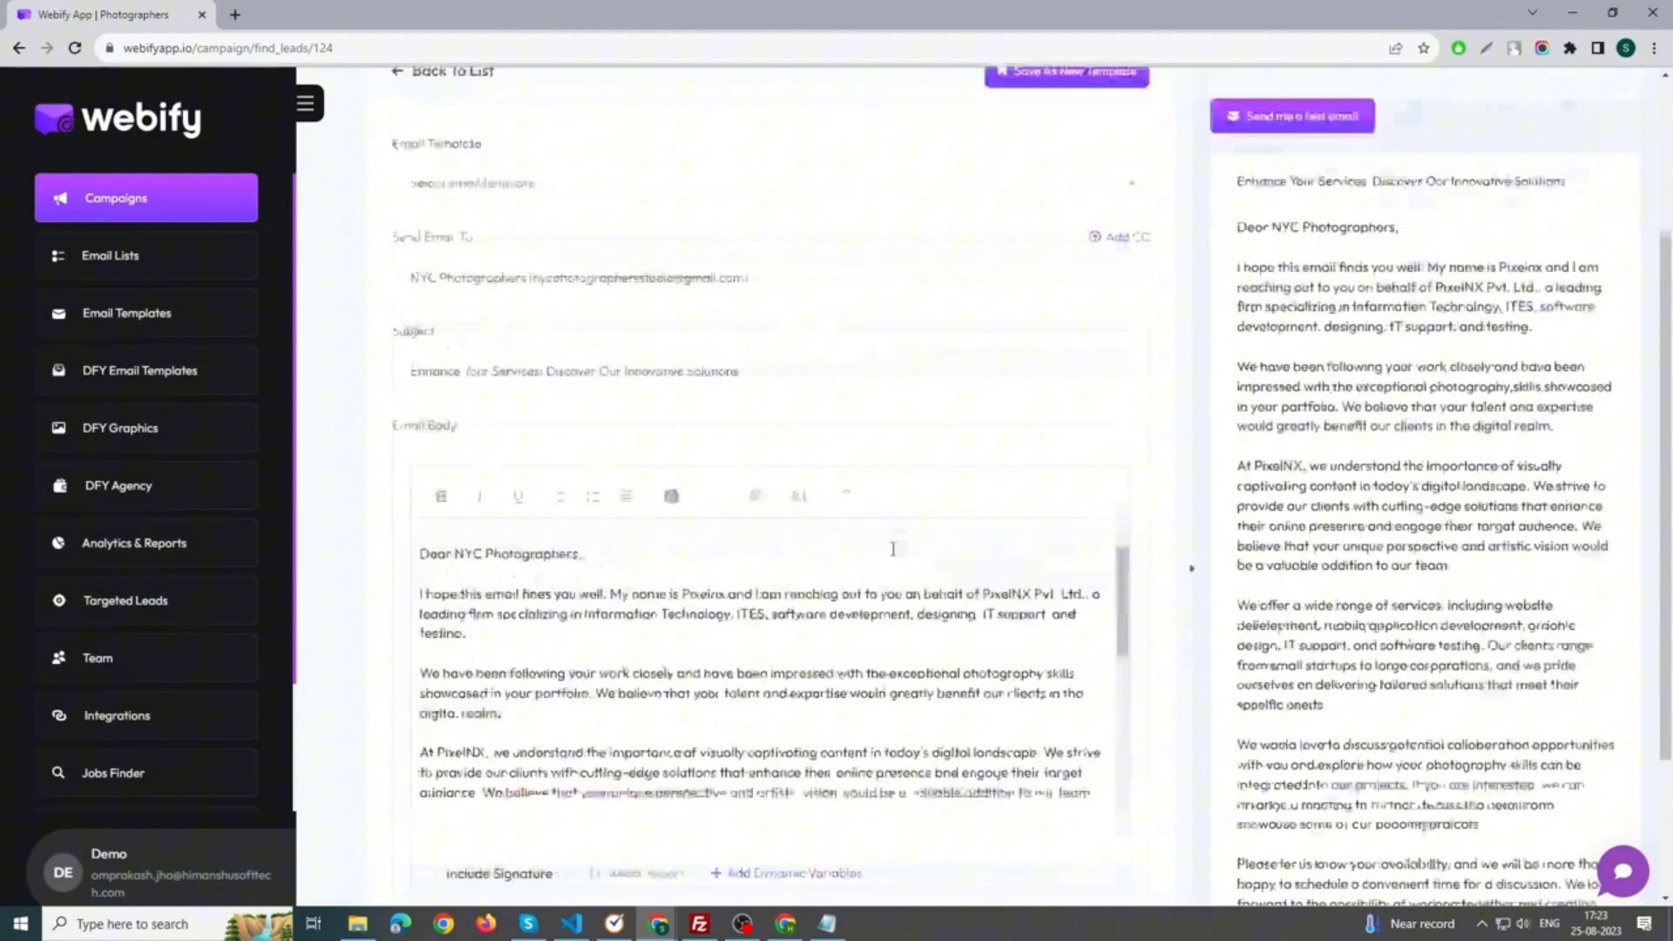
scroll(790, 581, down, 2)
scroll(758, 666, down, 1)
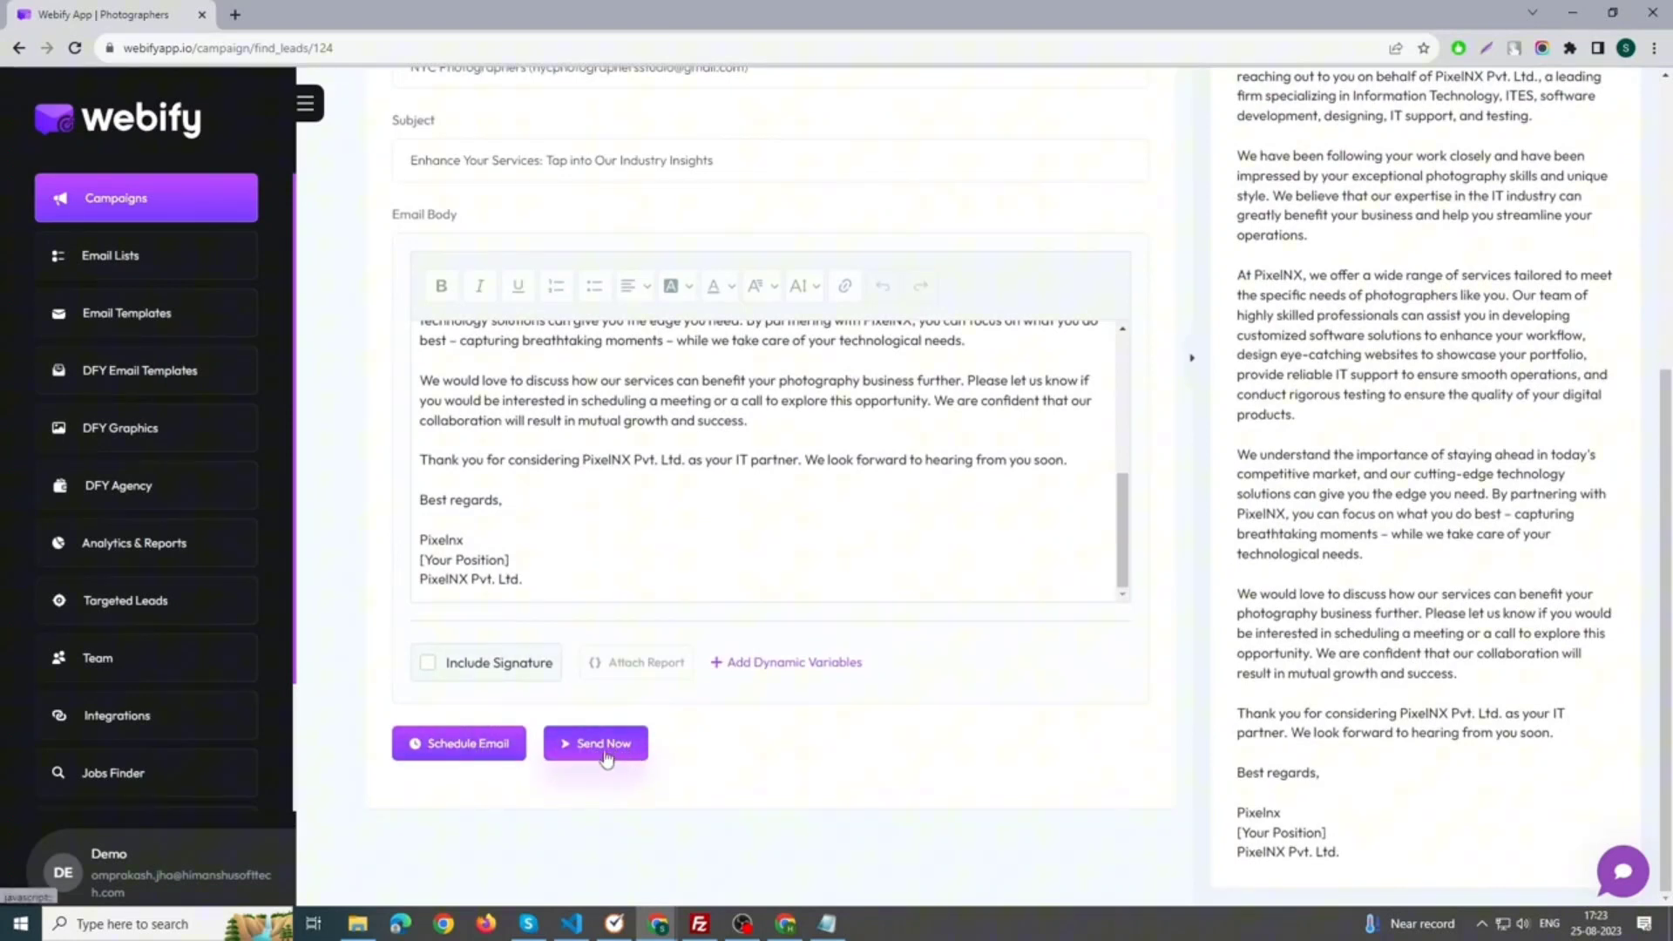
Schedule the NYC Photographers email for 24/08/2023 01:00 PM with its UTC offset
click(473, 747)
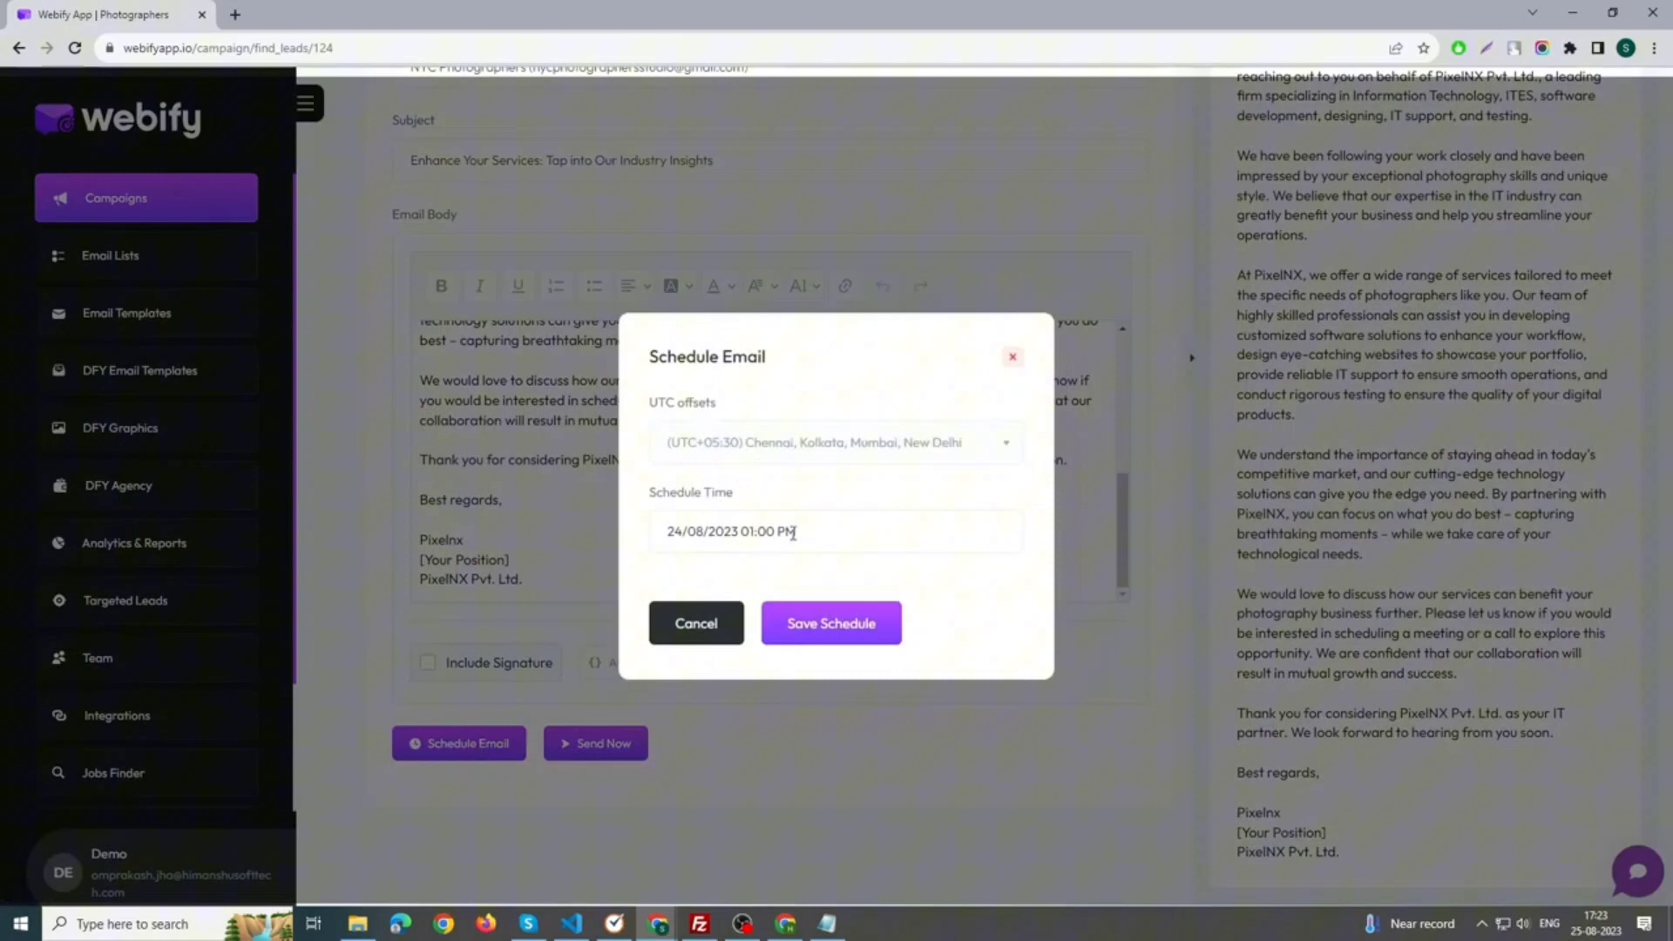
click(744, 536)
click(937, 596)
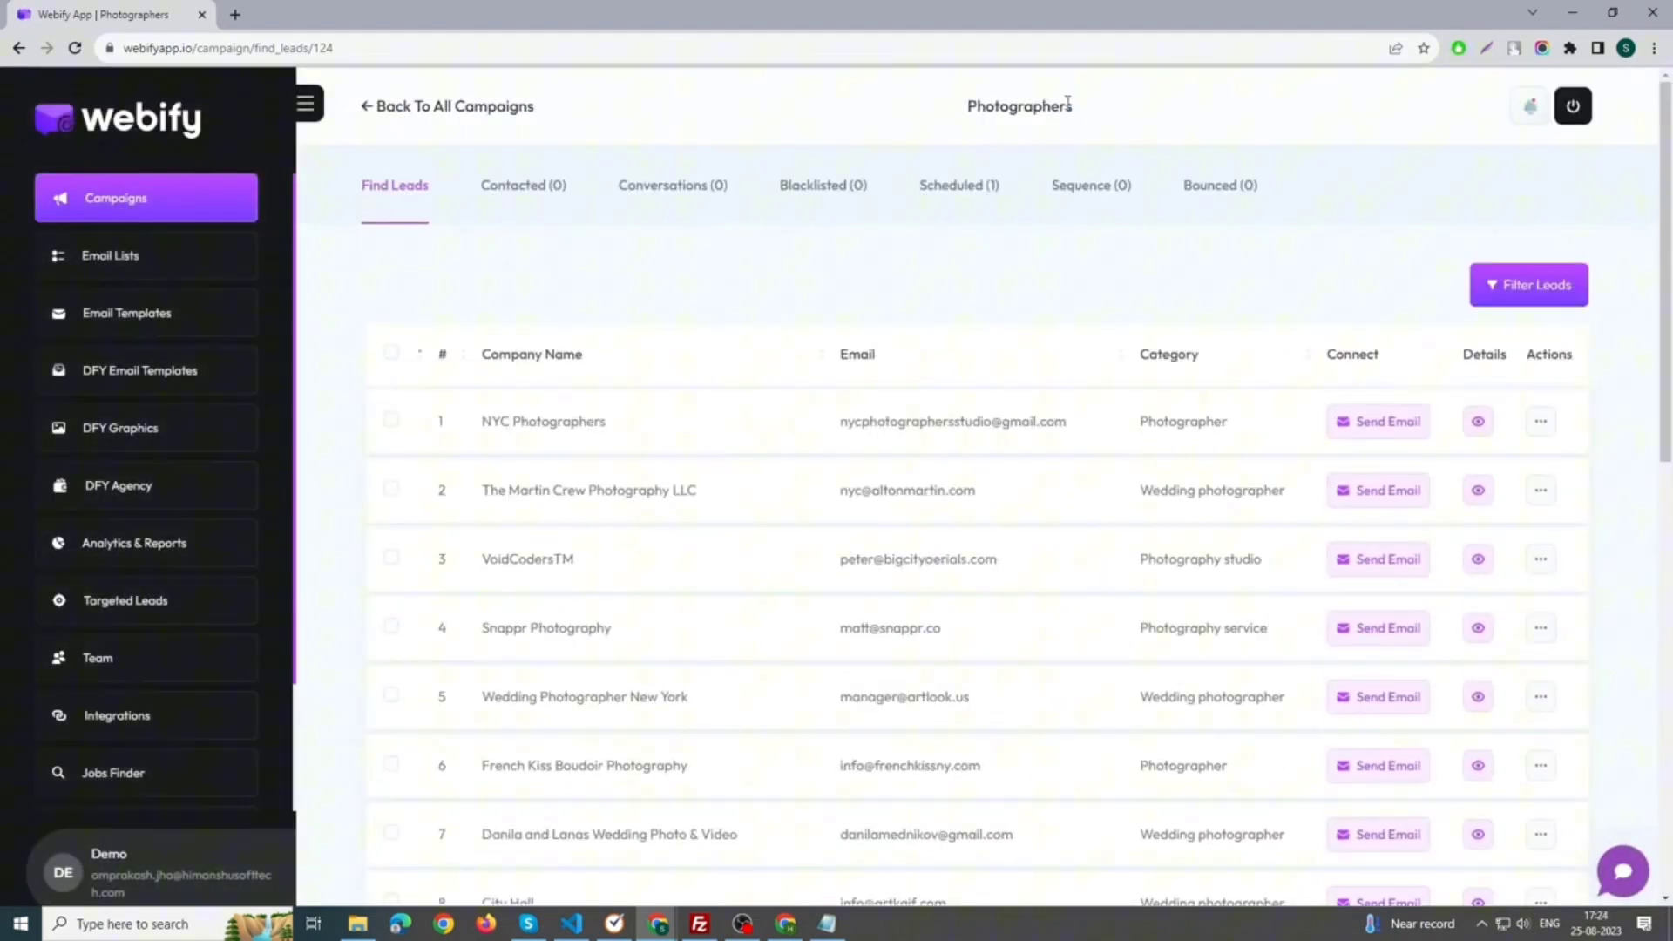
click(969, 201)
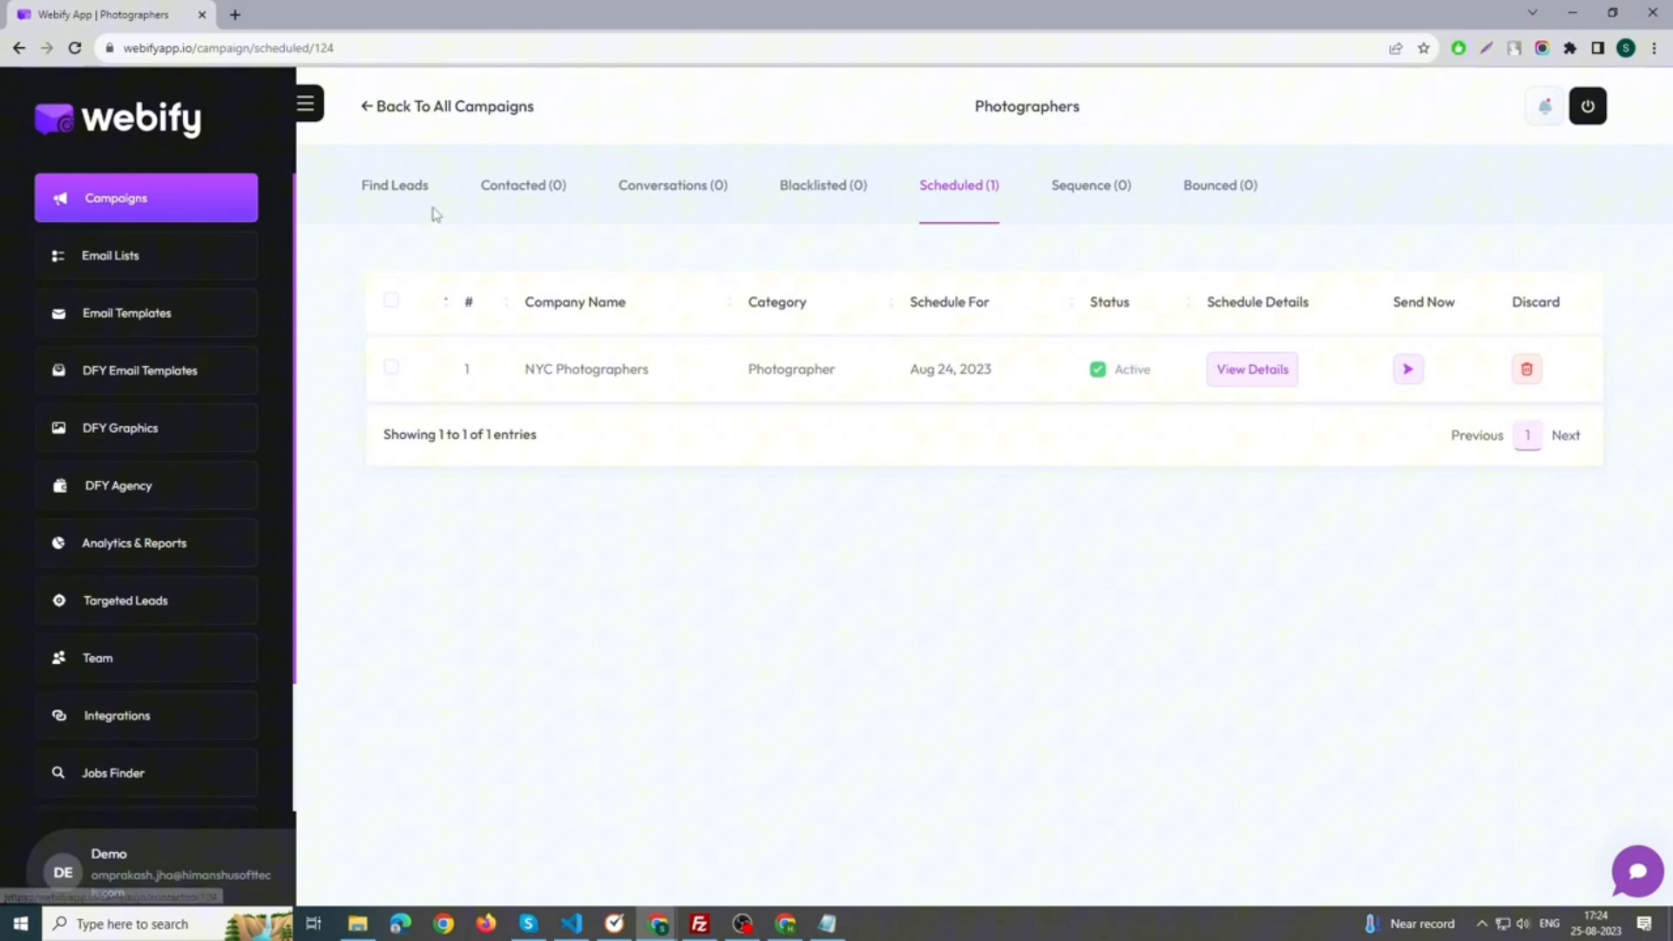
click(405, 195)
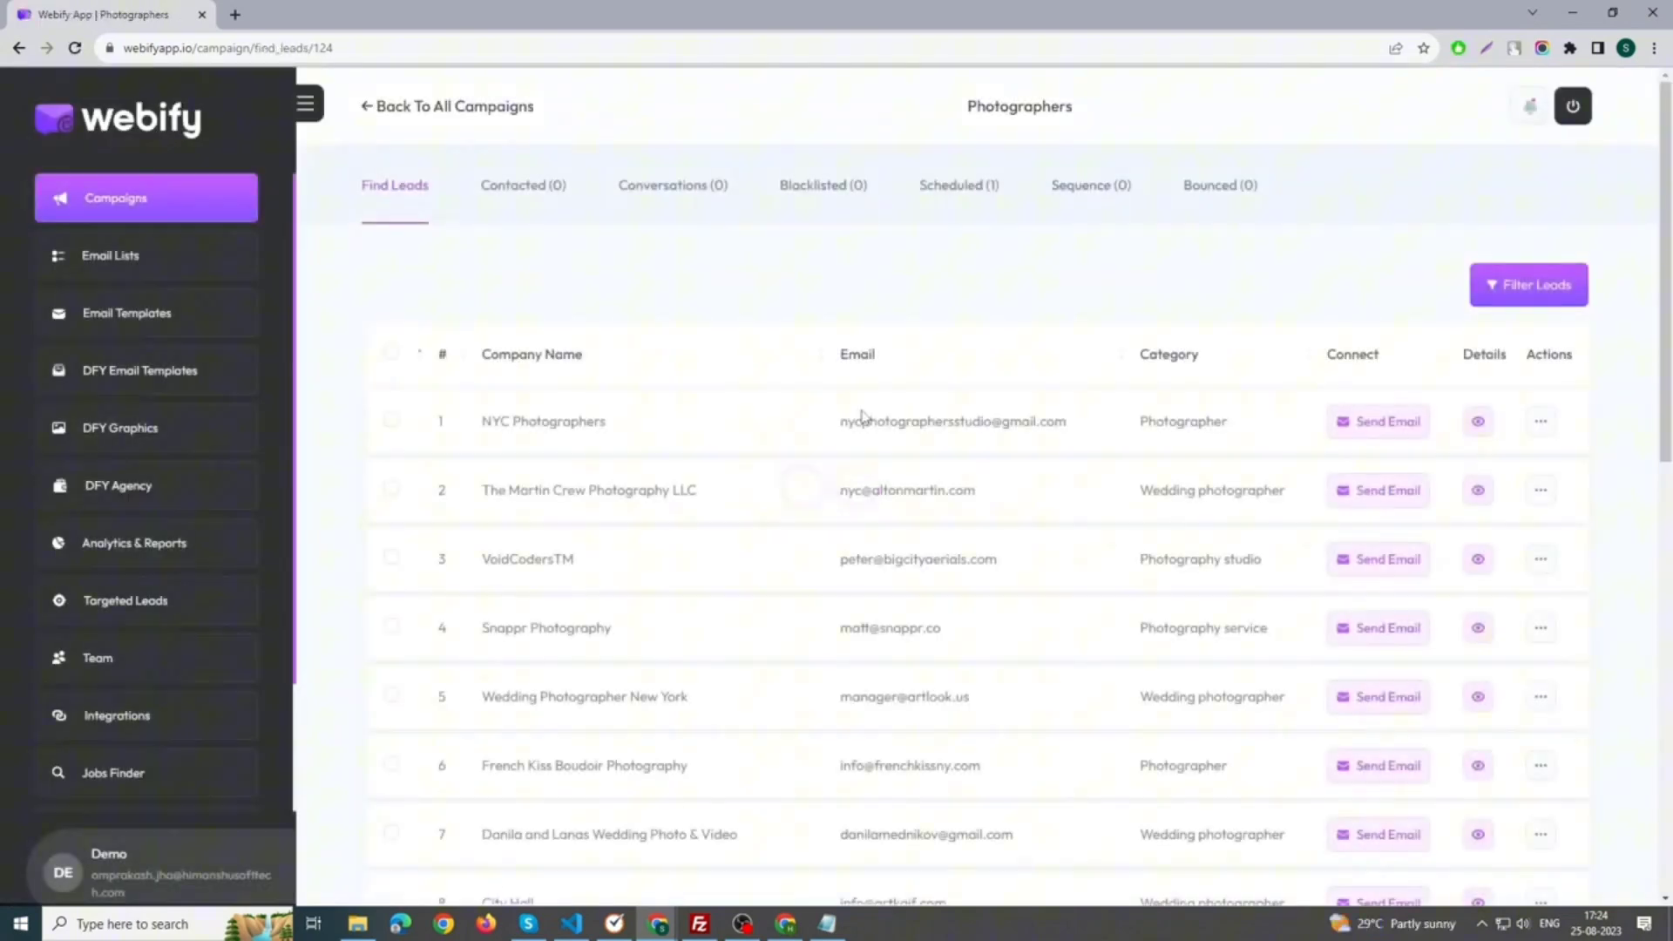
Compose an email from the NYC Photographers row and send it immediately
click(1356, 423)
scroll(780, 451, down, 2)
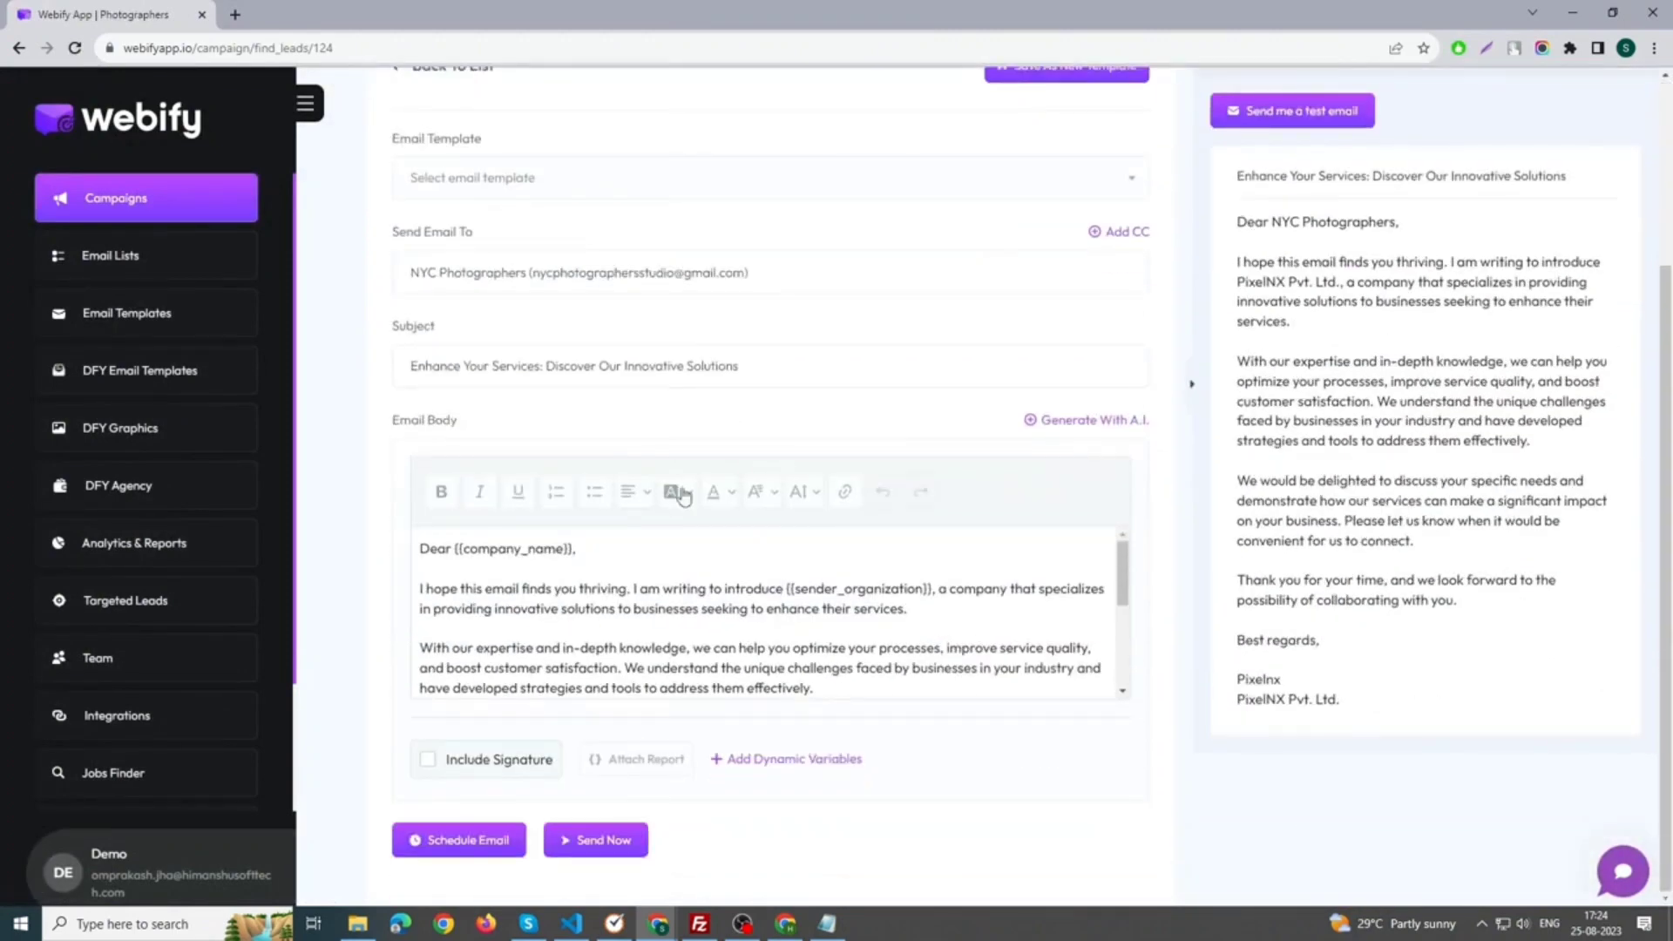
click(599, 841)
scroll(1221, 422, up, 2)
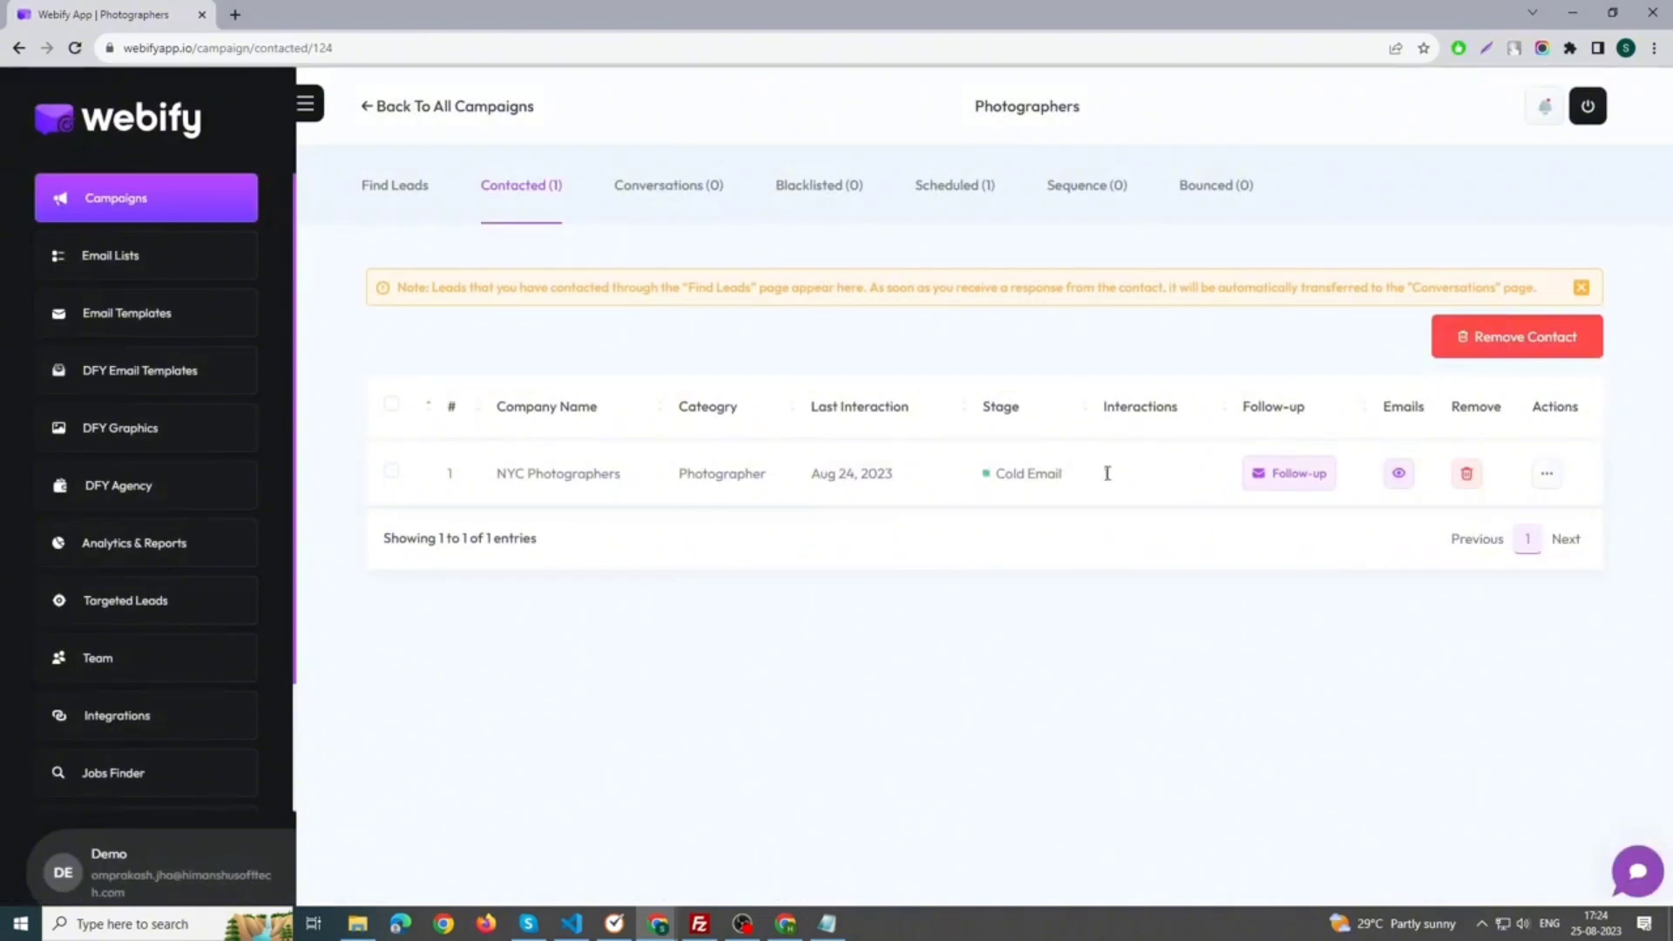
Send NYC Photographers a follow-up from 'My created template' and check the Contacted list
click(1299, 484)
scroll(580, 575, down, 2)
click(578, 576)
scroll(575, 460, up, 1)
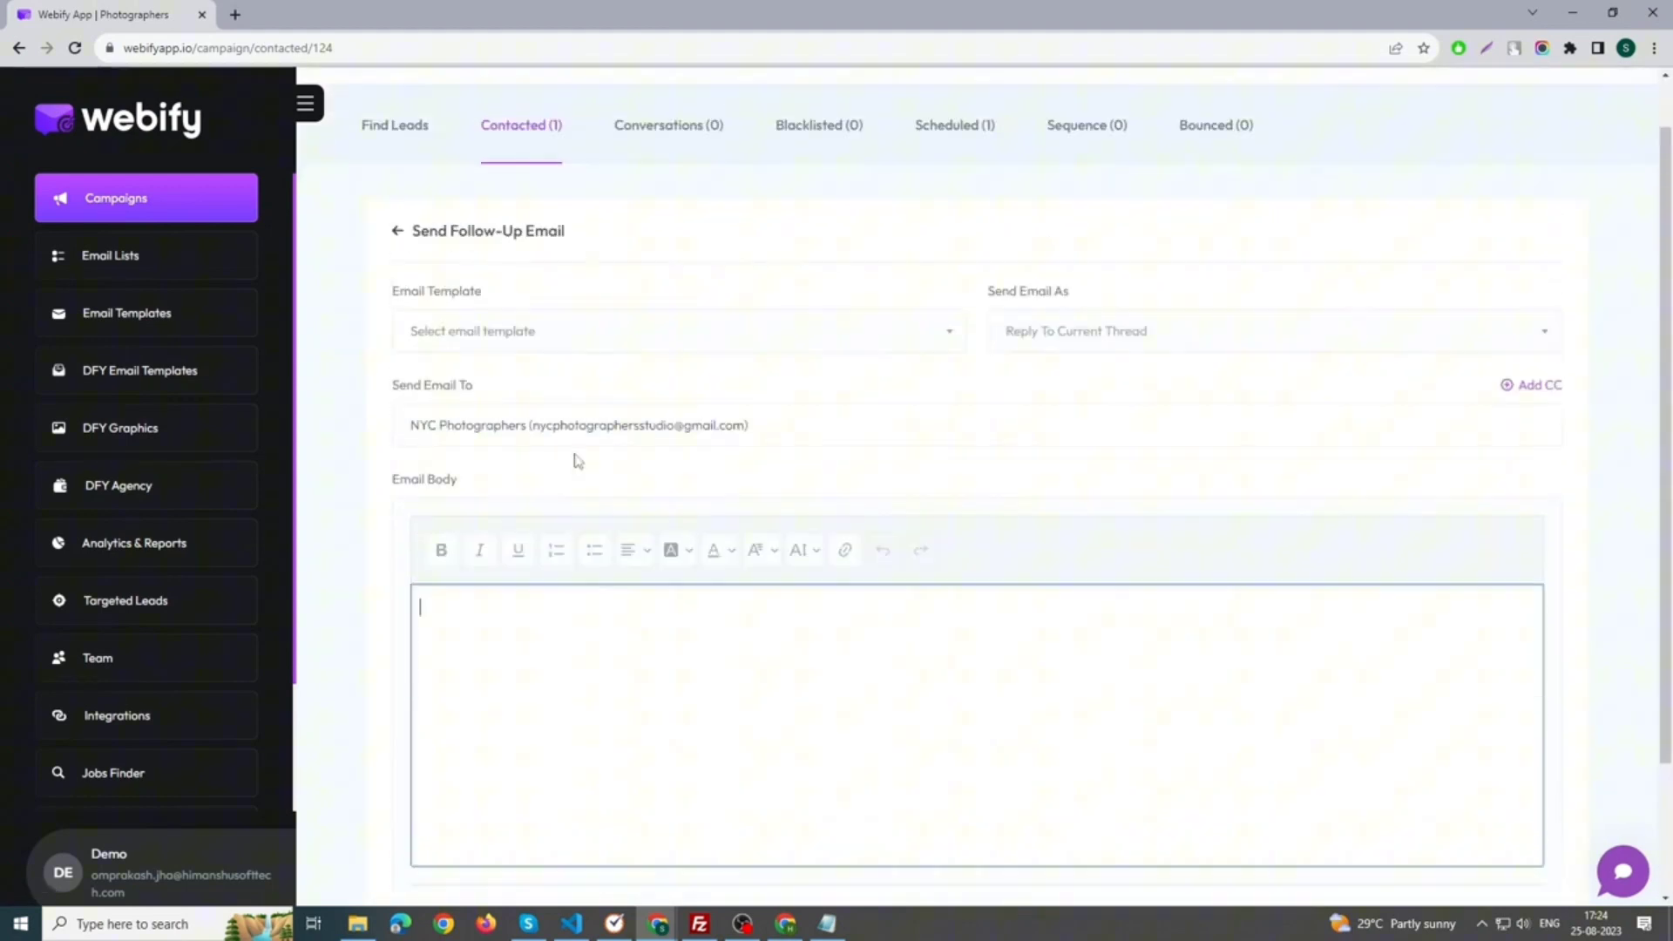
scroll(576, 460, down, 1)
click(586, 164)
click(531, 266)
drag(660, 461, 483, 432)
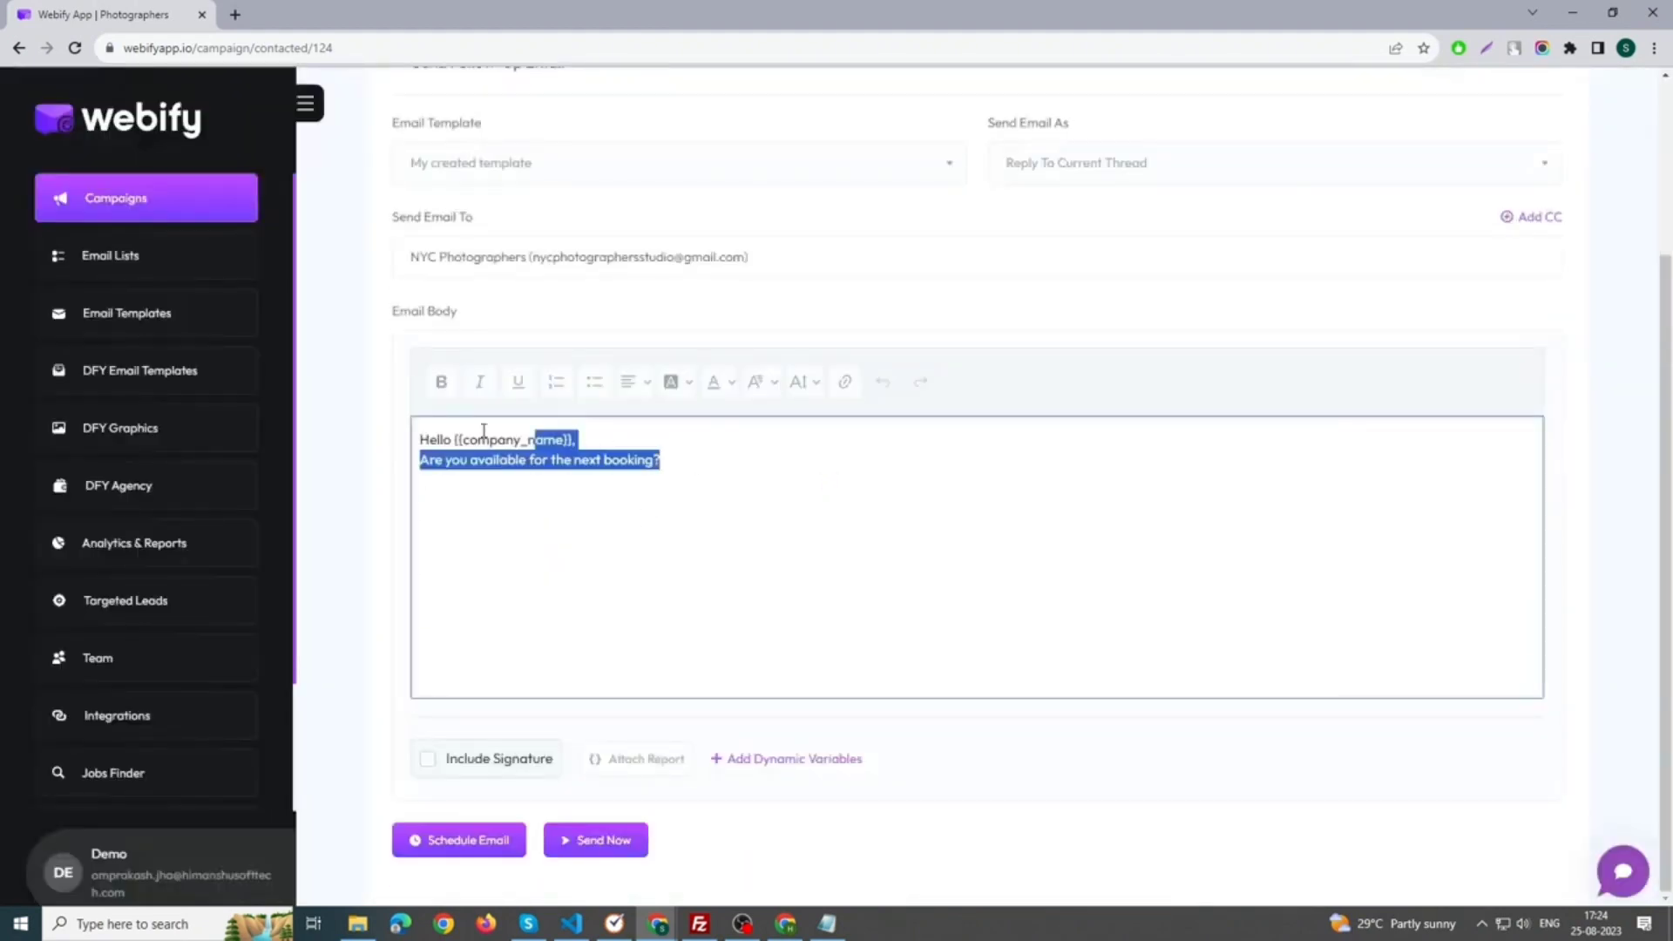
click(718, 579)
click(608, 844)
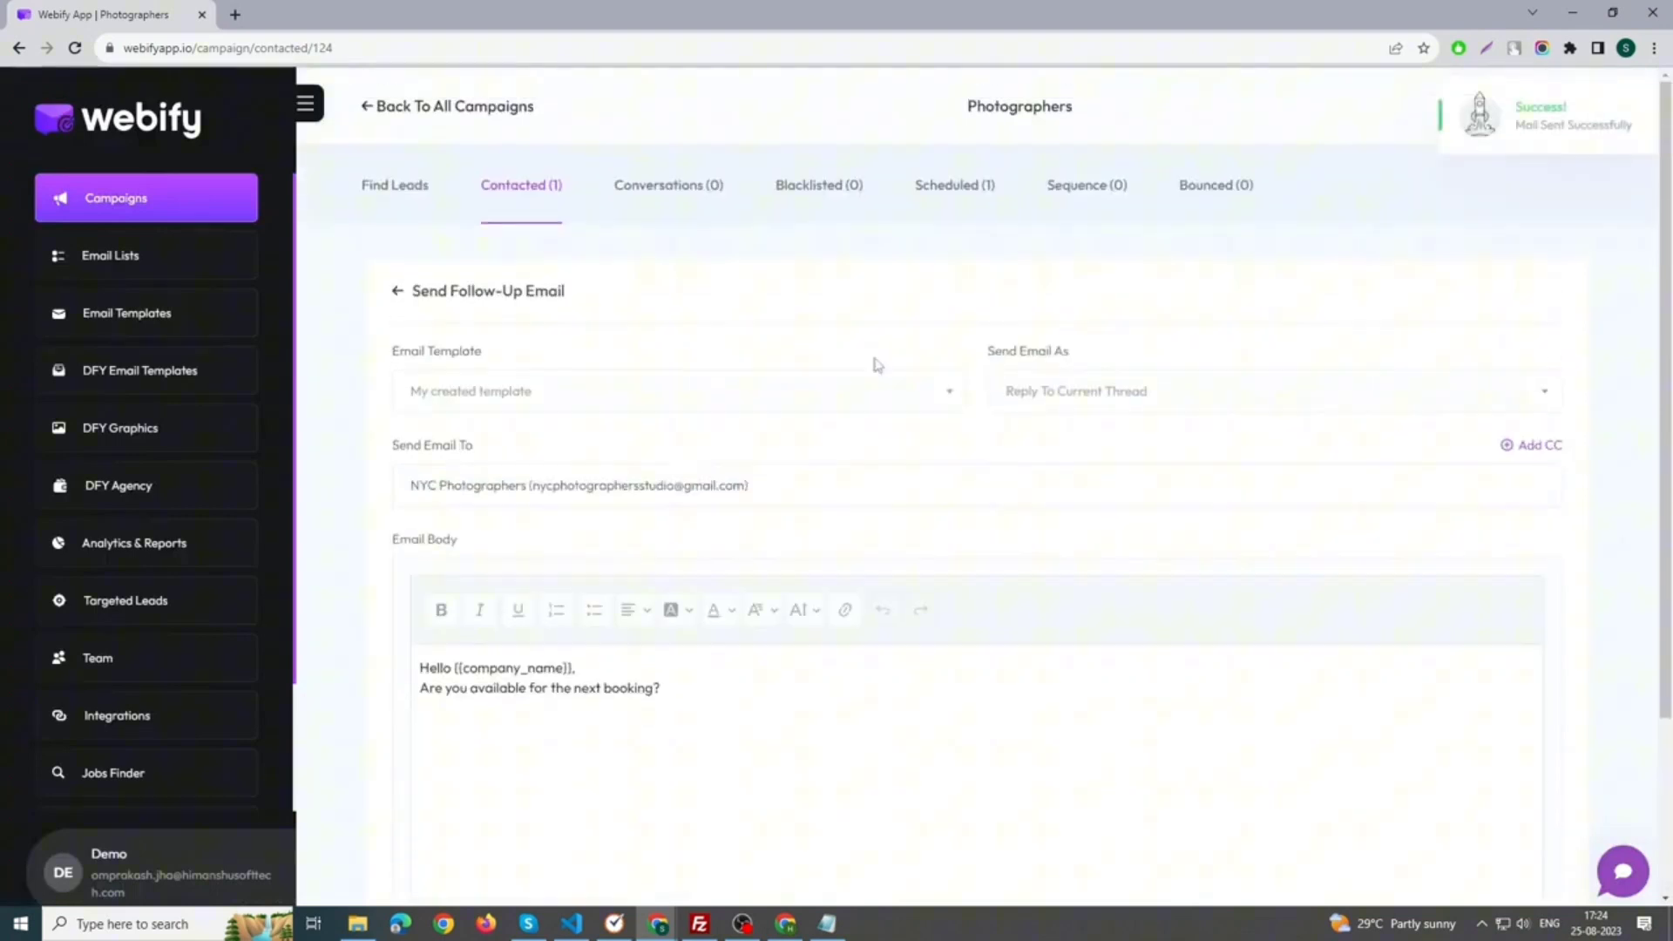
click(533, 206)
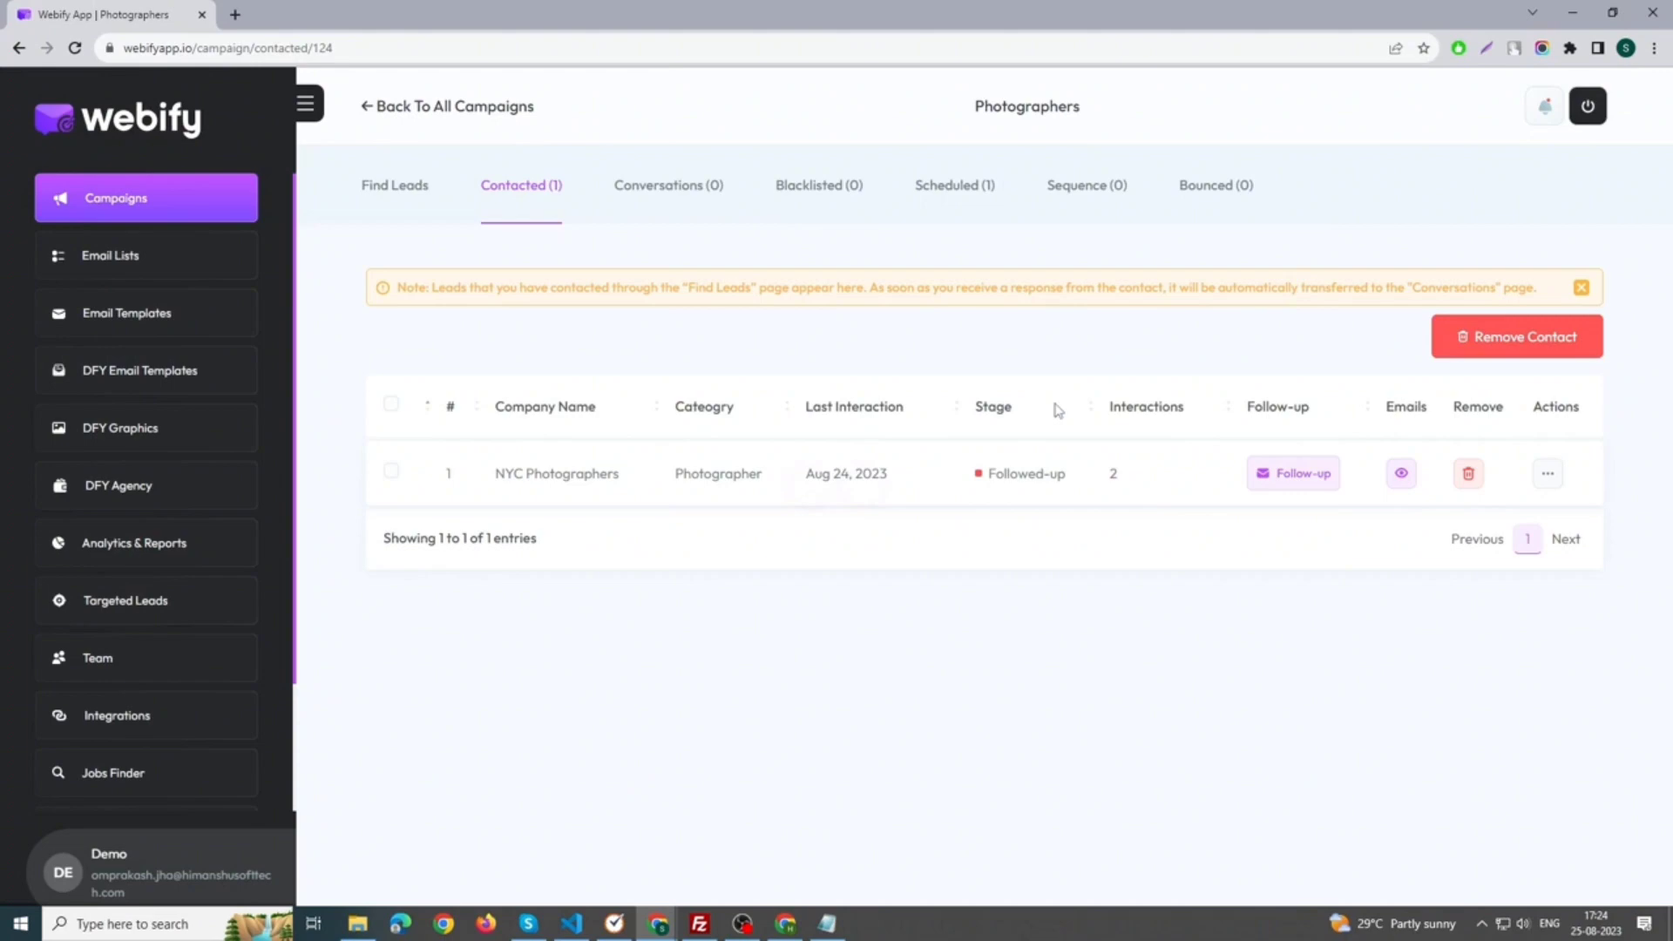
Check NYC Photographers' two sent emails, then view the empty Conversations and Sequence lists
click(1402, 476)
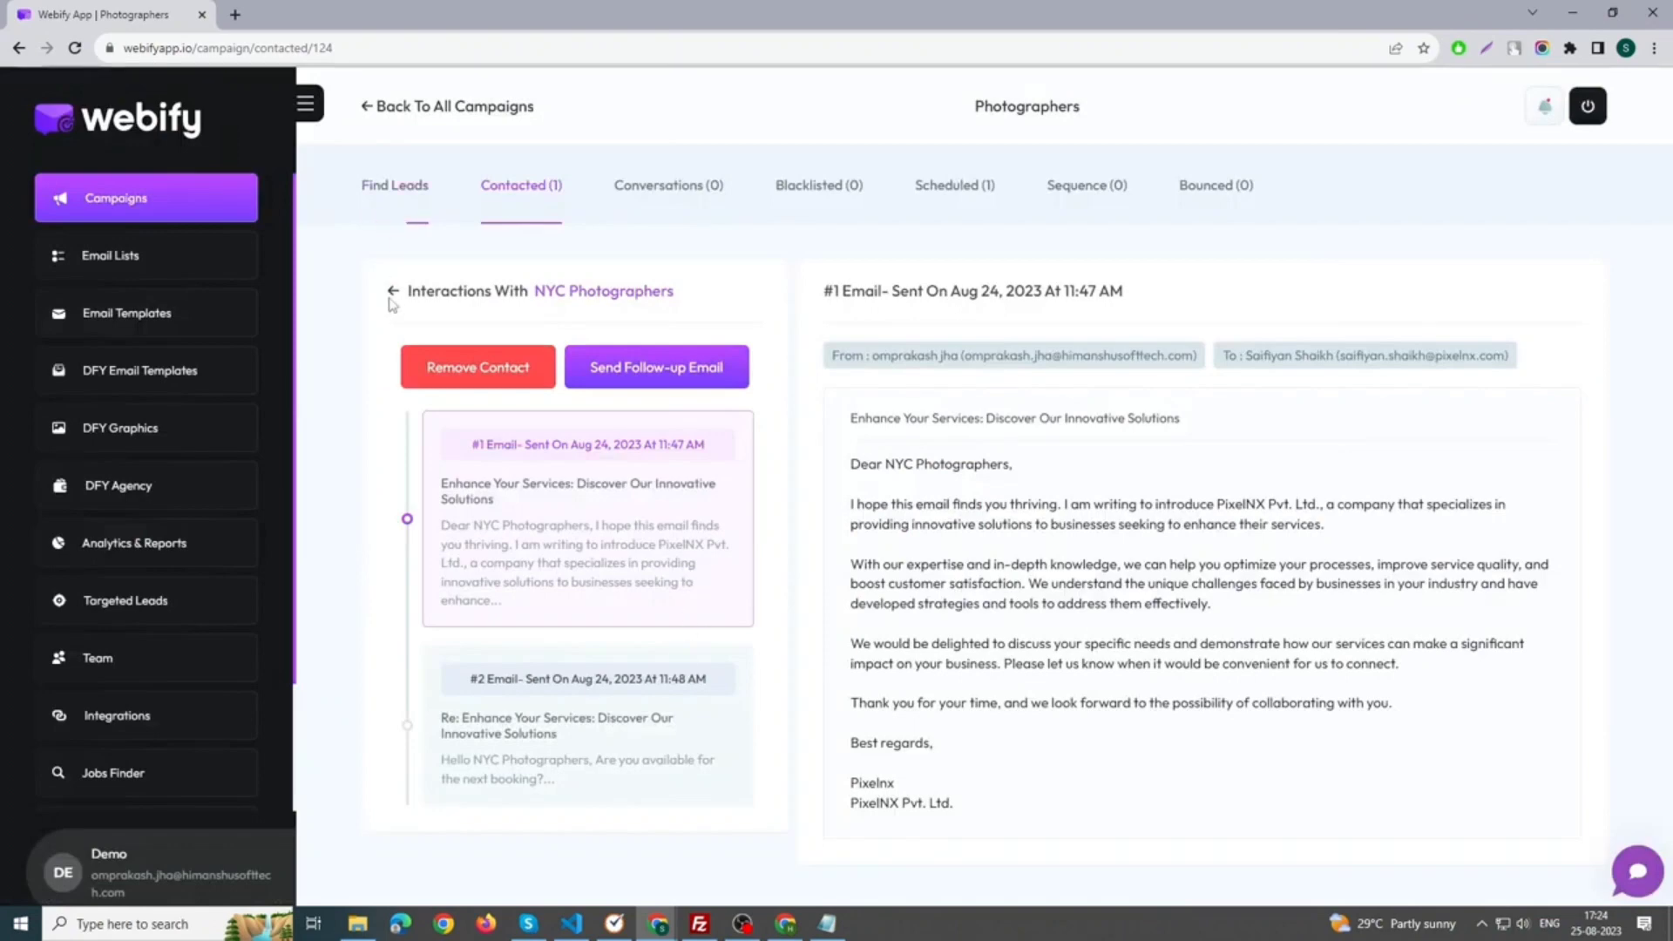
click(392, 291)
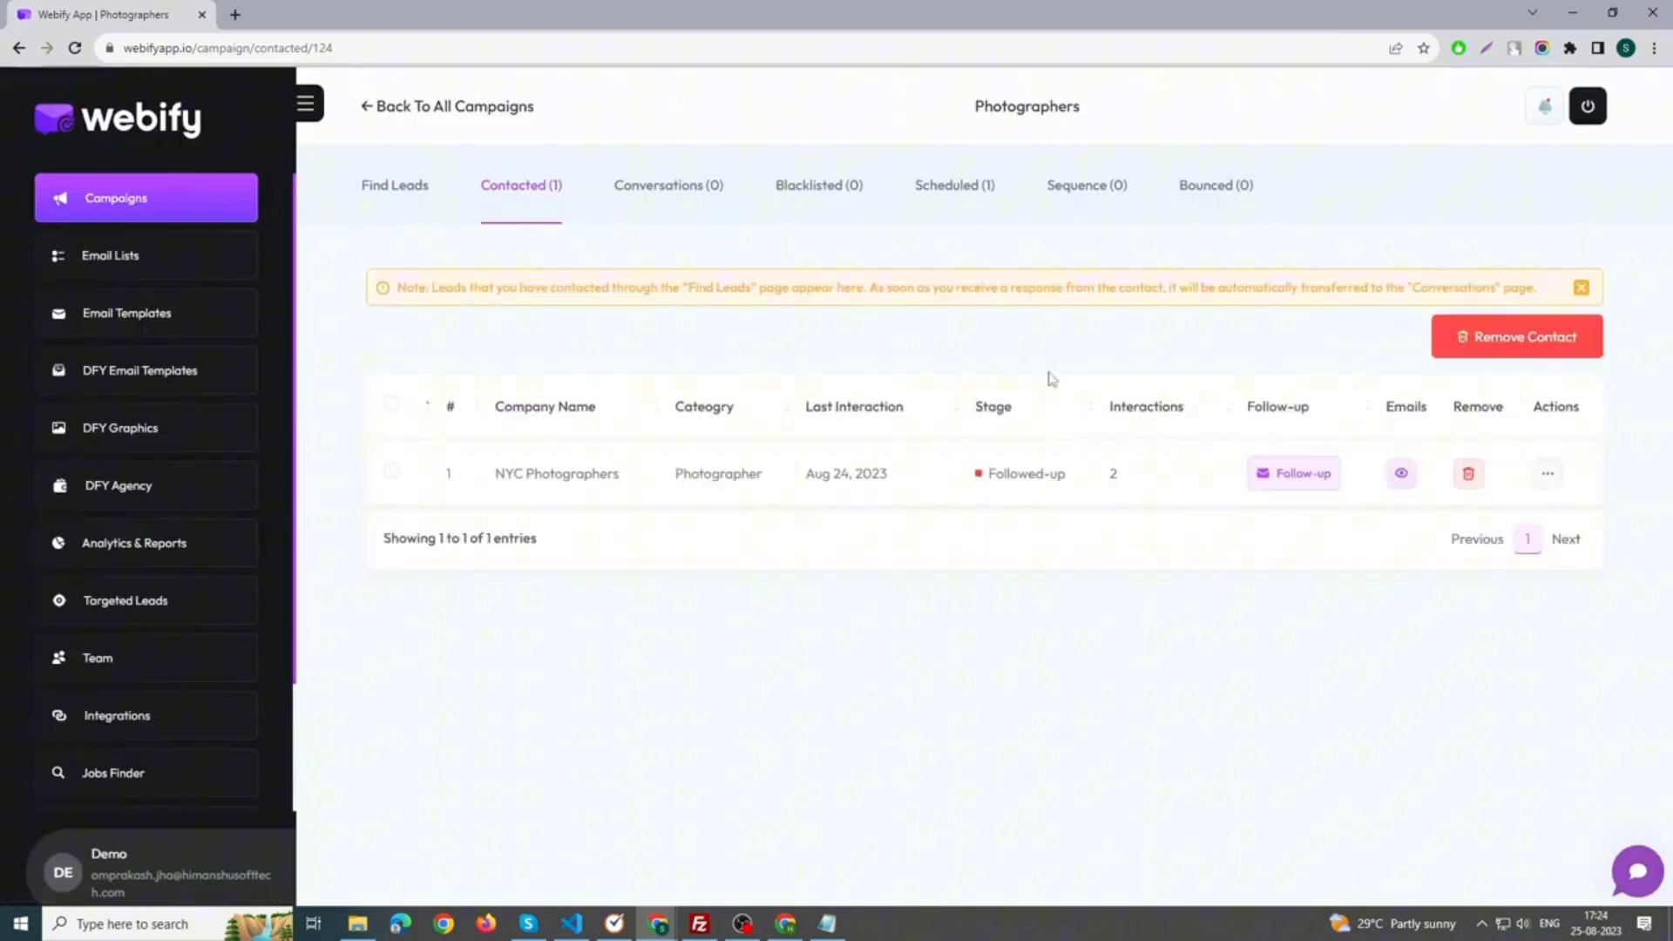
click(681, 193)
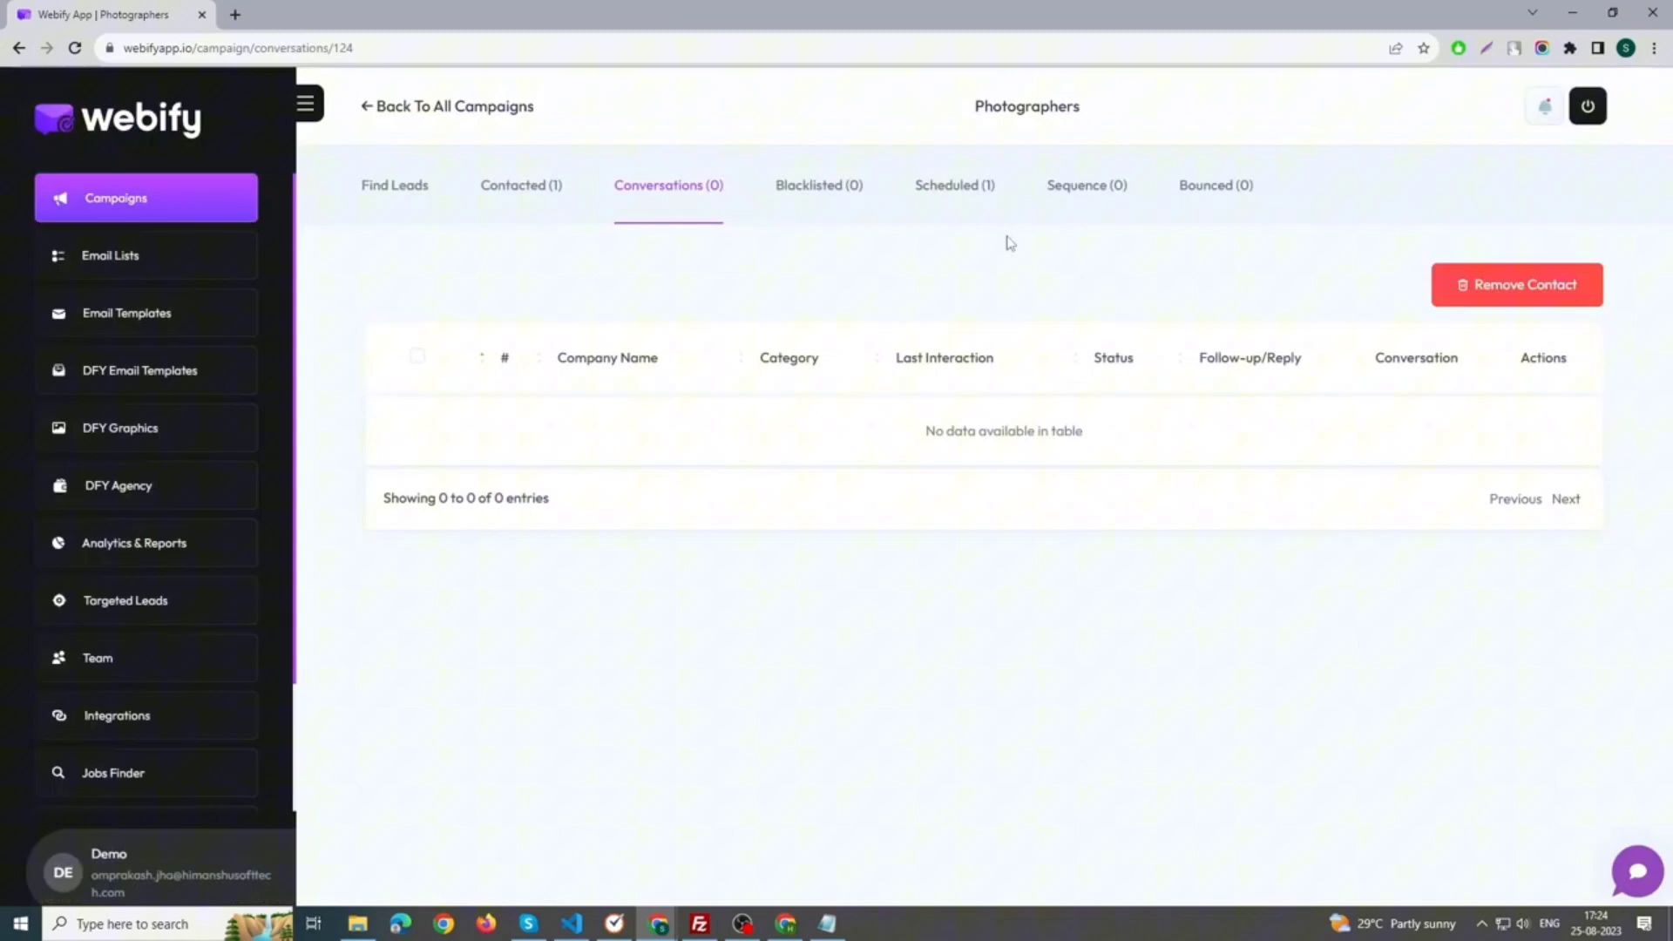
click(1081, 202)
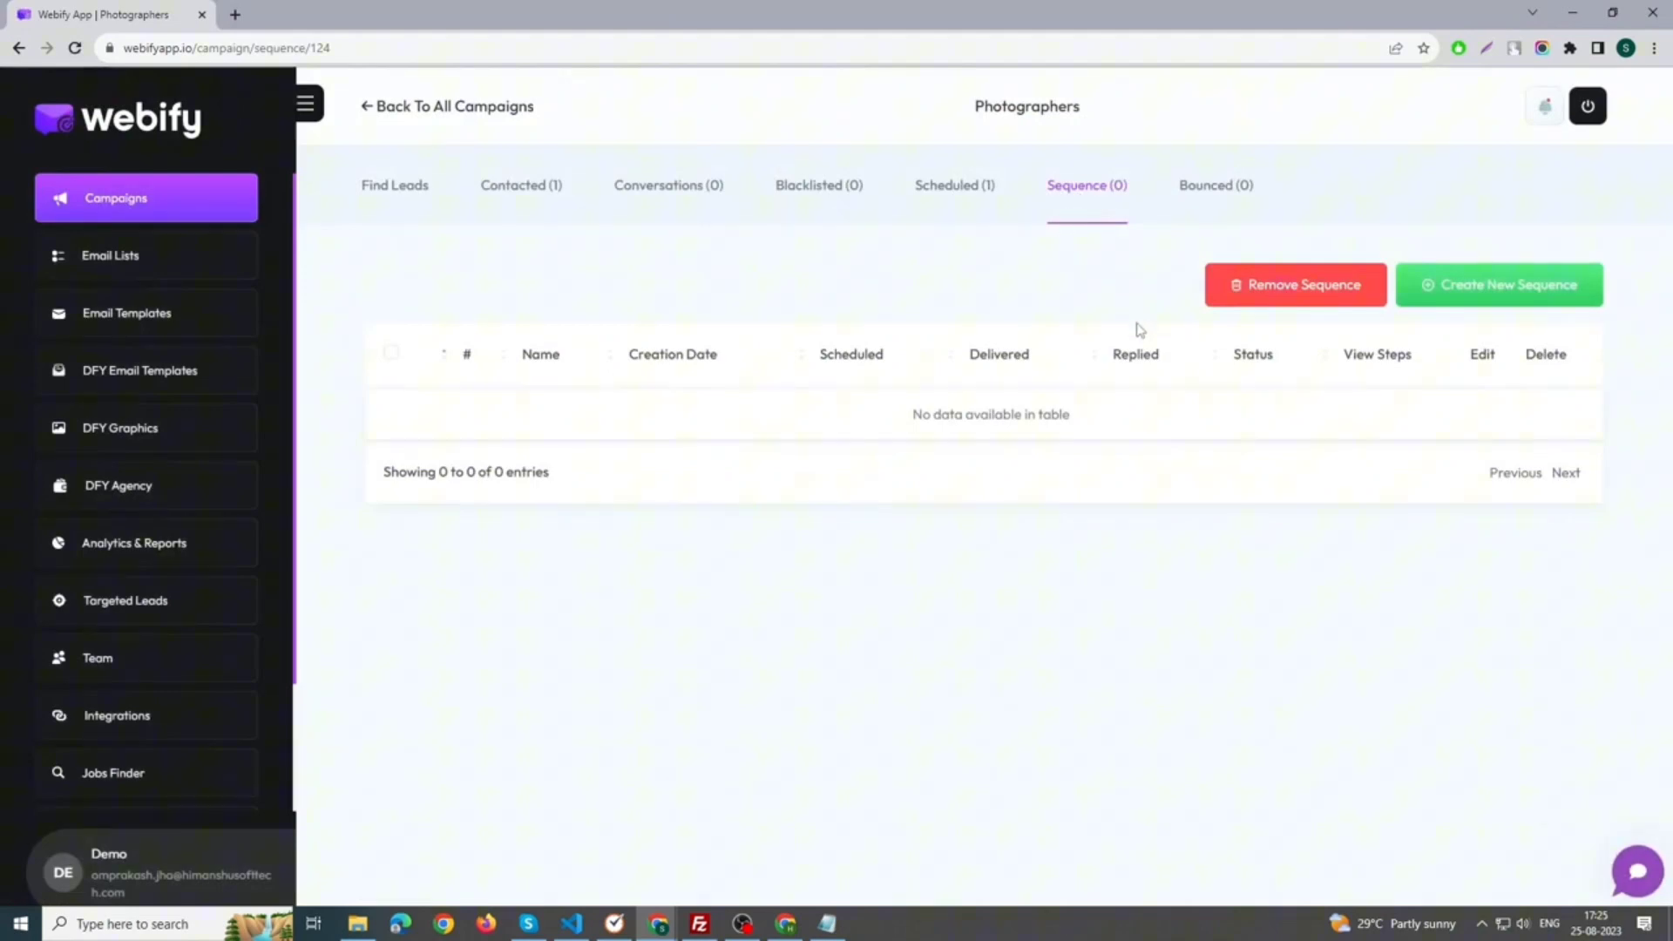
Create a sequence named 'Marketing sequence' with a 02:00–12:00 time slot
click(1477, 291)
click(738, 410)
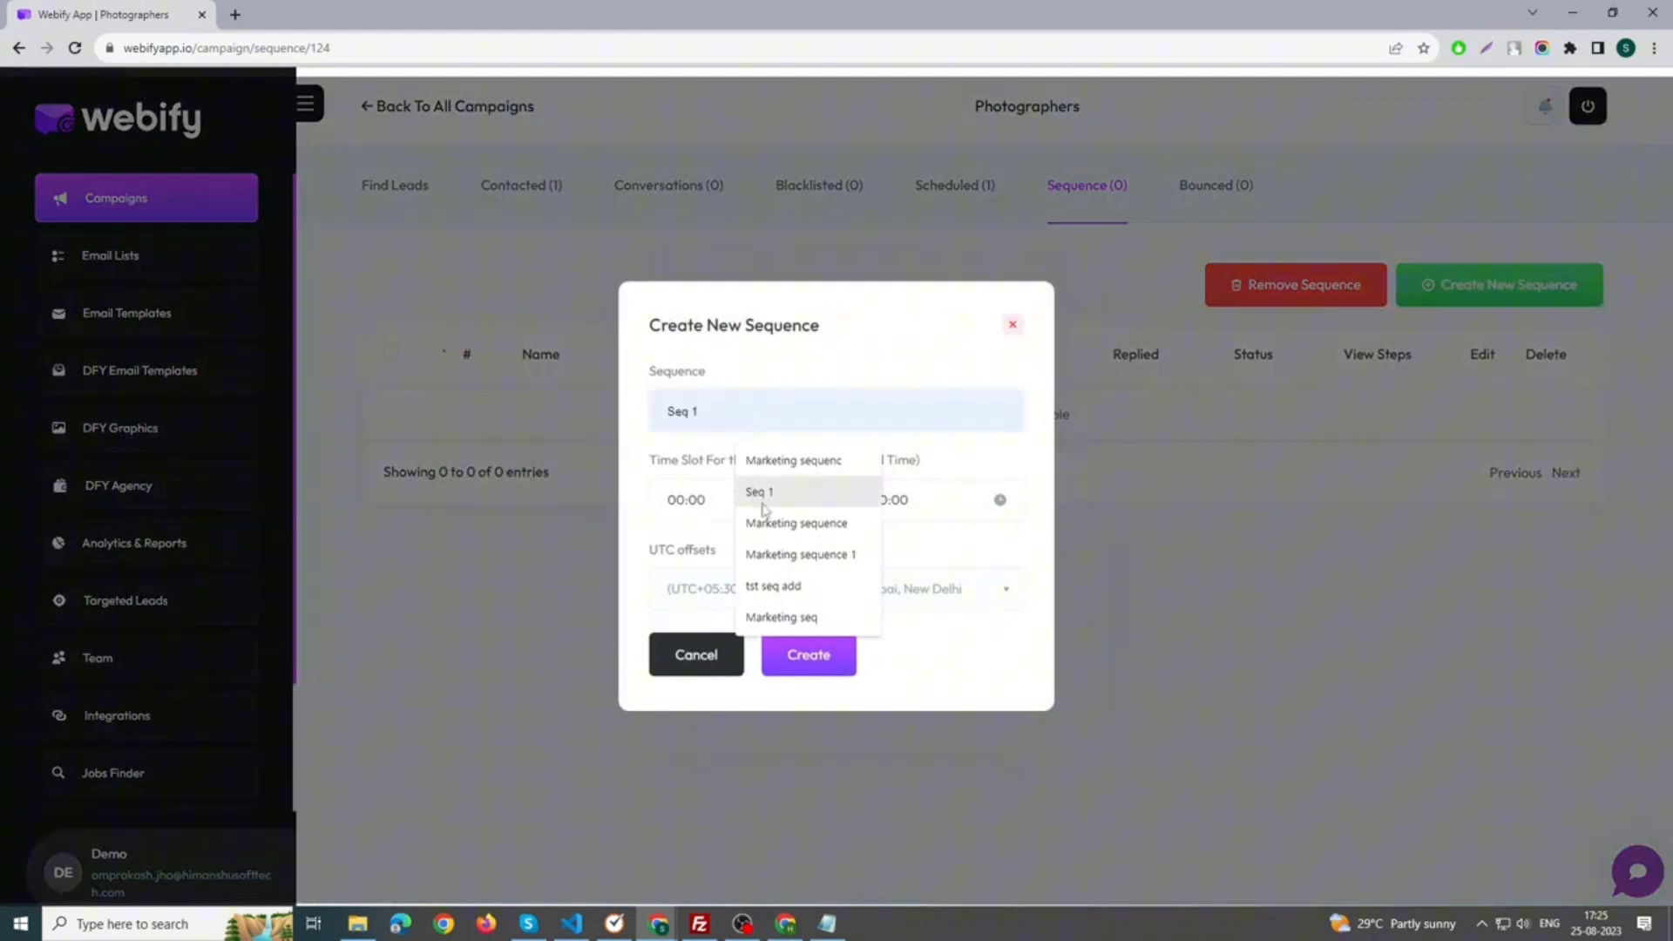
click(796, 523)
click(739, 499)
click(681, 551)
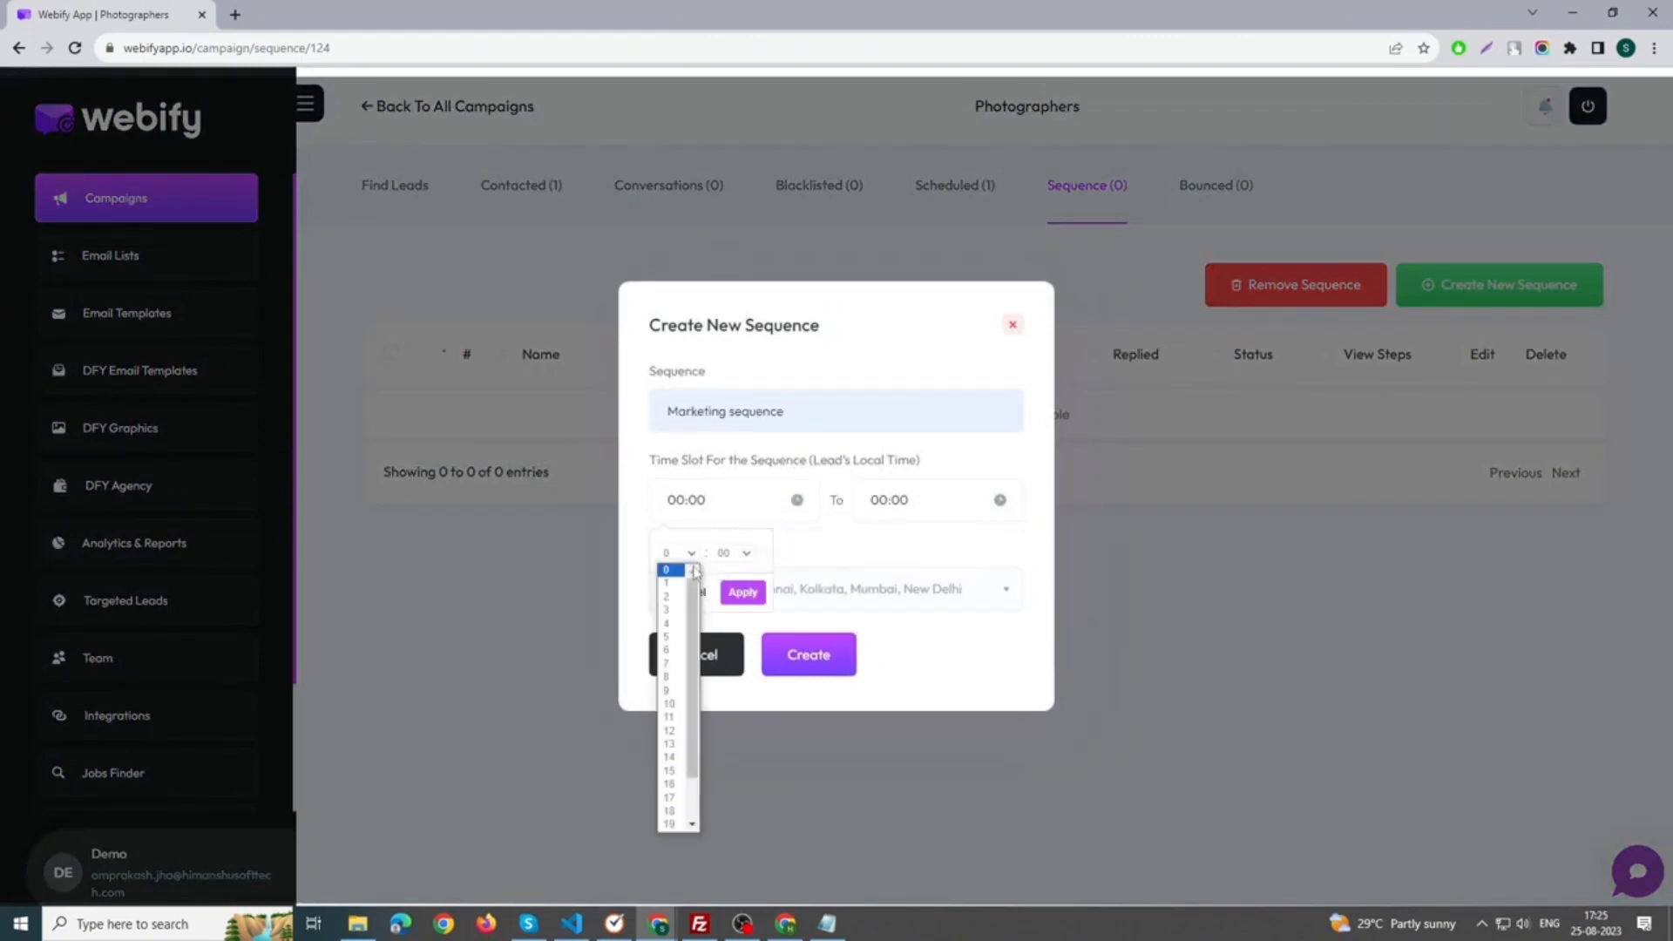
click(679, 608)
click(743, 592)
click(883, 552)
click(876, 733)
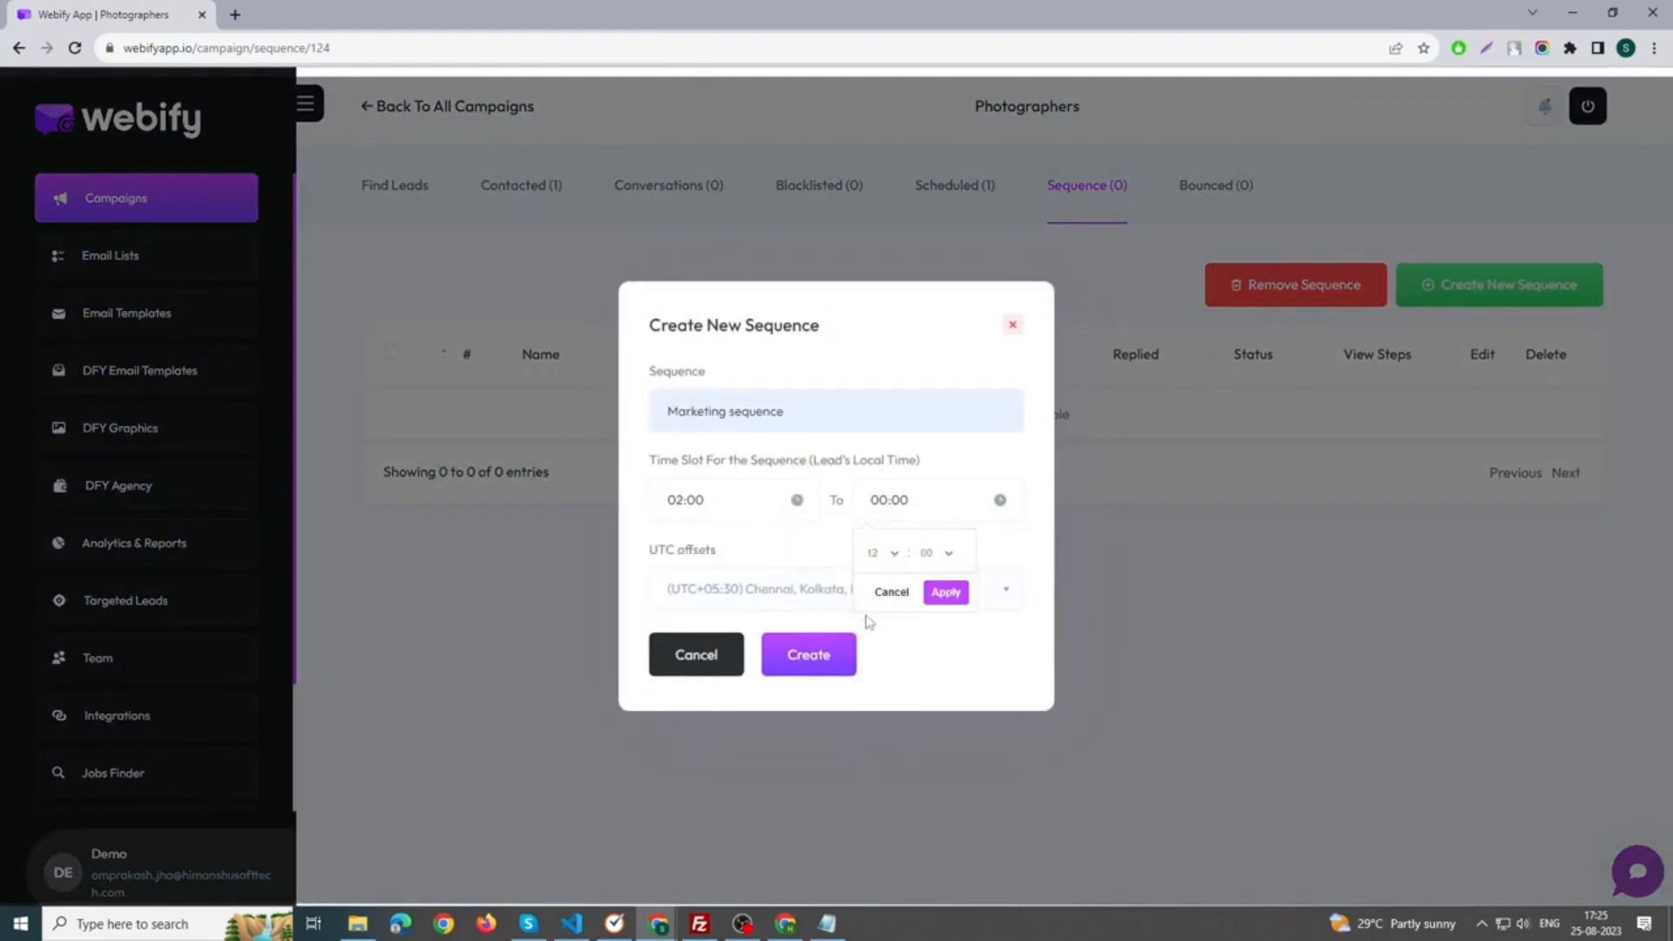
click(944, 593)
click(808, 667)
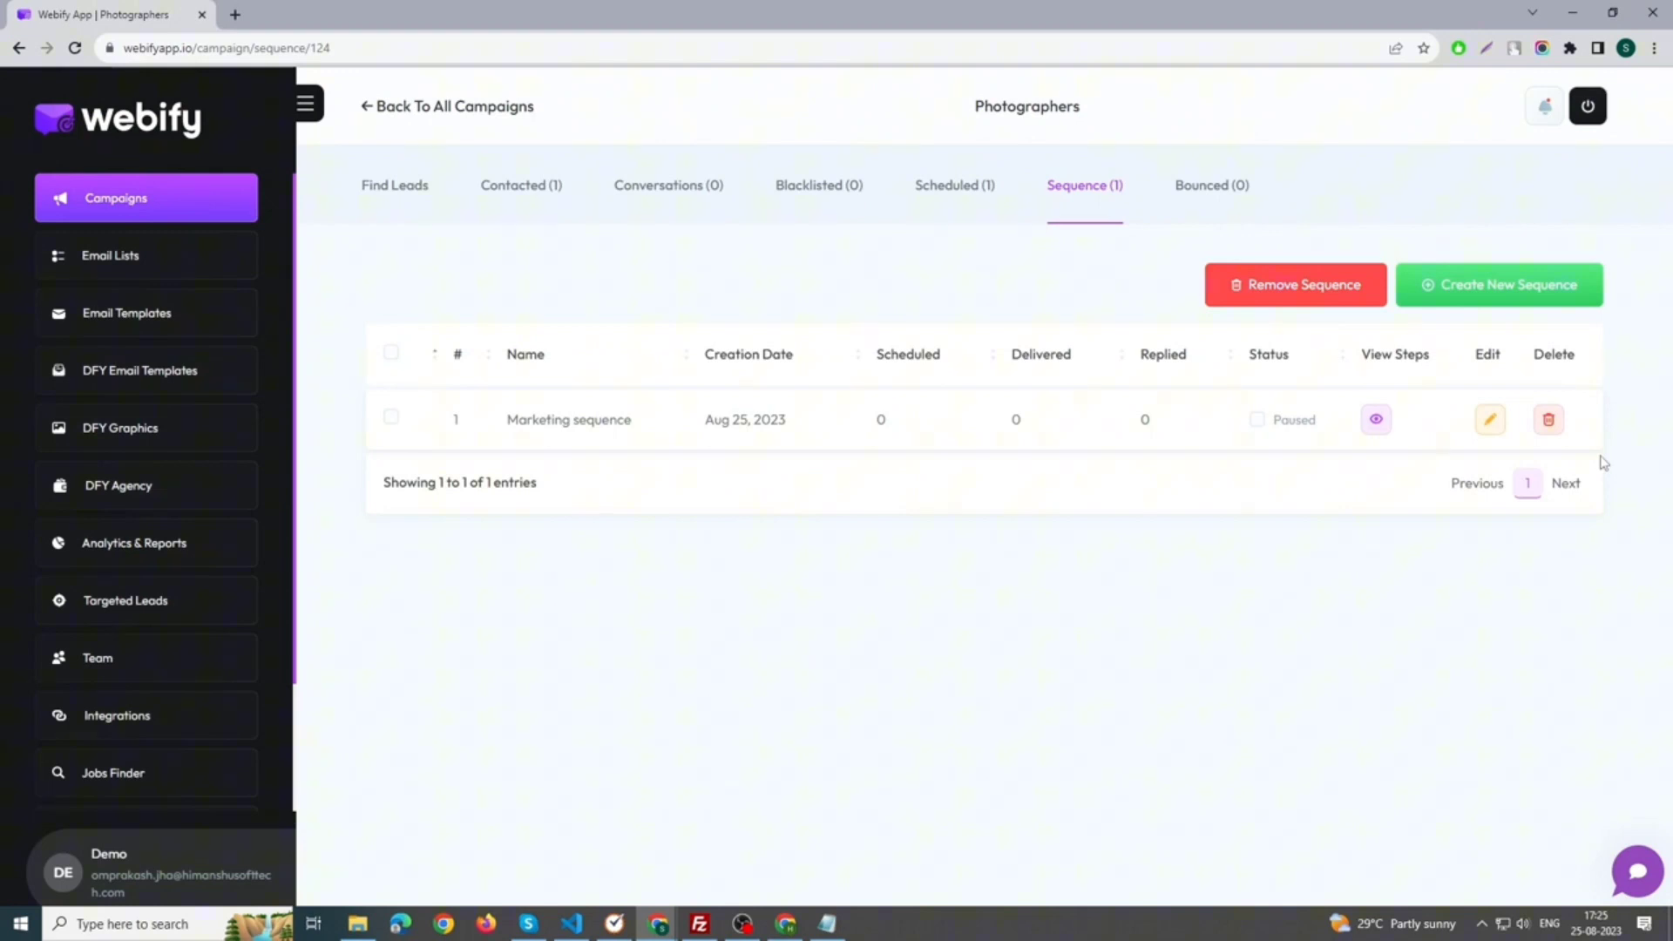
Browse the Marketing sequence's steps, contacts and mails, ending on its overview
click(1378, 422)
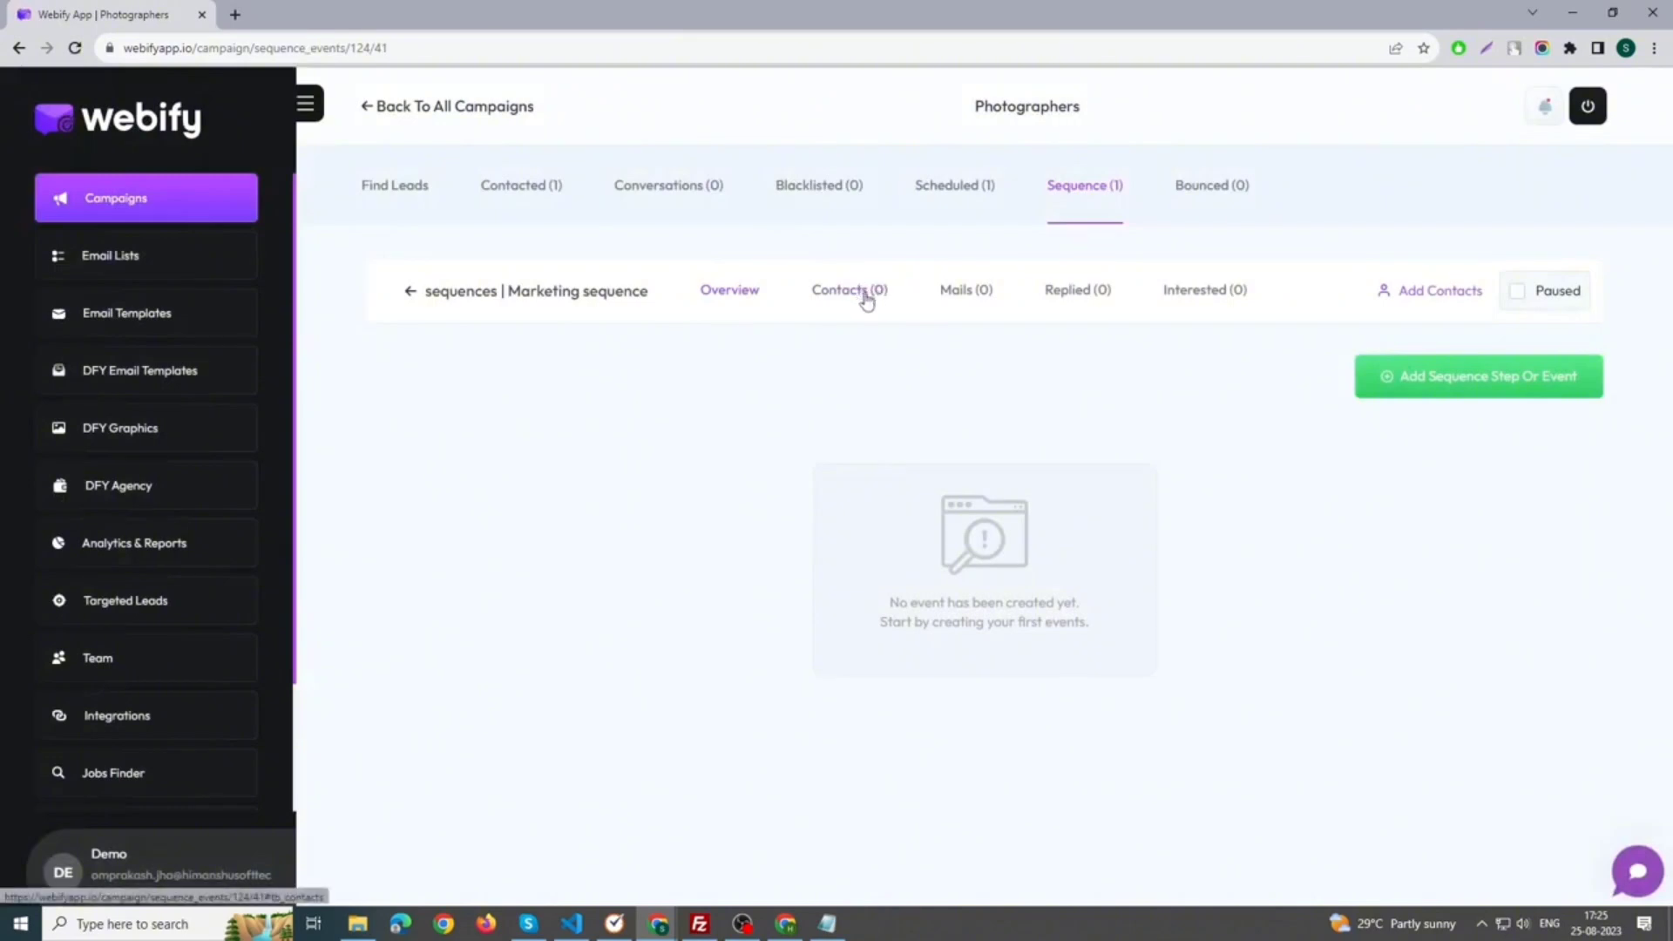
click(866, 300)
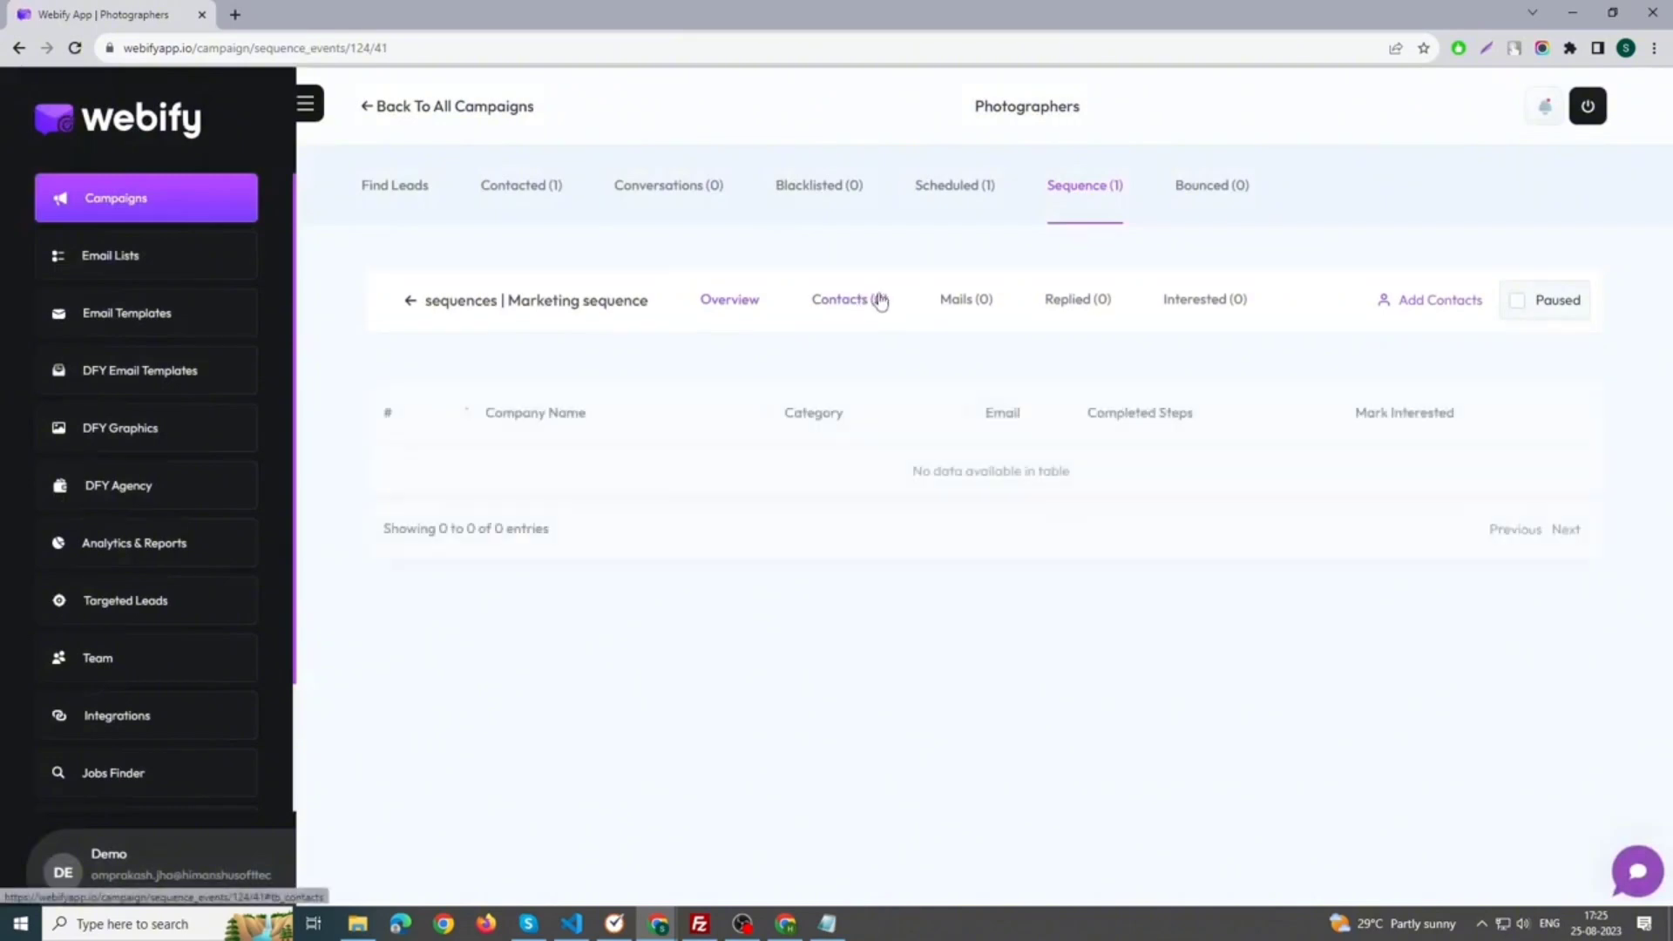
click(974, 315)
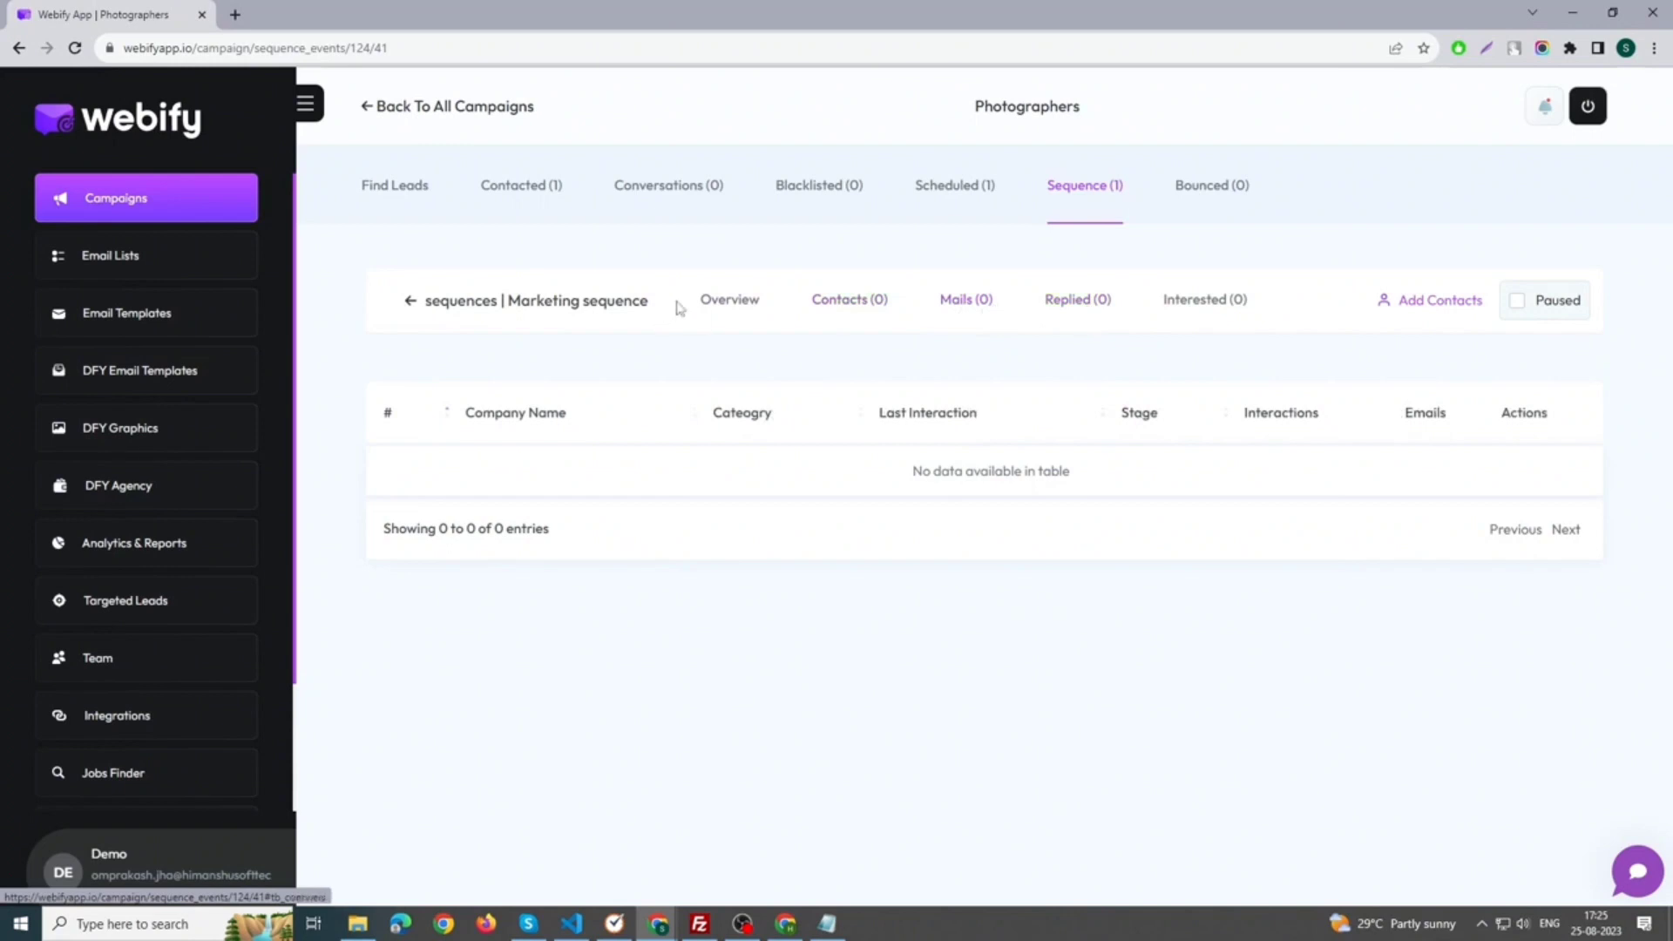
click(740, 305)
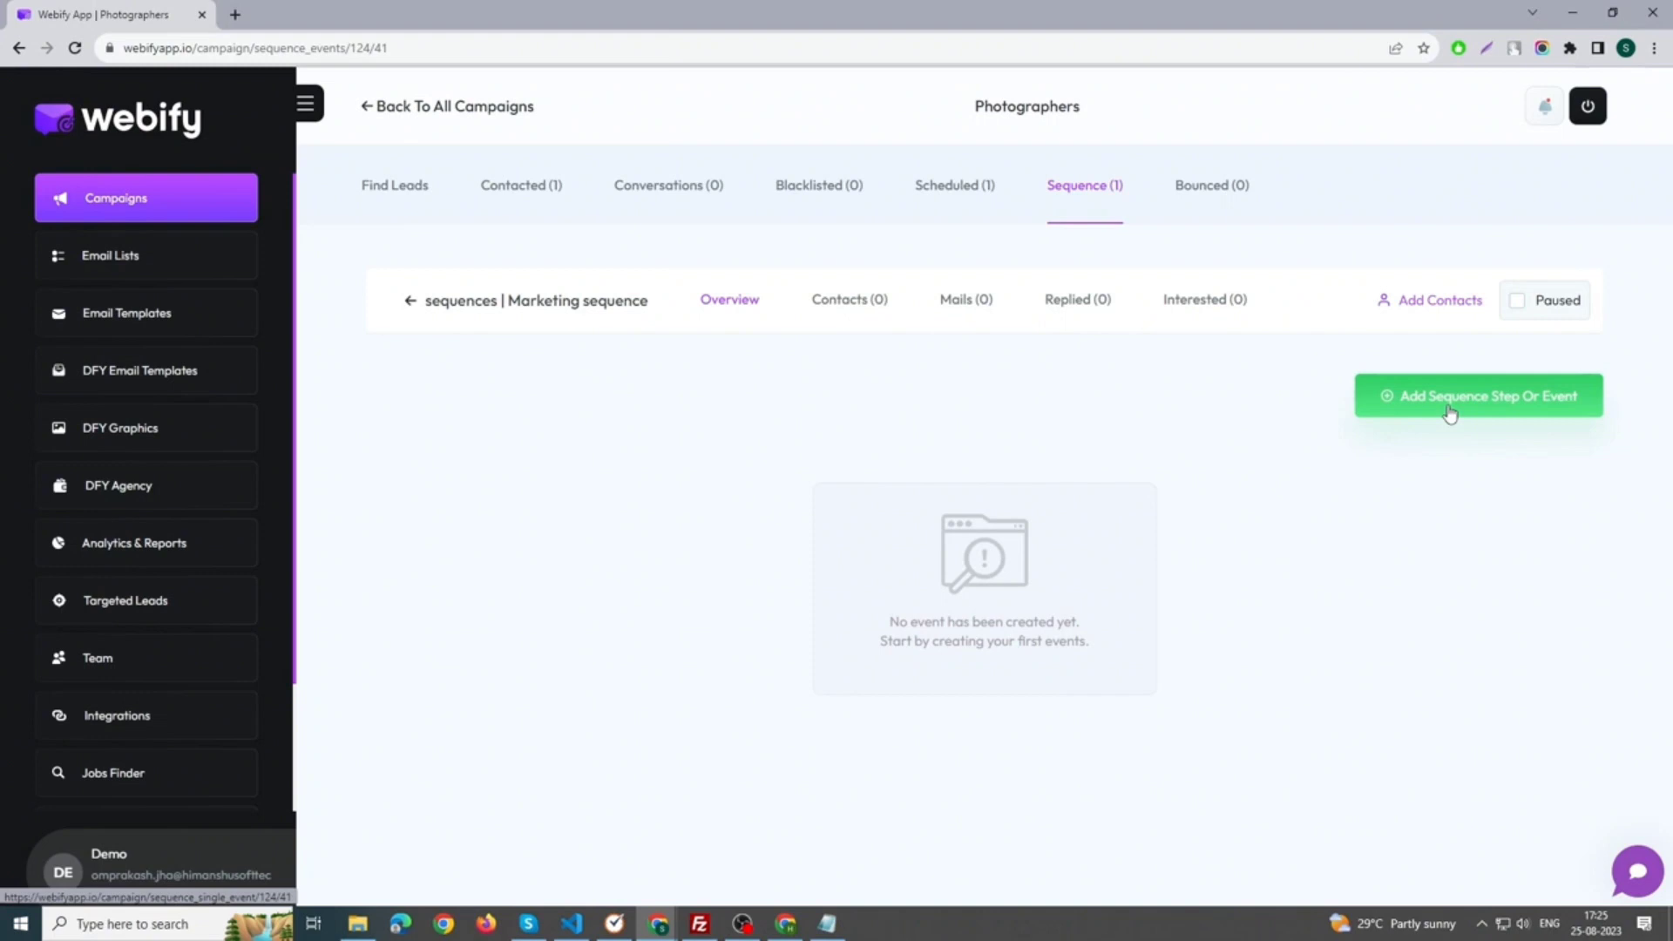
Add a new sequence event titled 'Step 1' of type Send Email
click(1449, 413)
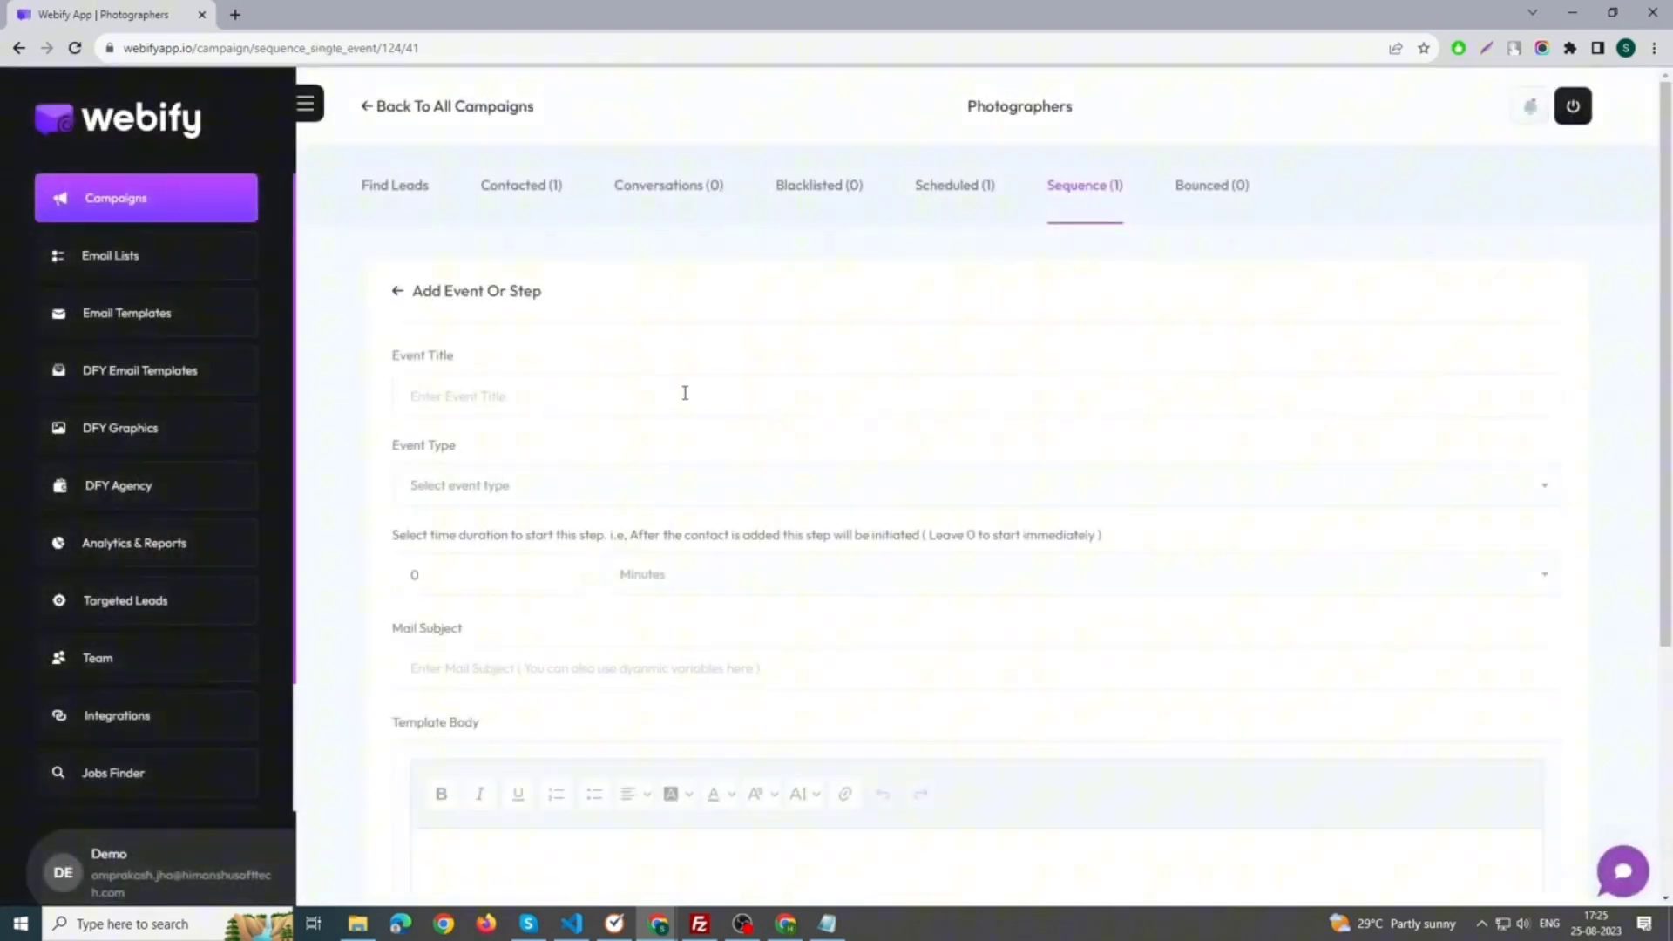
click(481, 402)
text(Step 1)
click(504, 444)
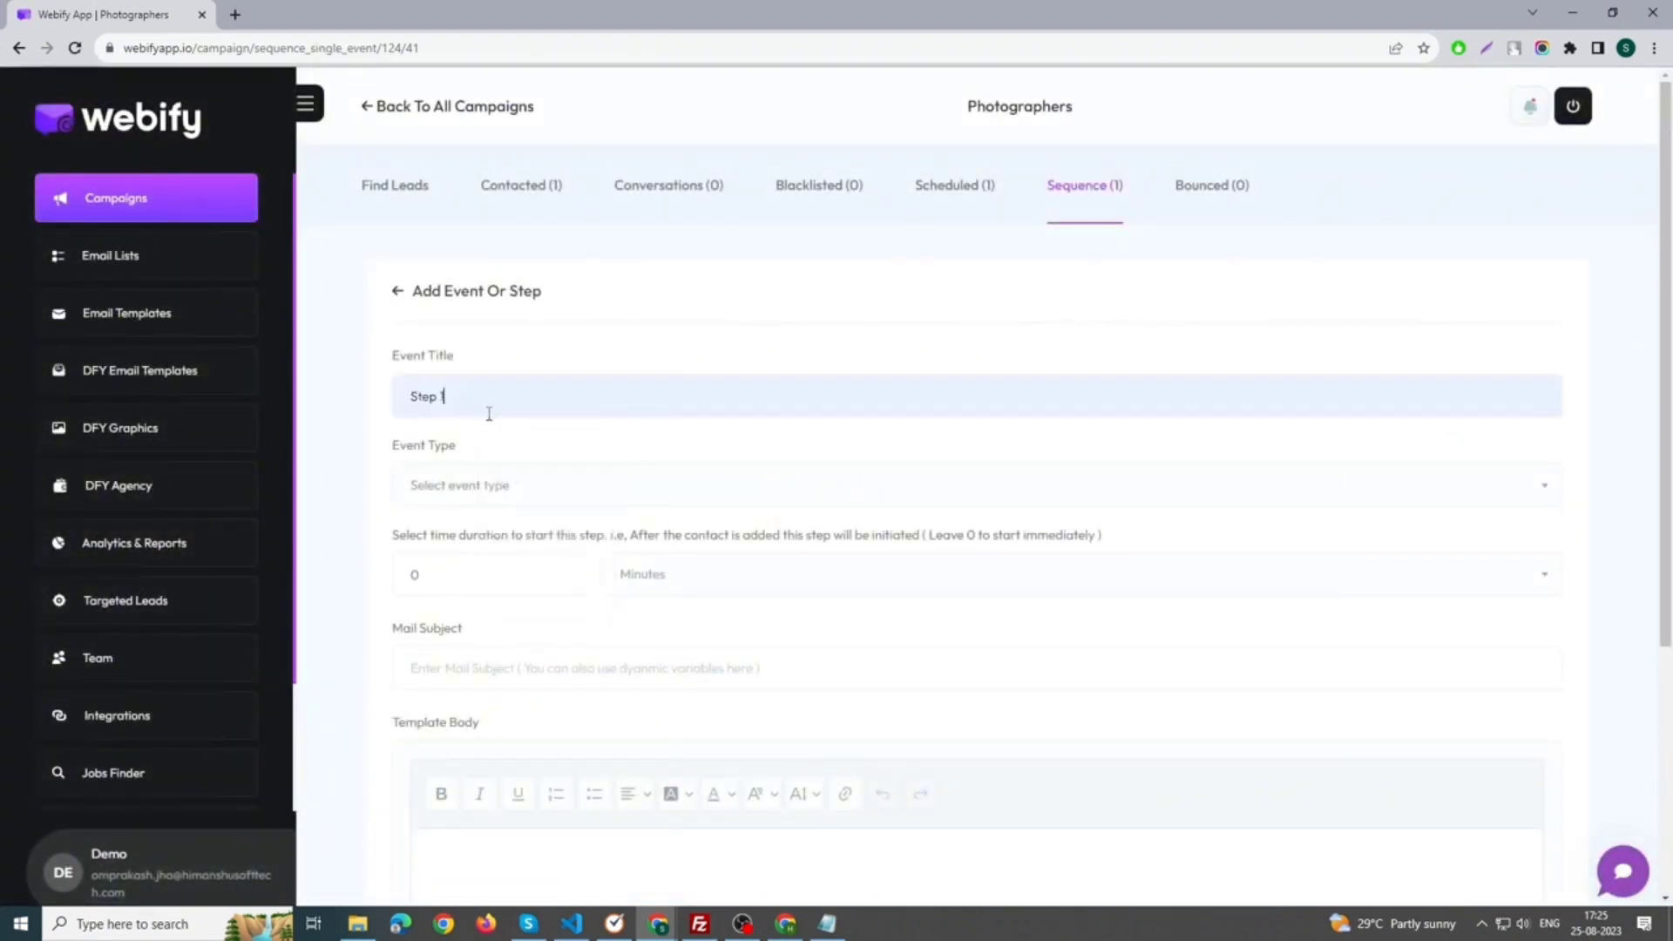
scroll(491, 416, down, 1)
click(502, 406)
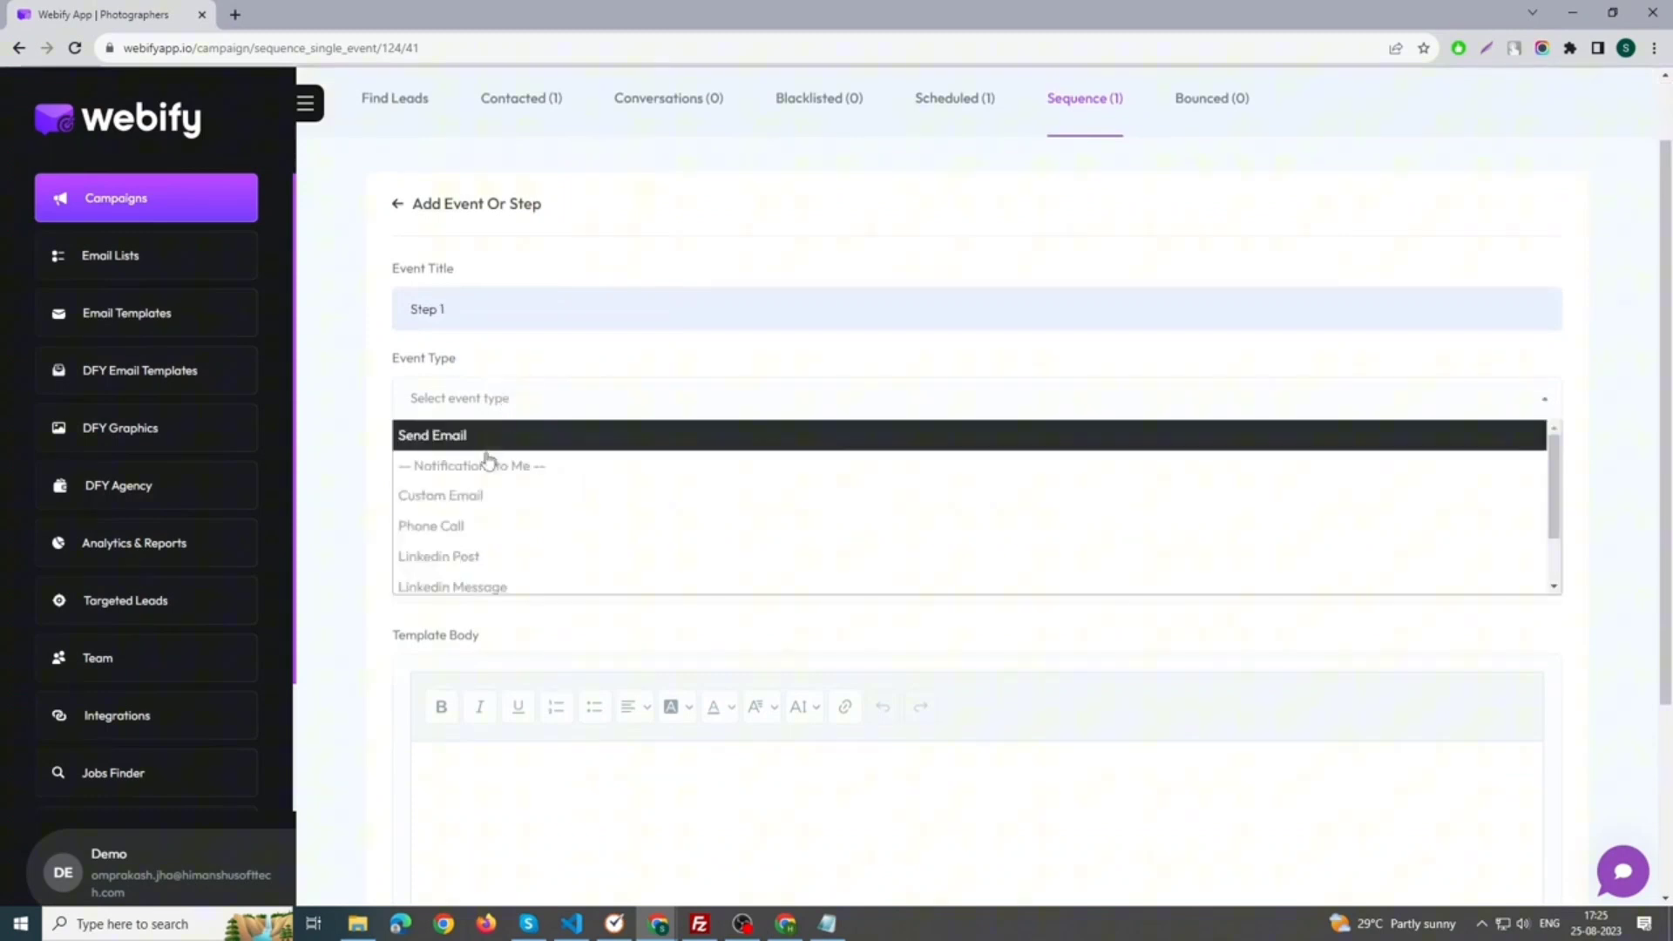
scroll(490, 530, down, 1)
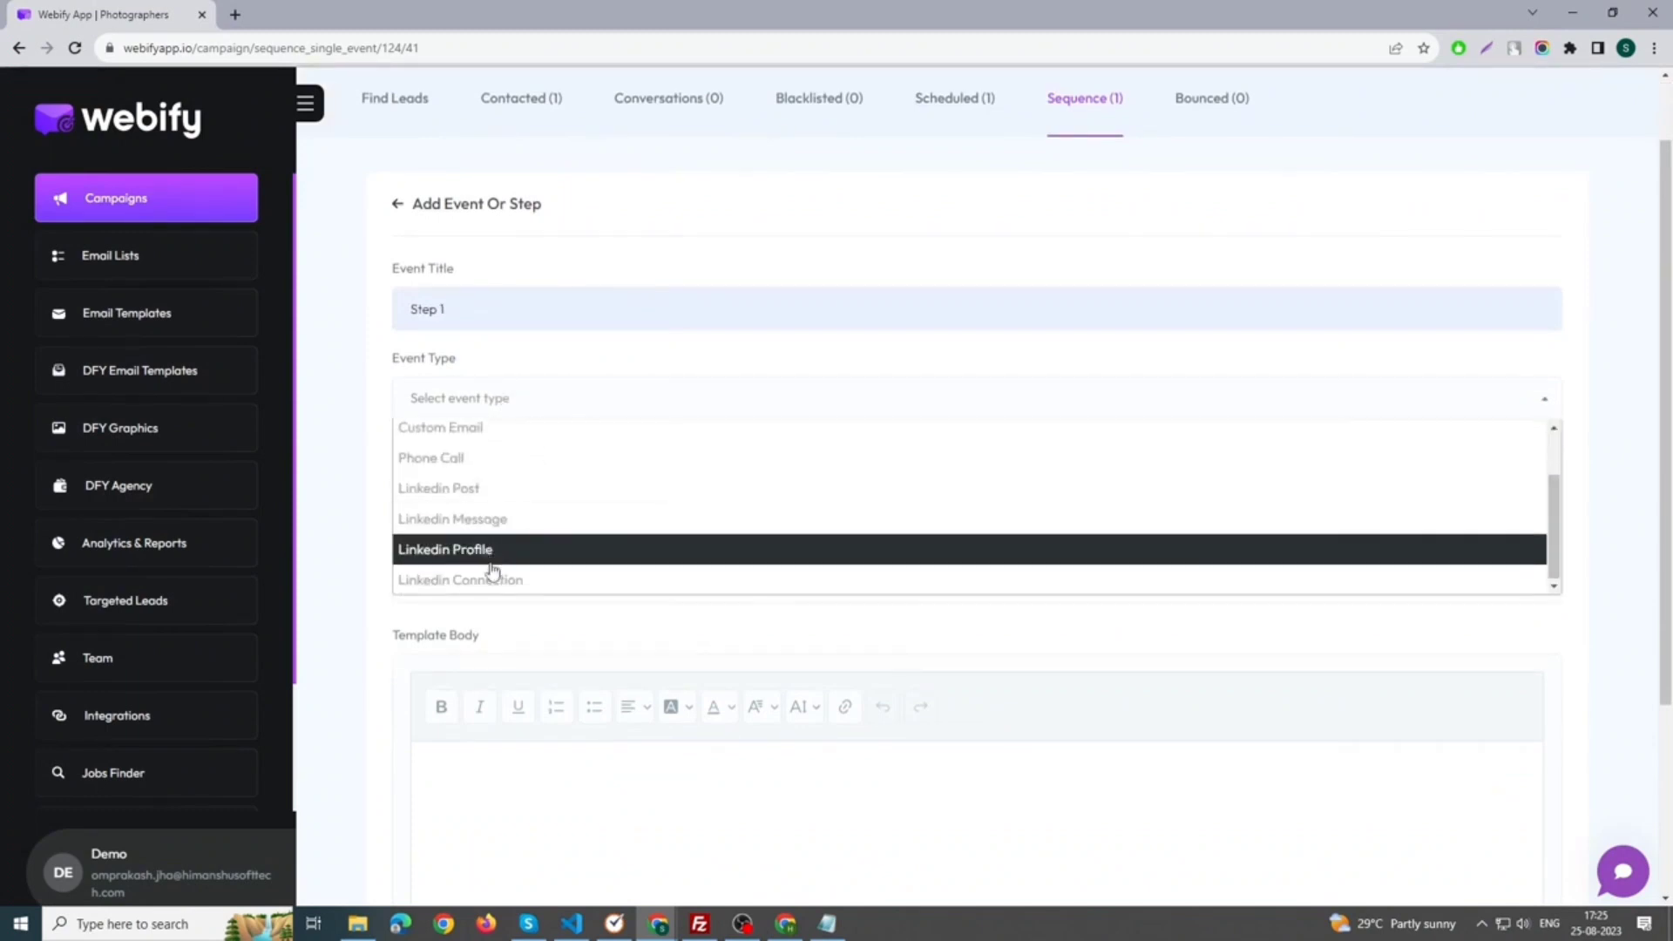
scroll(487, 576, up, 1)
scroll(481, 560, up, 1)
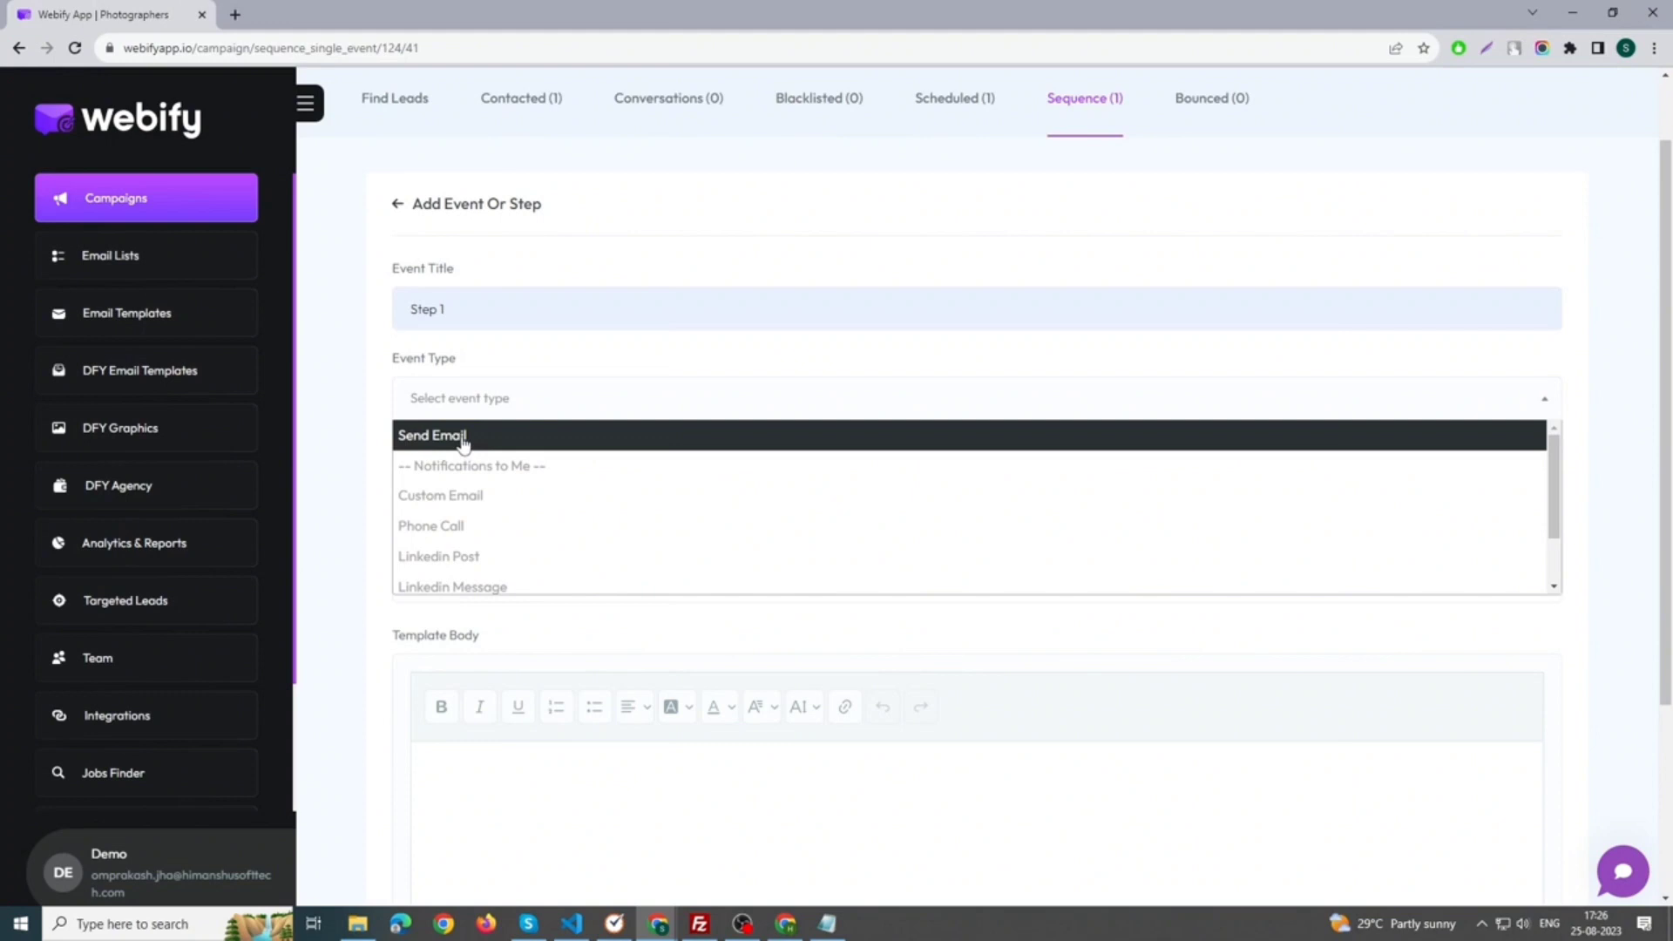
click(462, 435)
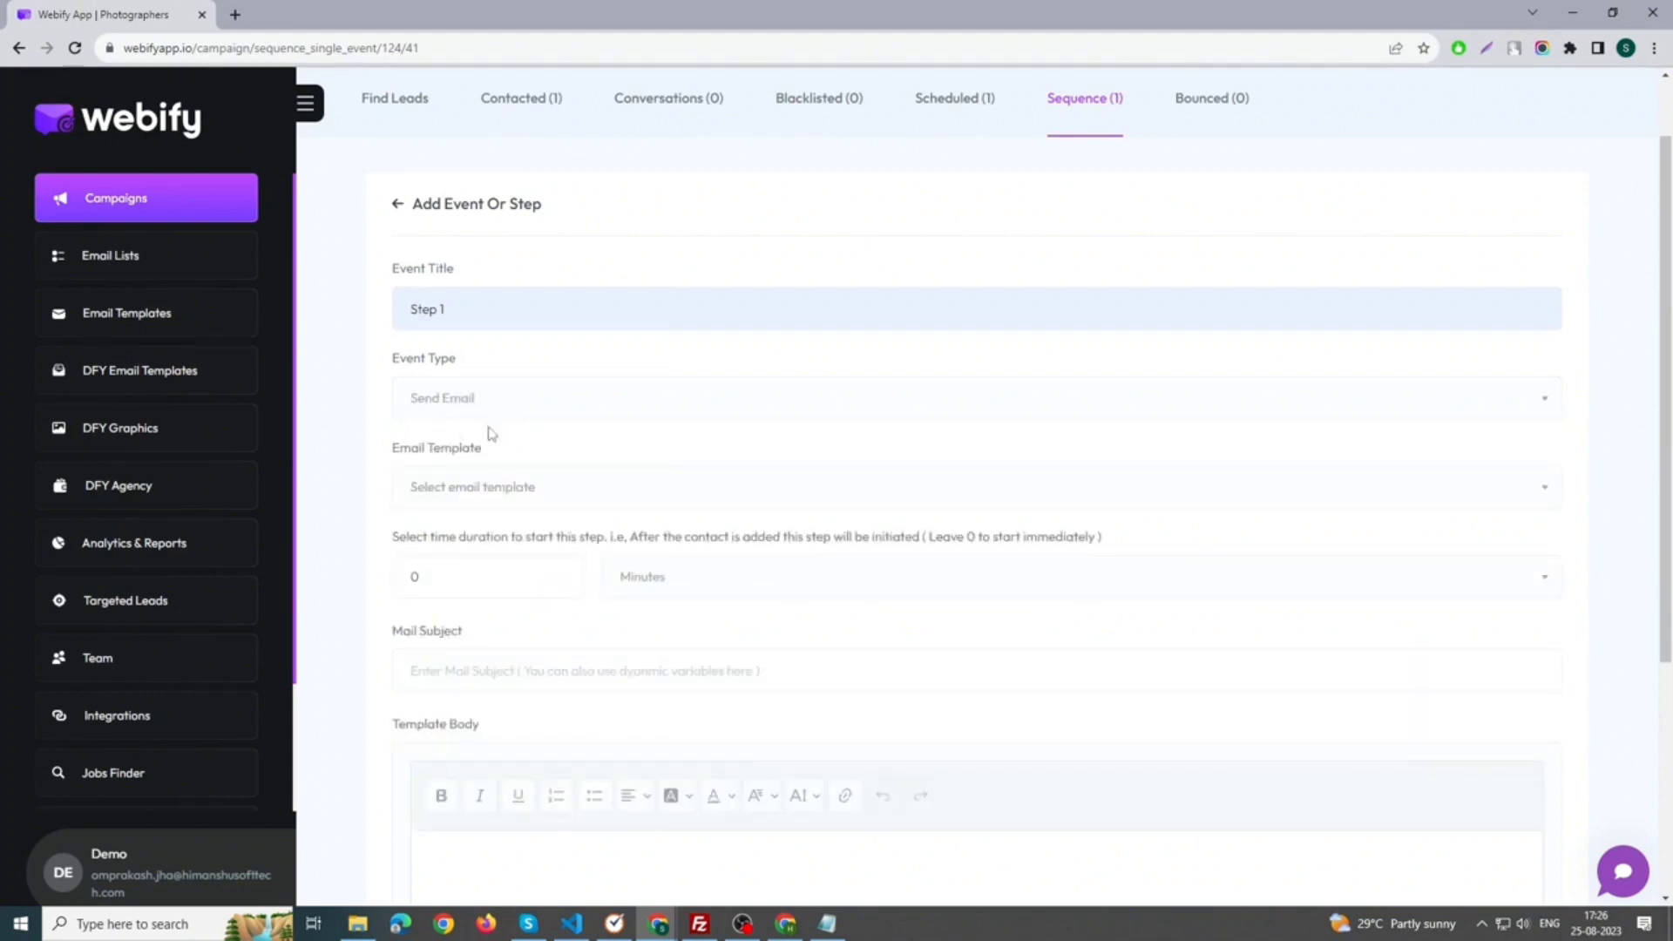
scroll(484, 431, down, 1)
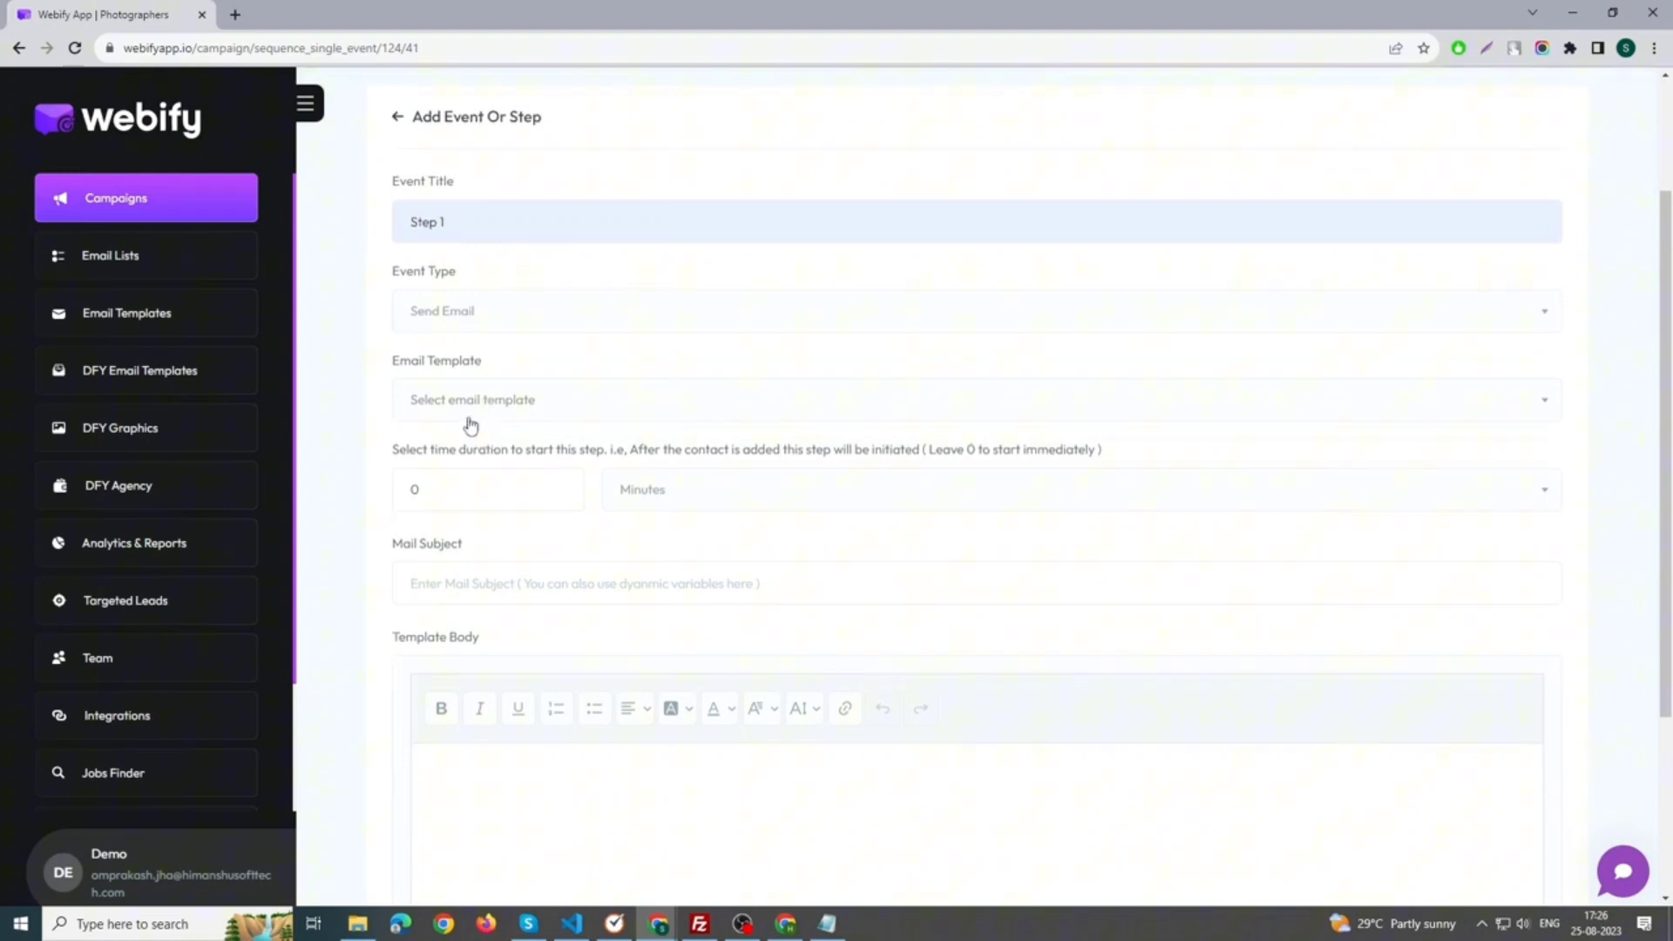
Use My created template (subject 'welcome') with a start delay of 0
click(478, 408)
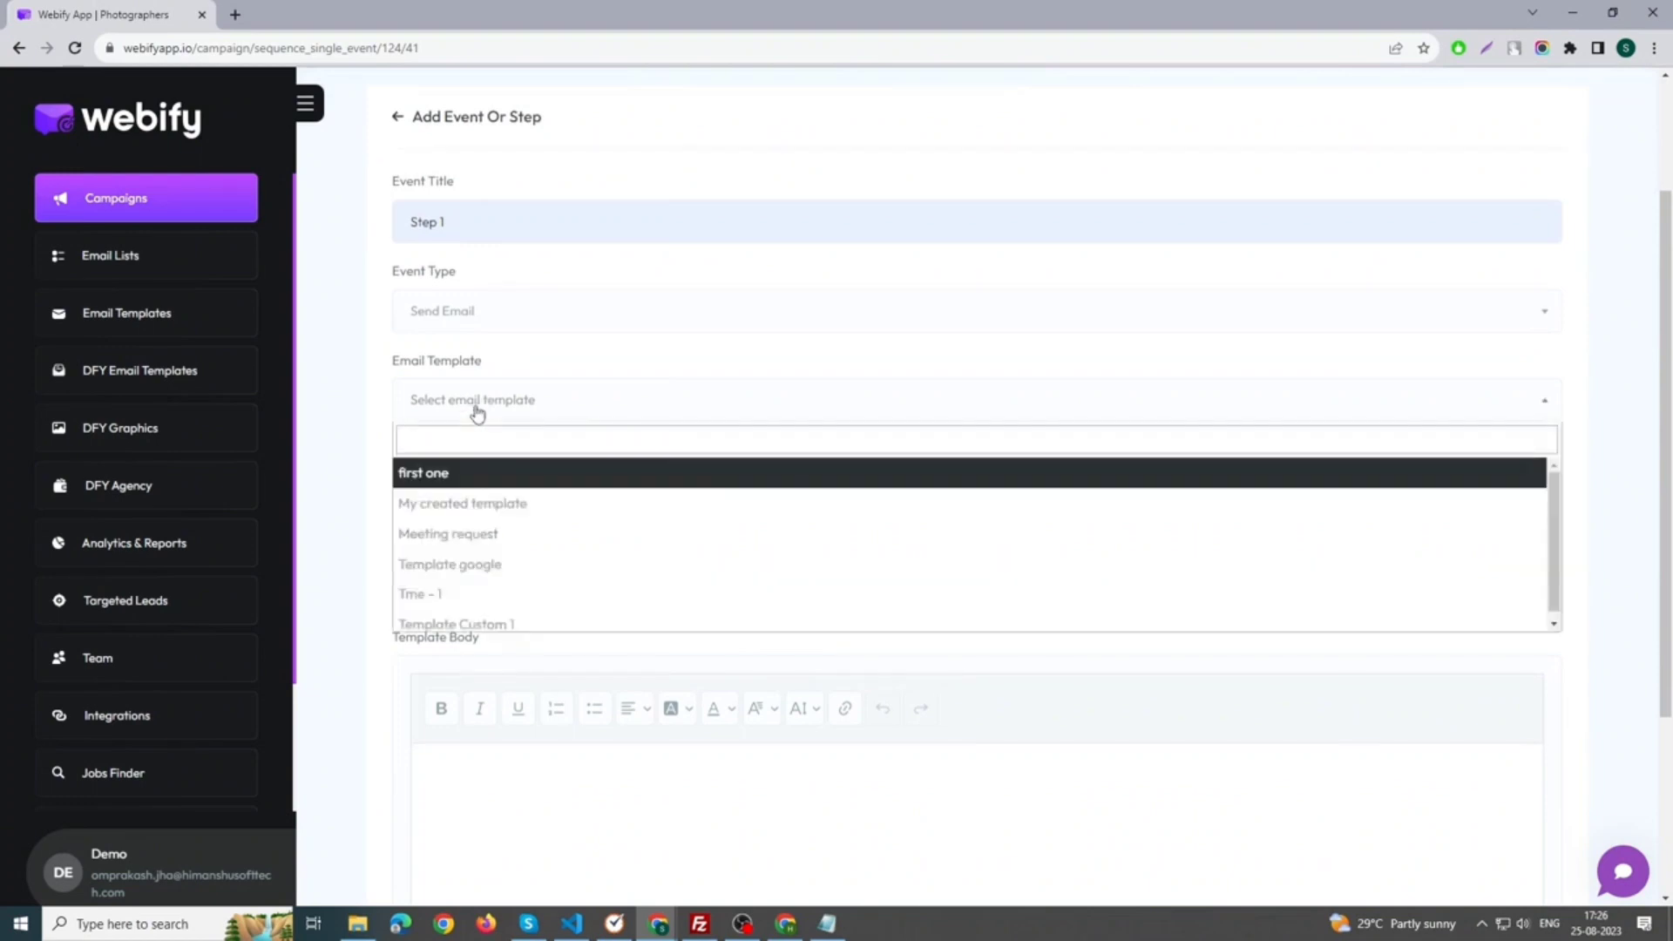
click(486, 508)
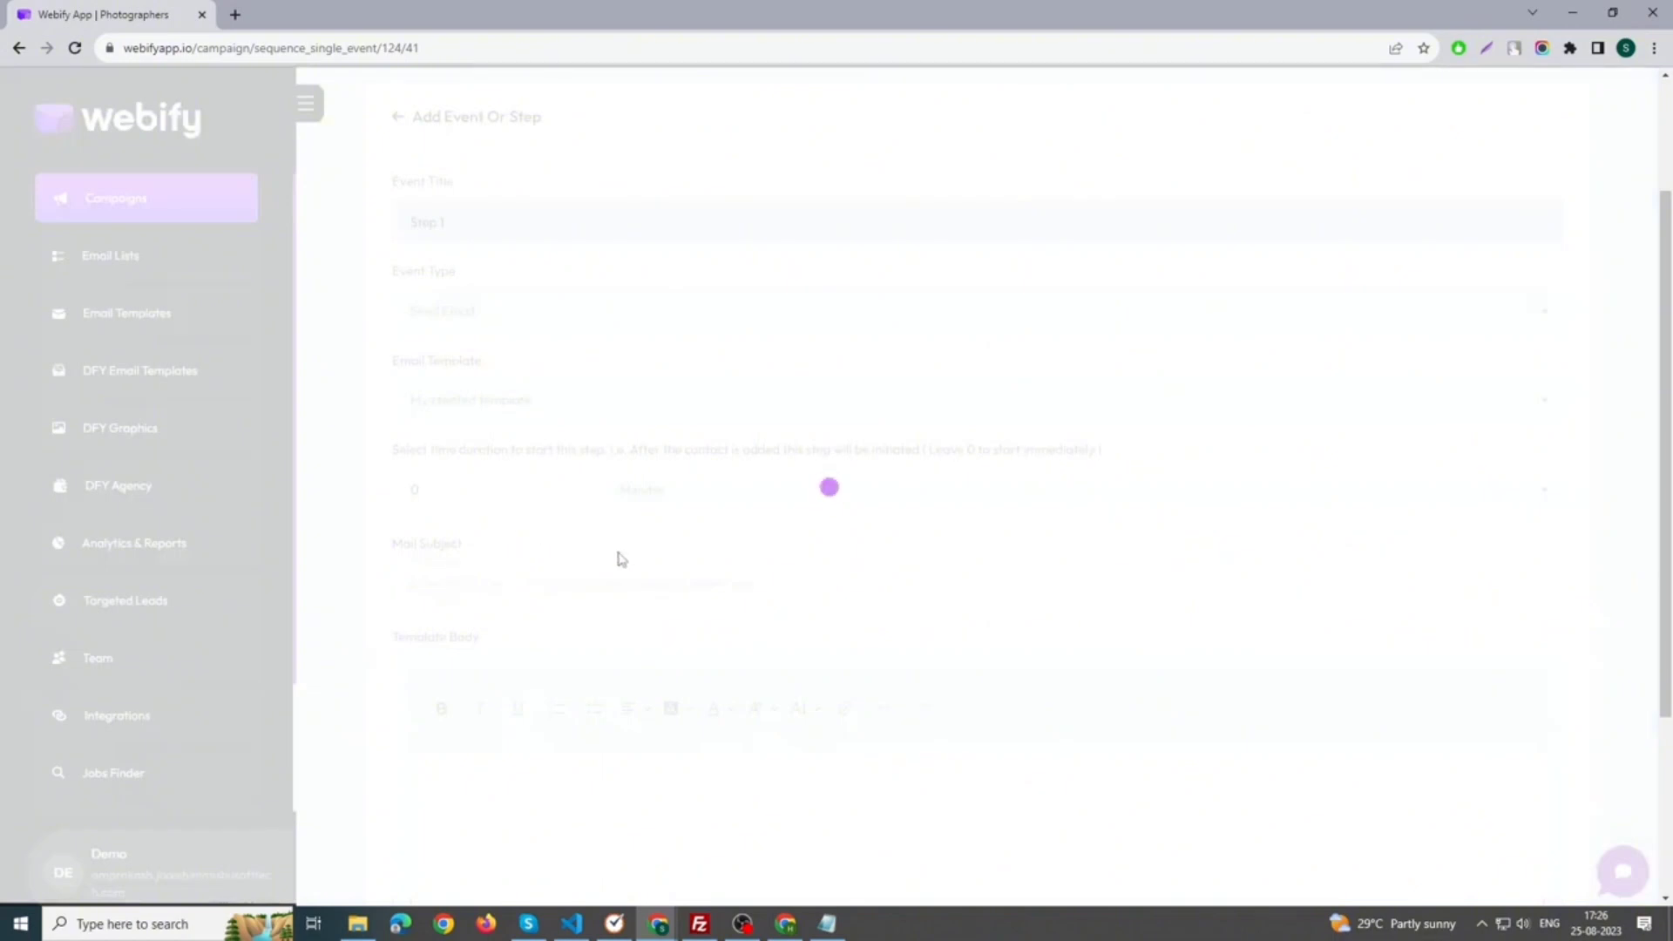
scroll(624, 598, down, 2)
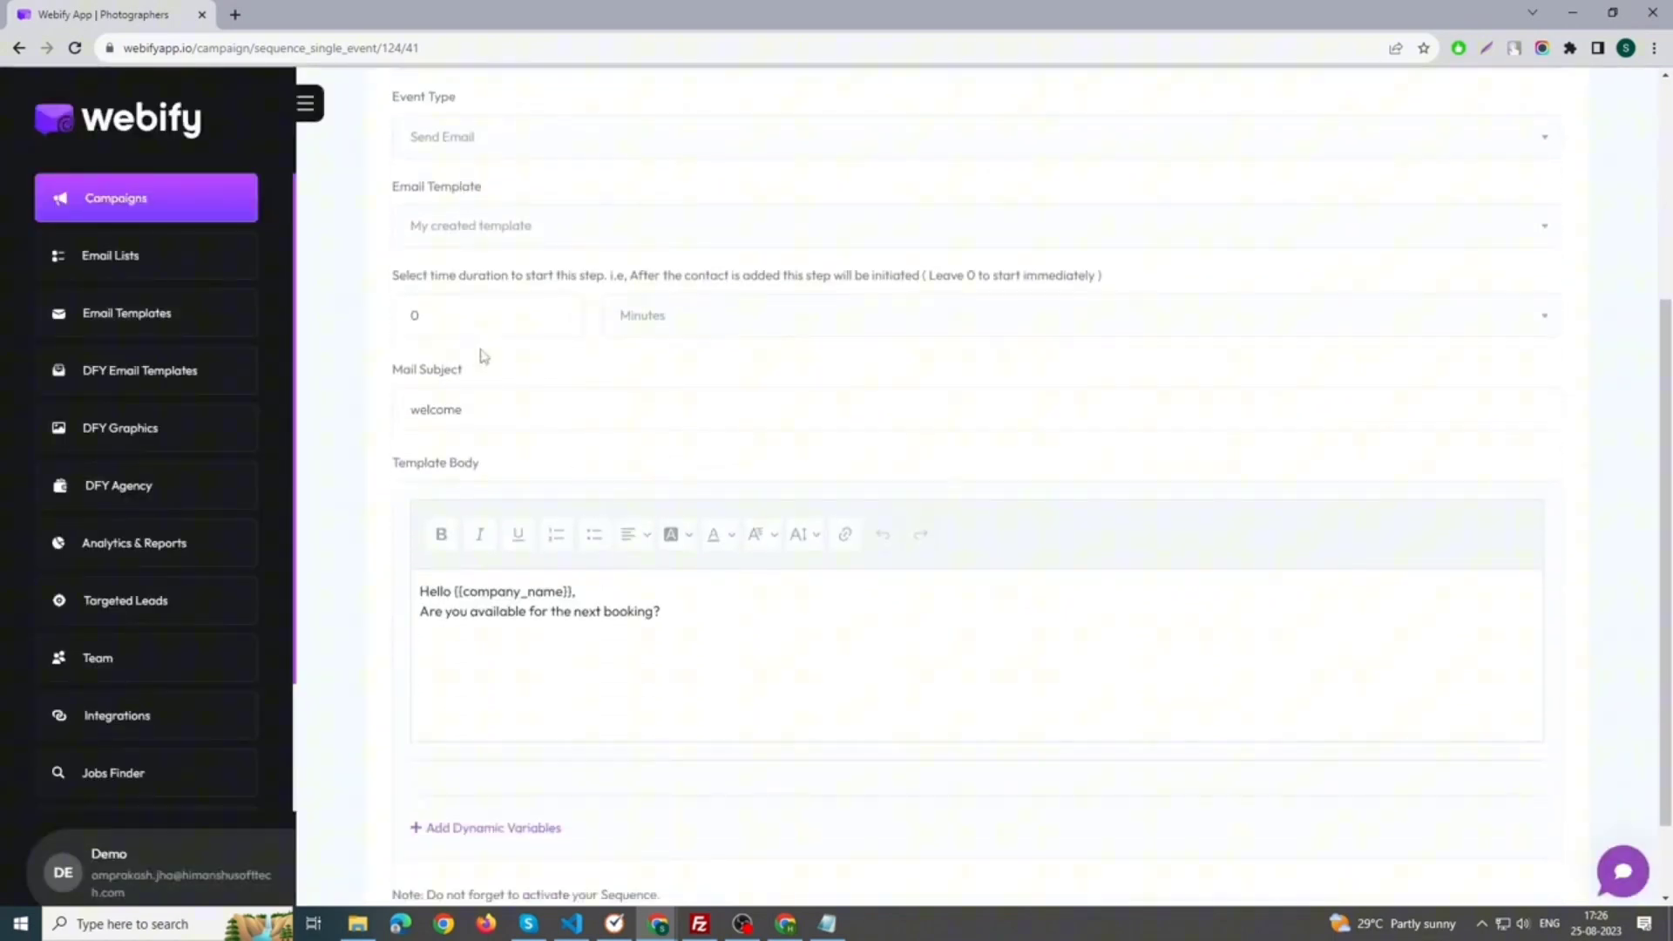
mouse_move(478, 315)
click(443, 311)
scroll(600, 360, down, 2)
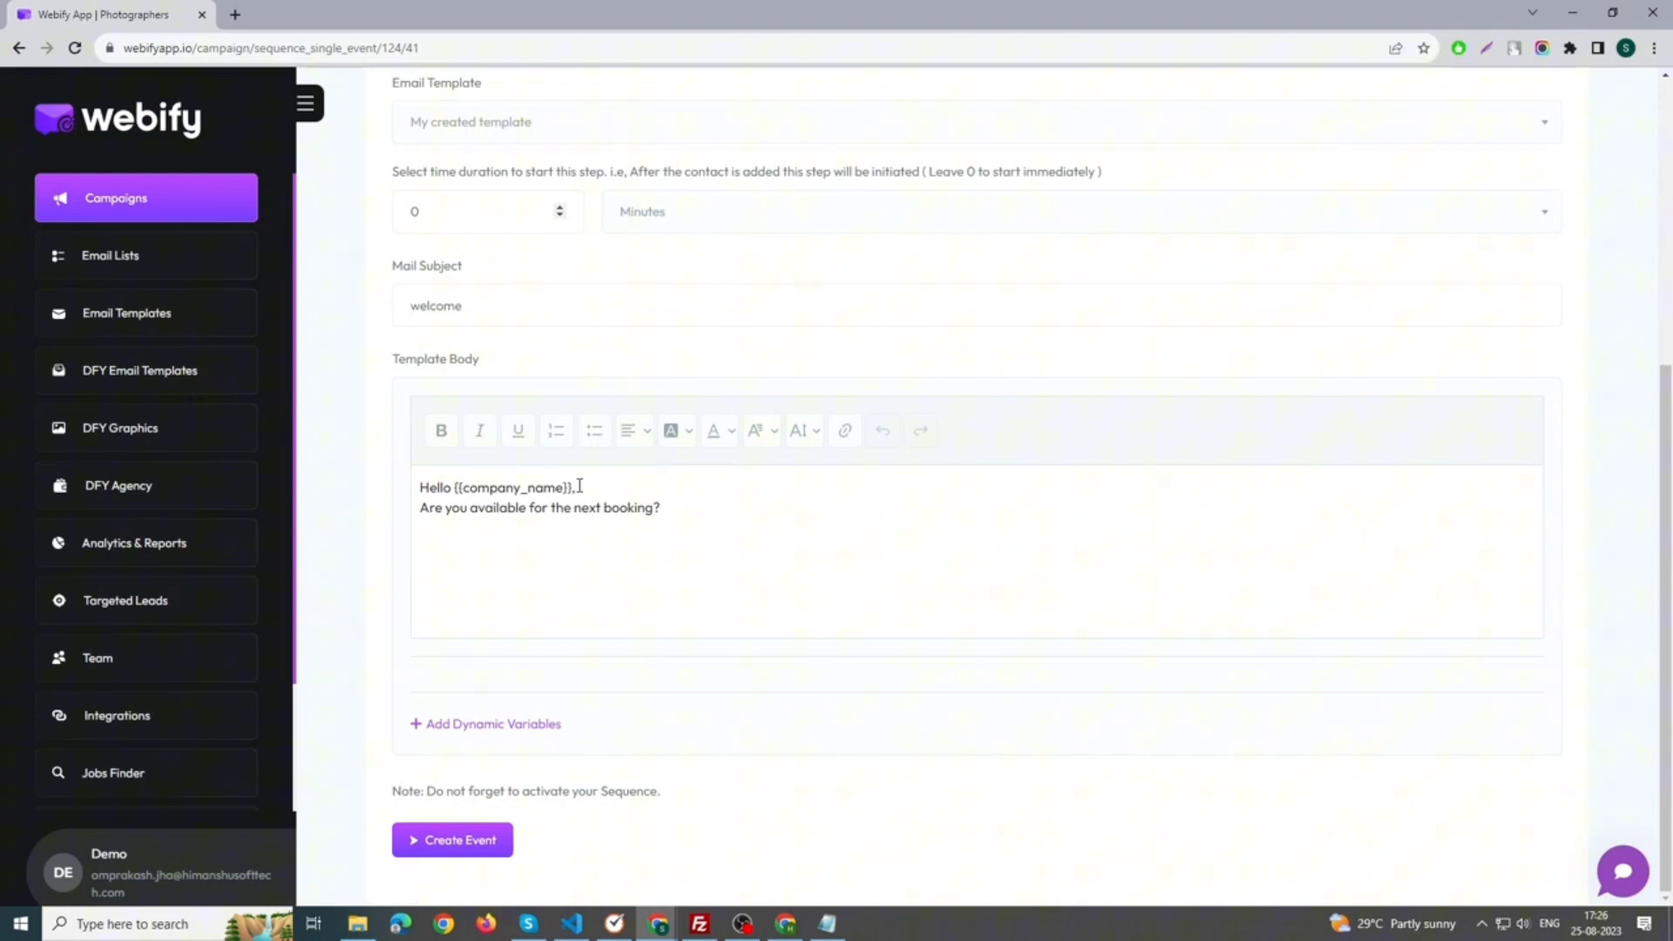
Save the Step 1 event, cancel the split test, and go to Add Contacts
click(462, 853)
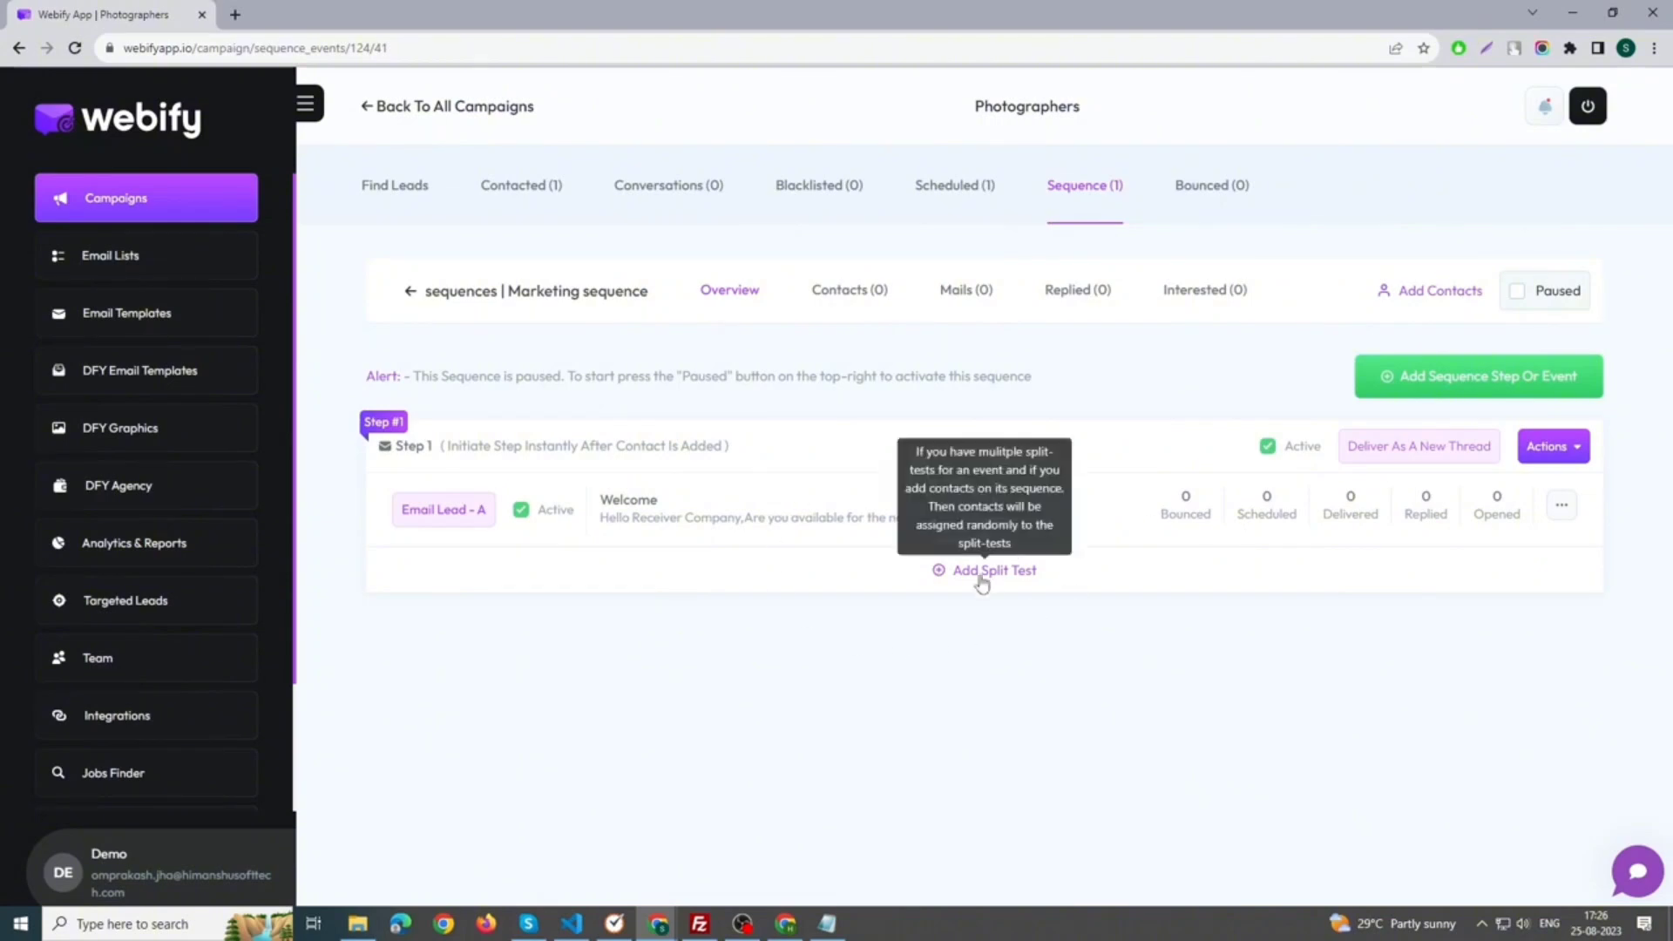
click(964, 578)
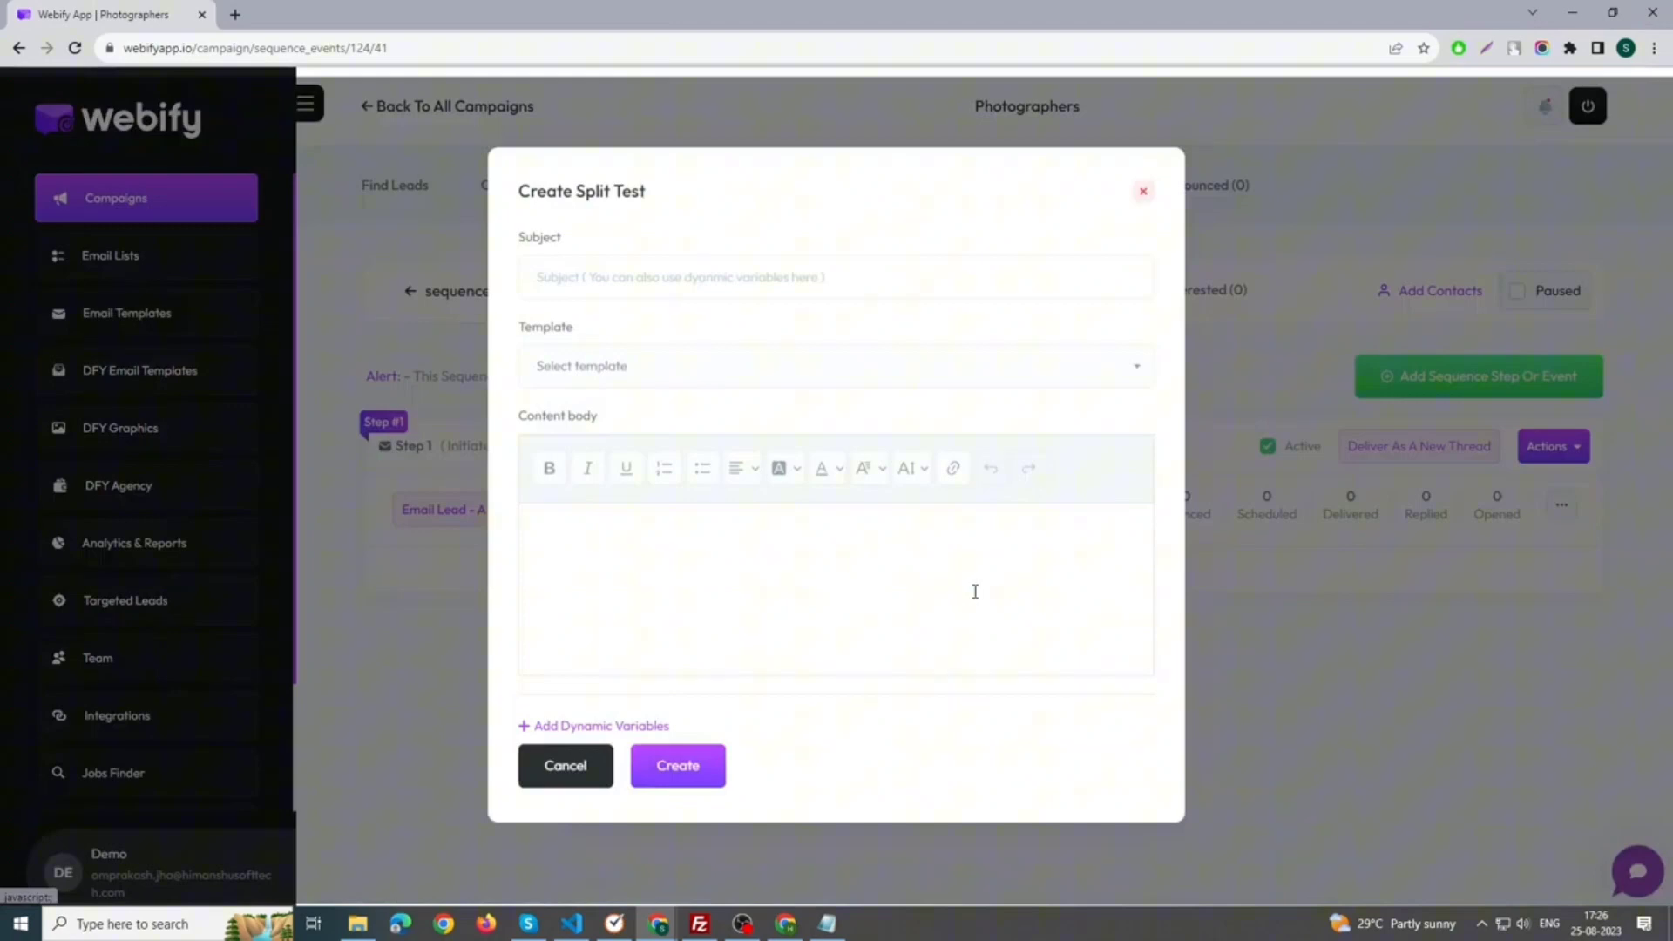
click(1199, 646)
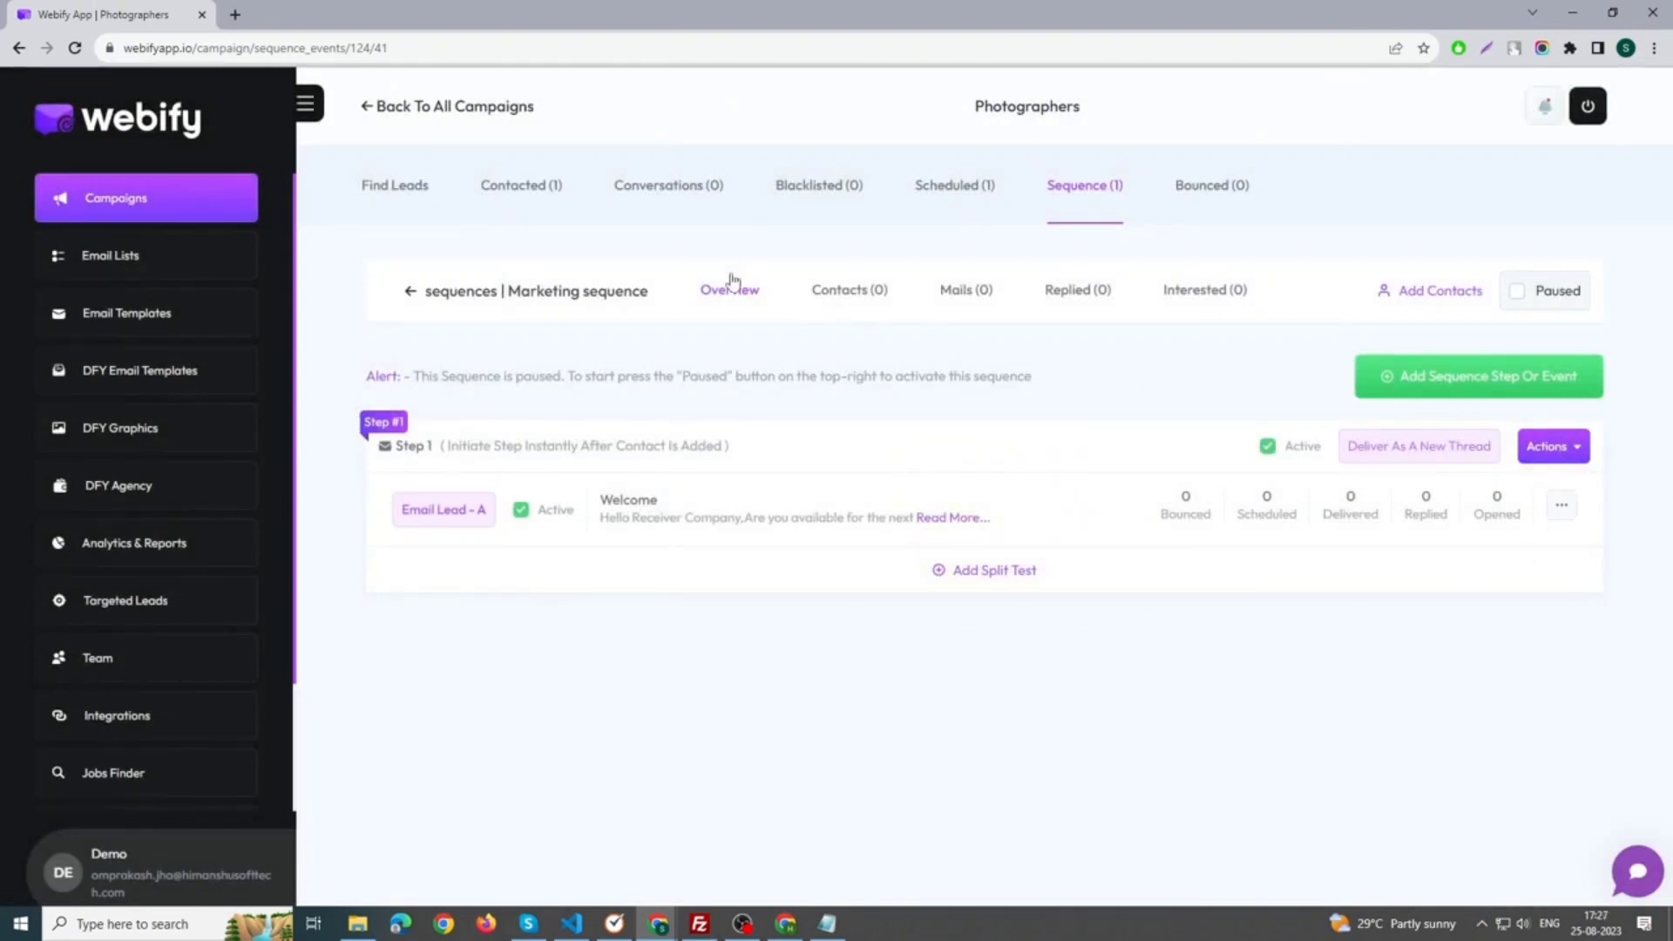
click(1436, 298)
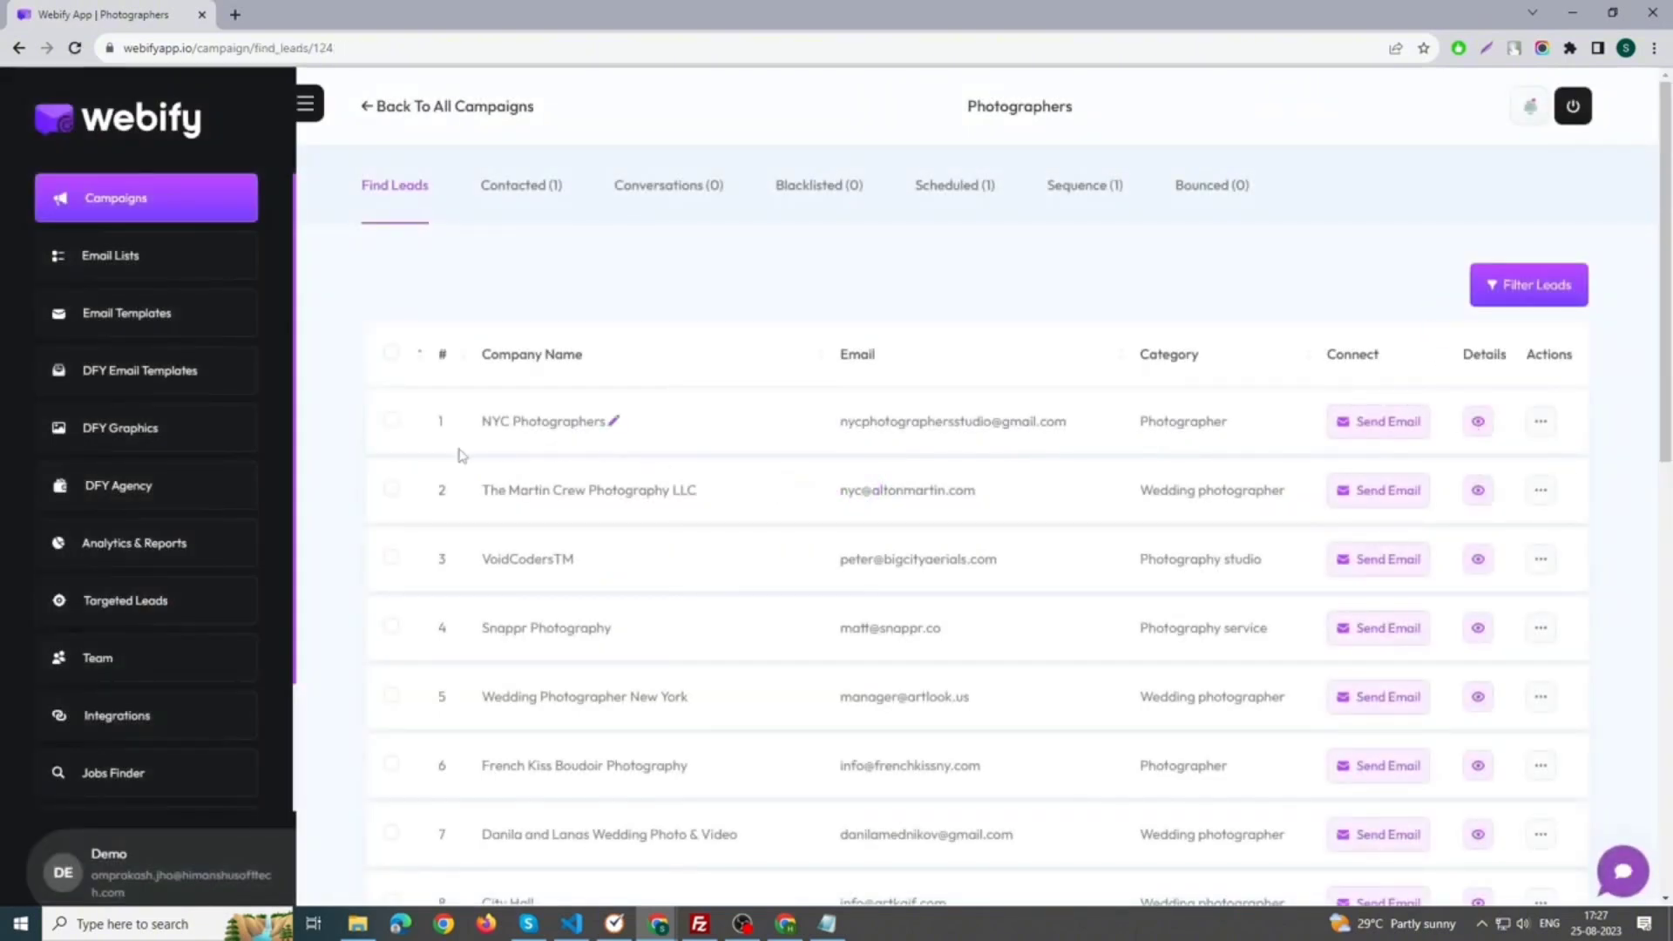
Add The Martin Crew Photography LLC and VoidCodersTM to Marketing sequence
click(390, 488)
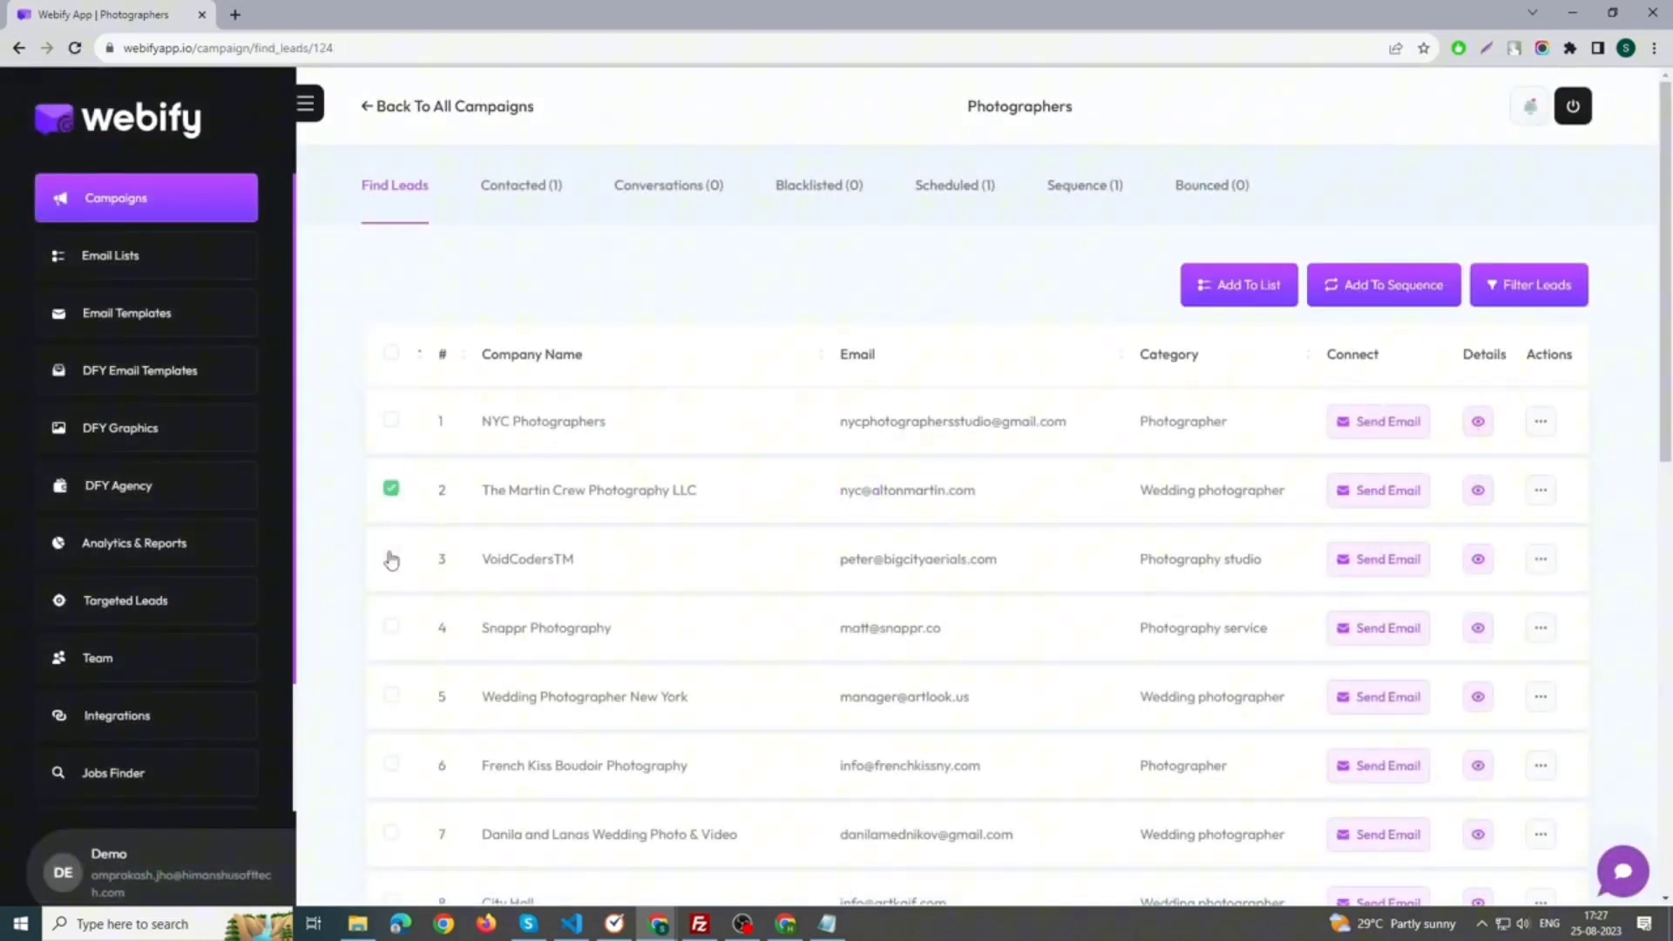
click(1383, 285)
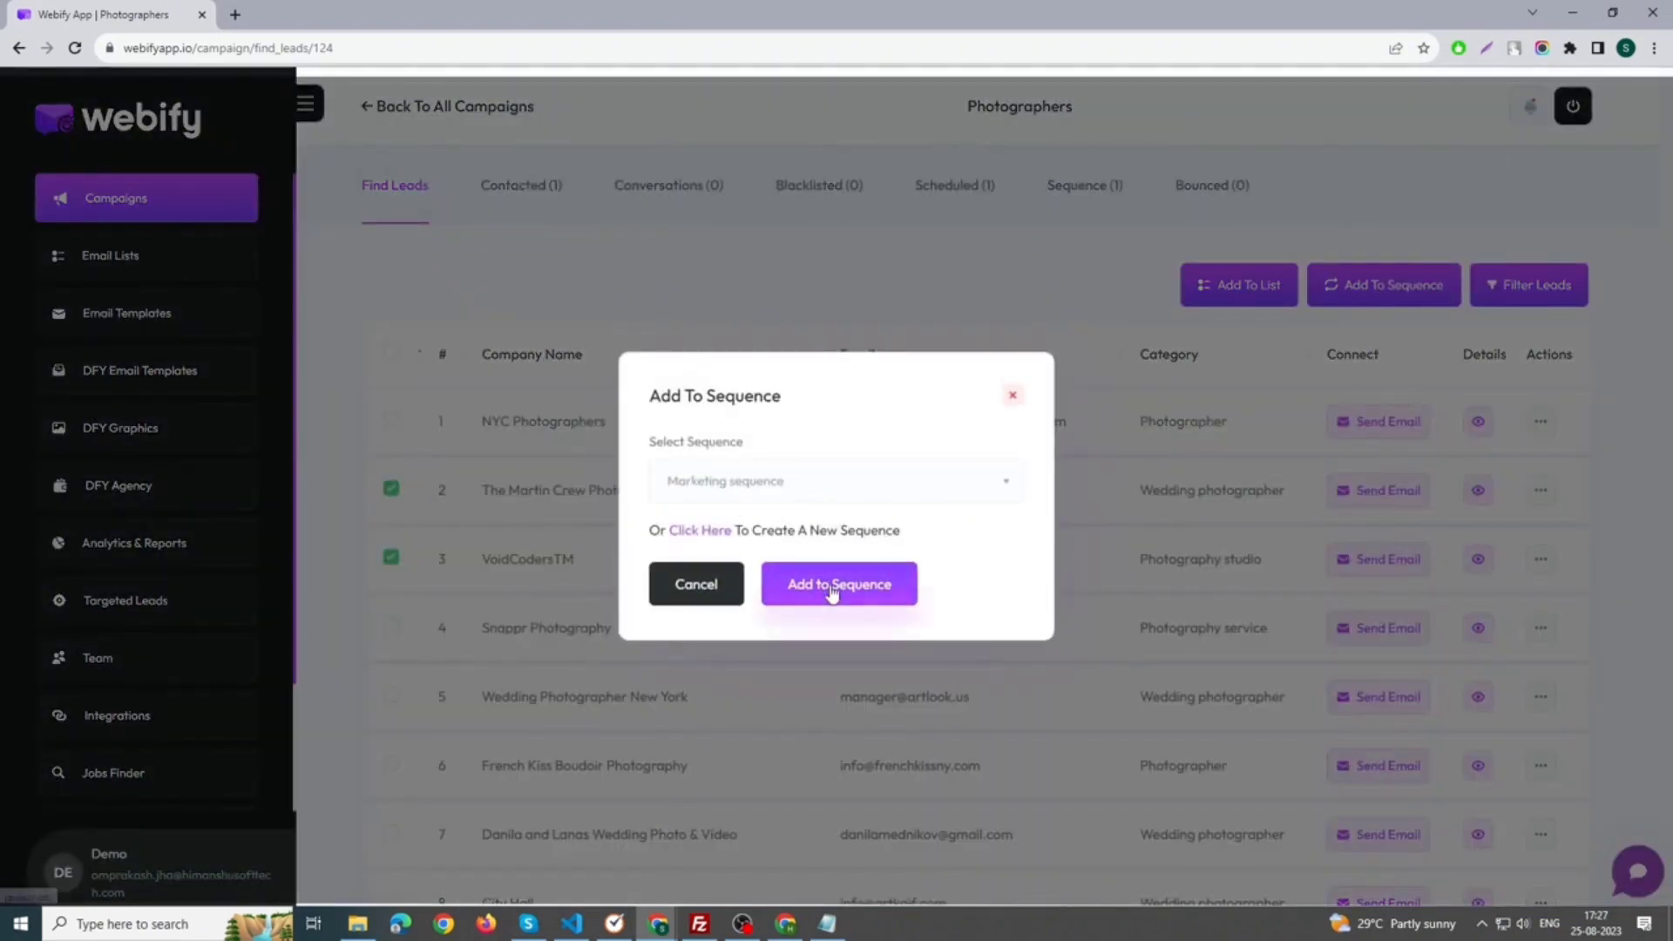
click(831, 588)
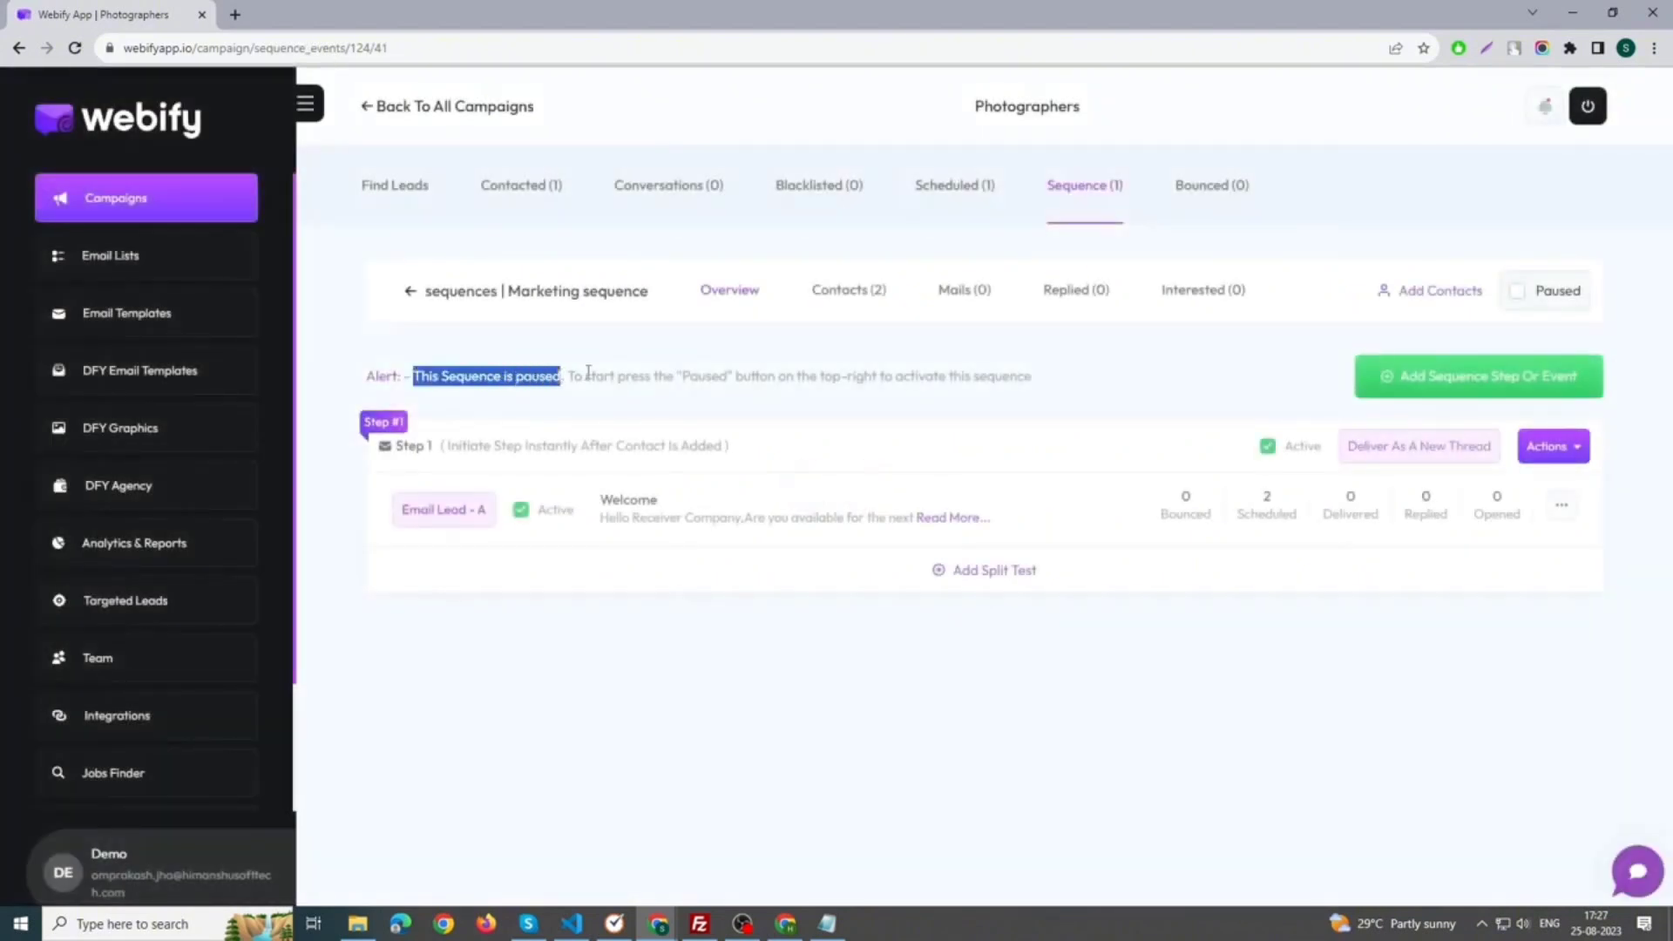
Switch Marketing sequence from Paused to Active and review its two contacts
click(1050, 378)
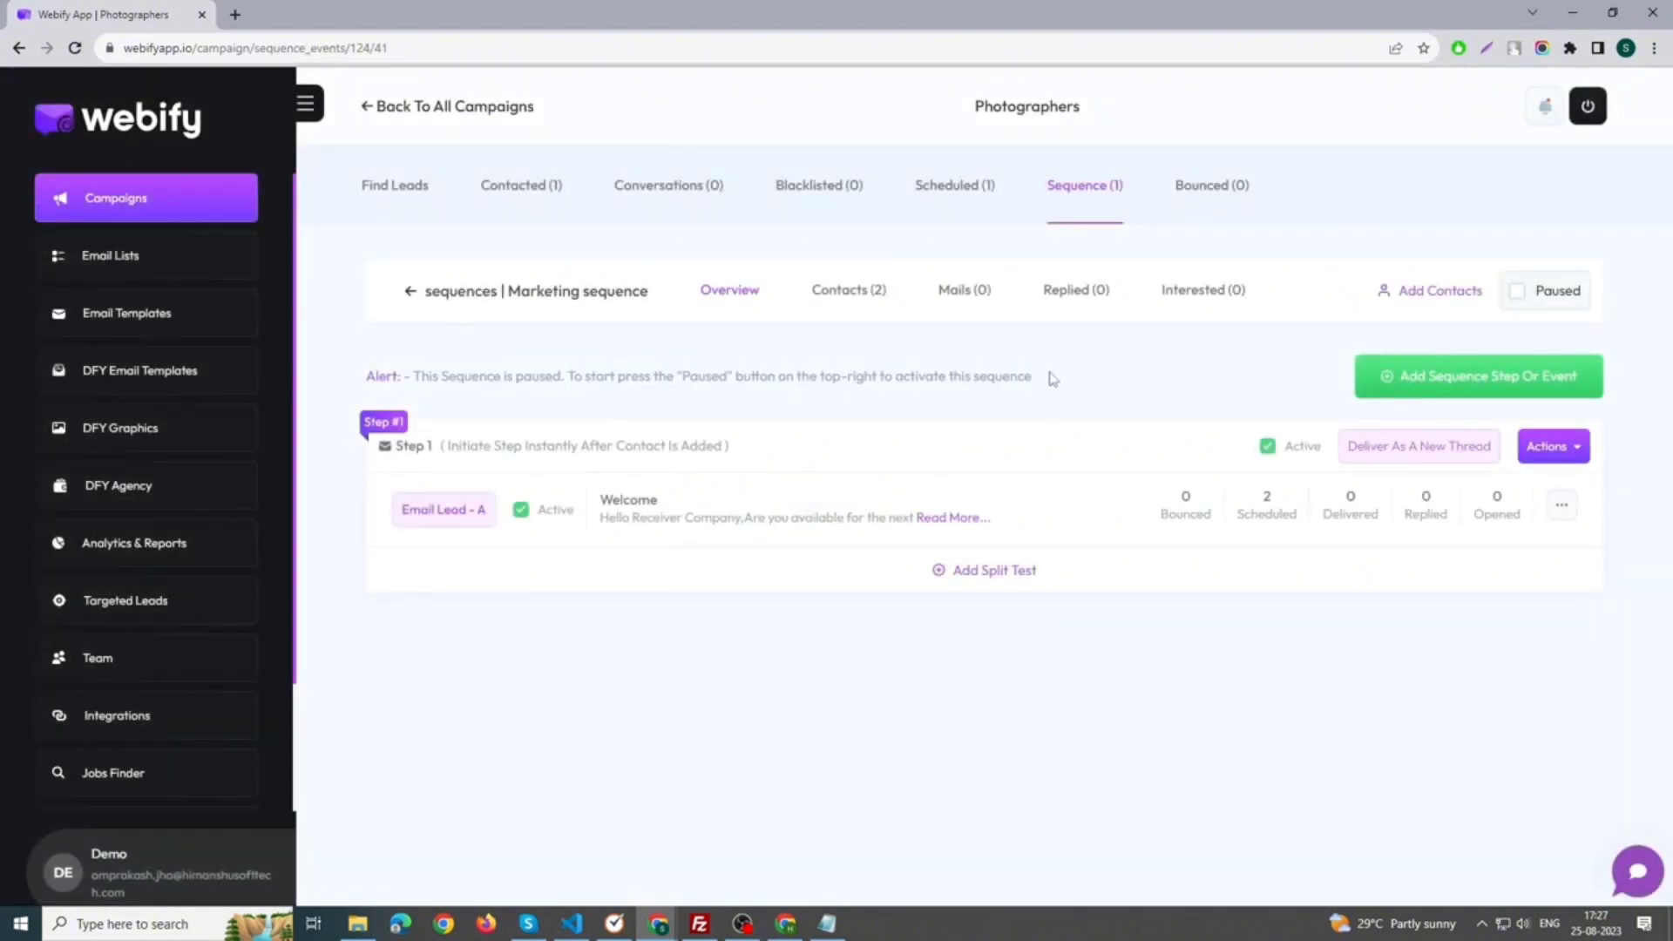
click(1574, 291)
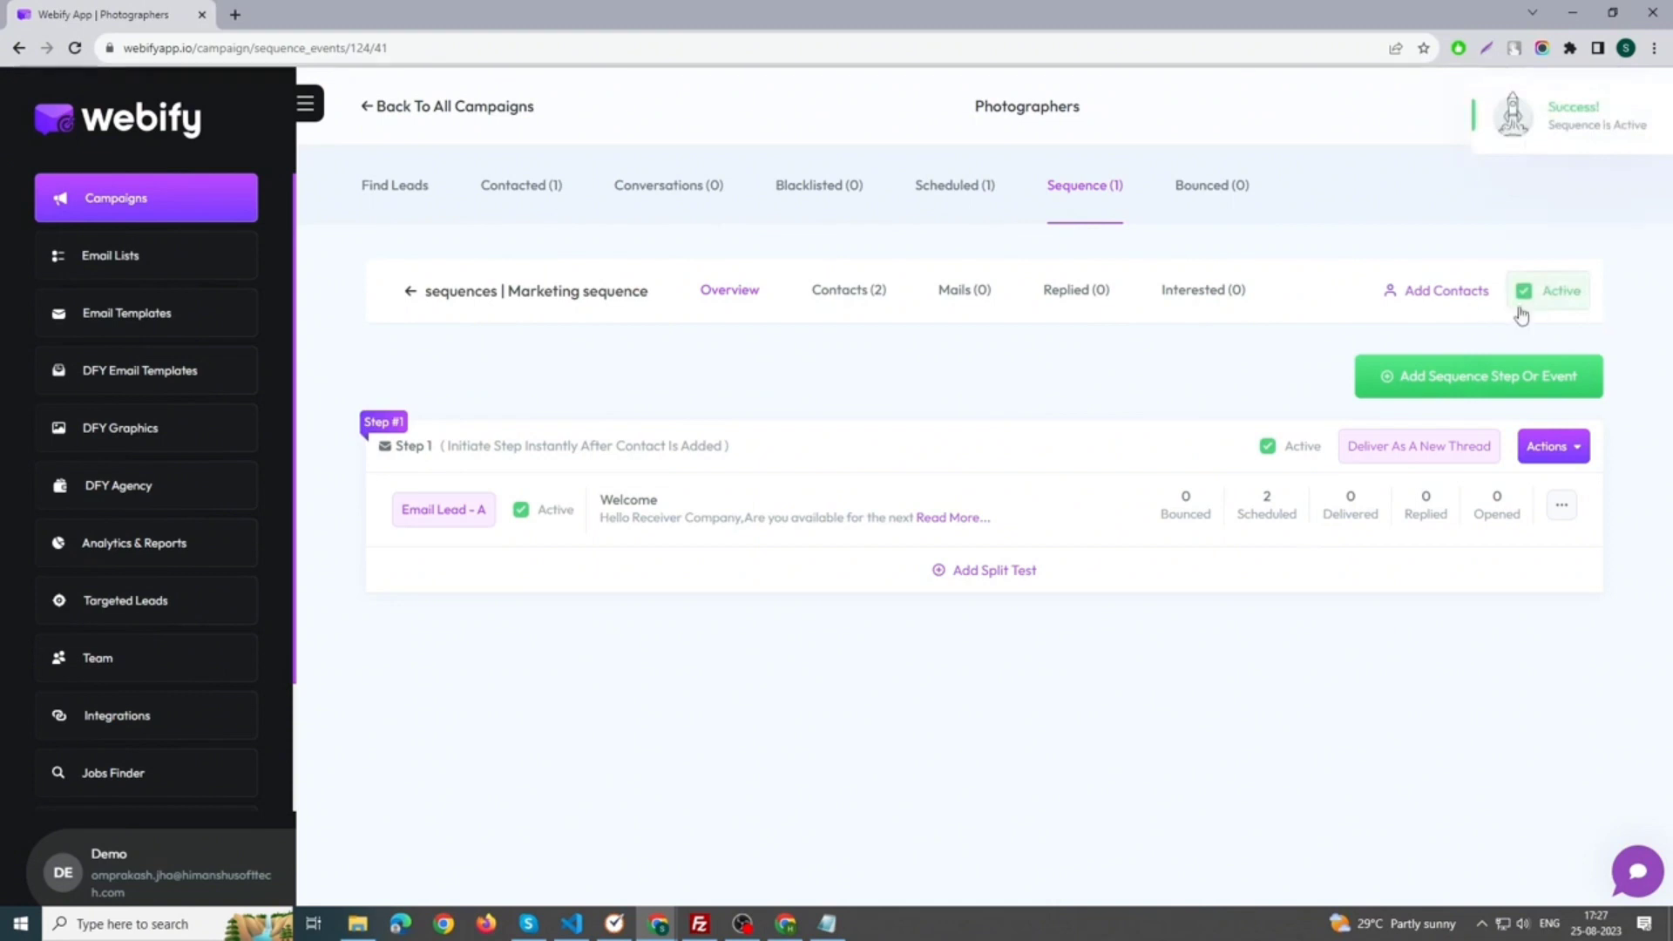
click(863, 294)
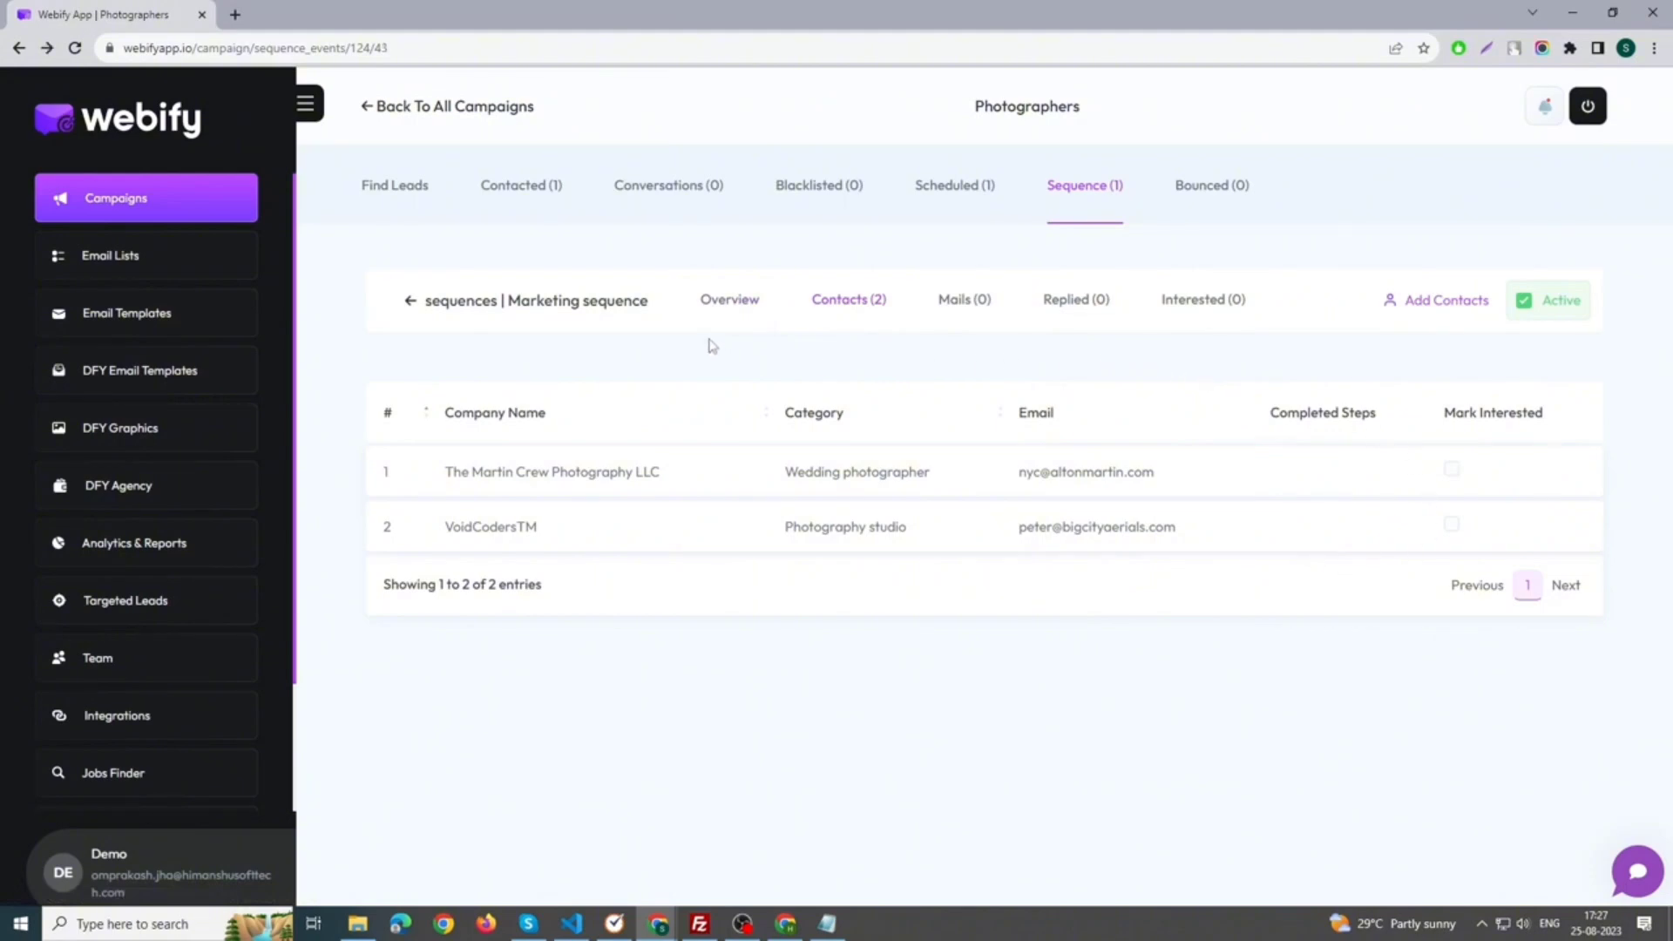
Reload Webify to reach the Let's Get Started page for a first campaign
click(426, 110)
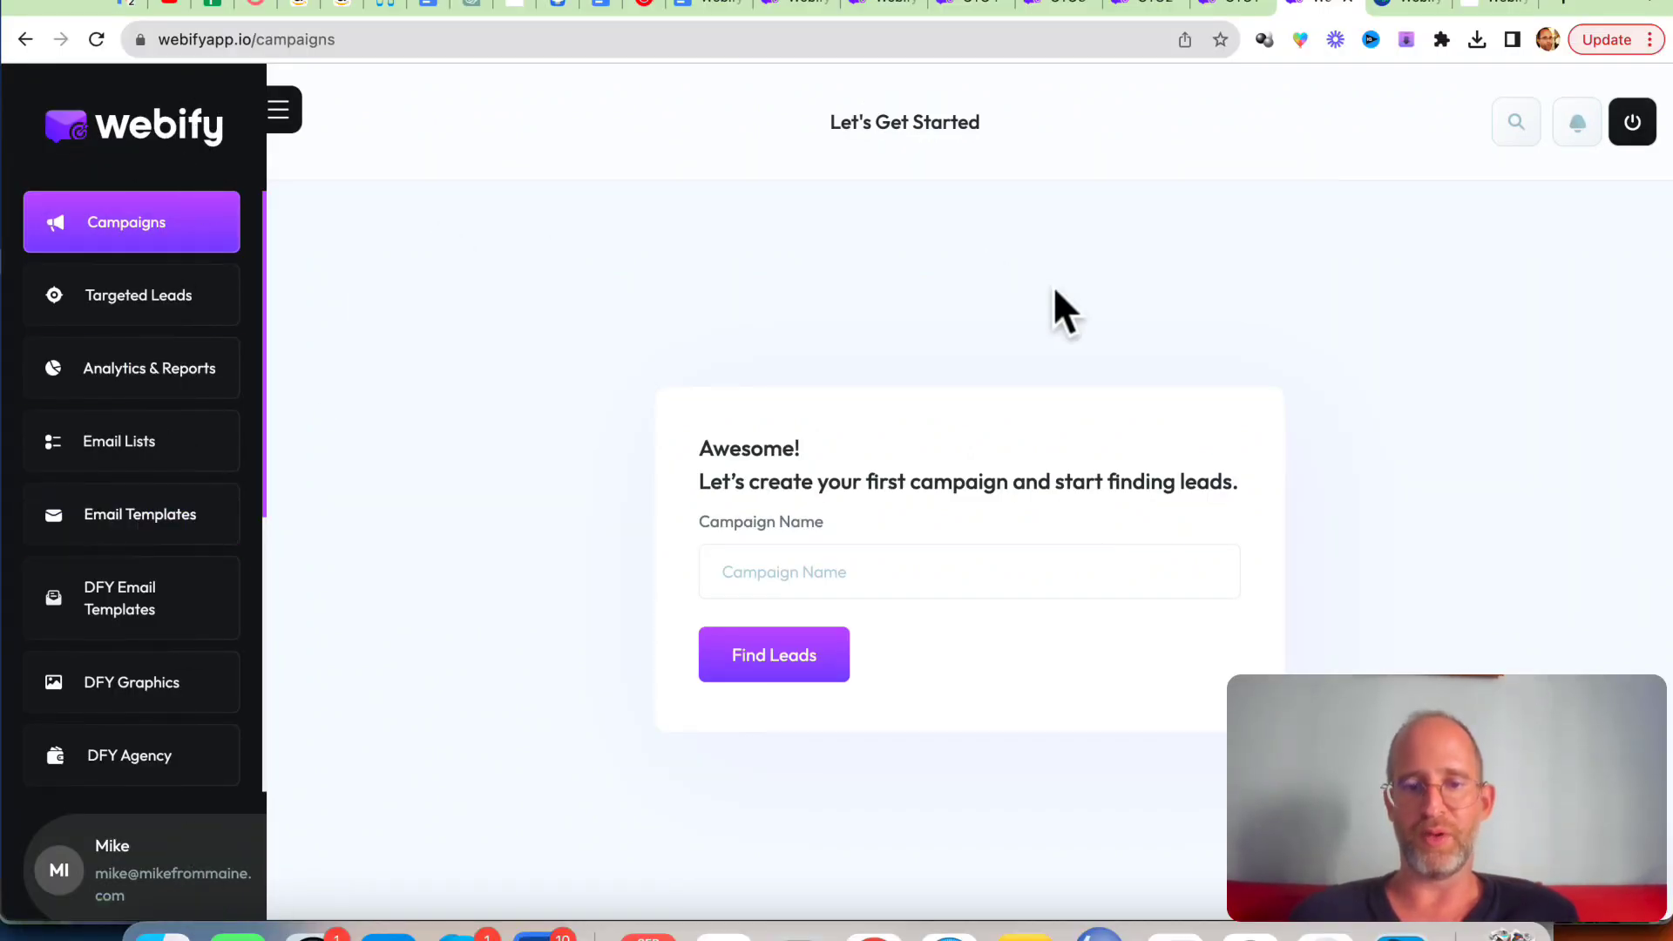
scroll(1053, 309, down, 1)
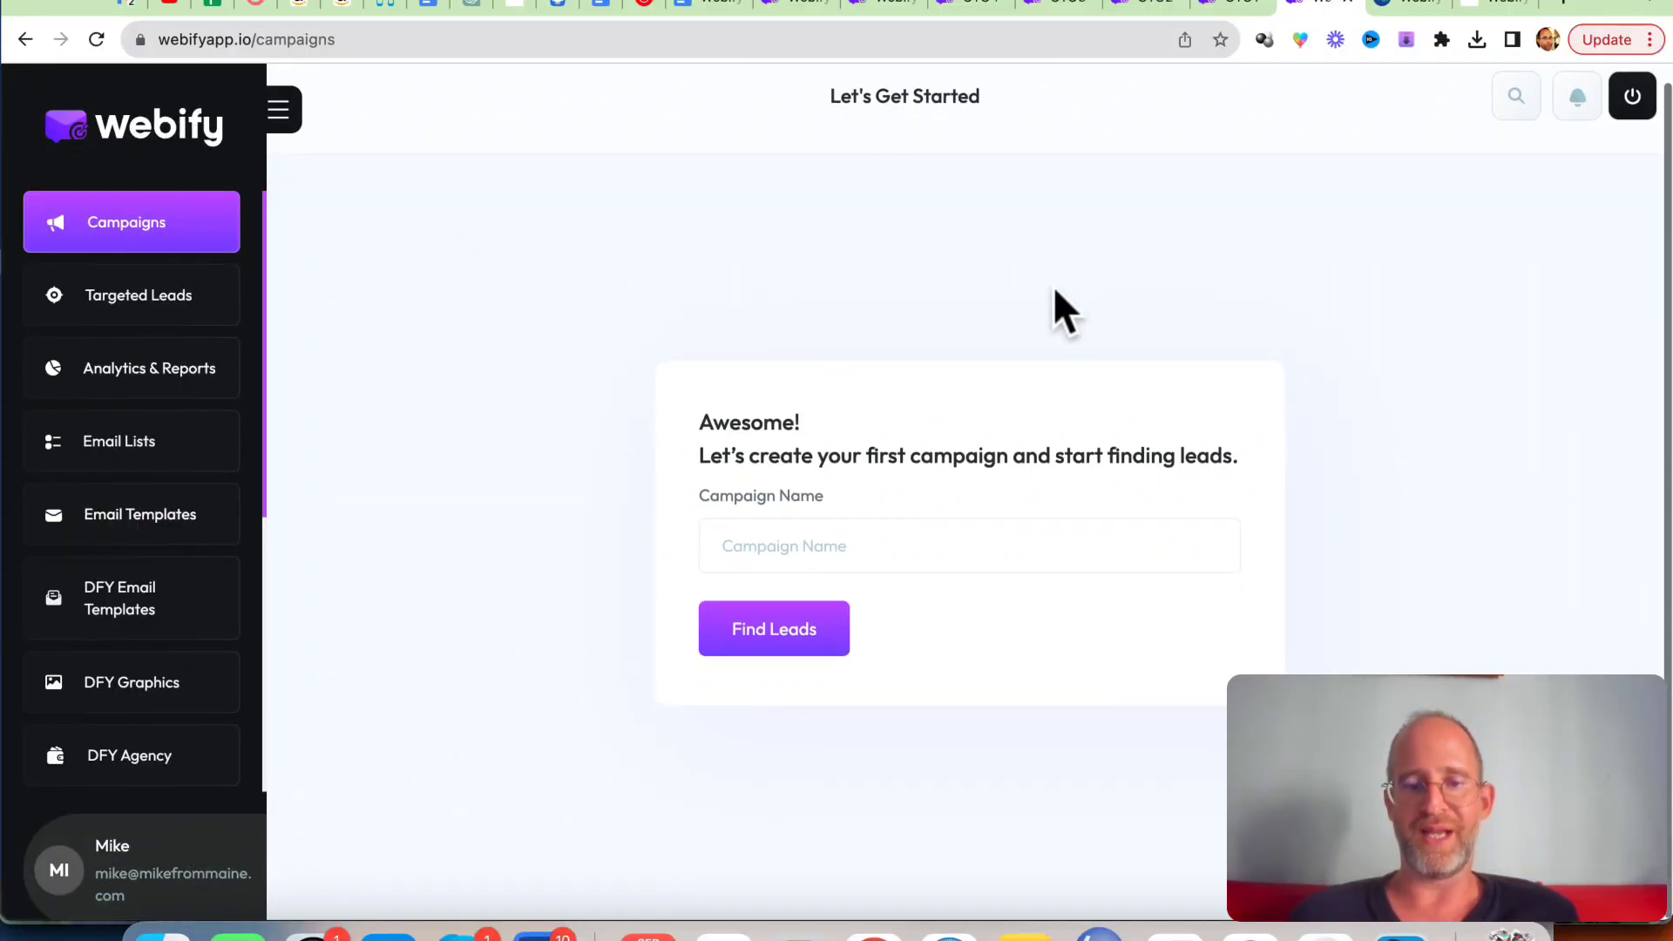
Review the $97 Unlimited upgrade page, then switch to the Webify Deluxe page
click(1246, 4)
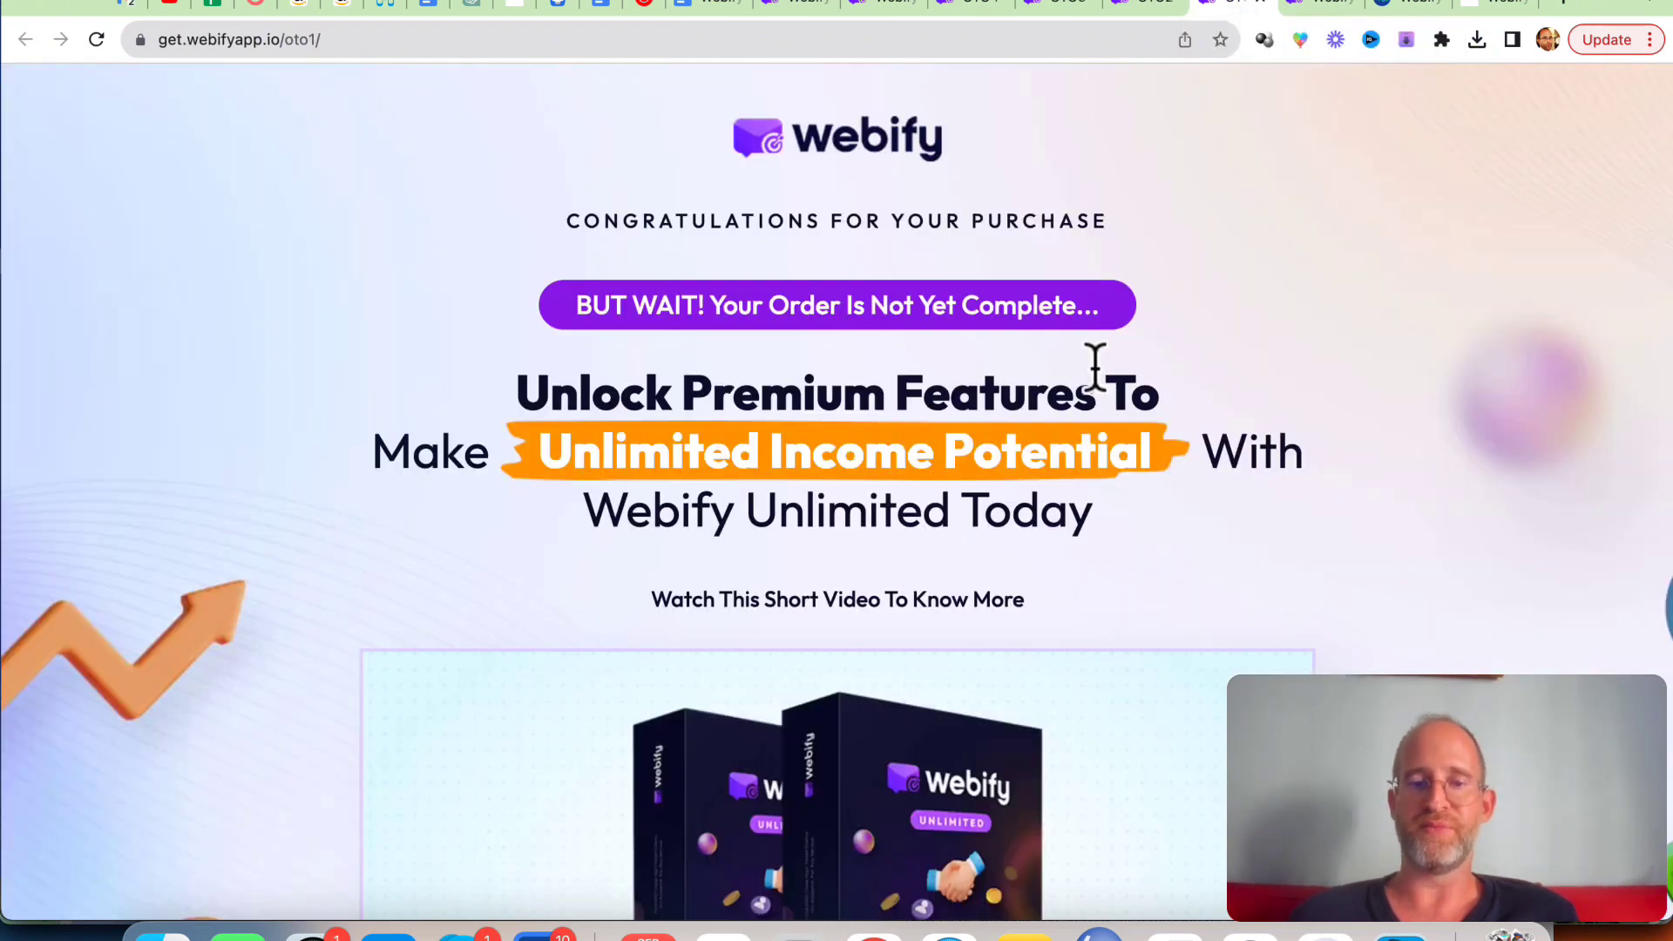
scroll(1096, 369, down, 3)
scroll(1097, 369, down, 5)
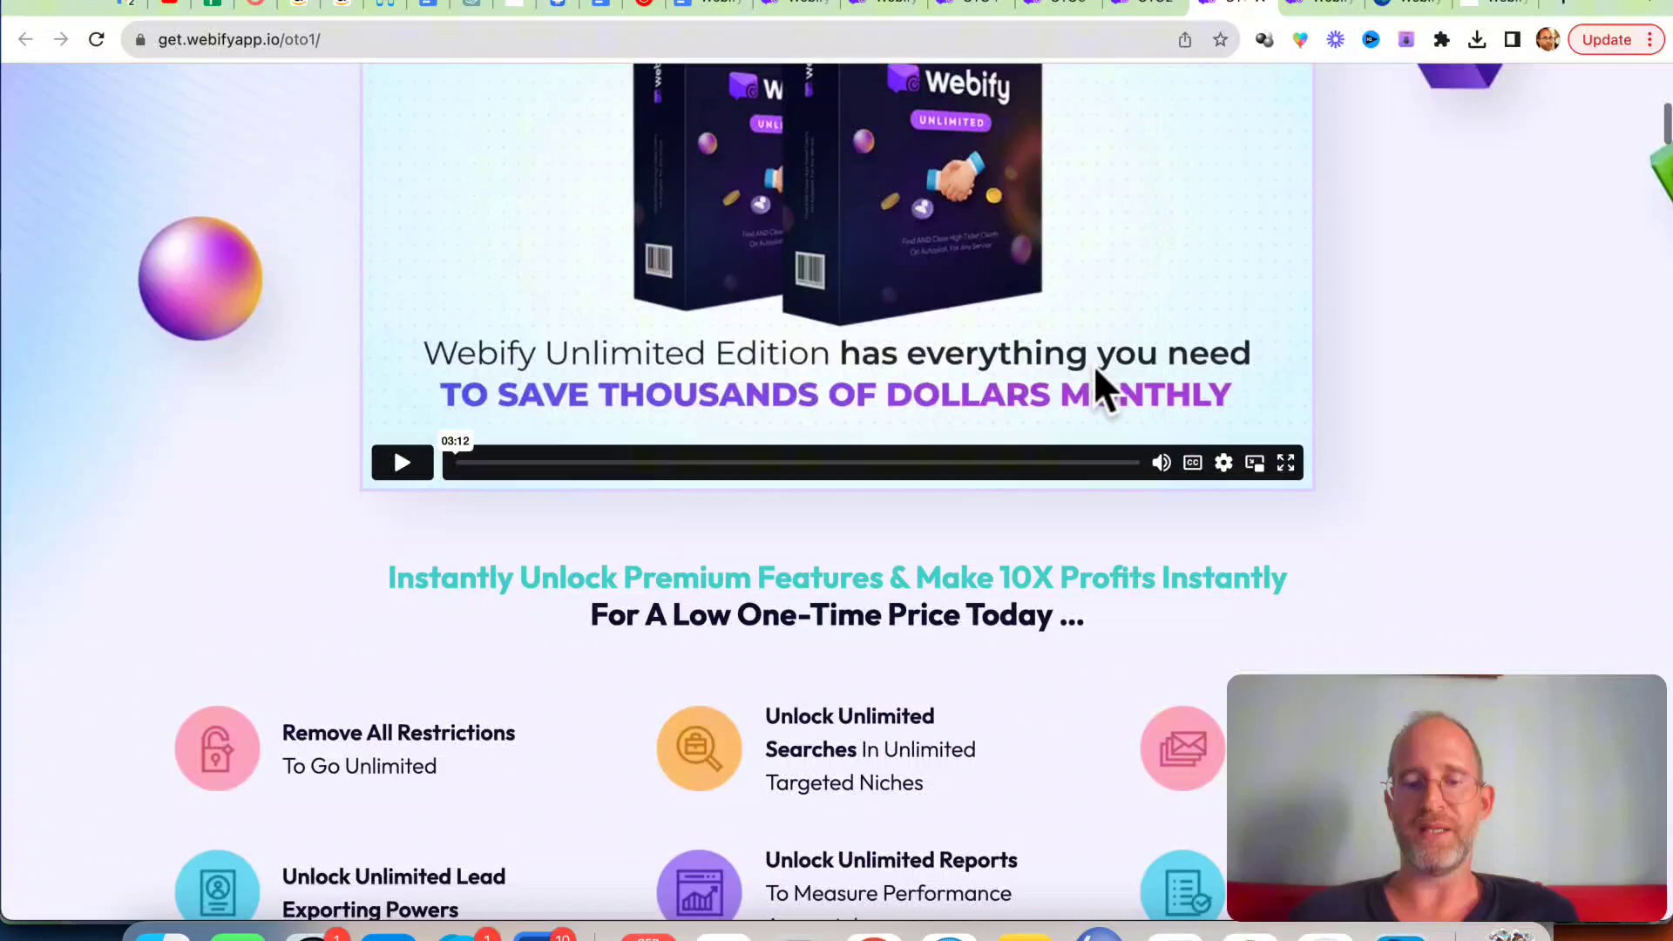
scroll(482, 651, down, 1)
scroll(383, 614, down, 2)
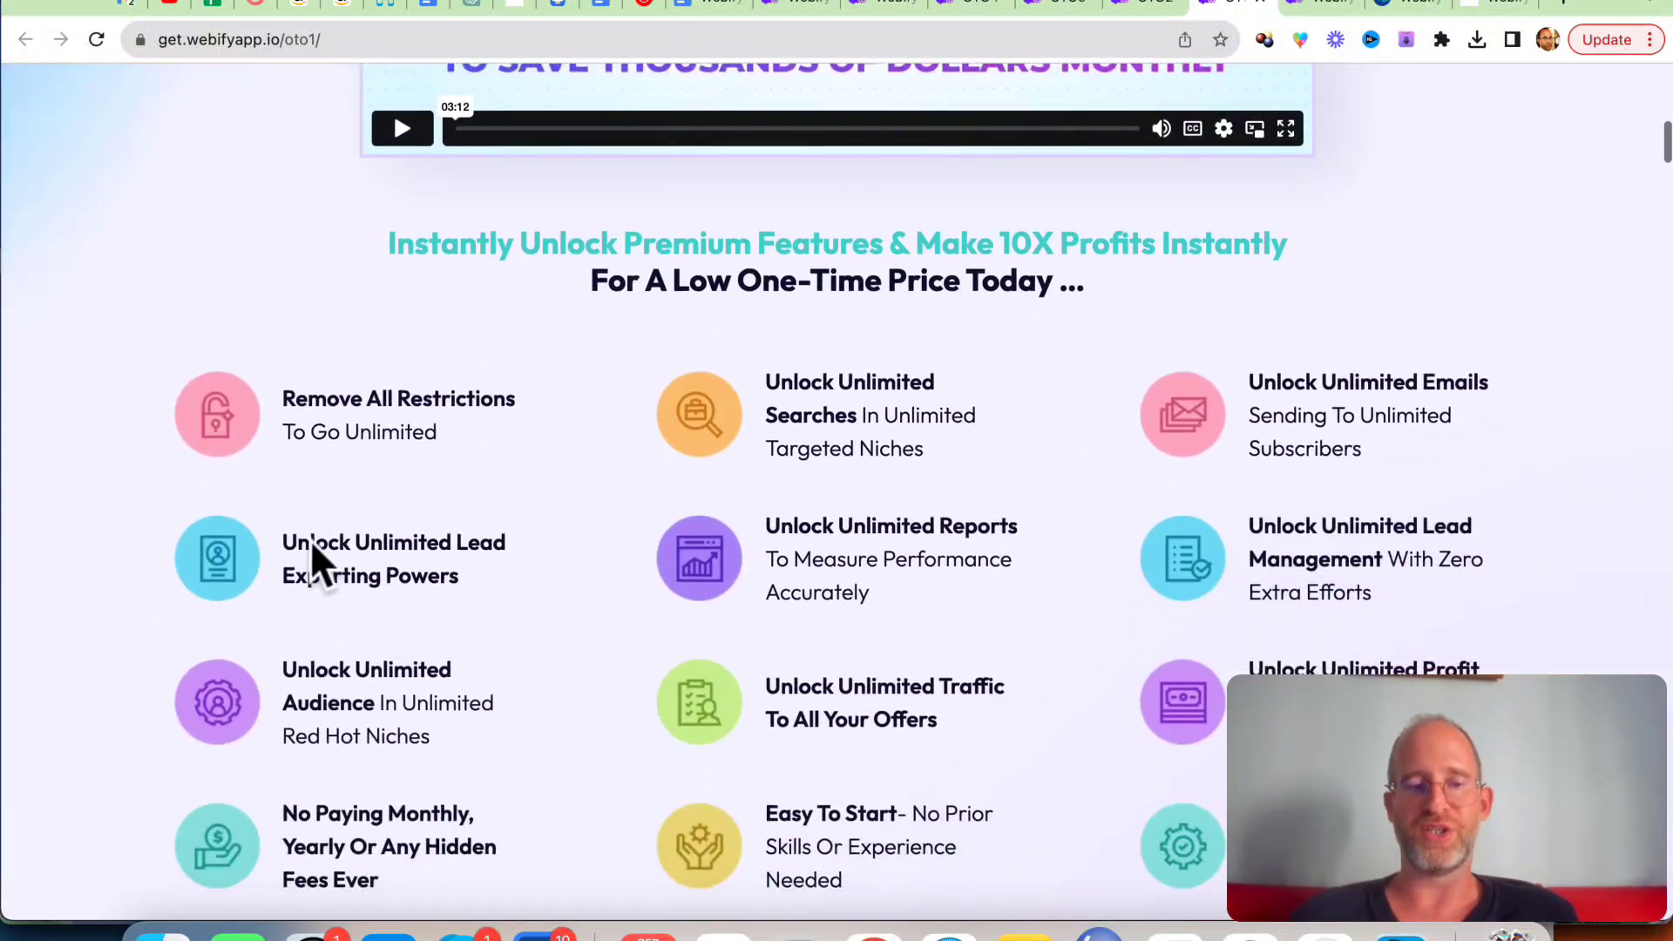
scroll(454, 483, down, 2)
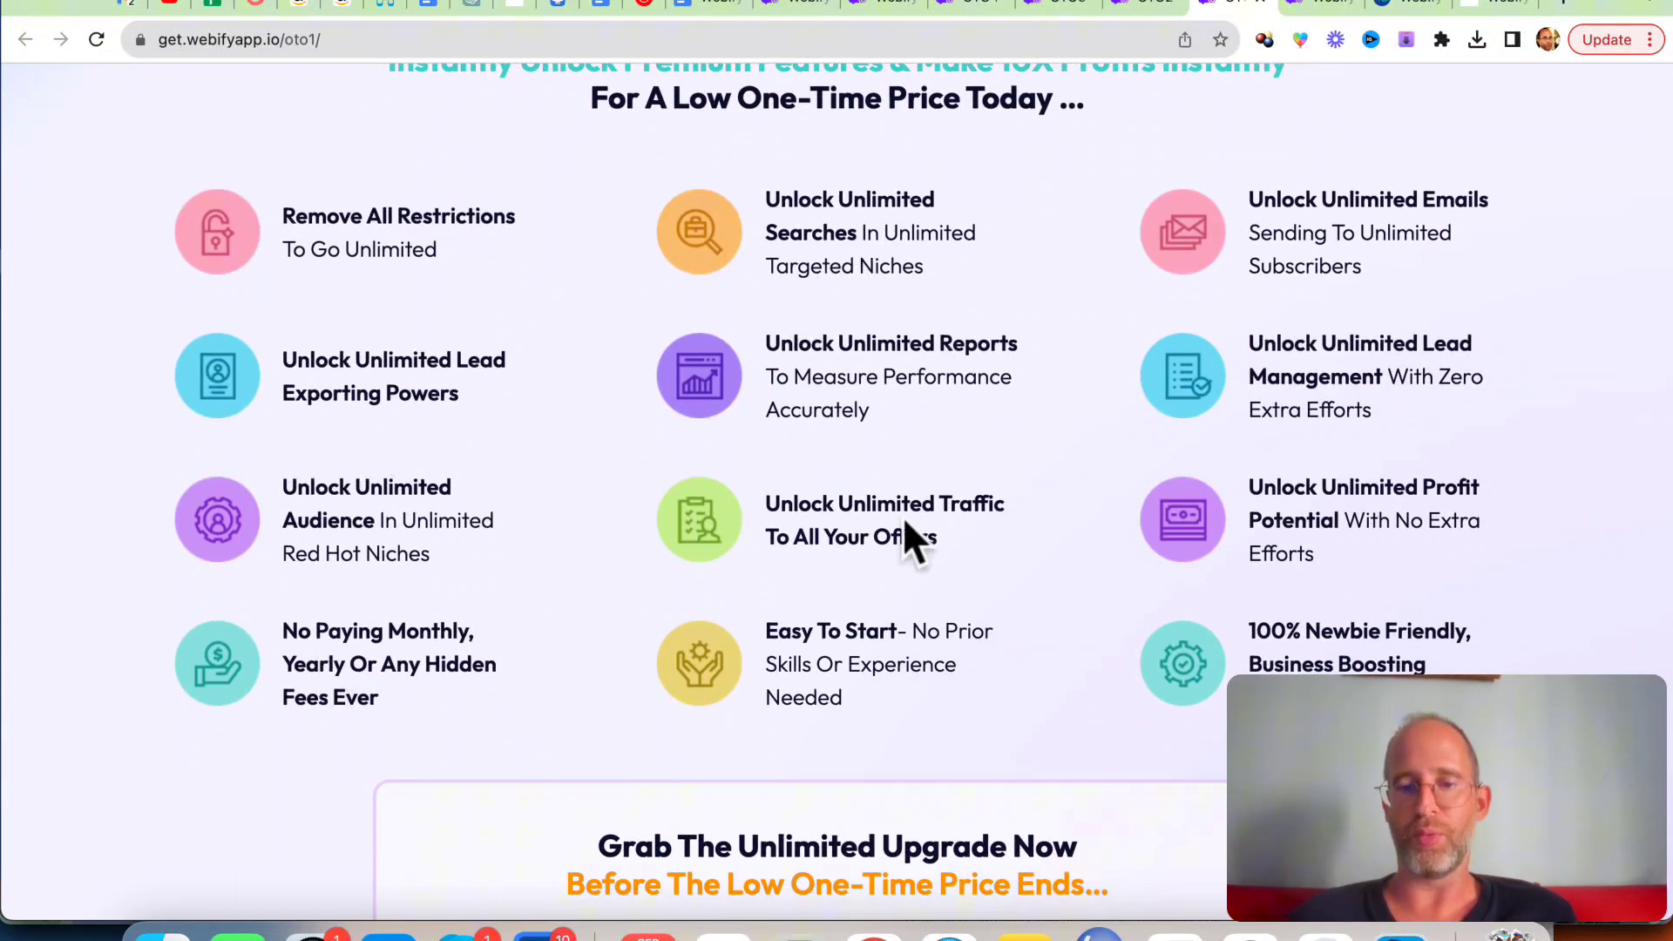
scroll(1241, 432, down, 3)
scroll(1242, 432, down, 1)
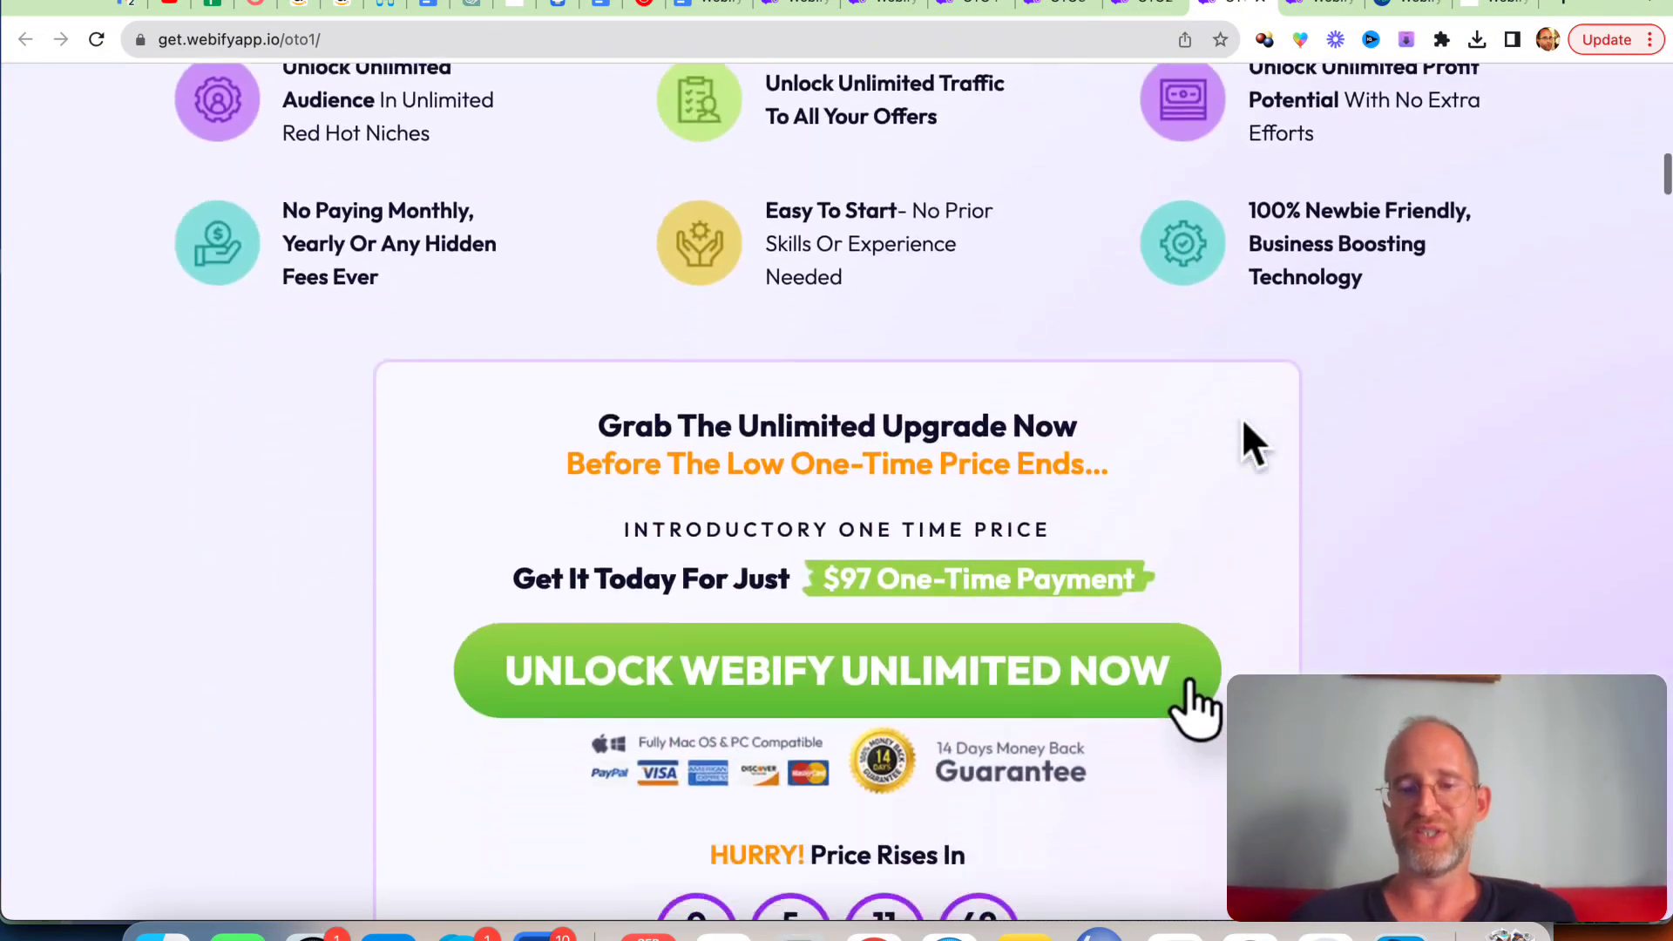
scroll(964, 562, up, 1)
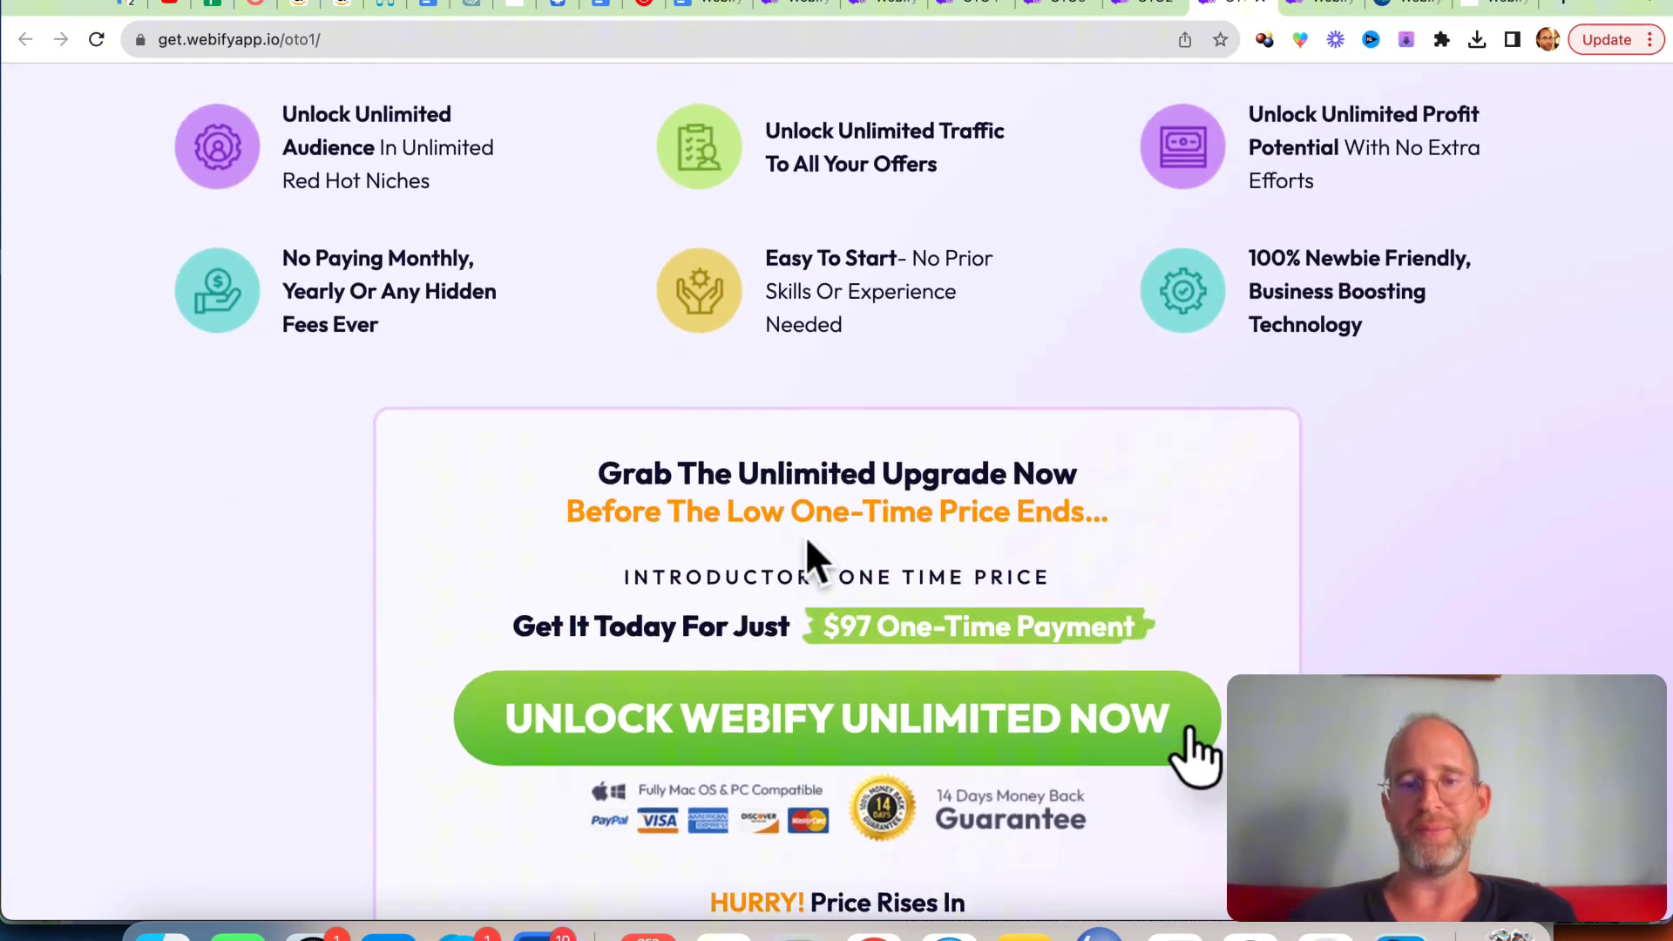
click(1169, 12)
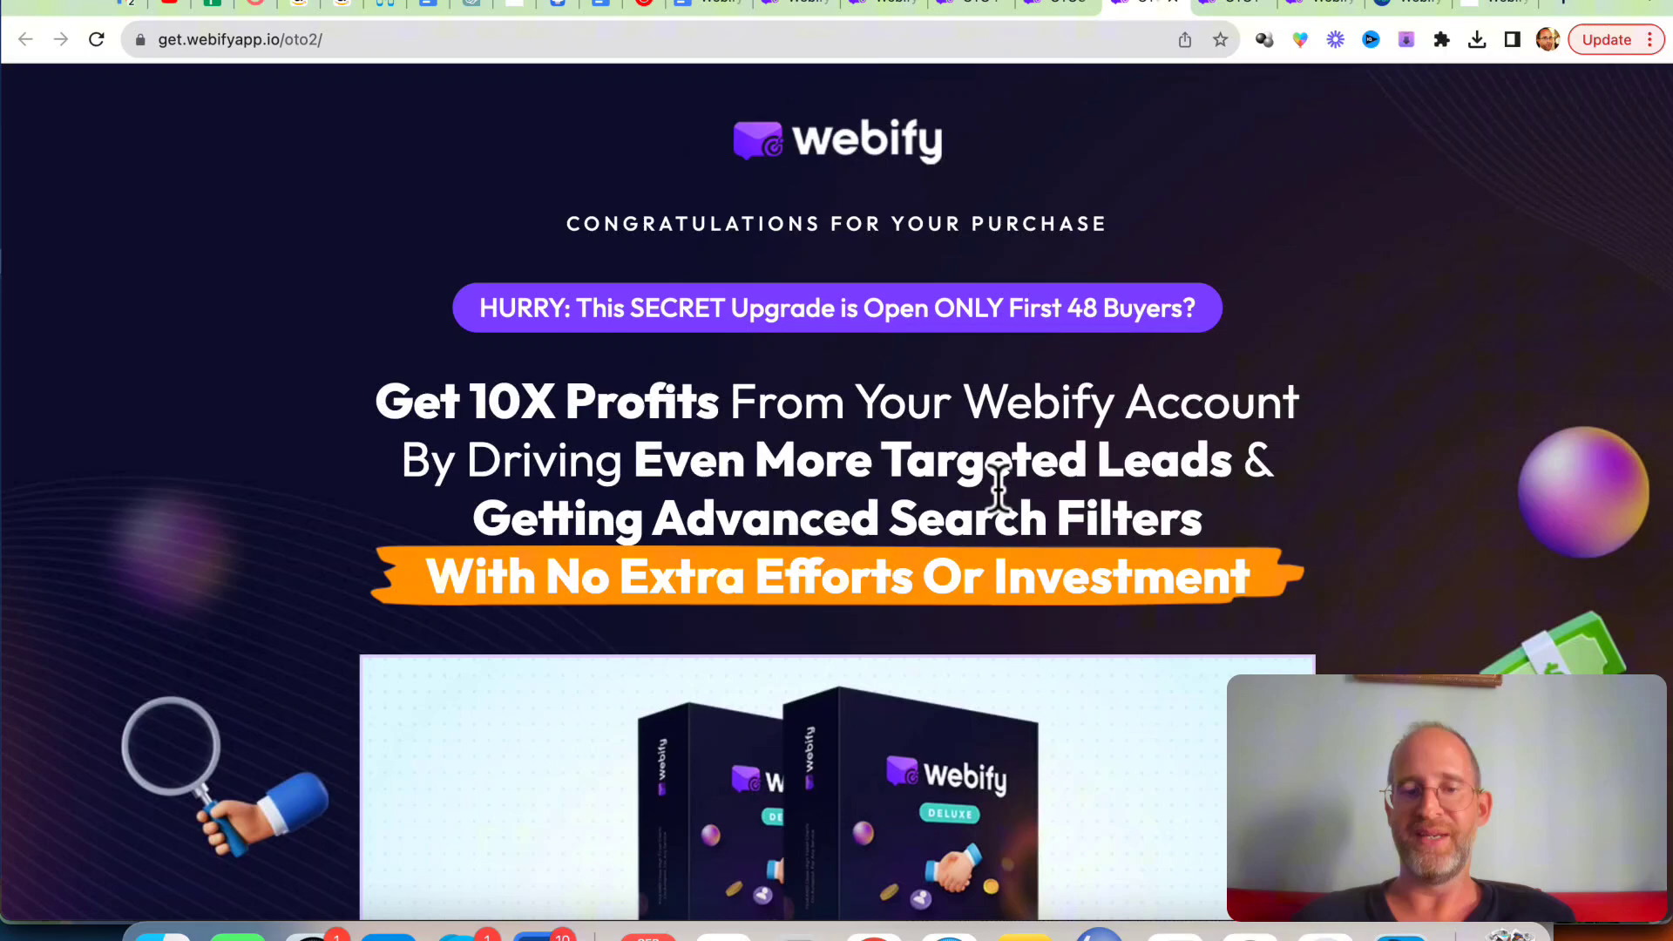
scroll(998, 485, down, 1)
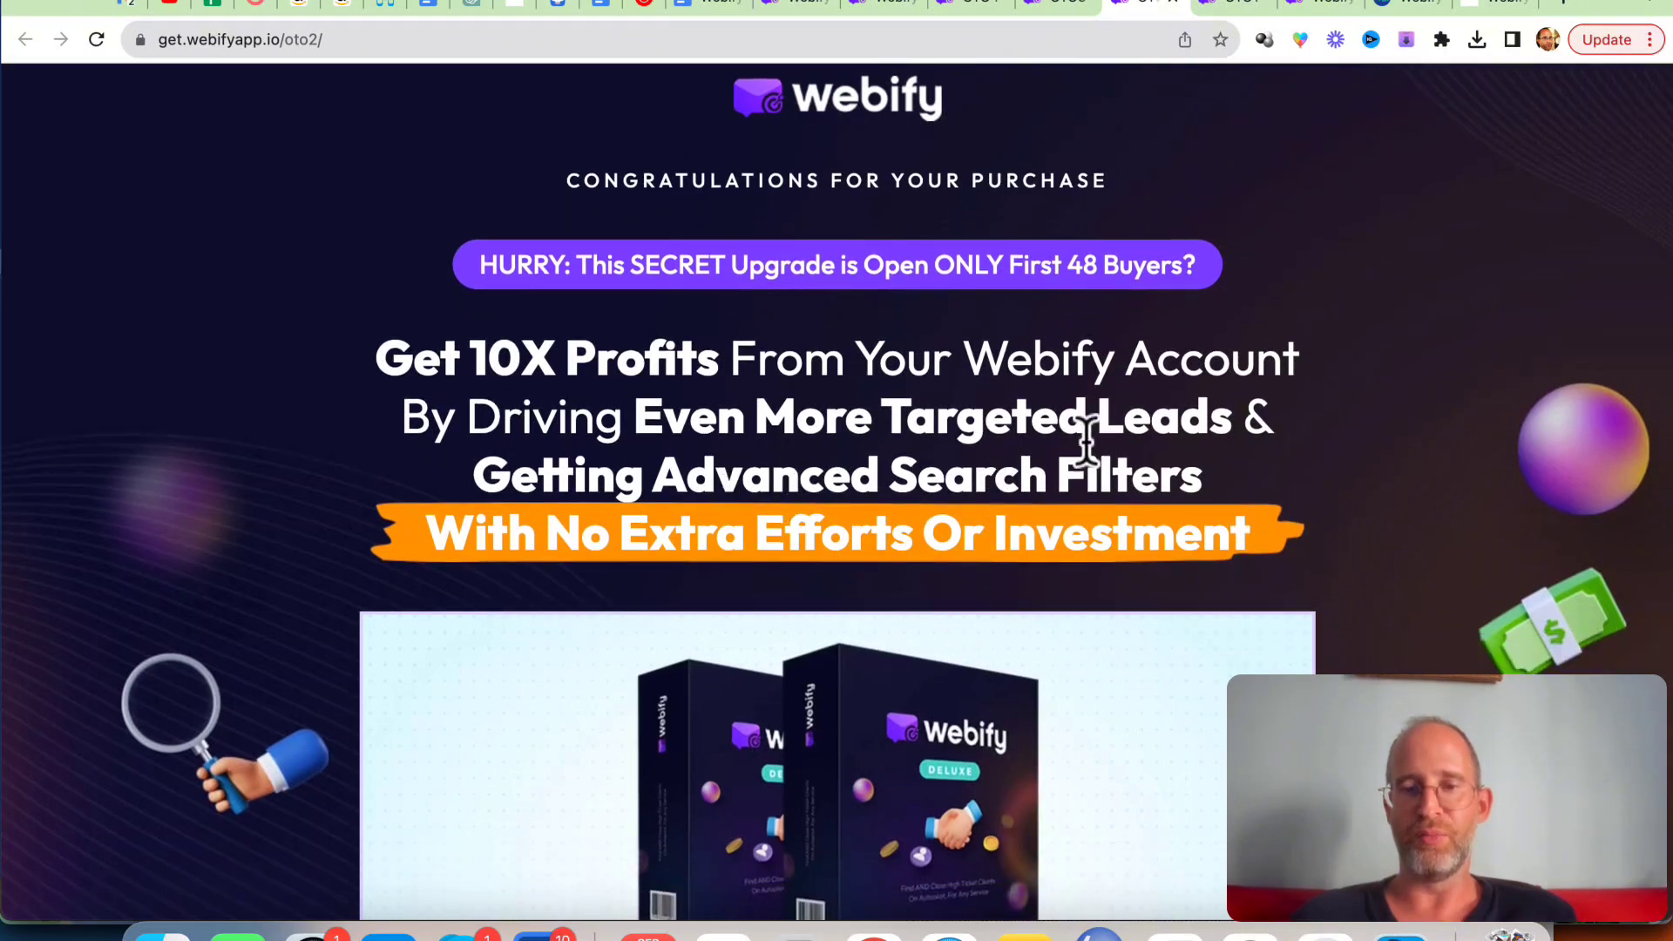
scroll(783, 383, down, 2)
scroll(783, 381, down, 2)
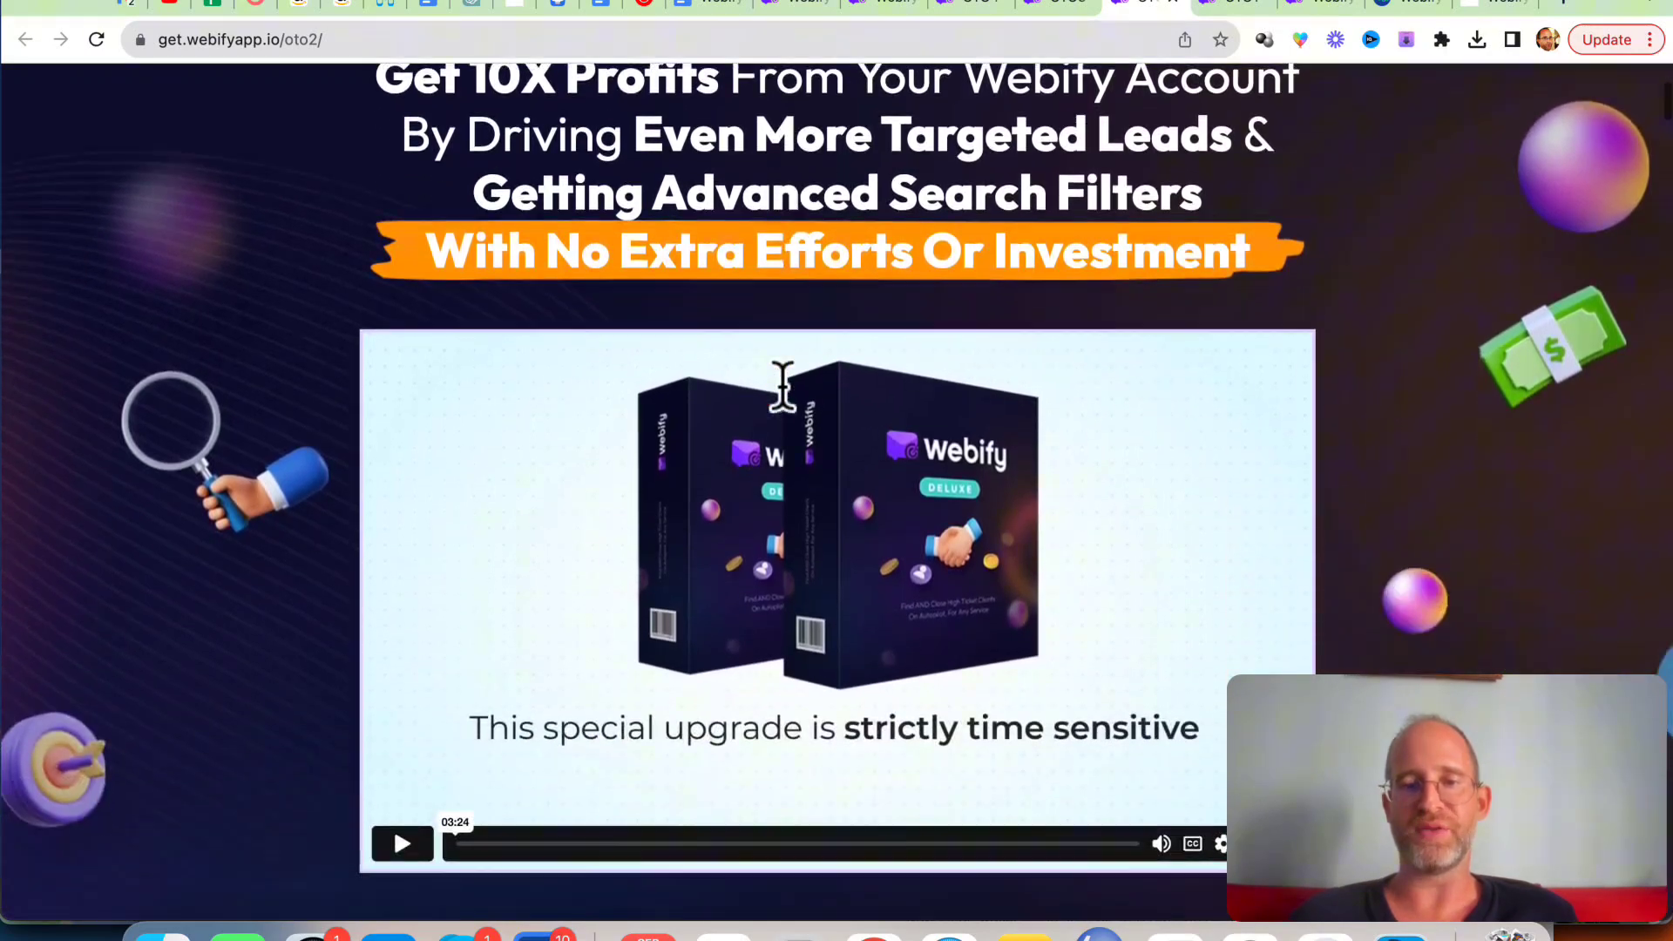
scroll(783, 383, down, 3)
scroll(782, 382, down, 4)
scroll(782, 382, down, 3)
scroll(783, 382, down, 1)
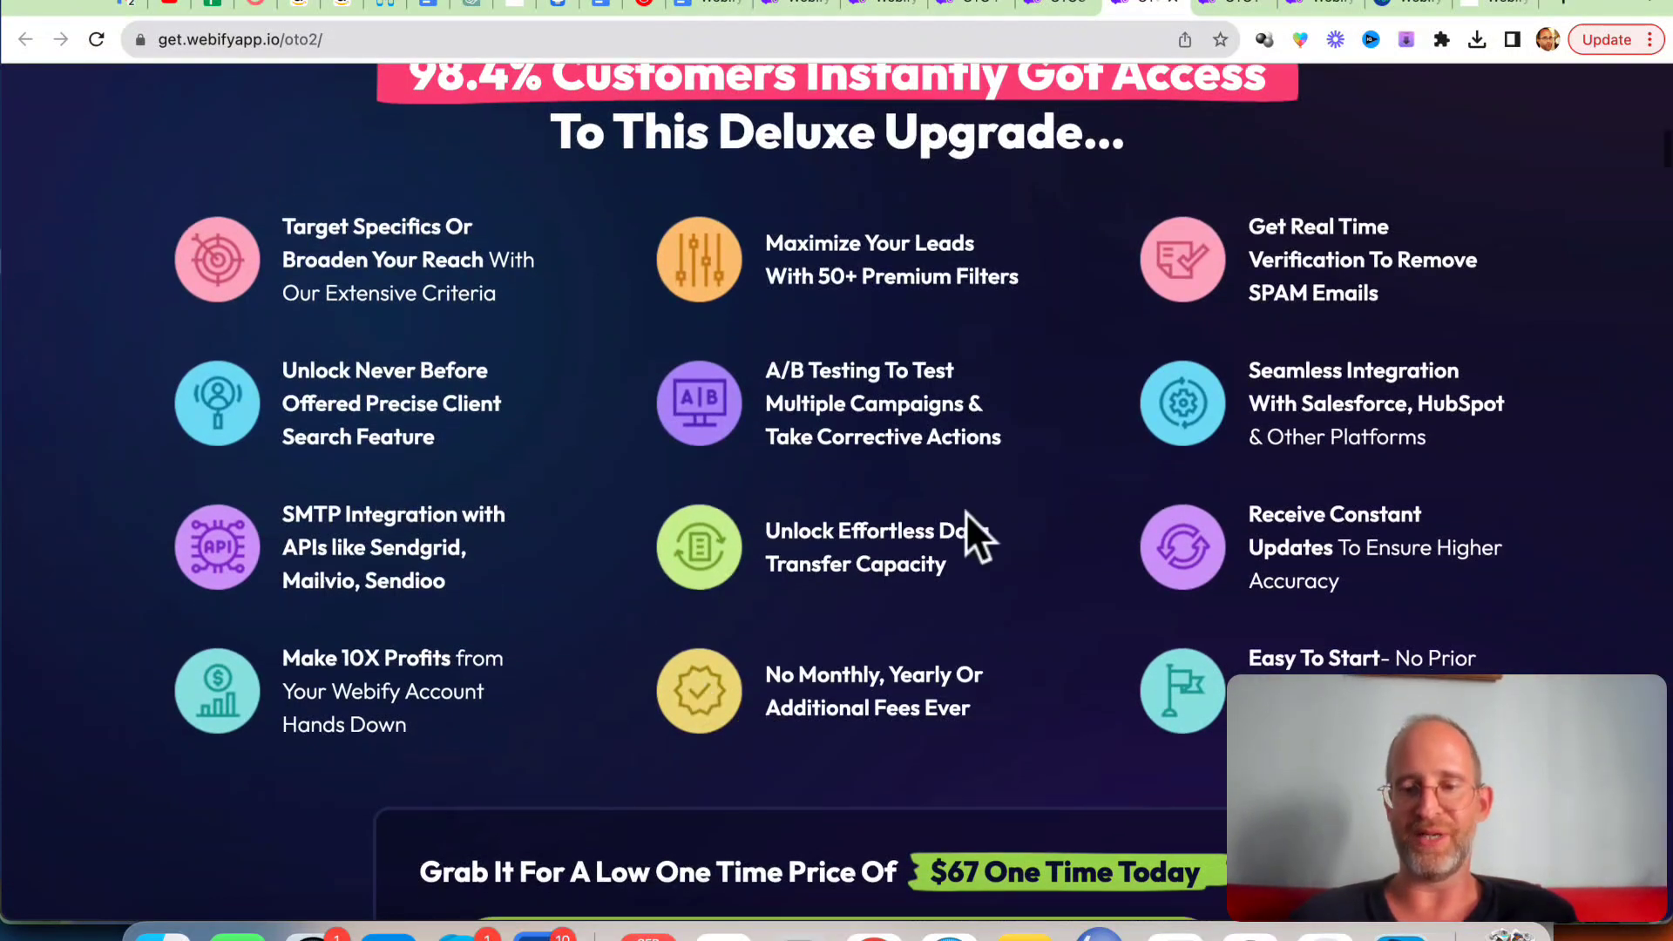
scroll(966, 523, down, 5)
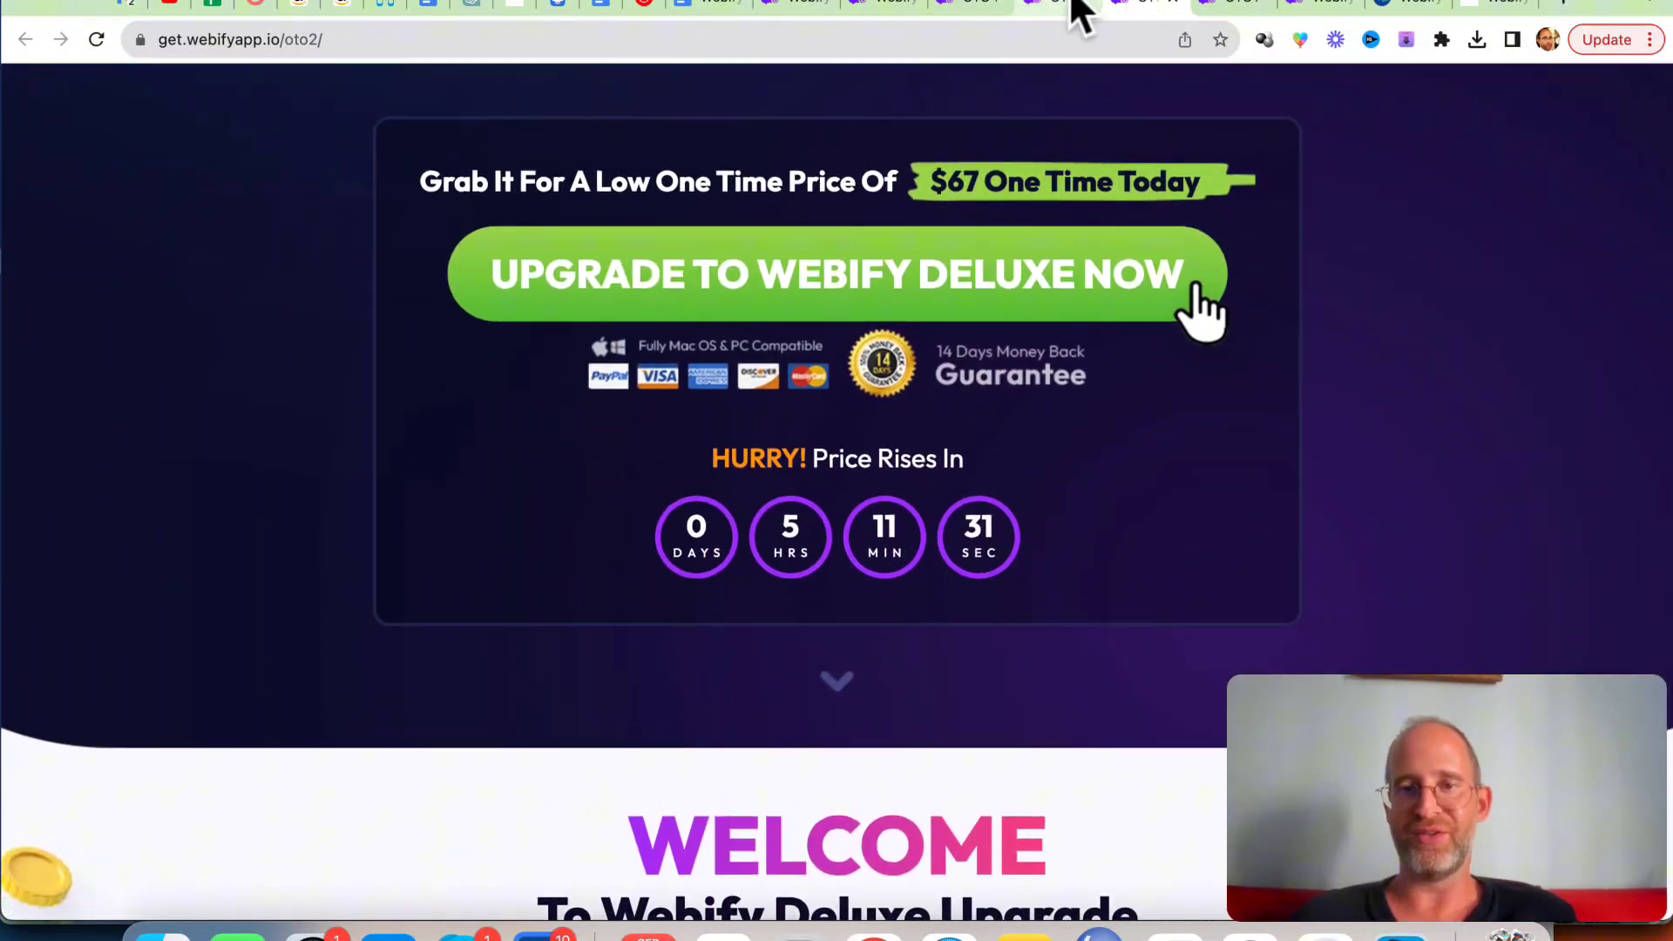
Move from the Deluxe offer to the Agency Edition upgrade page
click(1080, 6)
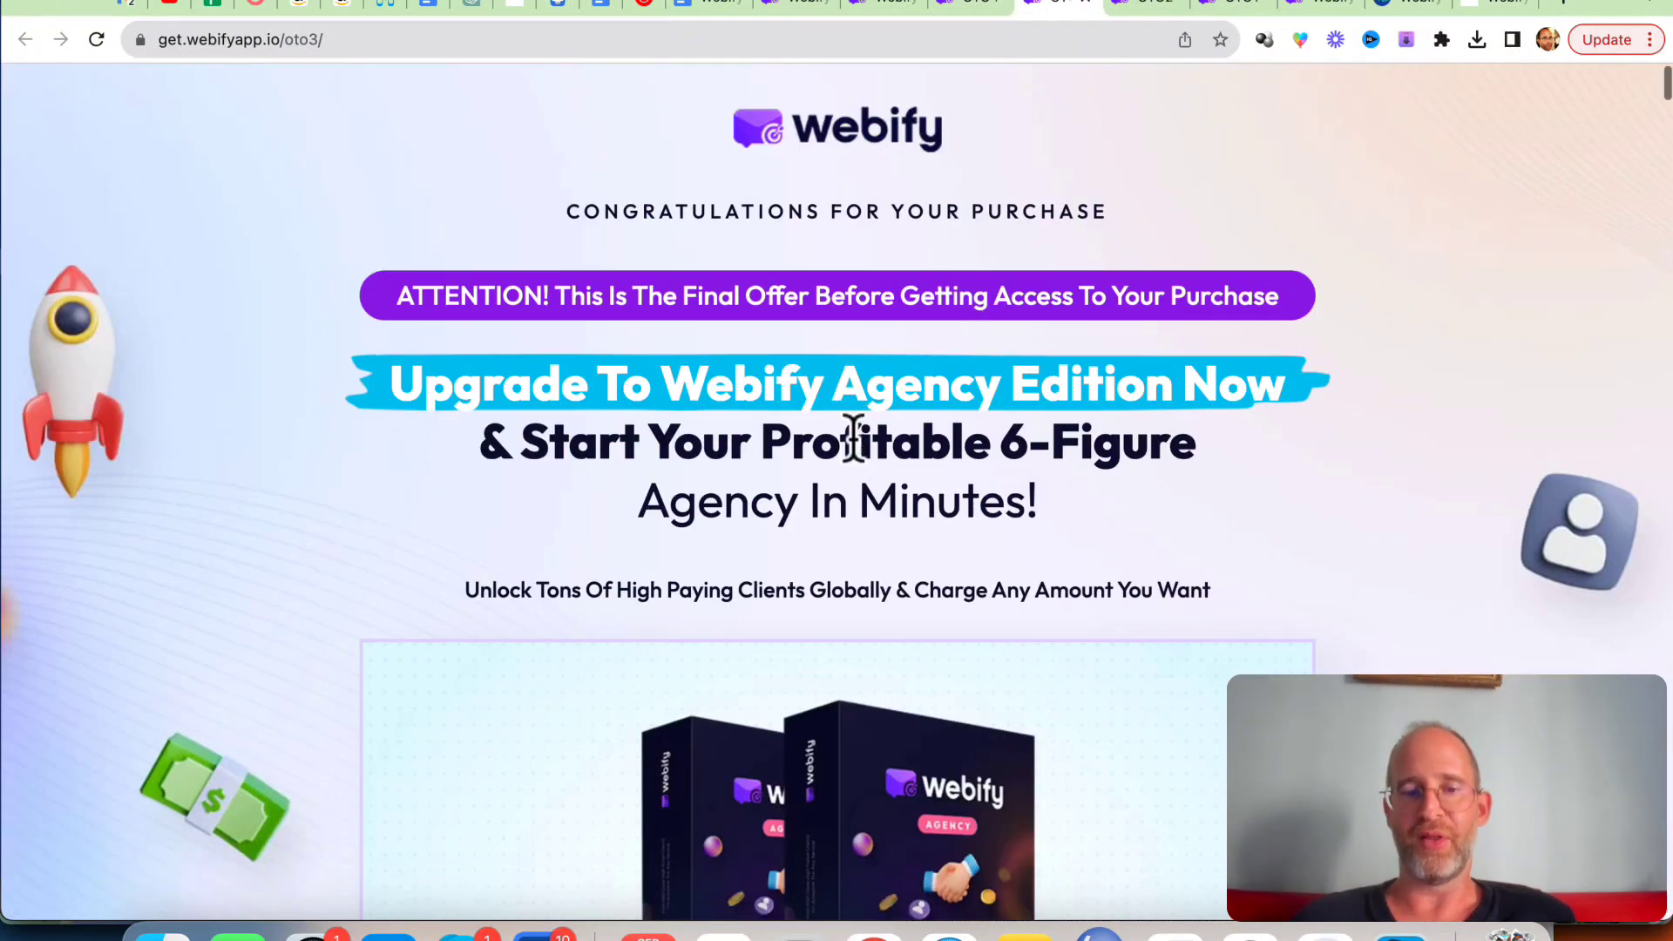
scroll(851, 445, down, 5)
scroll(851, 438, down, 3)
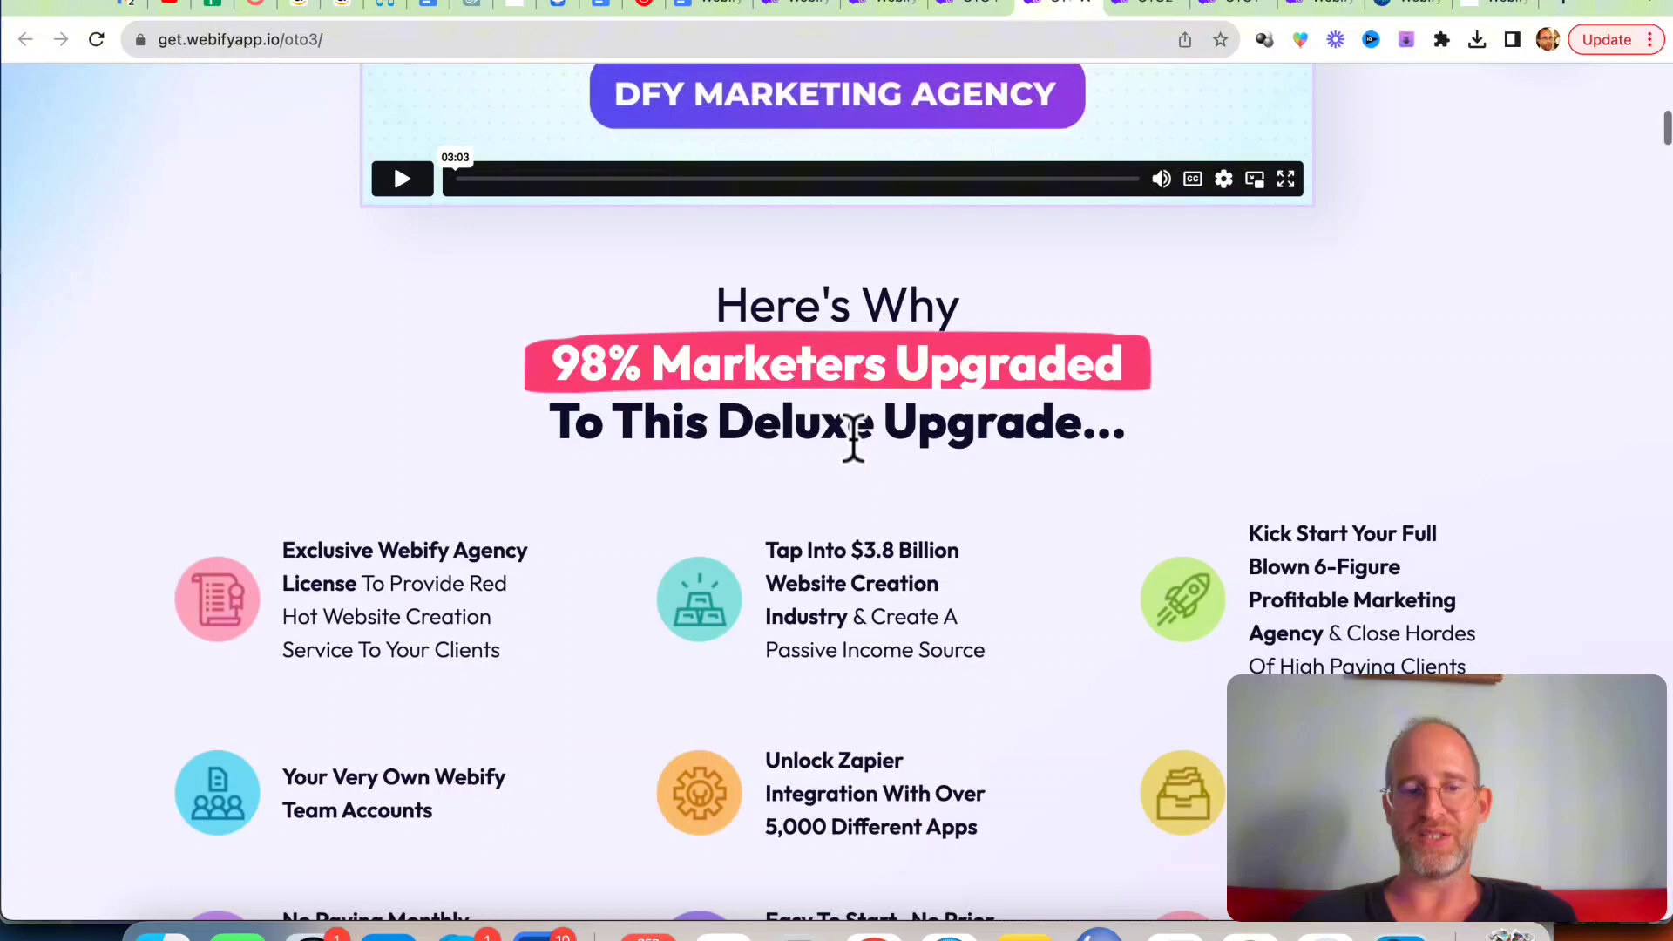
scroll(421, 640, down, 2)
scroll(421, 641, down, 1)
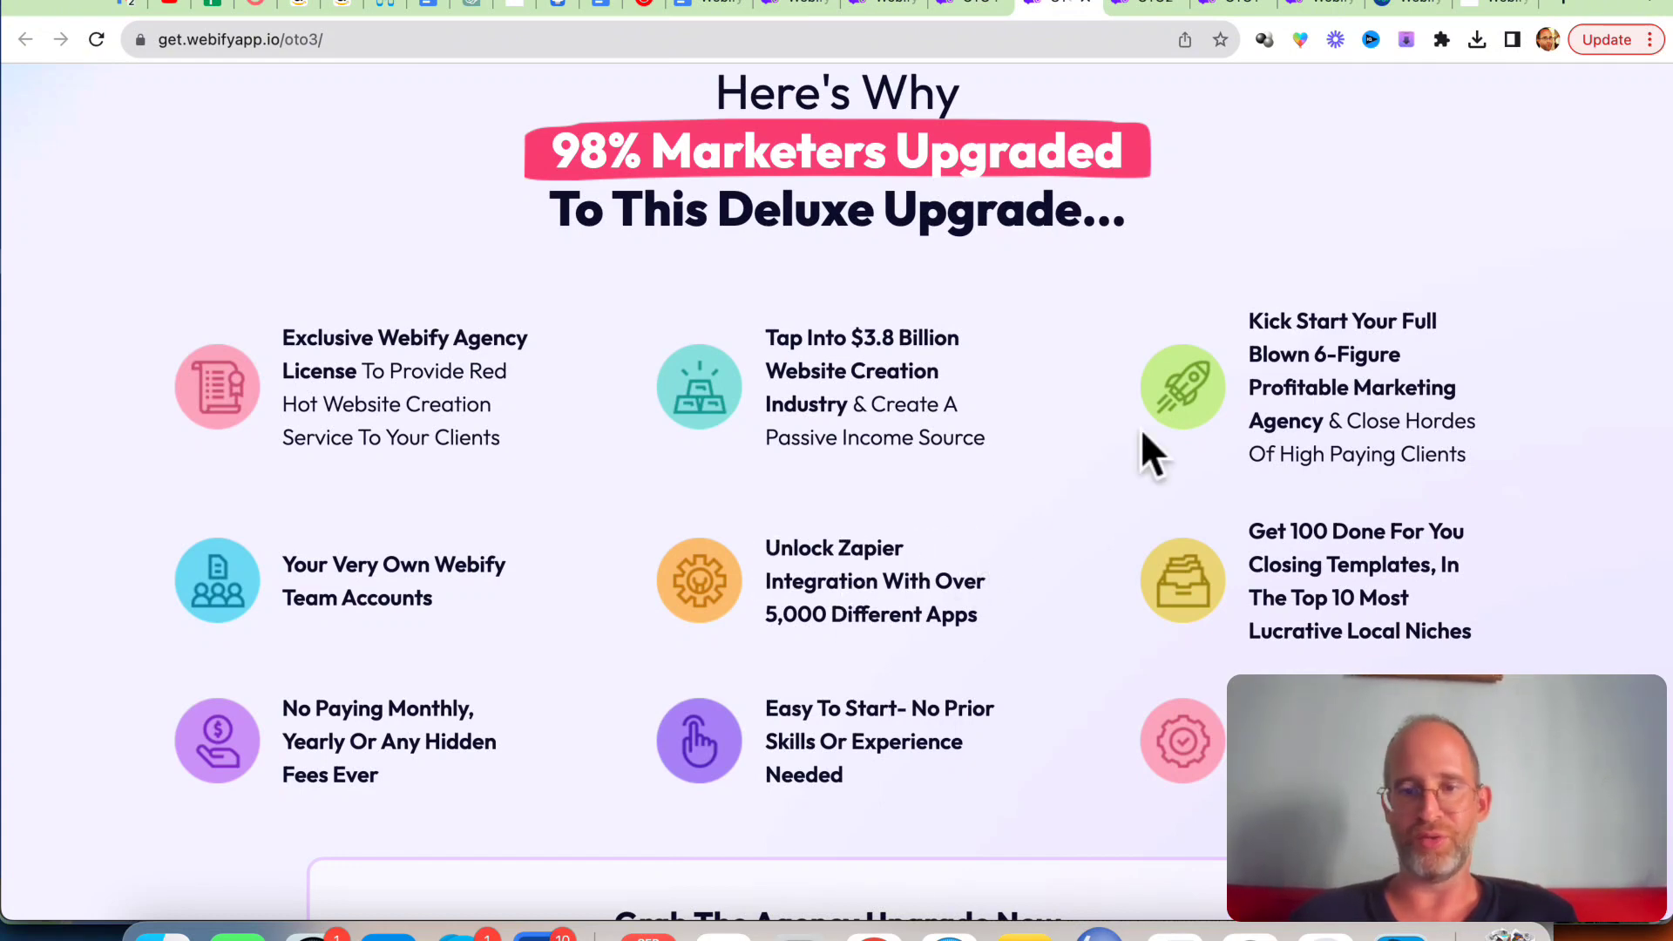
scroll(827, 418, down, 2)
scroll(827, 425, down, 3)
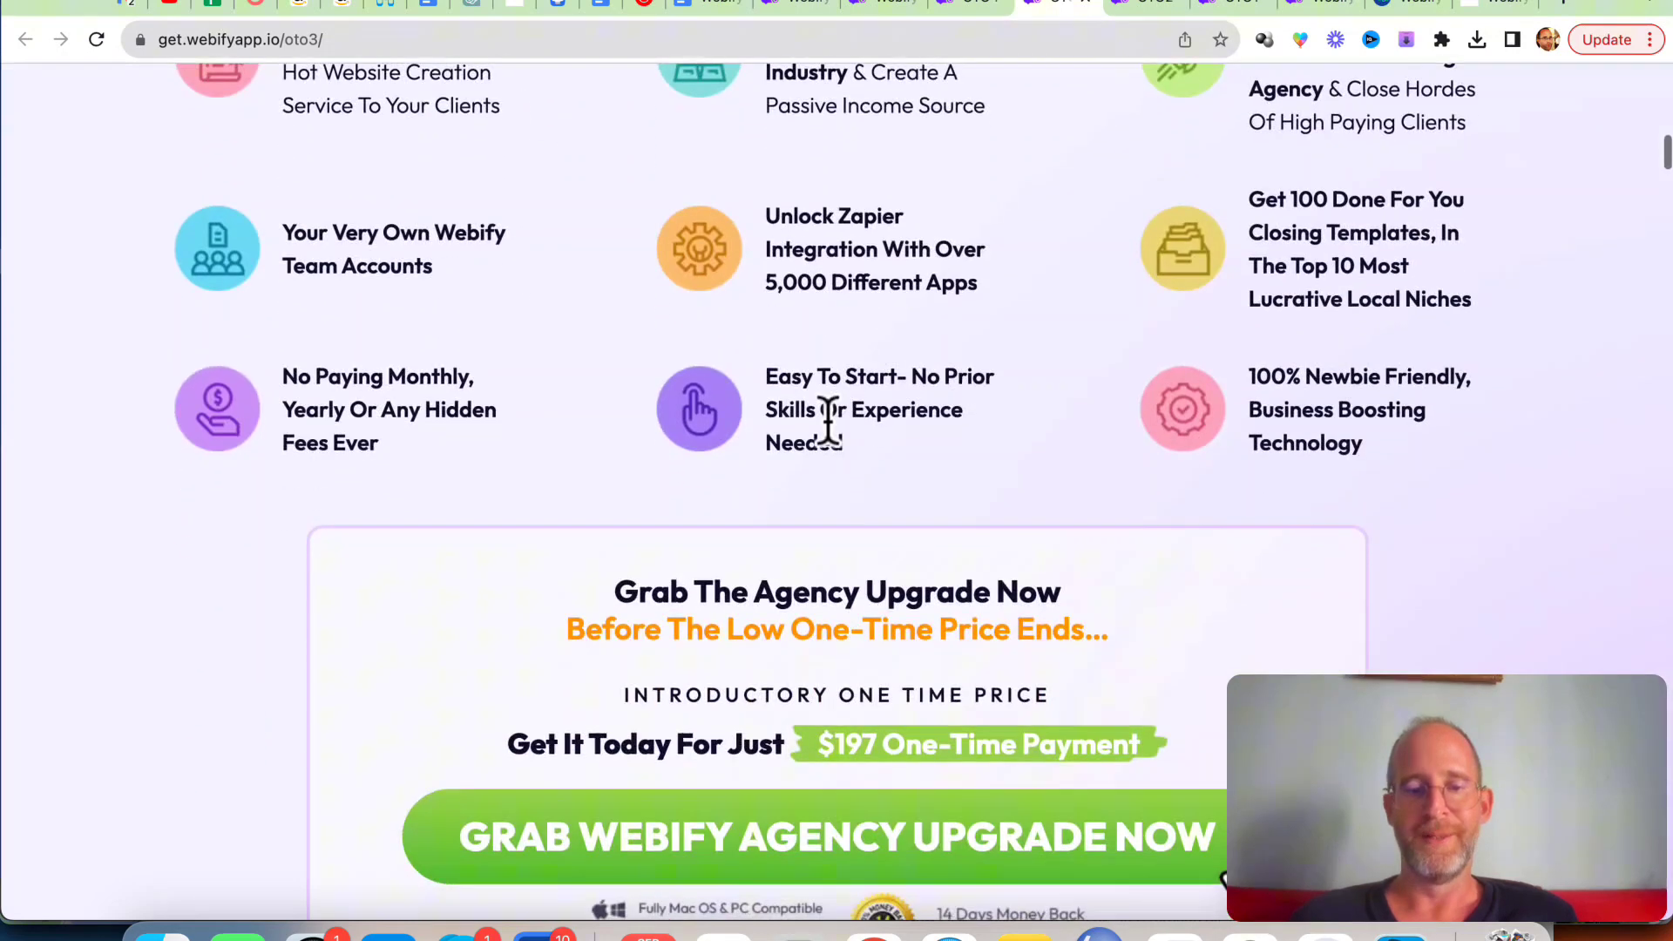
scroll(826, 417, down, 2)
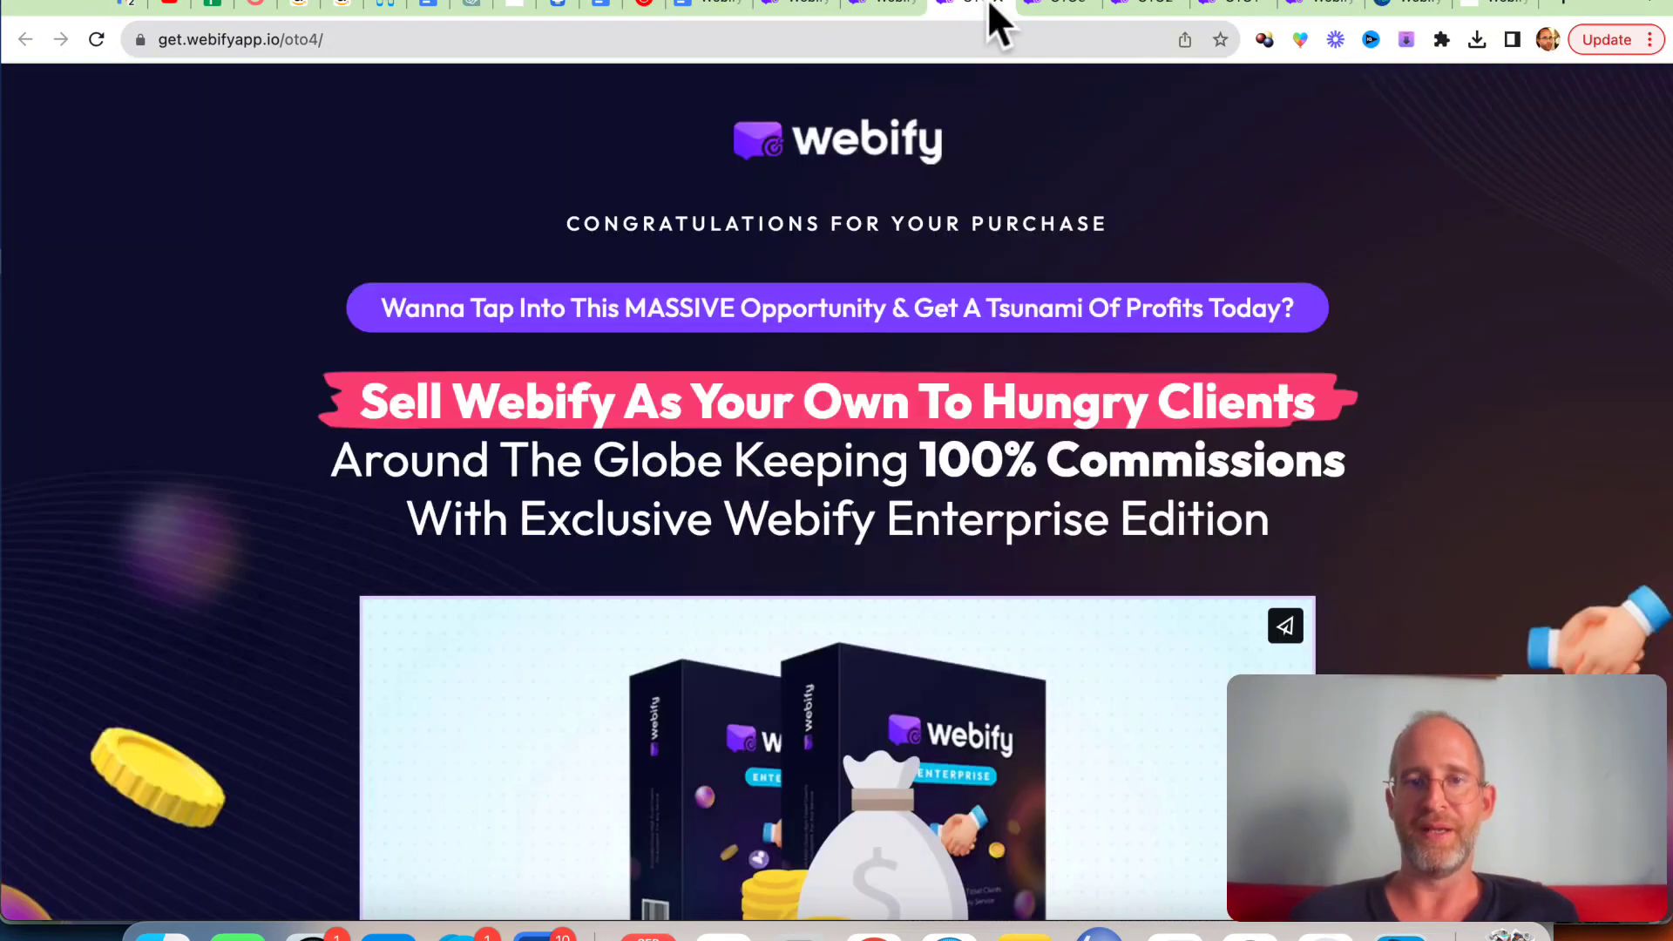
Review the Enterprise and $247 FastPass pages, then return to the review and bonuses page
click(993, 15)
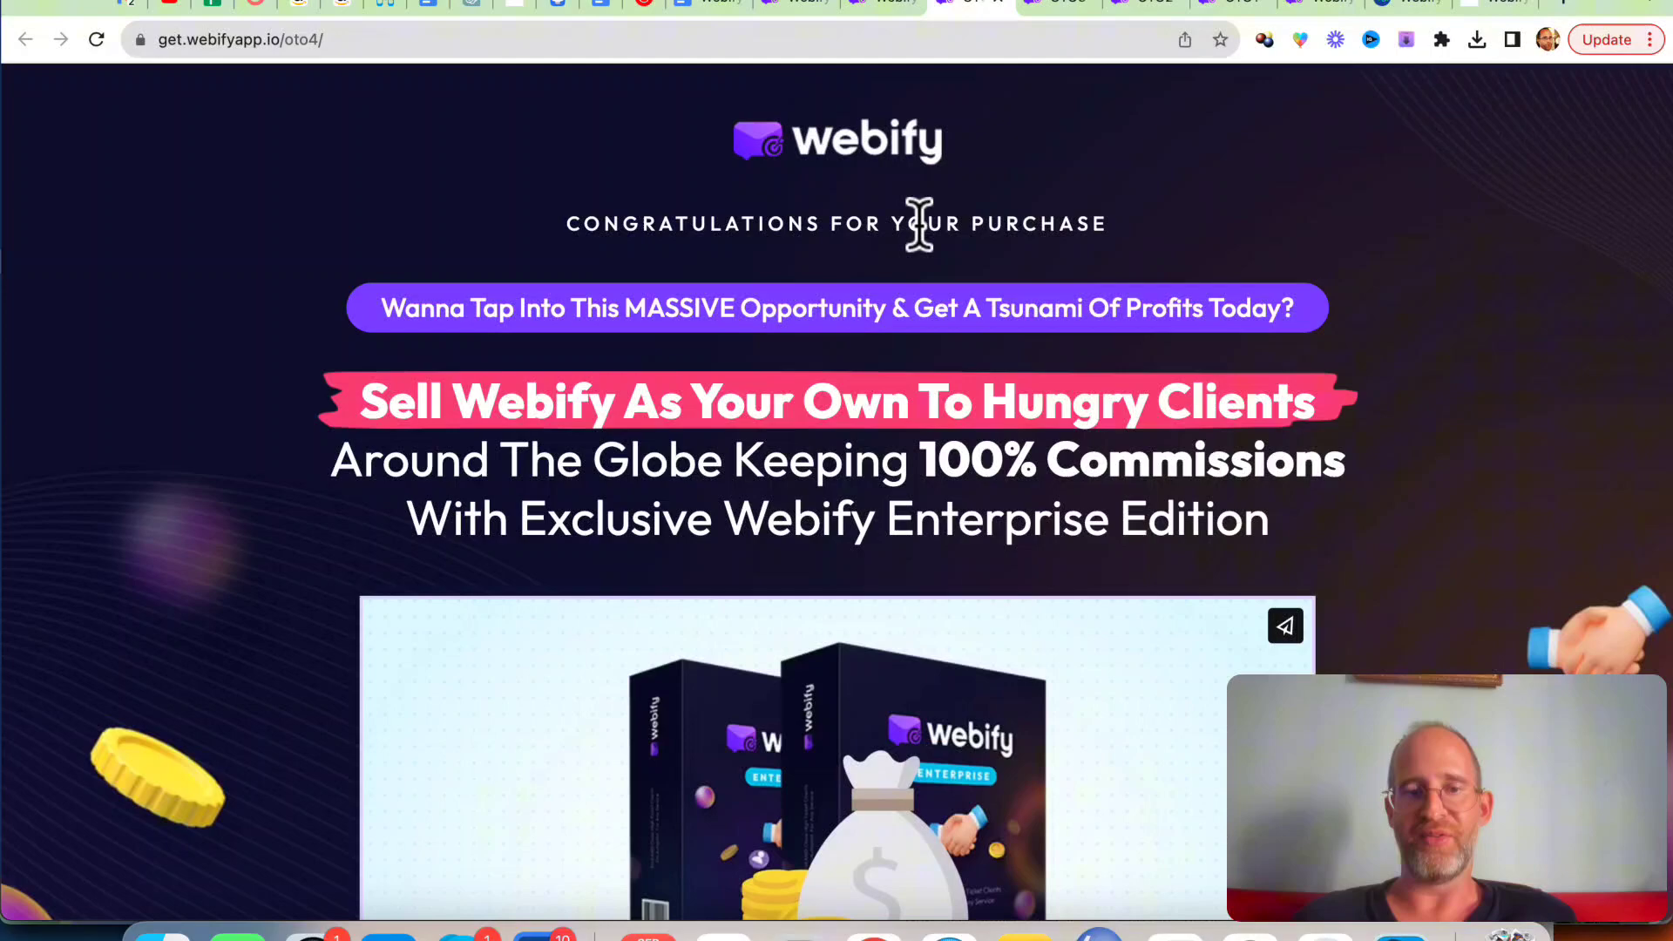
scroll(815, 490, down, 2)
scroll(815, 497, down, 3)
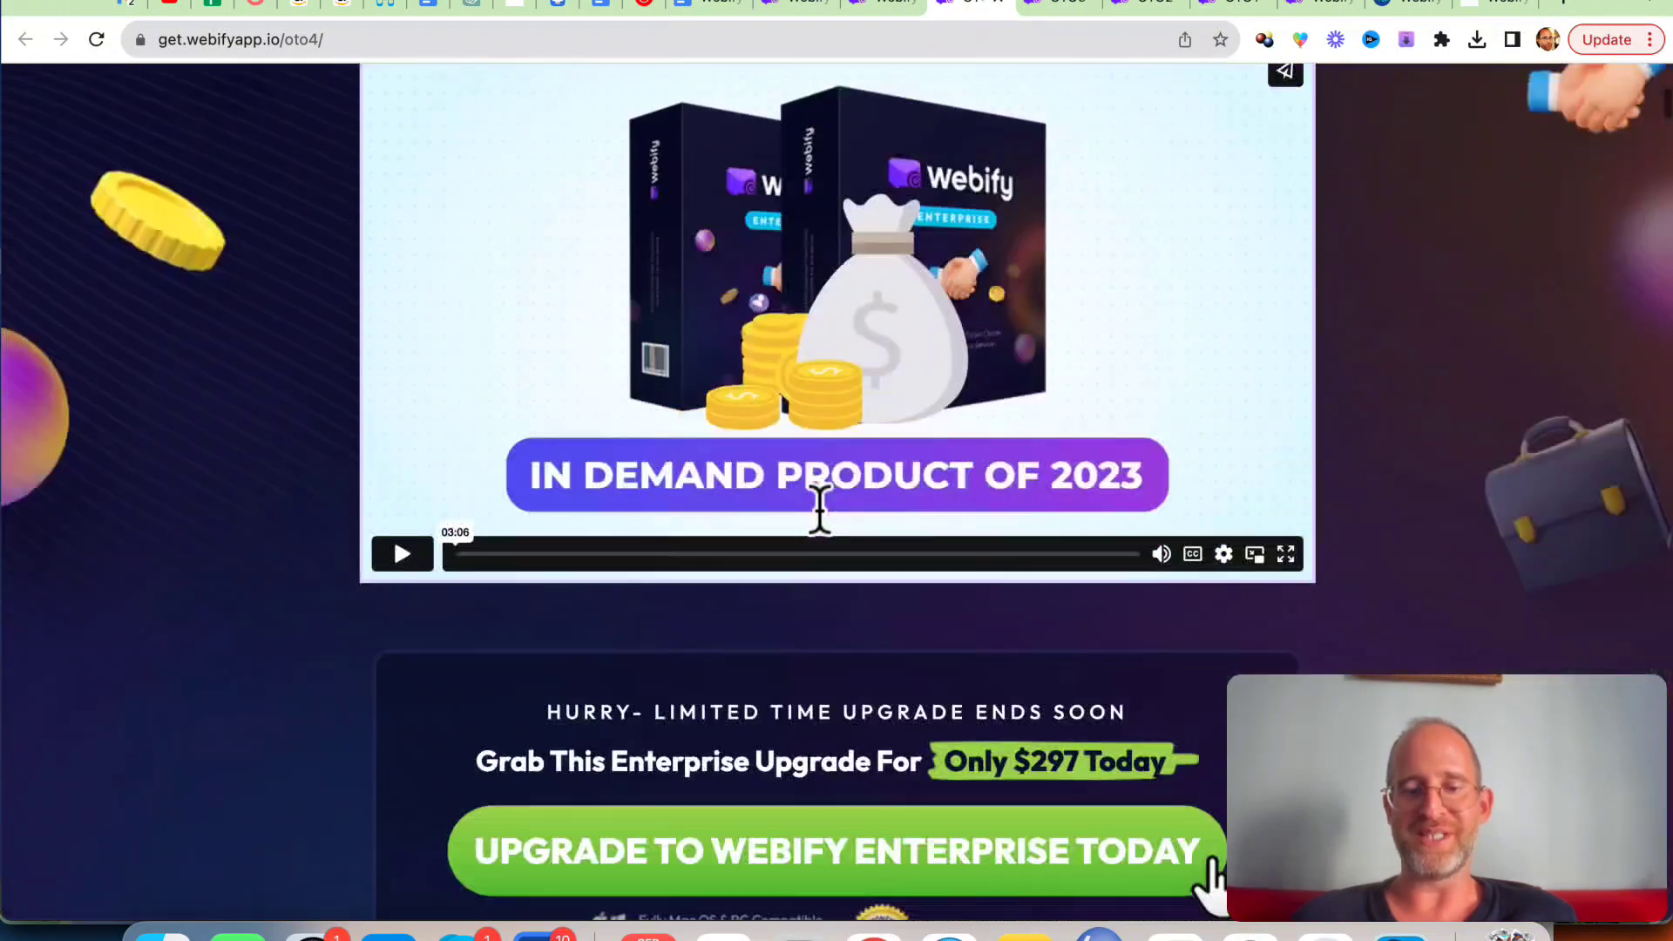
scroll(819, 507, down, 2)
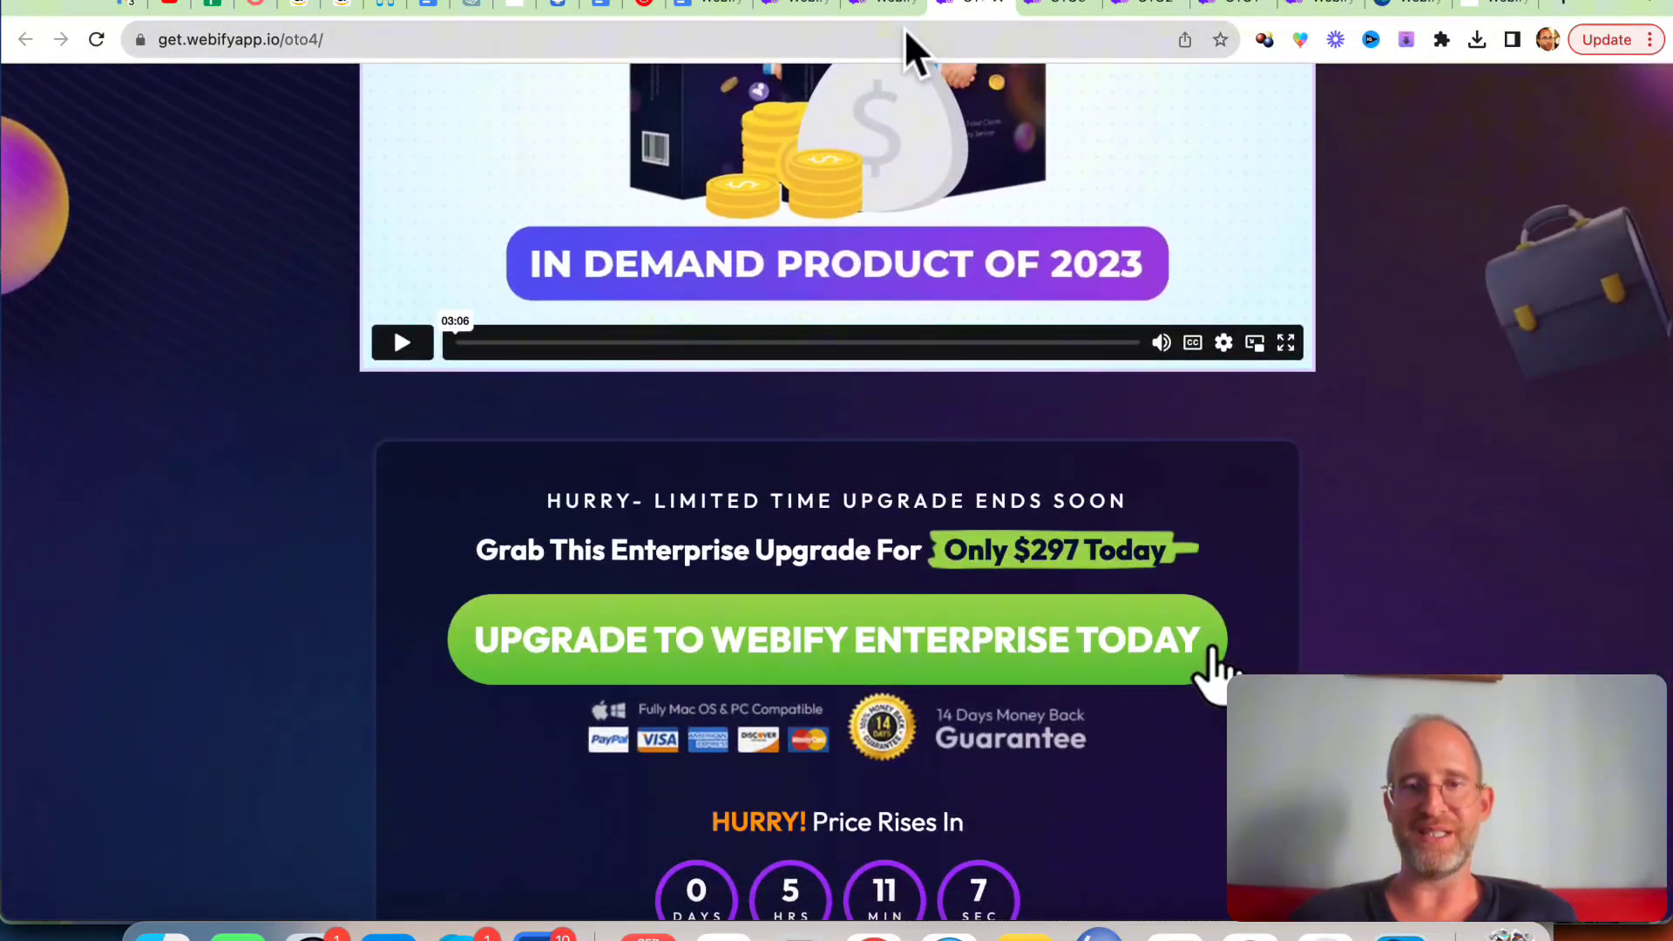
click(900, 6)
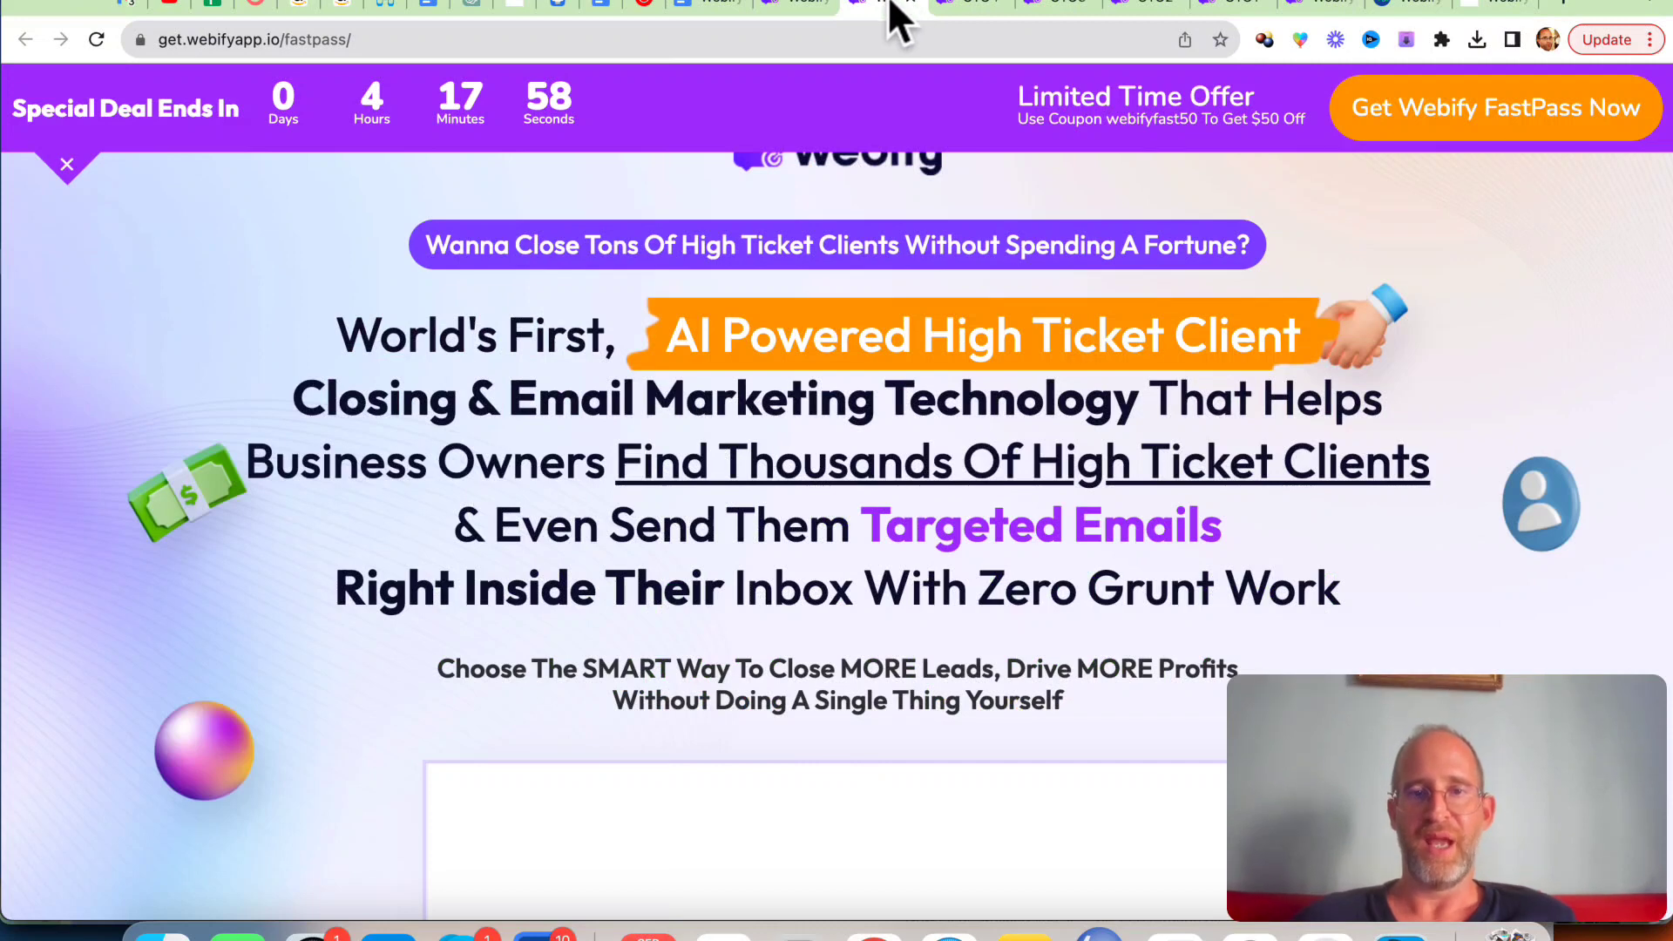
drag(900, 14, 1216, 18)
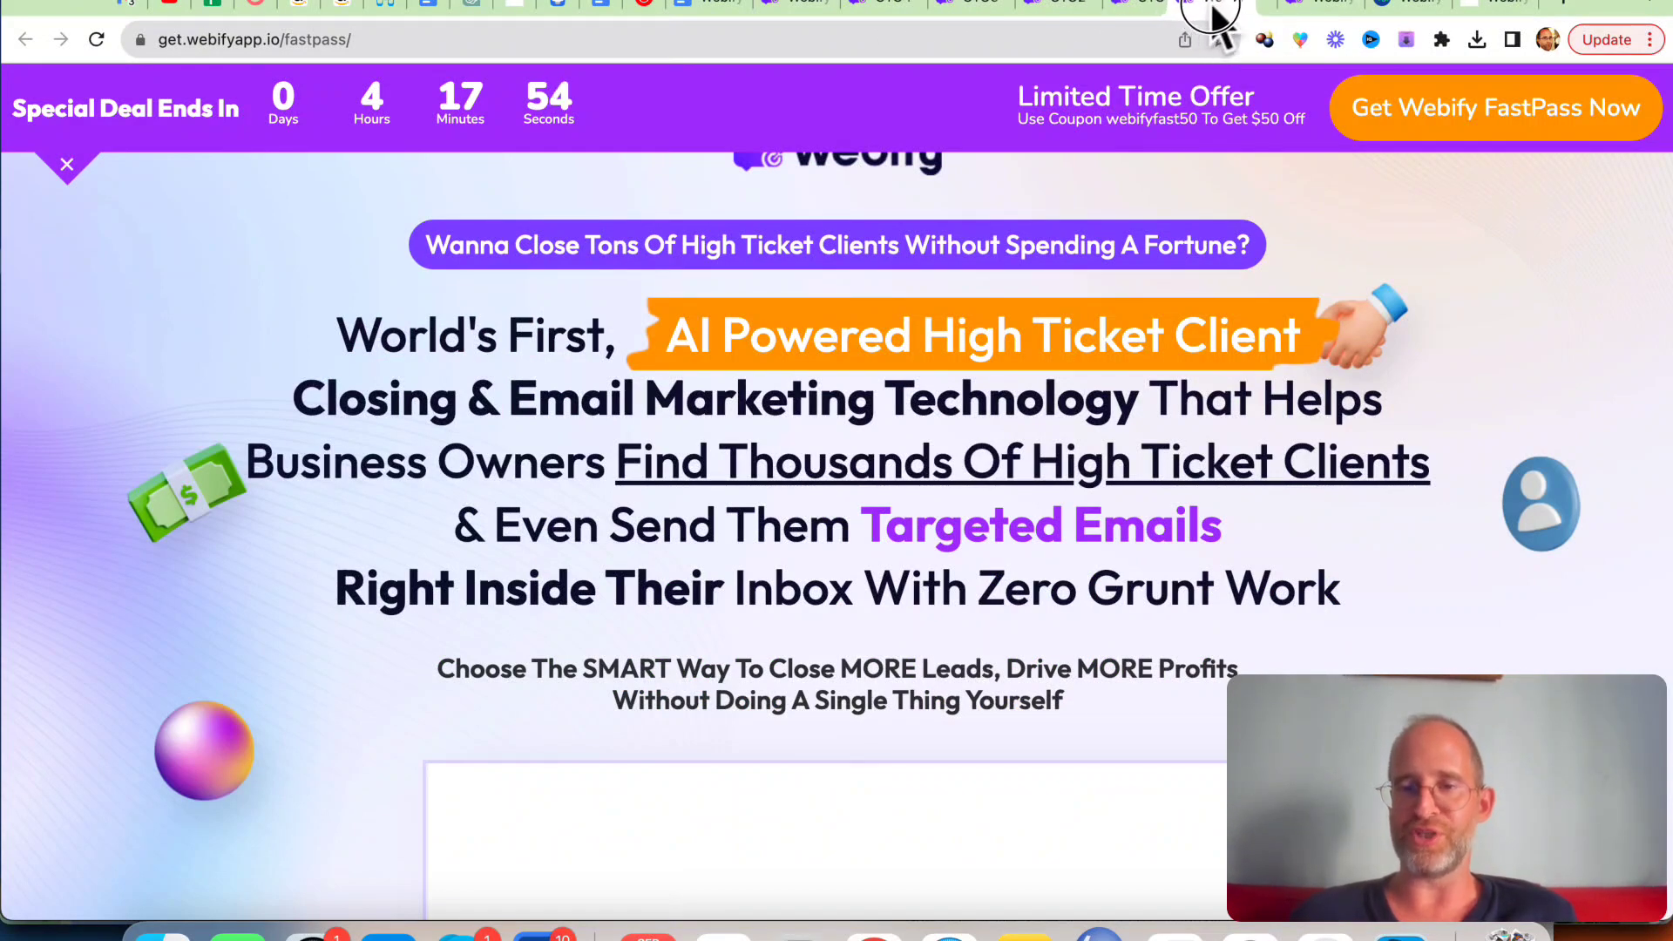
scroll(1090, 550, down, 2)
scroll(1090, 541, down, 3)
scroll(1091, 540, down, 3)
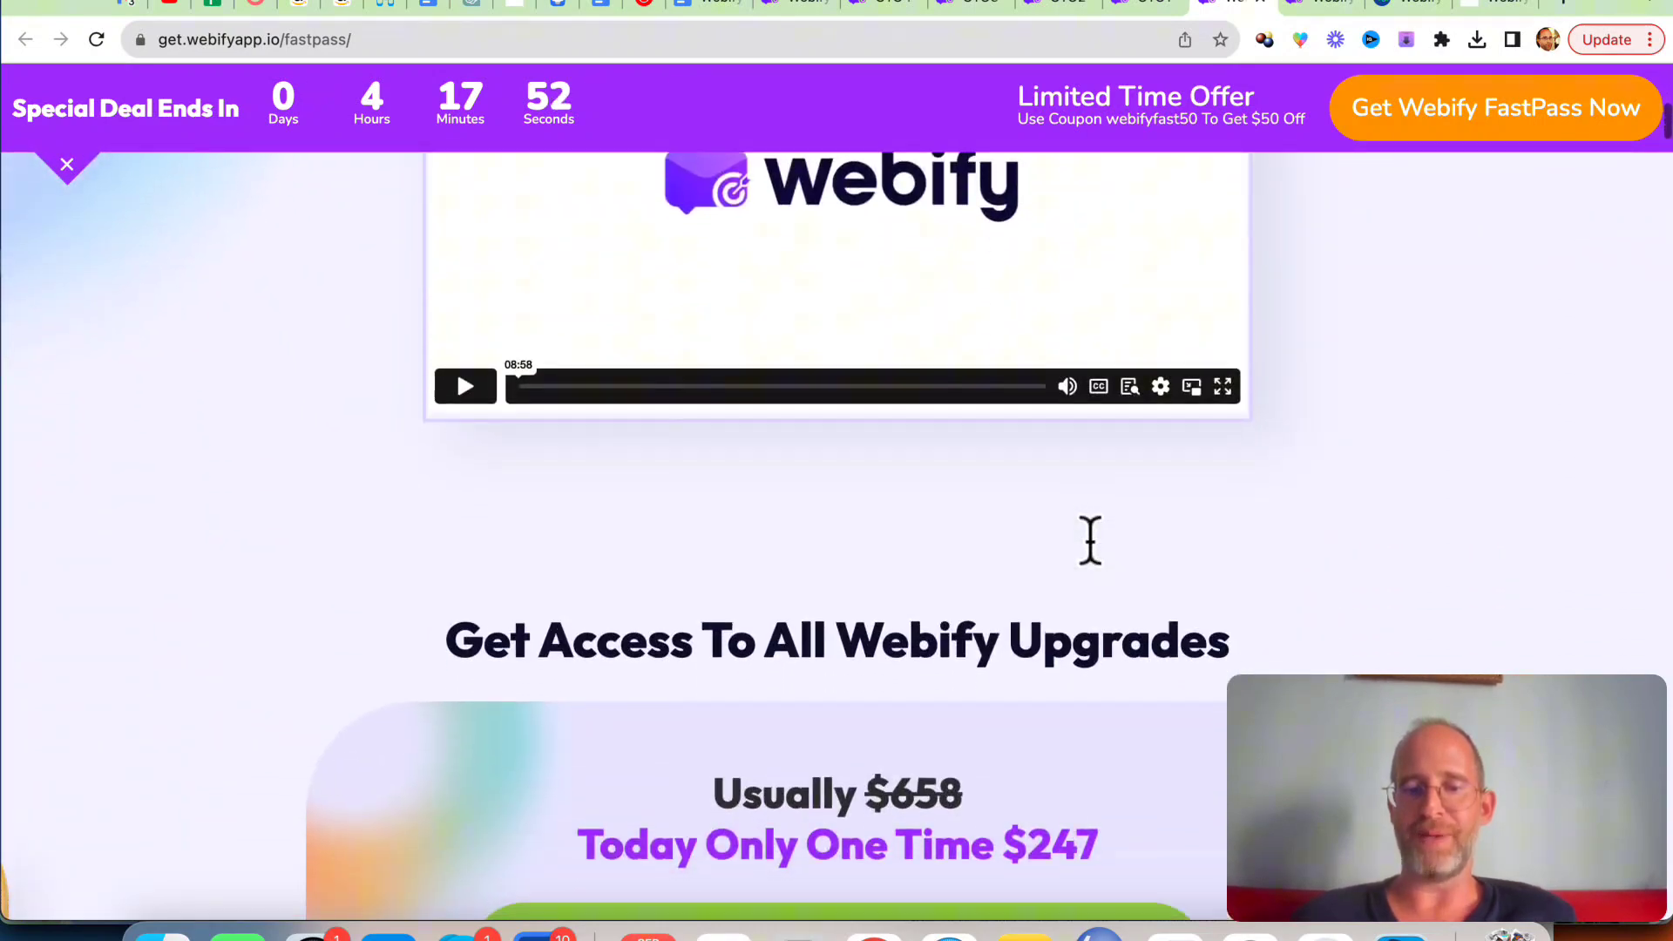
scroll(1091, 541, down, 3)
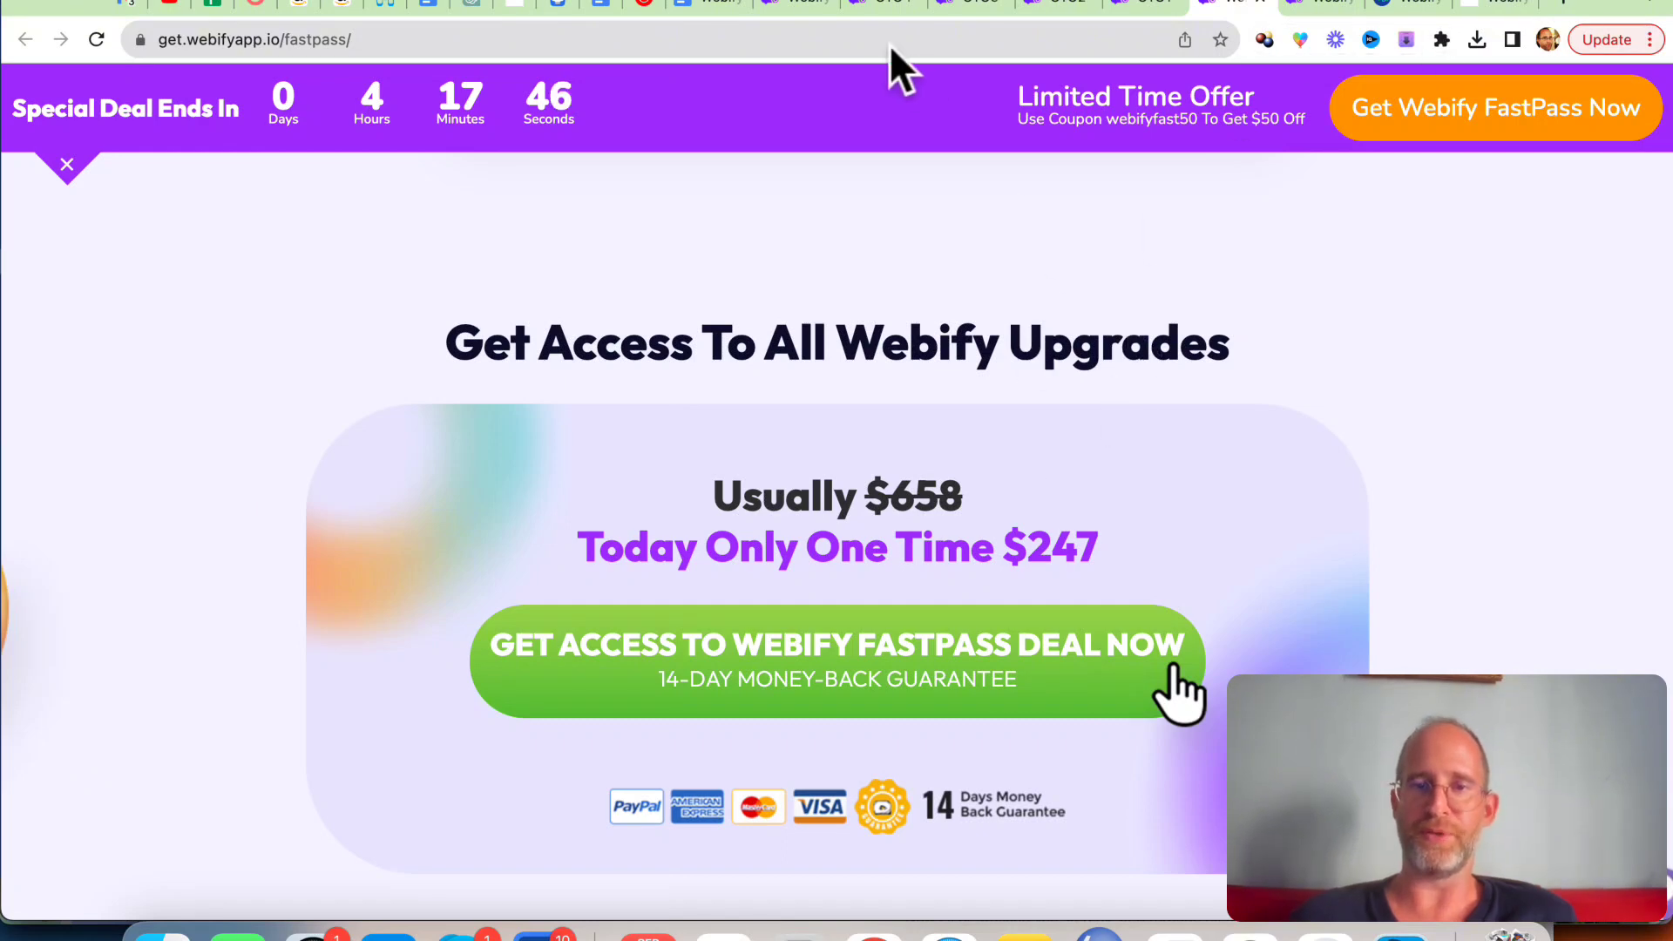
click(1491, 7)
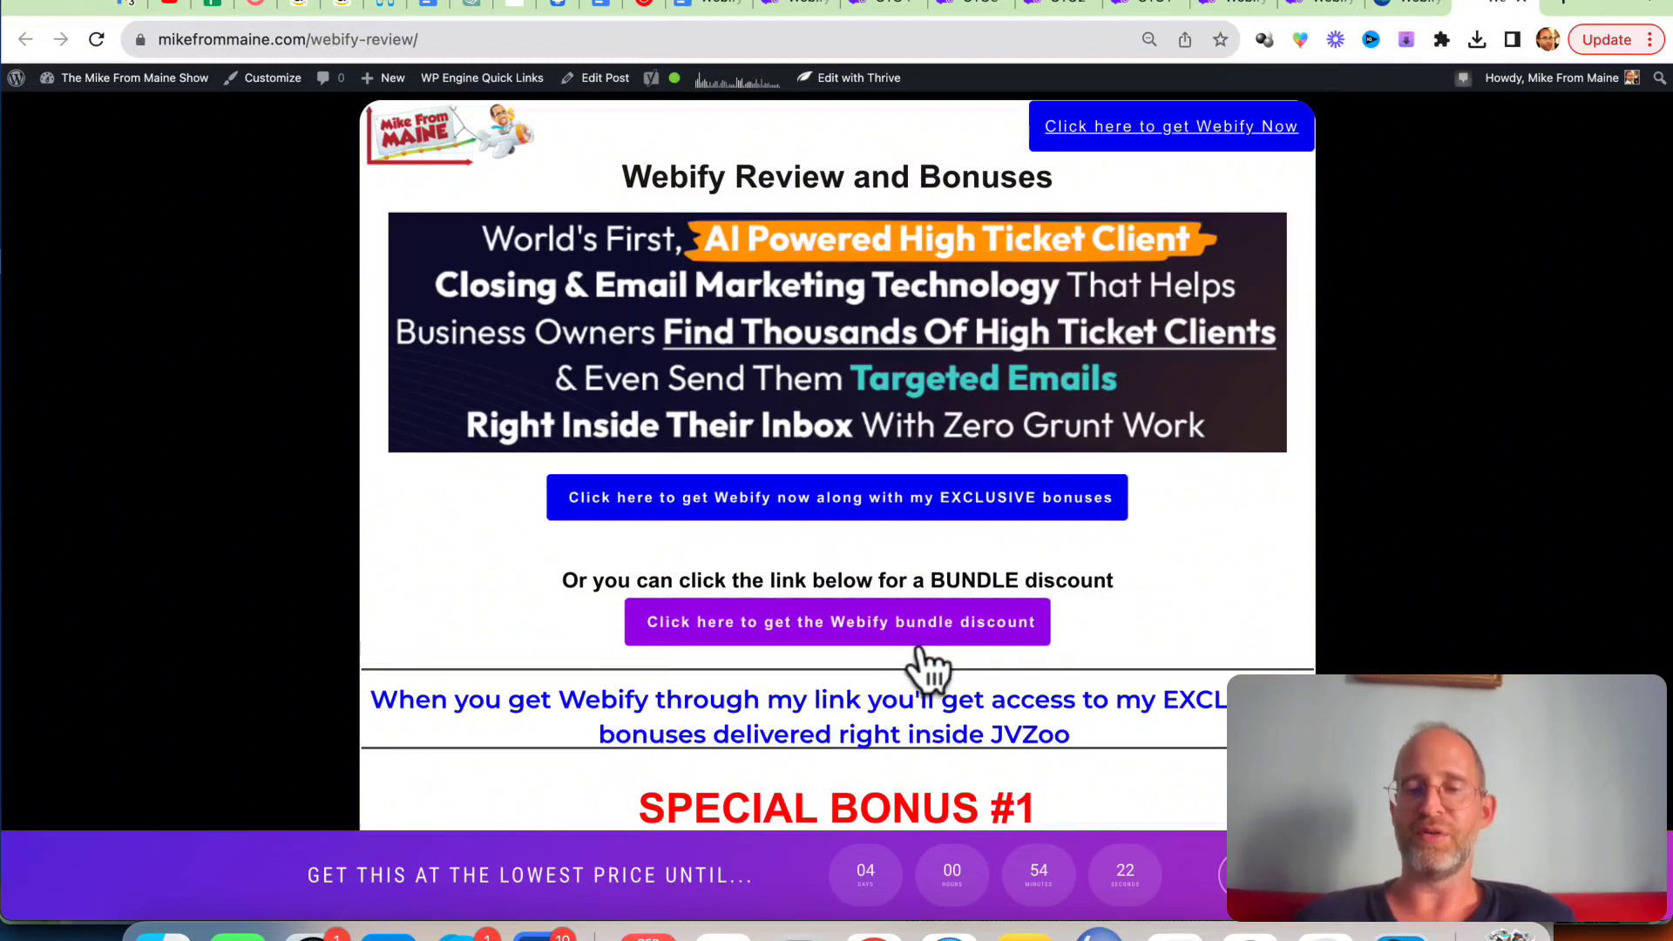
Switch to the get.webifyapp.io/bundle page to view the $297 main product plus upgrades offer
click(791, 10)
scroll(831, 584, down, 3)
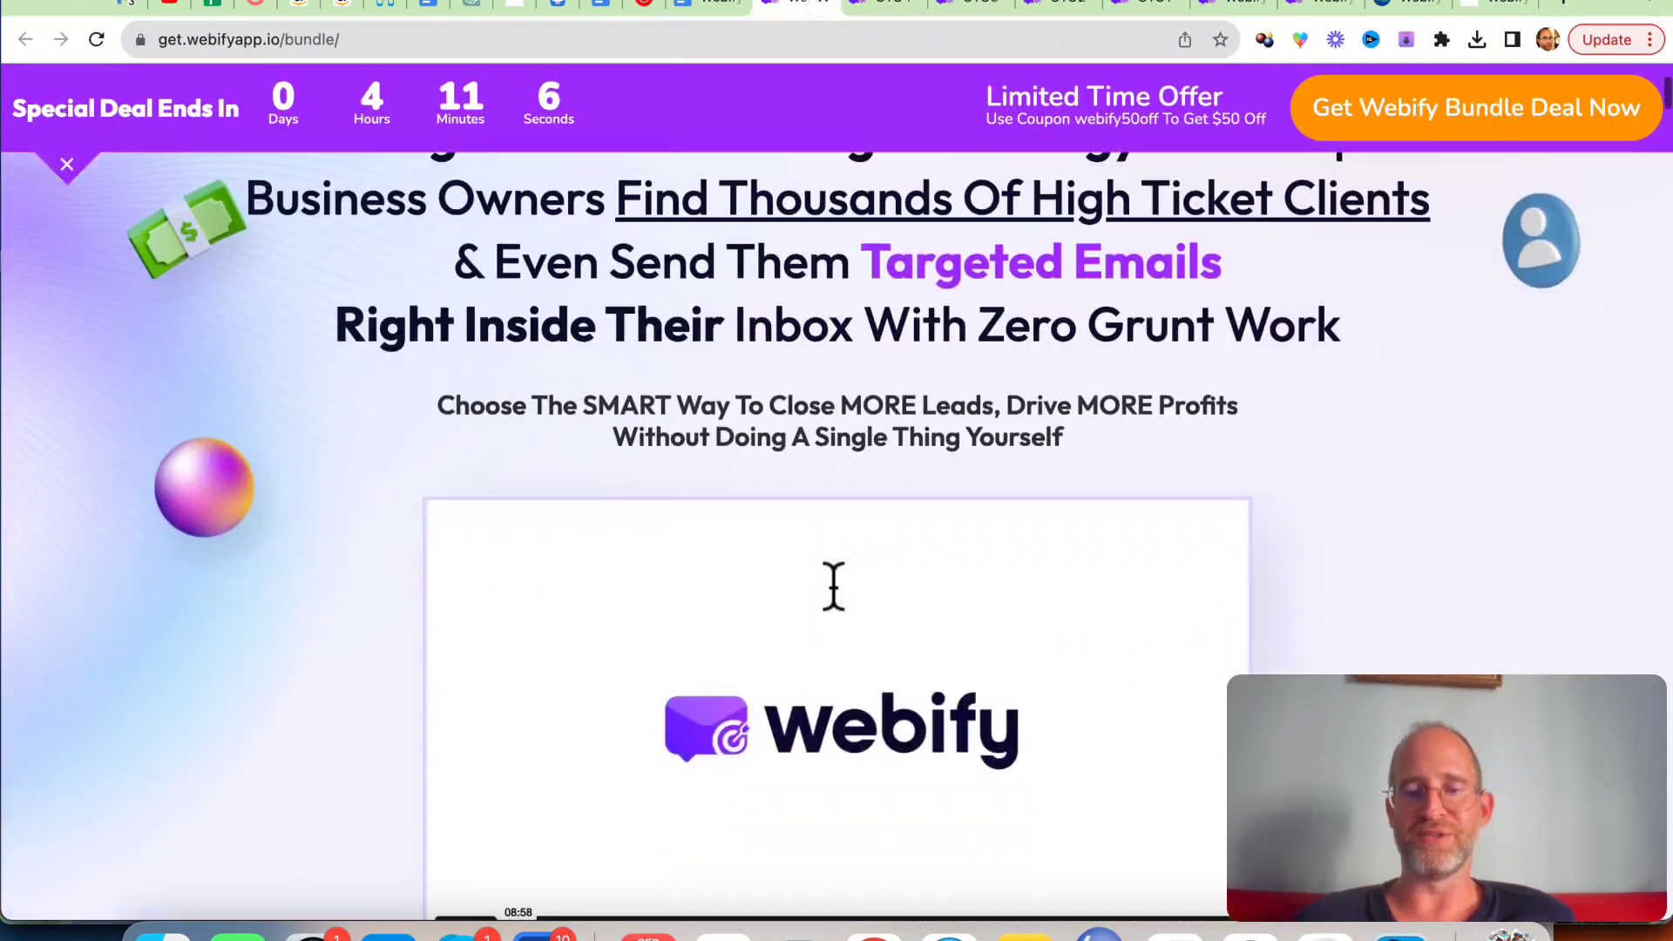
scroll(832, 584, down, 3)
scroll(831, 584, down, 3)
scroll(831, 584, down, 2)
scroll(832, 585, down, 1)
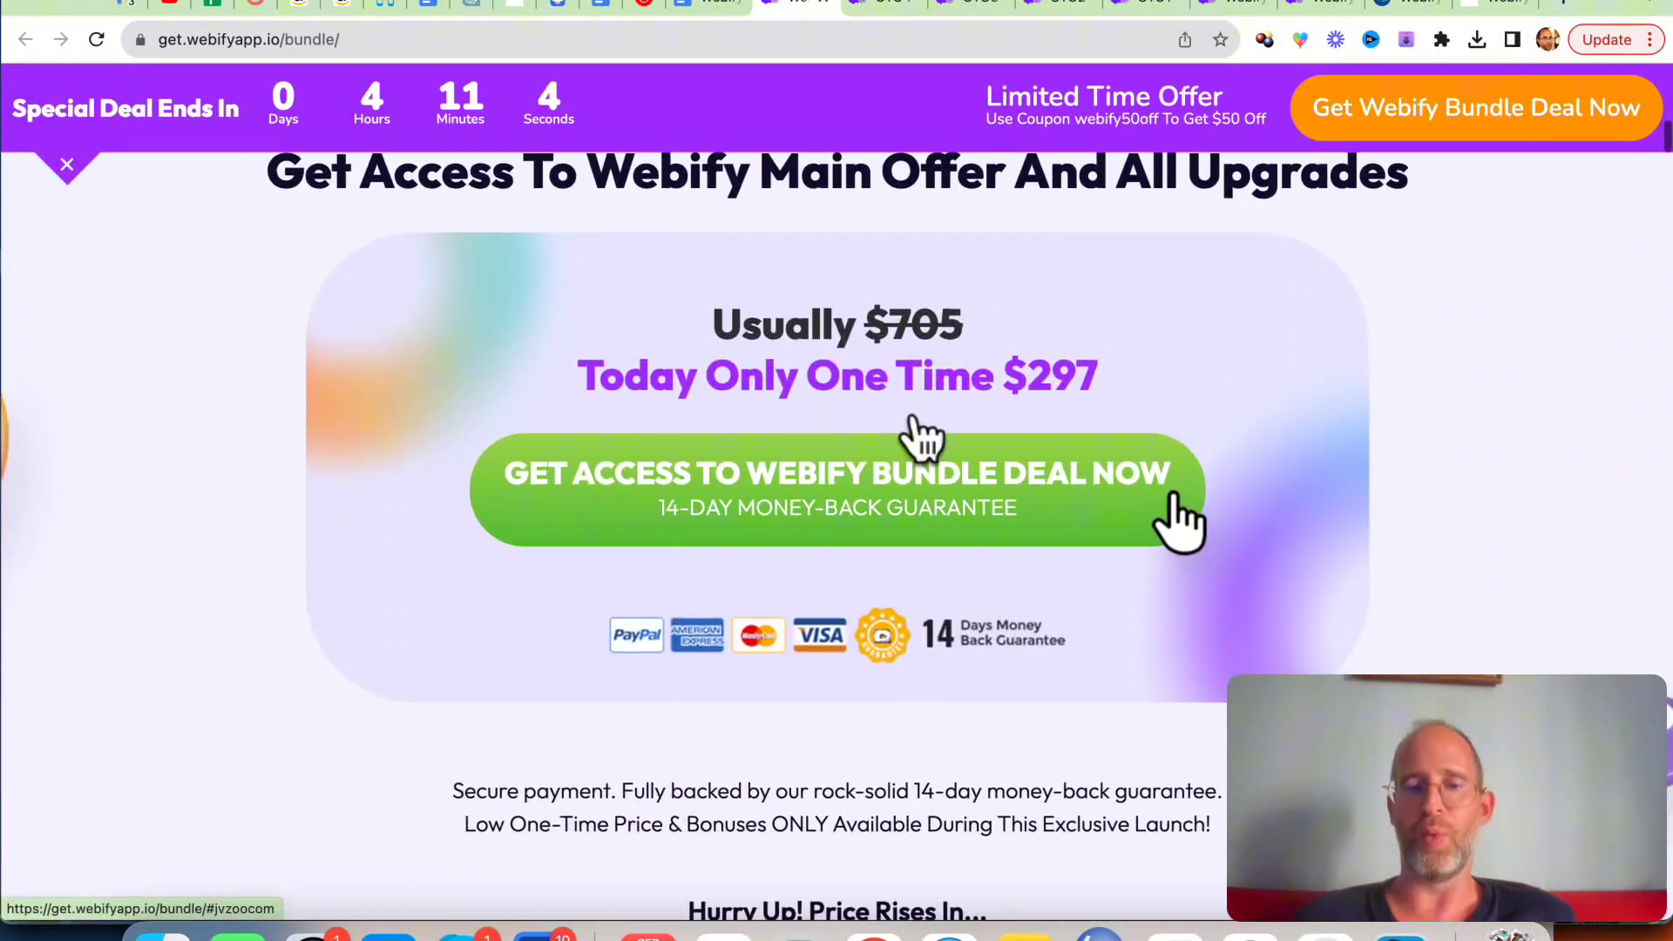
scroll(945, 366, down, 2)
scroll(944, 365, down, 3)
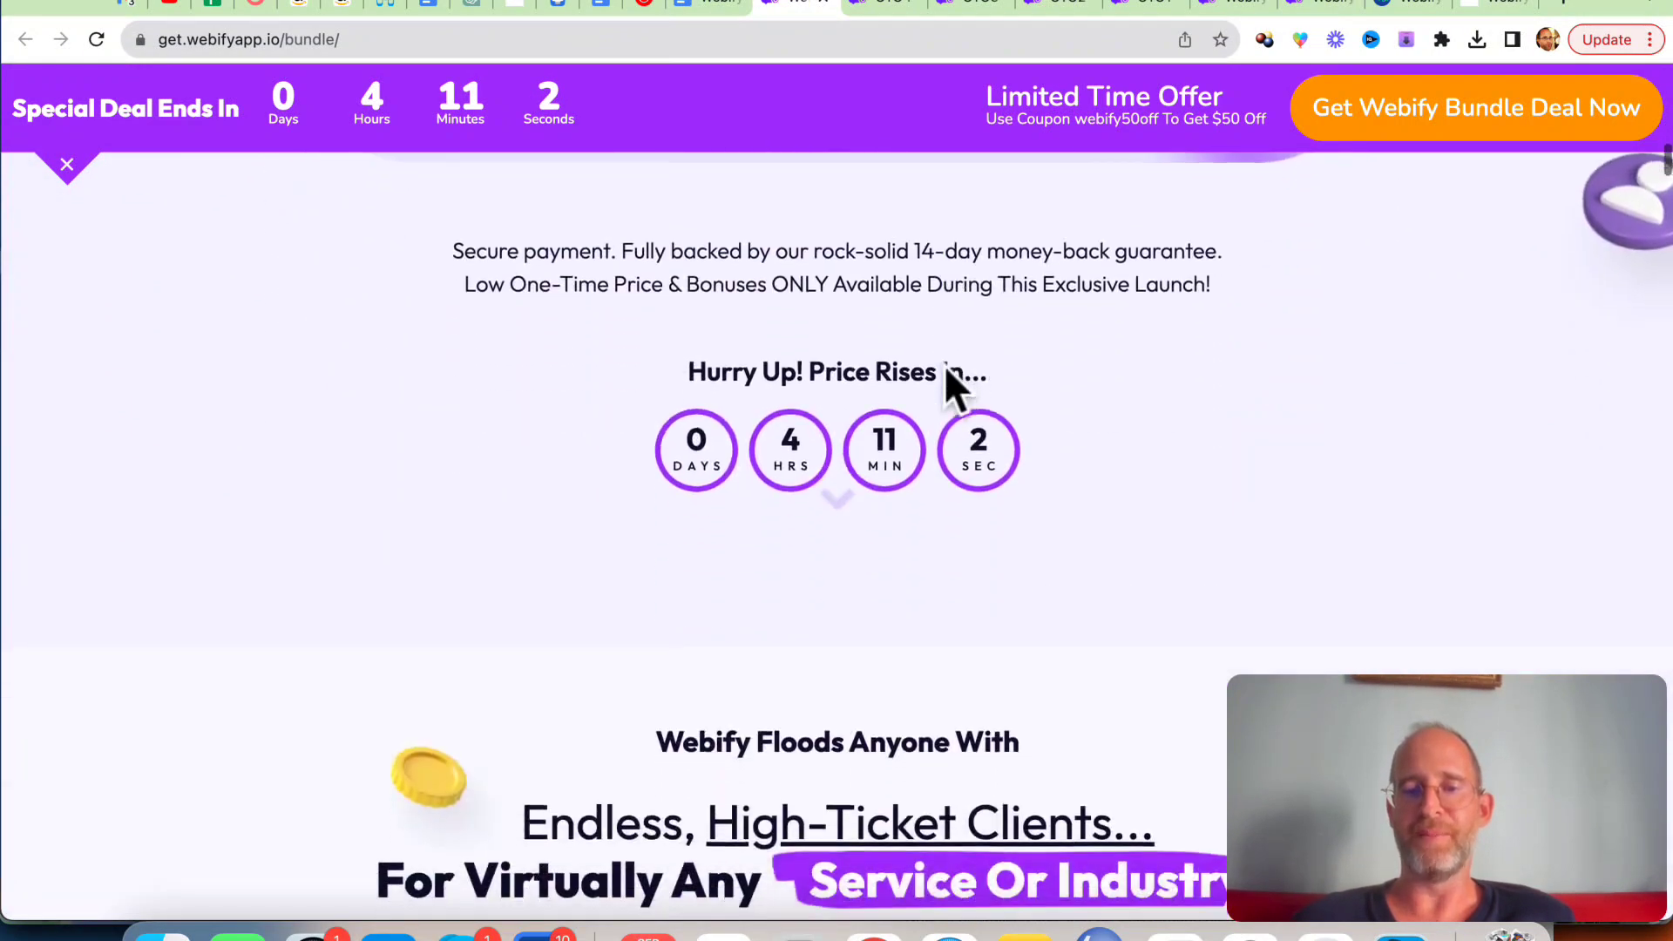
scroll(944, 365, down, 3)
scroll(945, 366, down, 4)
scroll(943, 365, down, 5)
scroll(944, 365, down, 4)
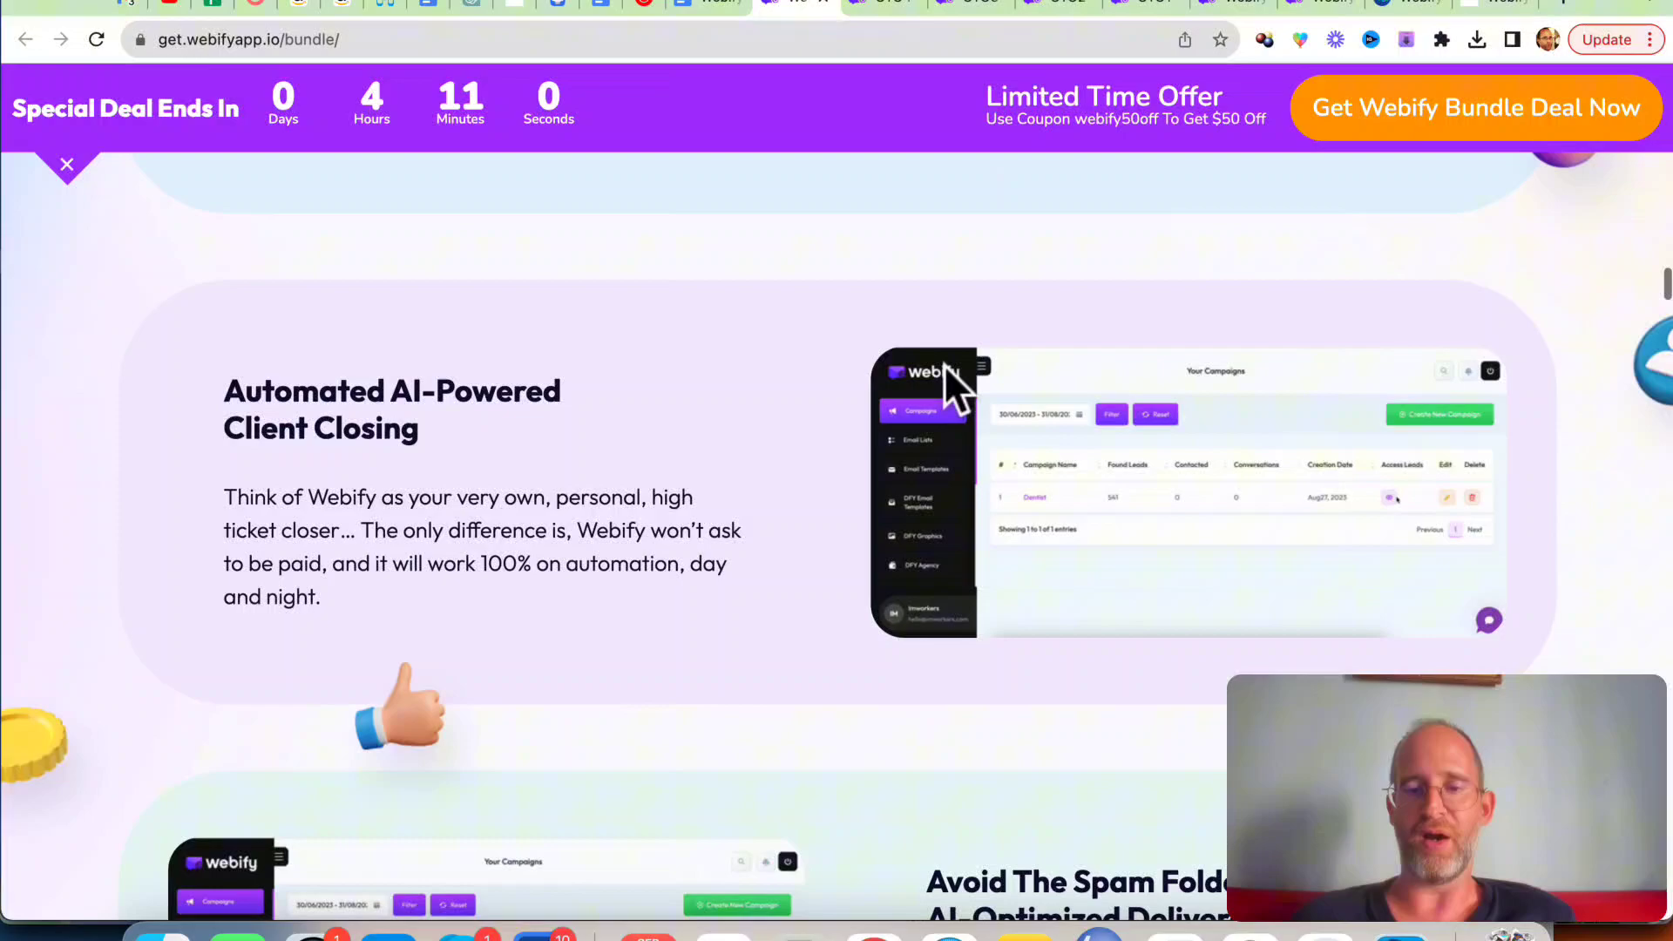
scroll(944, 365, down, 4)
scroll(944, 365, down, 4)
scroll(954, 393, down, 5)
scroll(954, 392, down, 5)
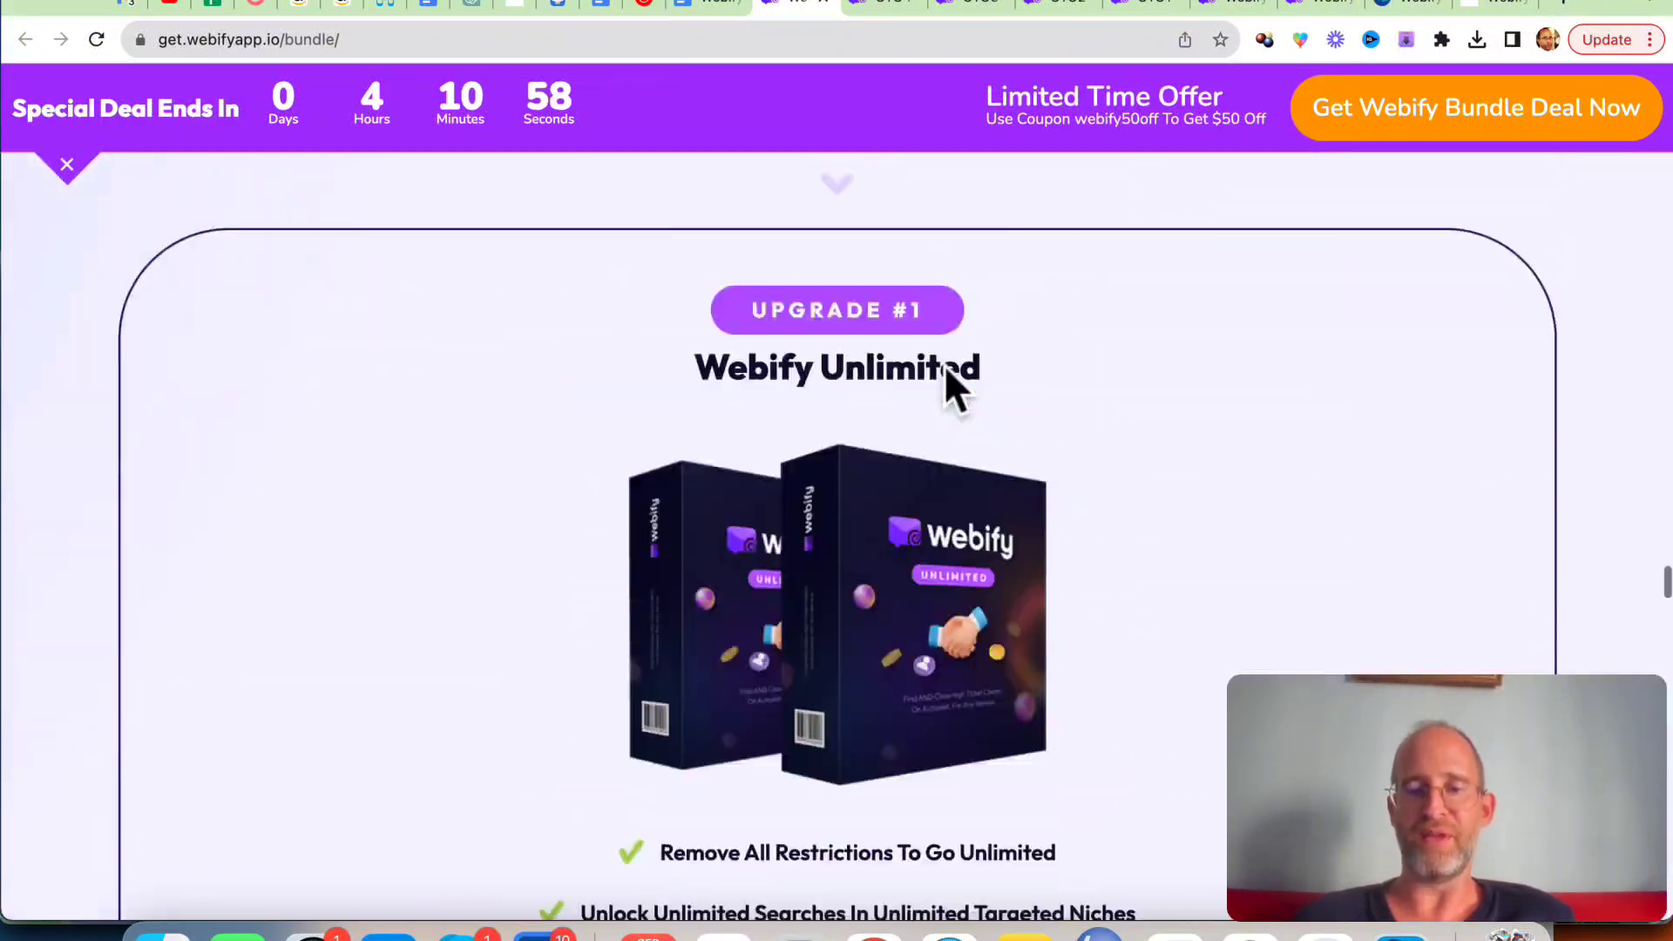
scroll(955, 392, down, 4)
scroll(954, 392, down, 5)
scroll(944, 365, down, 10)
scroll(944, 365, down, 10)
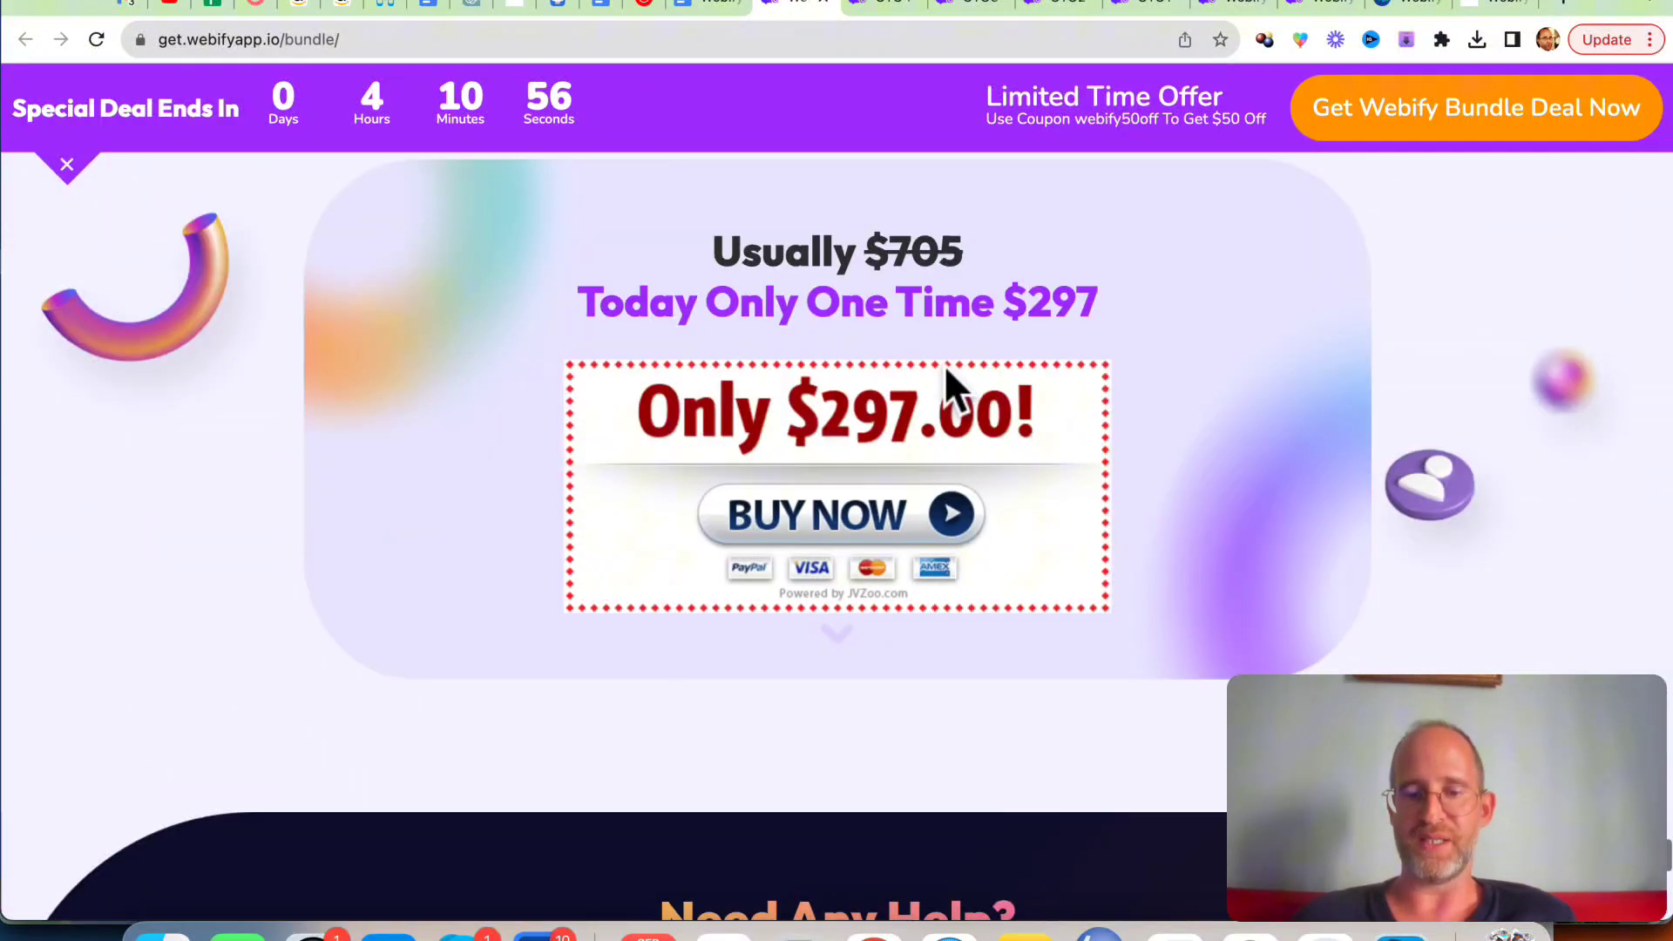
scroll(943, 365, up, 1)
scroll(947, 372, up, 2)
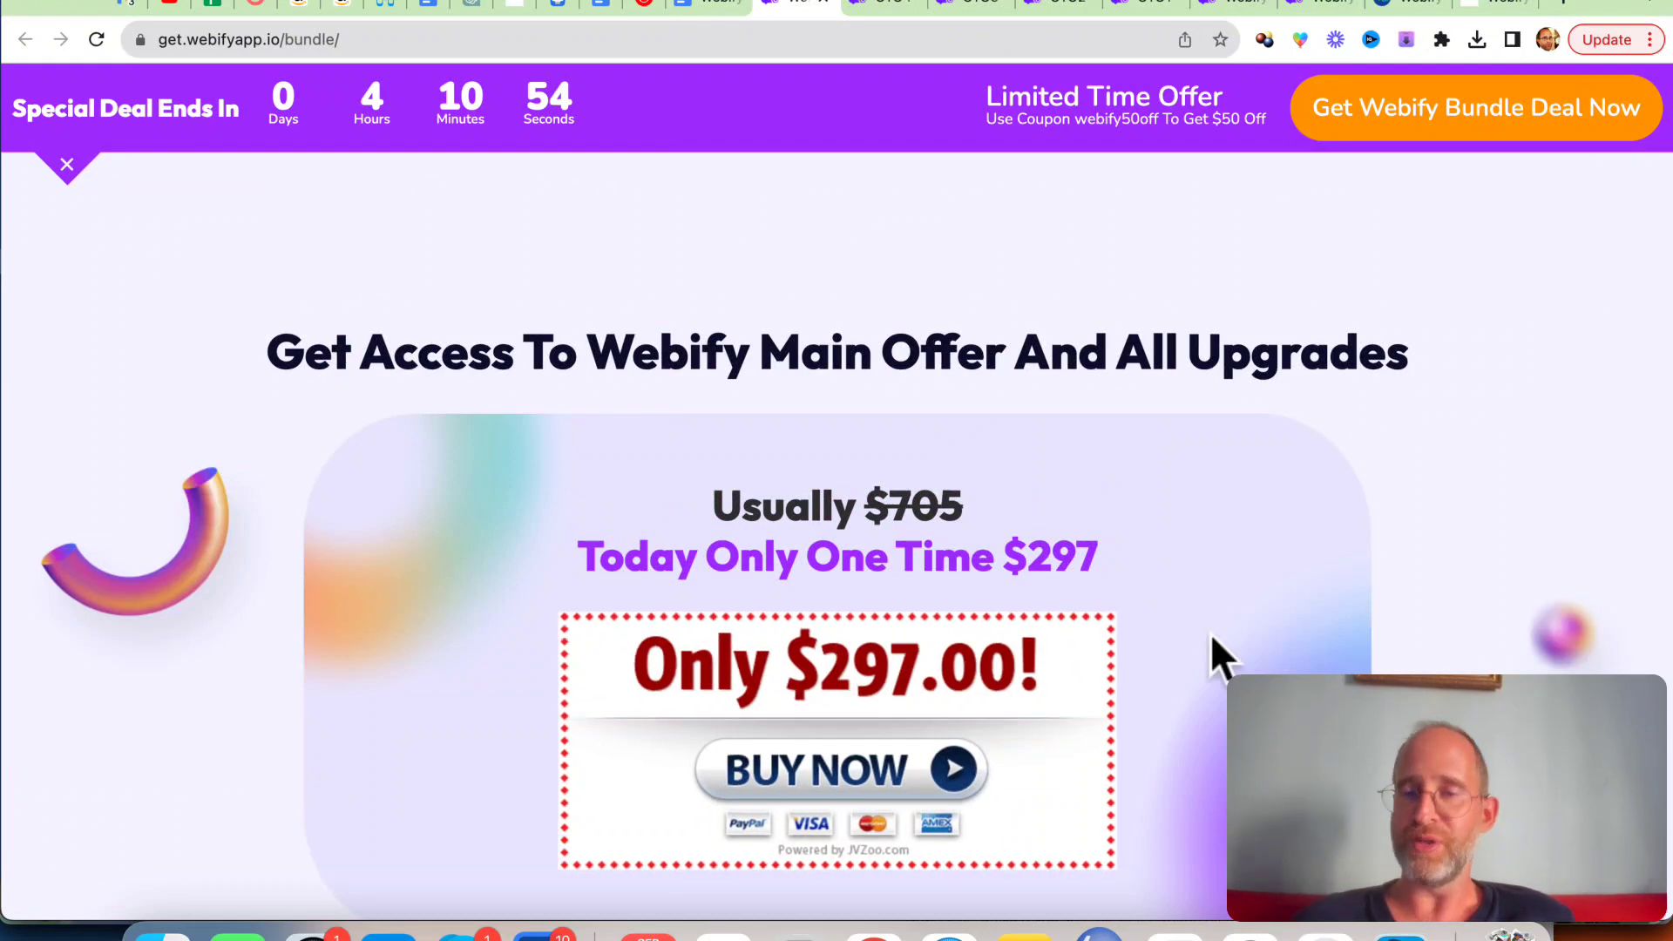